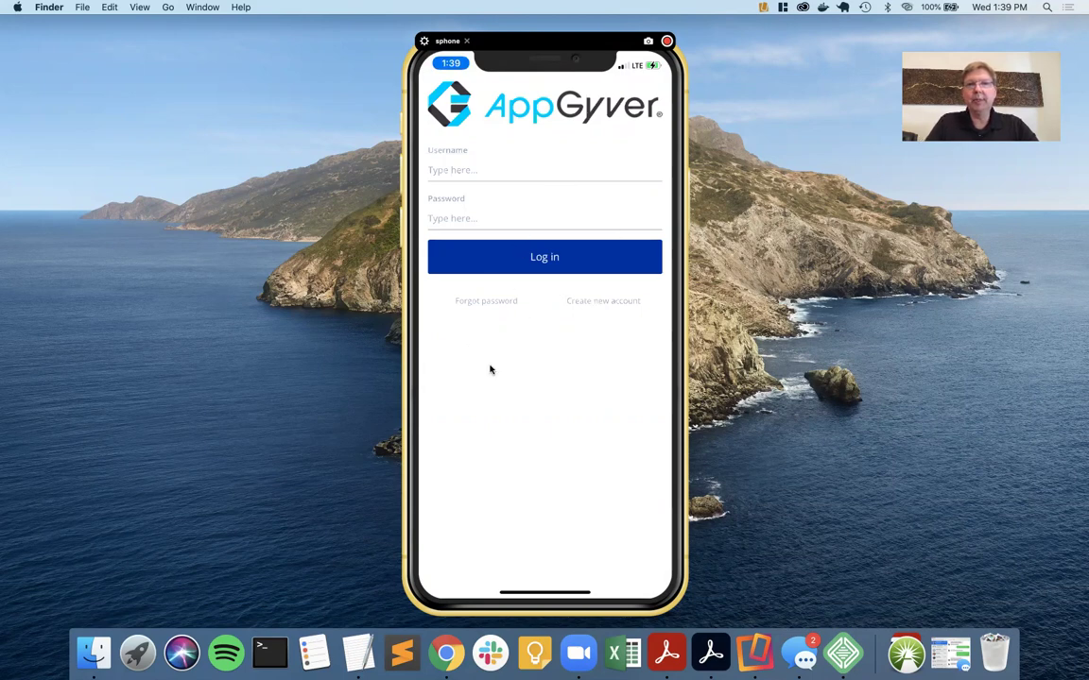
Switch to Composer and inspect the Signup button logic's error Toast step settings.
{"action": "key", "text": "ctrl+Left"}
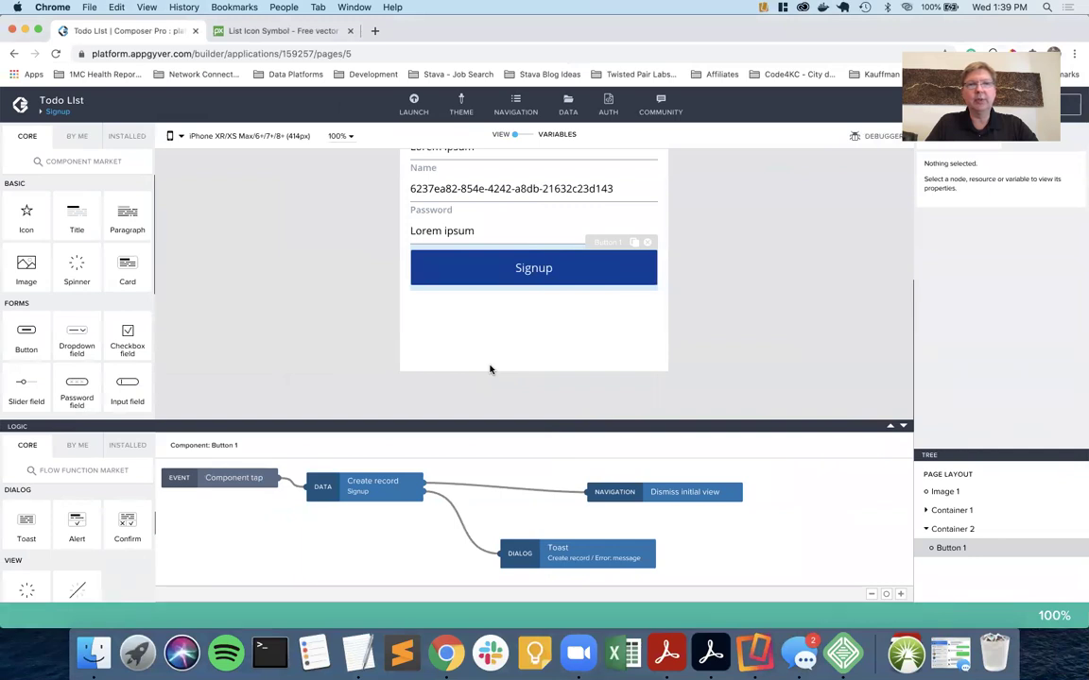
{"action": "scroll", "coordinate": [489, 370], "scroll_direction": "up", "scroll_amount": 5}
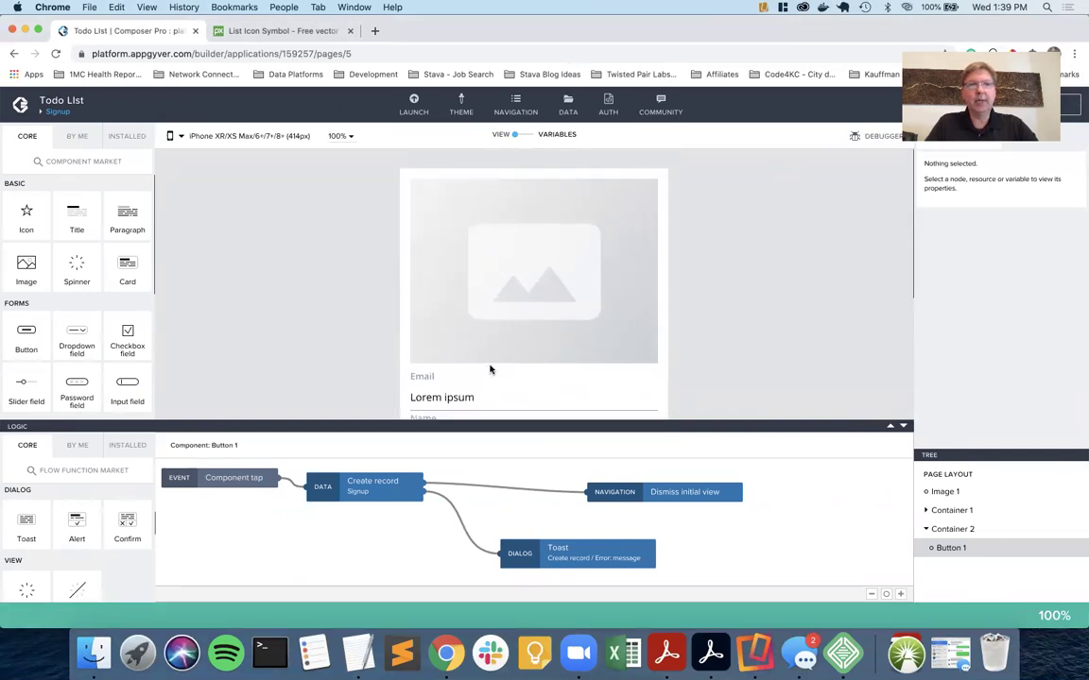
{"action": "scroll", "coordinate": [490, 369], "scroll_direction": "down", "scroll_amount": 1}
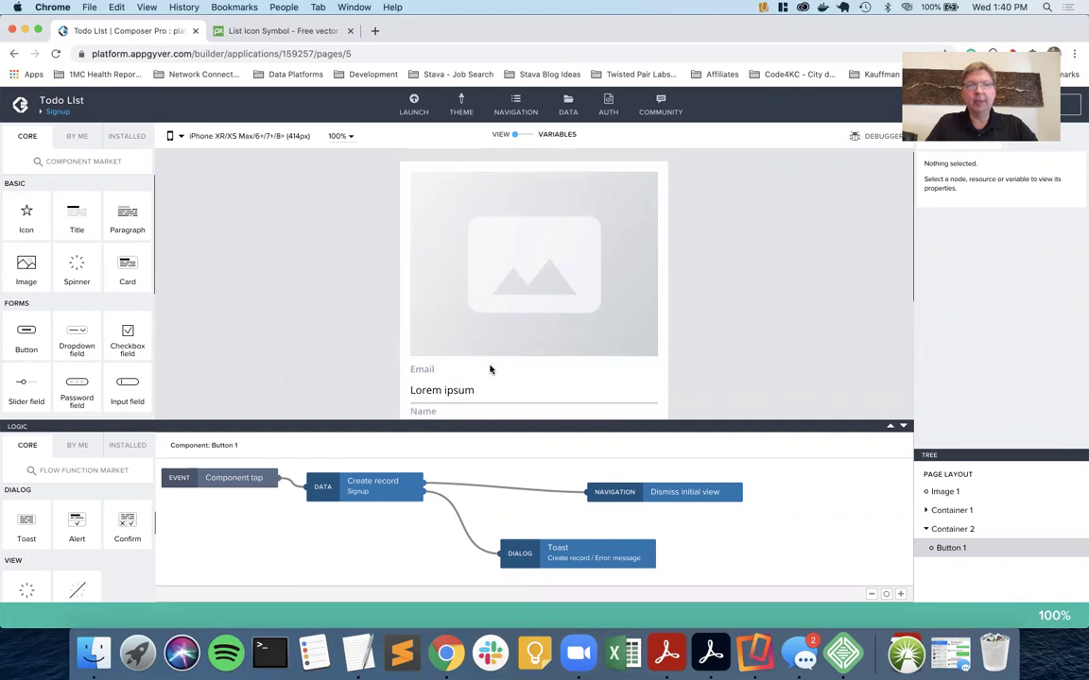
{"action": "scroll", "coordinate": [489, 369], "scroll_direction": "down", "scroll_amount": 4}
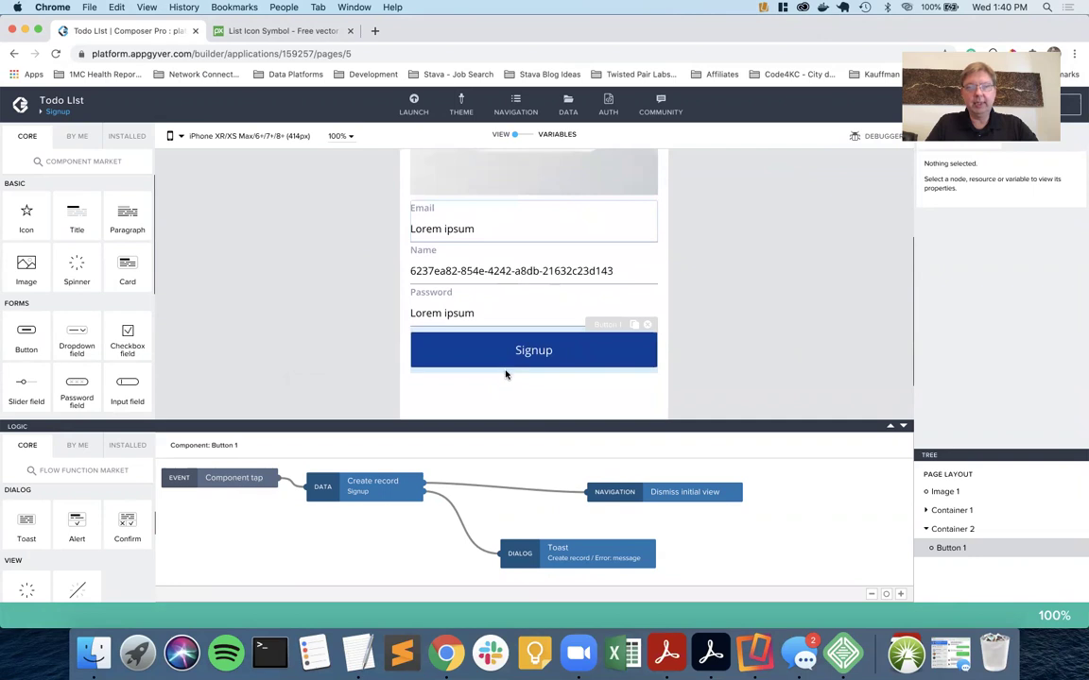
{"action": "left_click", "coordinate": [597, 556]}
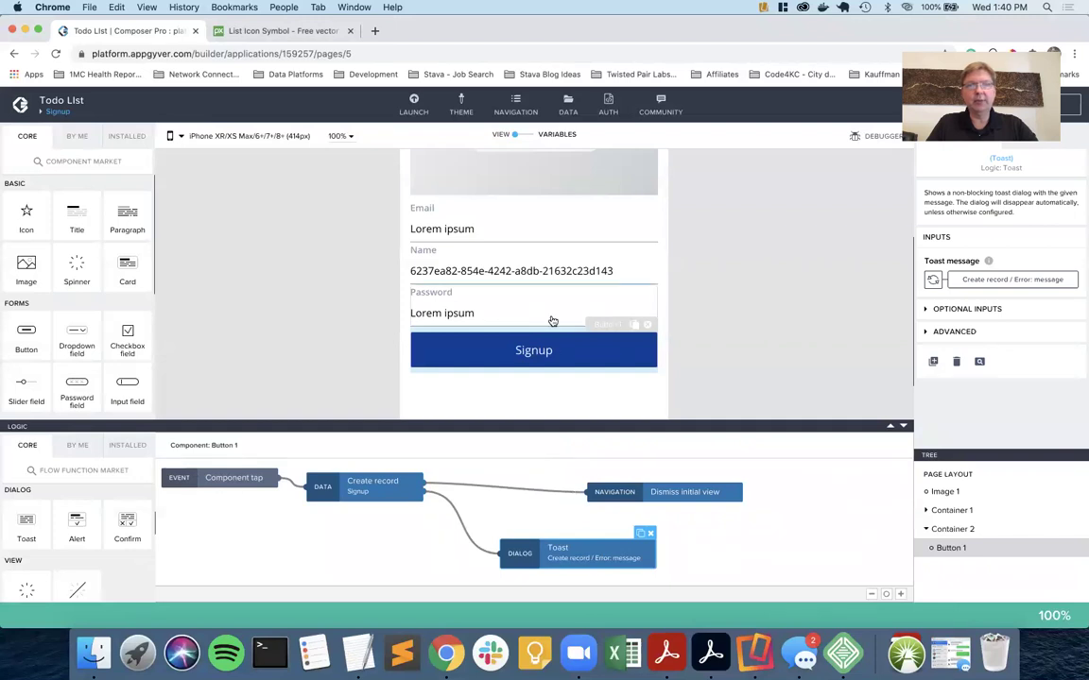
{"action": "scroll", "coordinate": [551, 320], "scroll_direction": "up", "scroll_amount": 3}
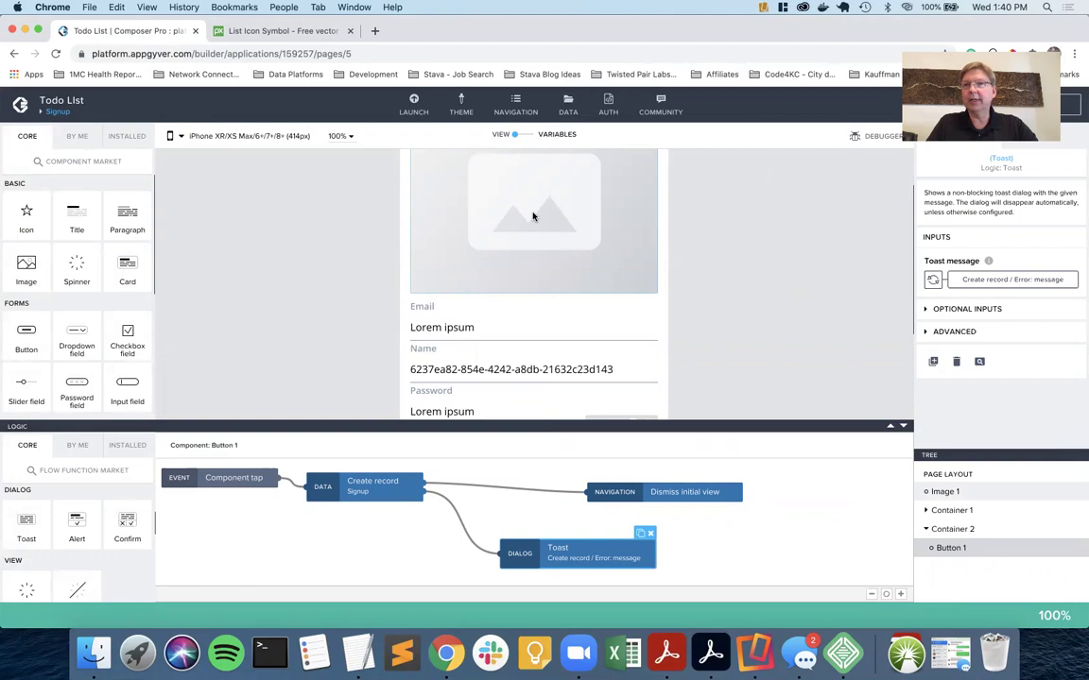
{"action": "scroll", "coordinate": [532, 217], "scroll_direction": "up", "scroll_amount": 2}
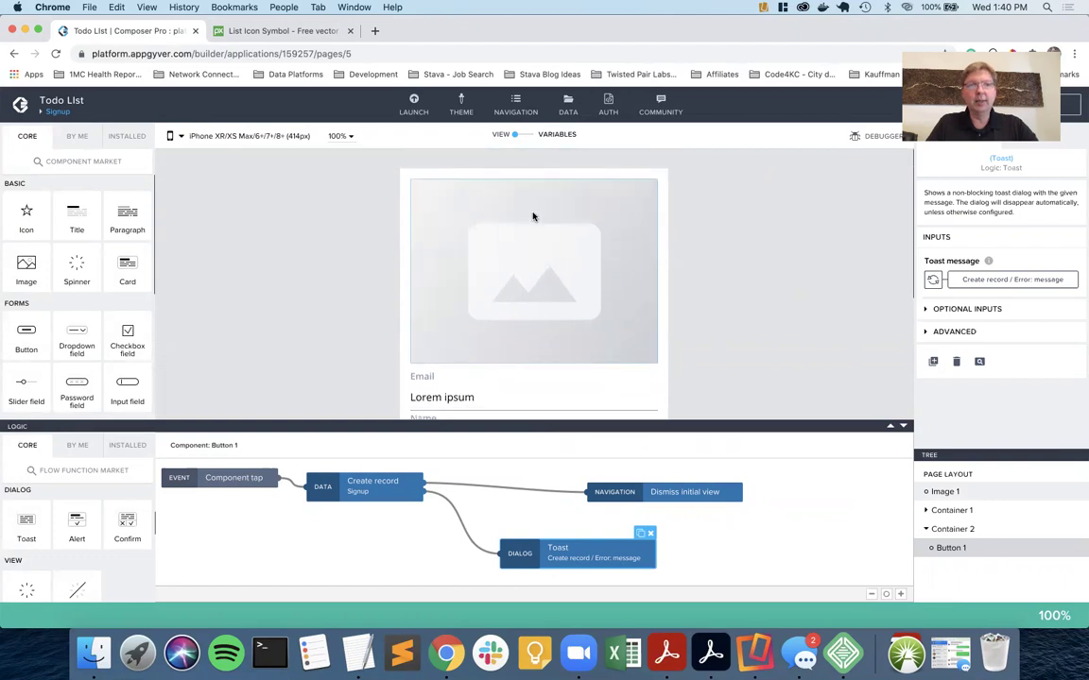
{"action": "scroll", "coordinate": [532, 216], "scroll_direction": "down", "scroll_amount": 4}
{"action": "scroll", "coordinate": [532, 216], "scroll_direction": "up", "scroll_amount": 4}
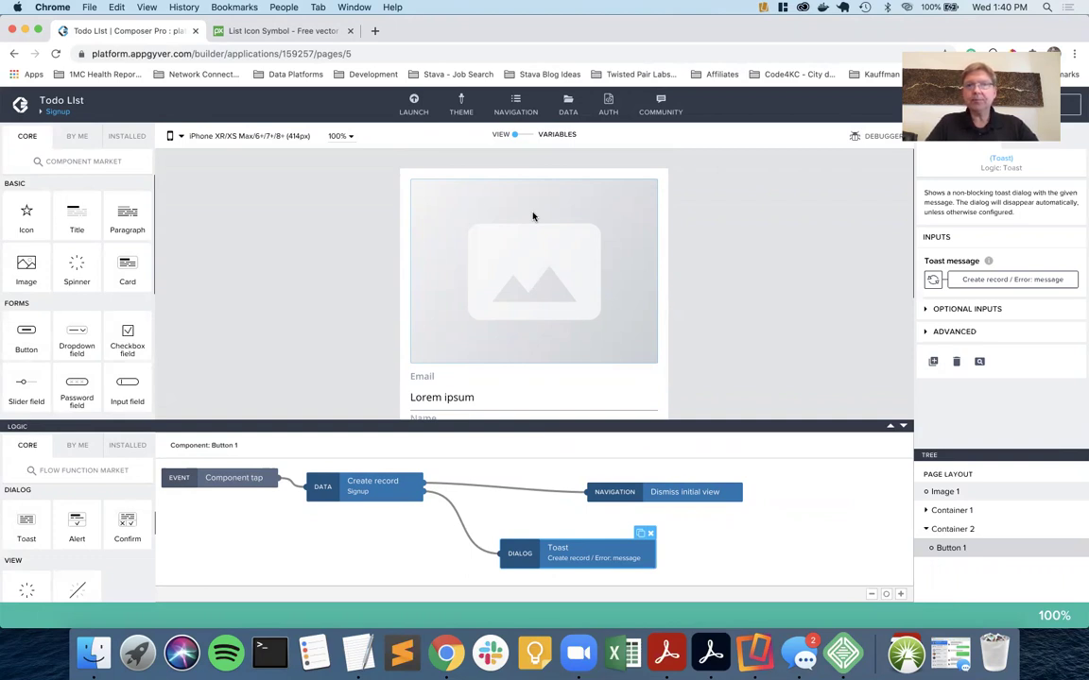
Set Image 1's source to list-2389219_1280.png from Image assets.
{"action": "left_click", "coordinate": [532, 217]}
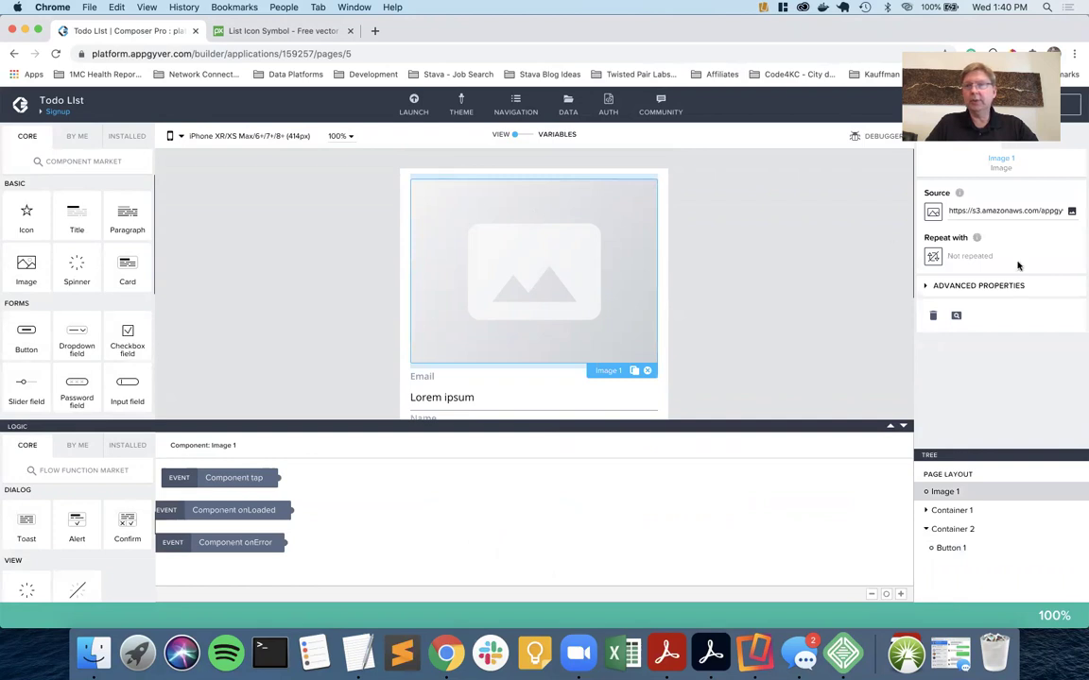
{"action": "left_click", "coordinate": [1071, 211]}
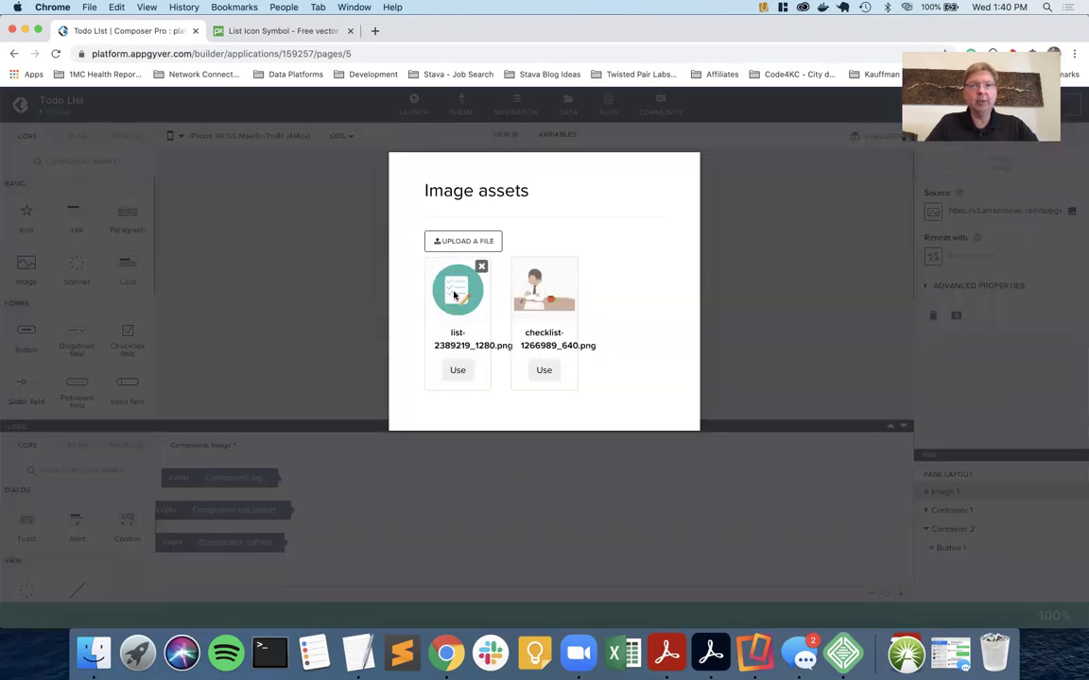
{"action": "left_click", "coordinate": [457, 369]}
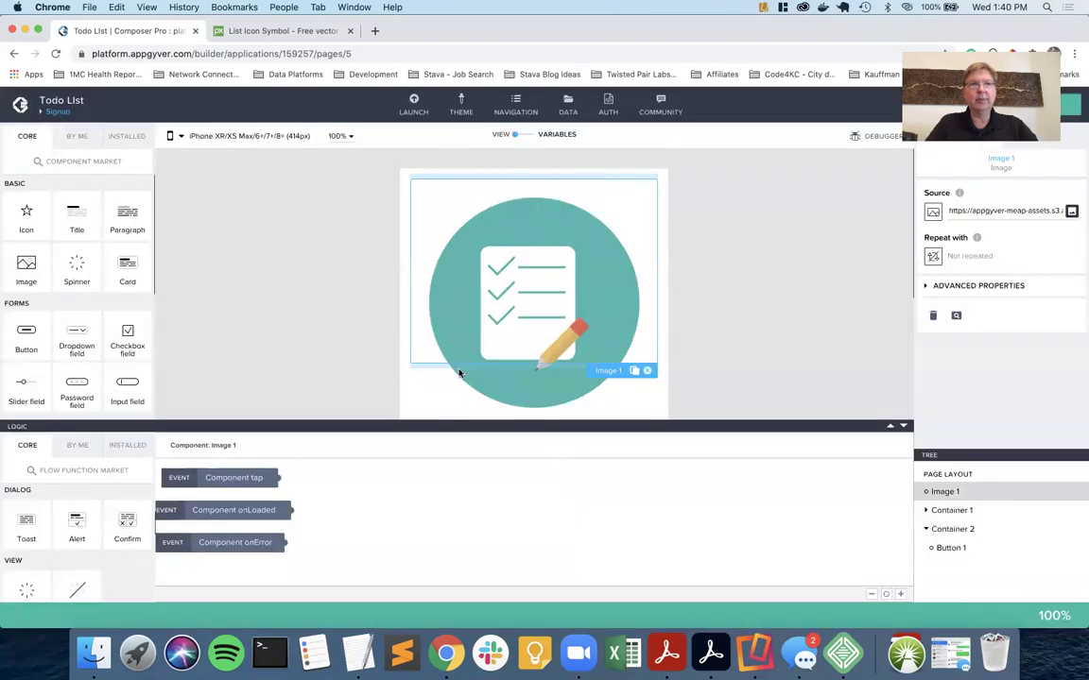
{"action": "scroll", "coordinate": [547, 278], "scroll_direction": "down", "scroll_amount": 1}
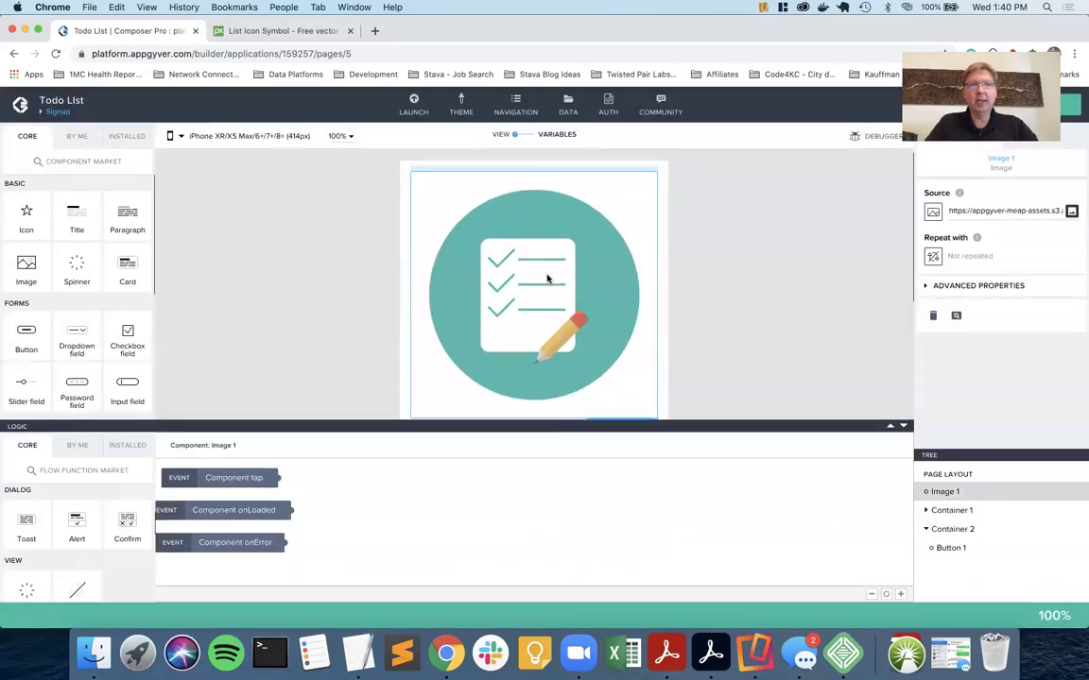
{"action": "scroll", "coordinate": [548, 277], "scroll_direction": "down", "scroll_amount": 3}
{"action": "scroll", "coordinate": [559, 272], "scroll_direction": "up", "scroll_amount": 2}
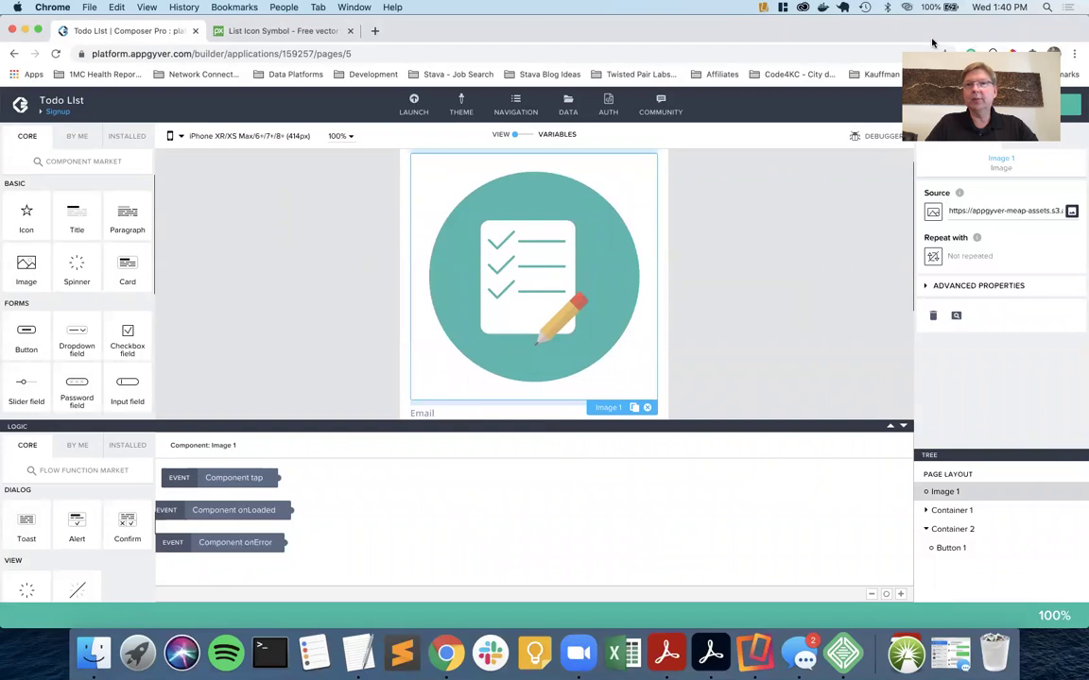
Set the checklist image's width and height to 150 px under Dimension and Position.
{"action": "left_click", "coordinate": [1039, 137]}
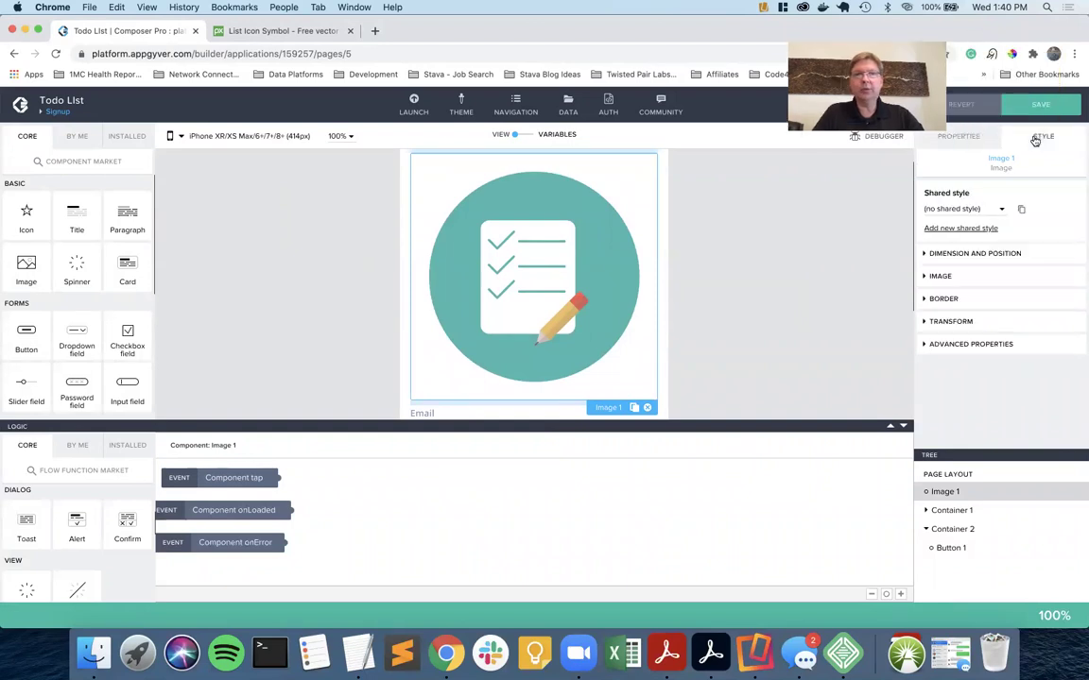
{"action": "scroll", "coordinate": [715, 318], "scroll_direction": "down", "scroll_amount": 5}
{"action": "scroll", "coordinate": [715, 318], "scroll_direction": "up", "scroll_amount": 4}
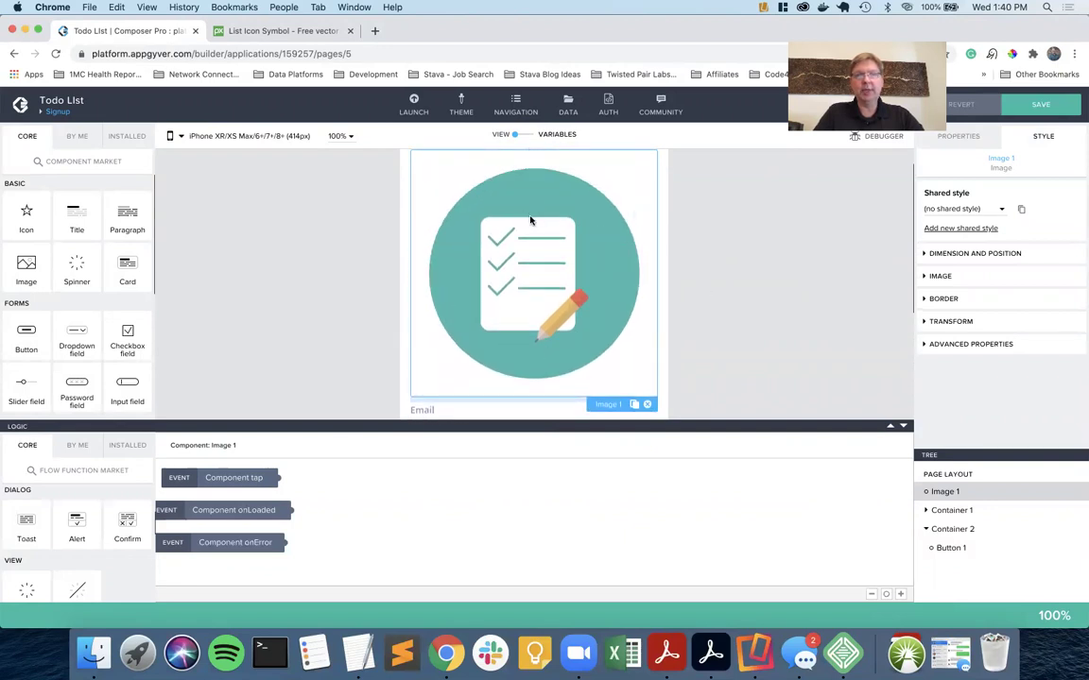
{"action": "left_click", "coordinate": [954, 254]}
{"action": "scroll", "coordinate": [982, 303], "scroll_direction": "down", "scroll_amount": 1}
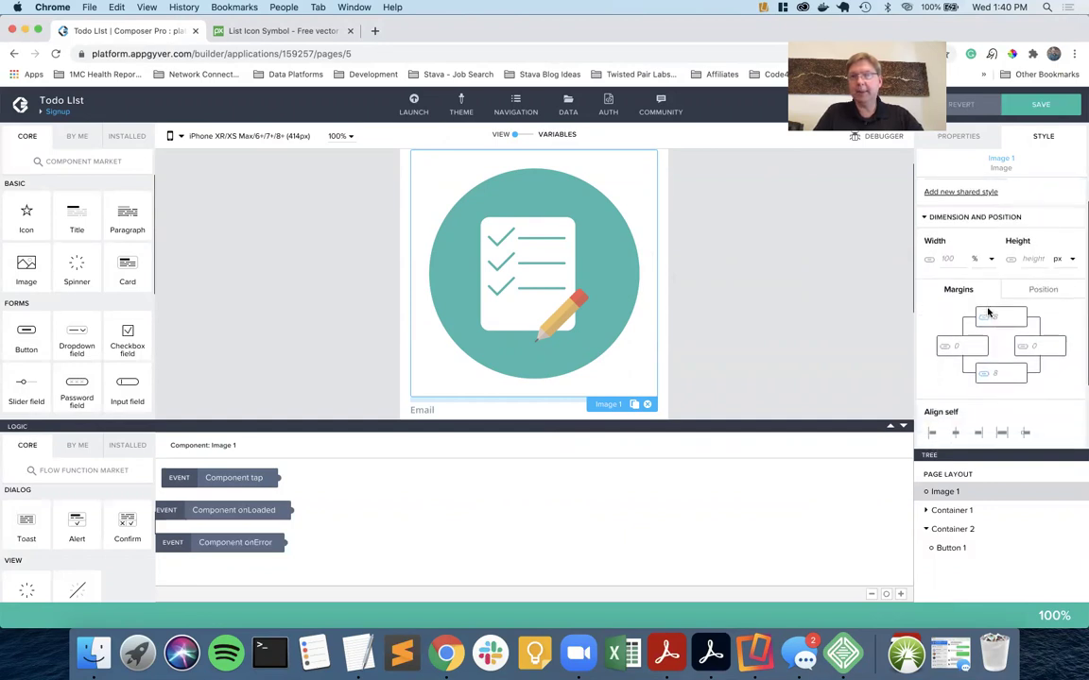
{"action": "left_click", "coordinate": [941, 259]}
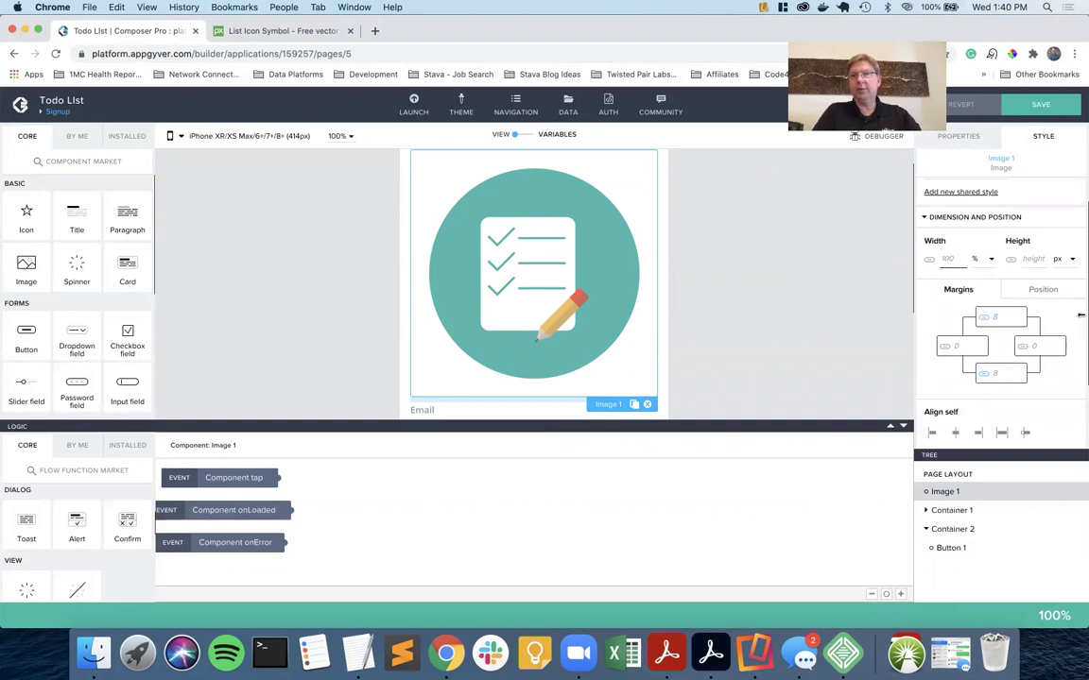
{"action": "type", "text": "150"}
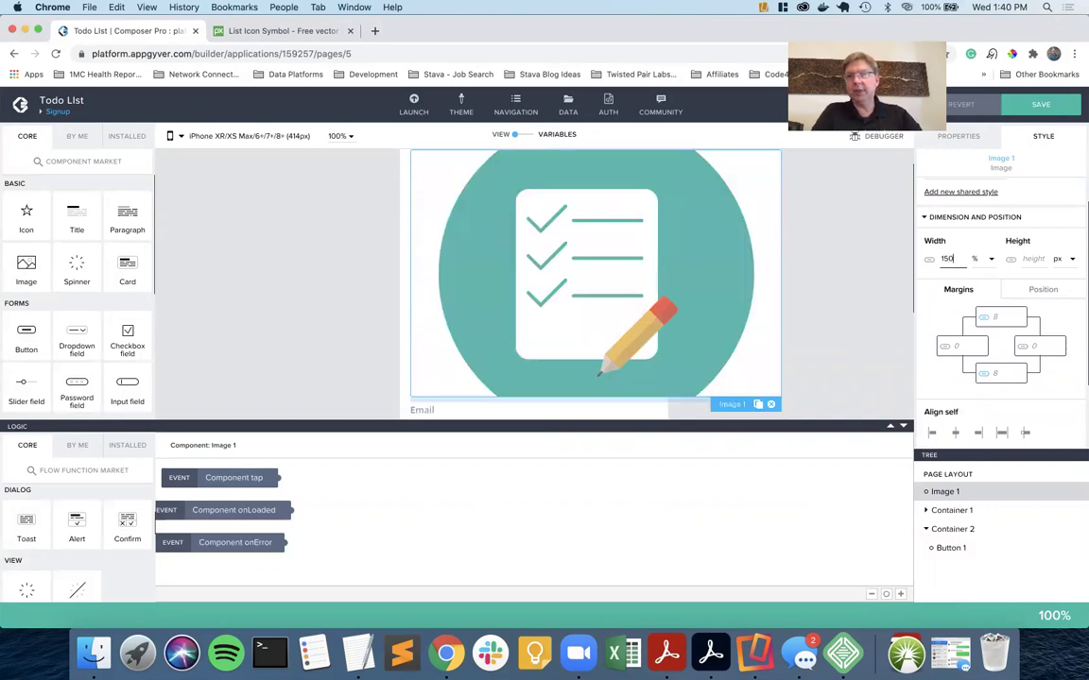
{"action": "type", "text": "px"}
{"action": "type", "text": "1"}
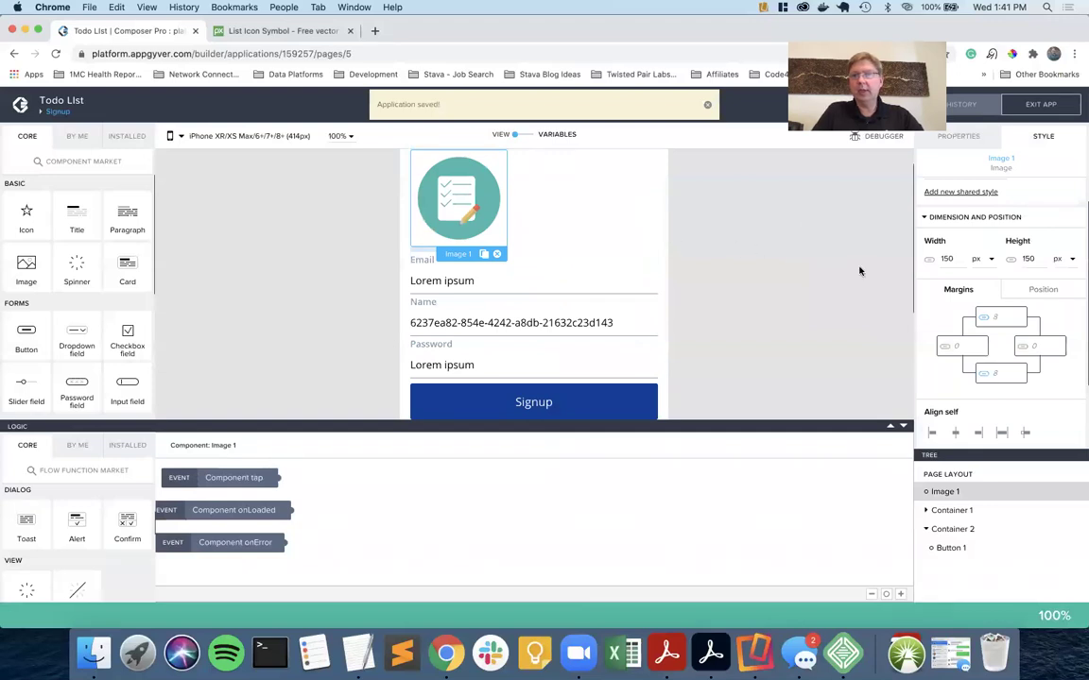
Centre the image horizontally with Align self middle, then reselect it.
{"action": "scroll", "coordinate": [921, 303], "scroll_direction": "down", "scroll_amount": 1}
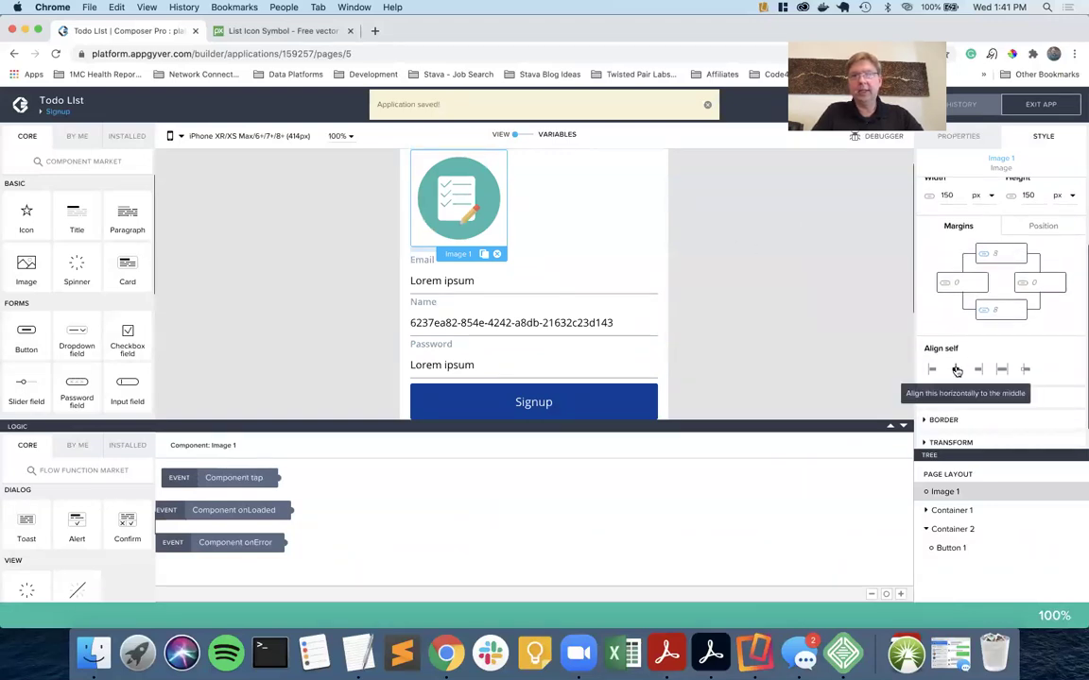
{"action": "left_click", "coordinate": [956, 371]}
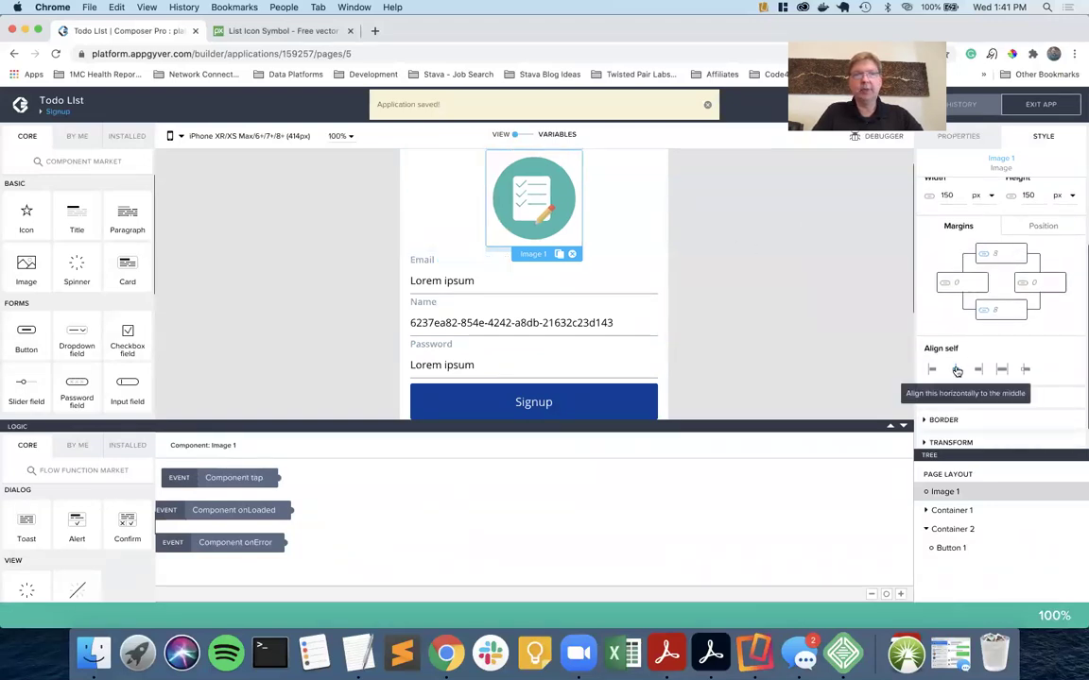
{"action": "left_click", "coordinate": [799, 317]}
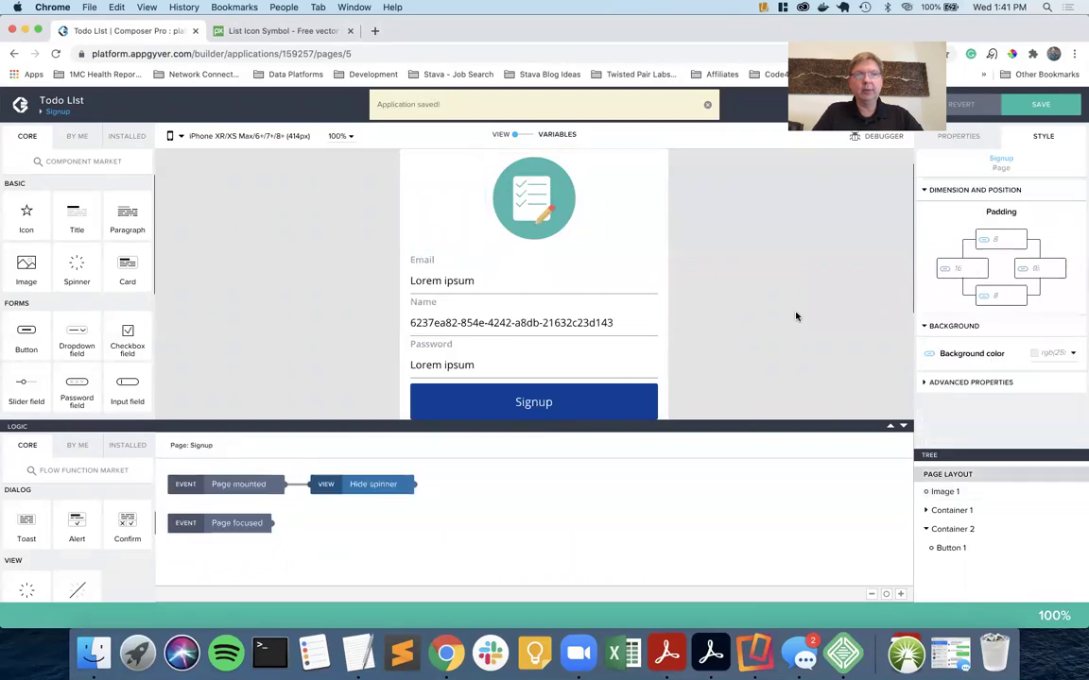
{"action": "left_click", "coordinate": [534, 197]}
{"action": "scroll", "coordinate": [952, 324], "scroll_direction": "down", "scroll_amount": 2}
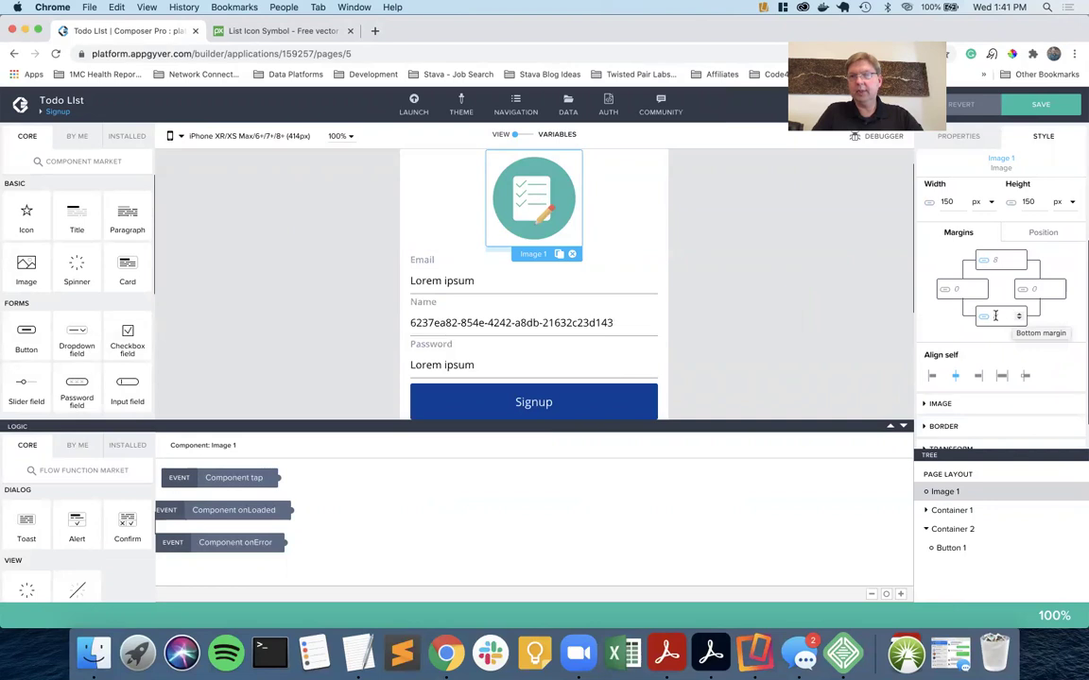
Give the image a custom bottom margin of 32.
{"action": "left_click", "coordinate": [983, 316]}
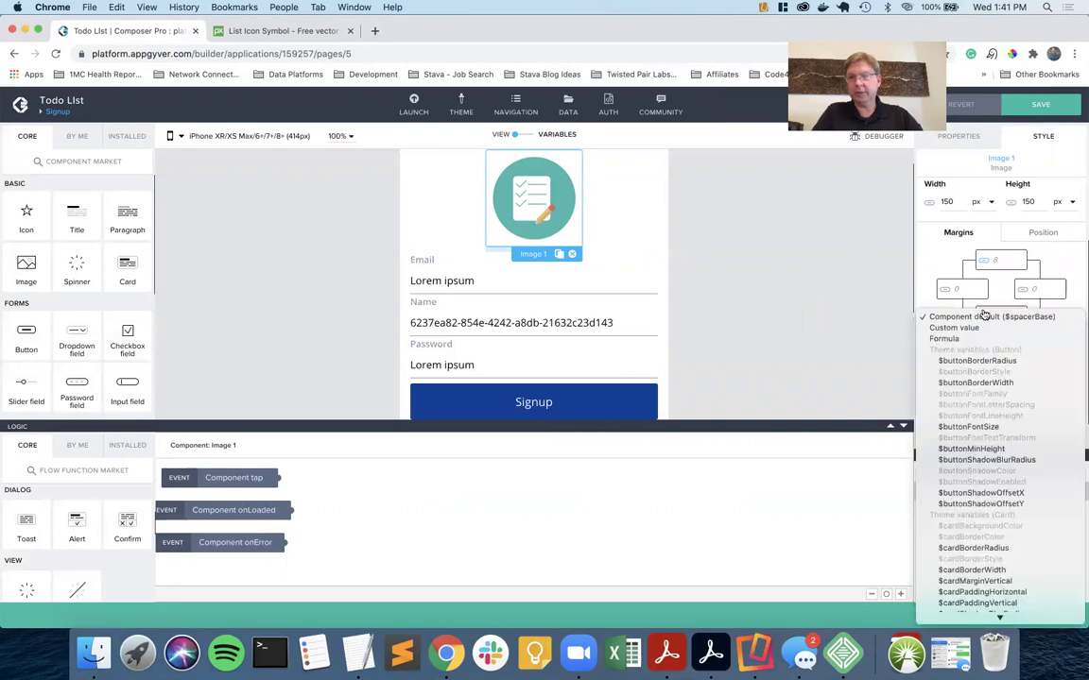
{"action": "left_click", "coordinate": [857, 325]}
{"action": "left_click", "coordinate": [992, 314]}
{"action": "type", "text": "3"}
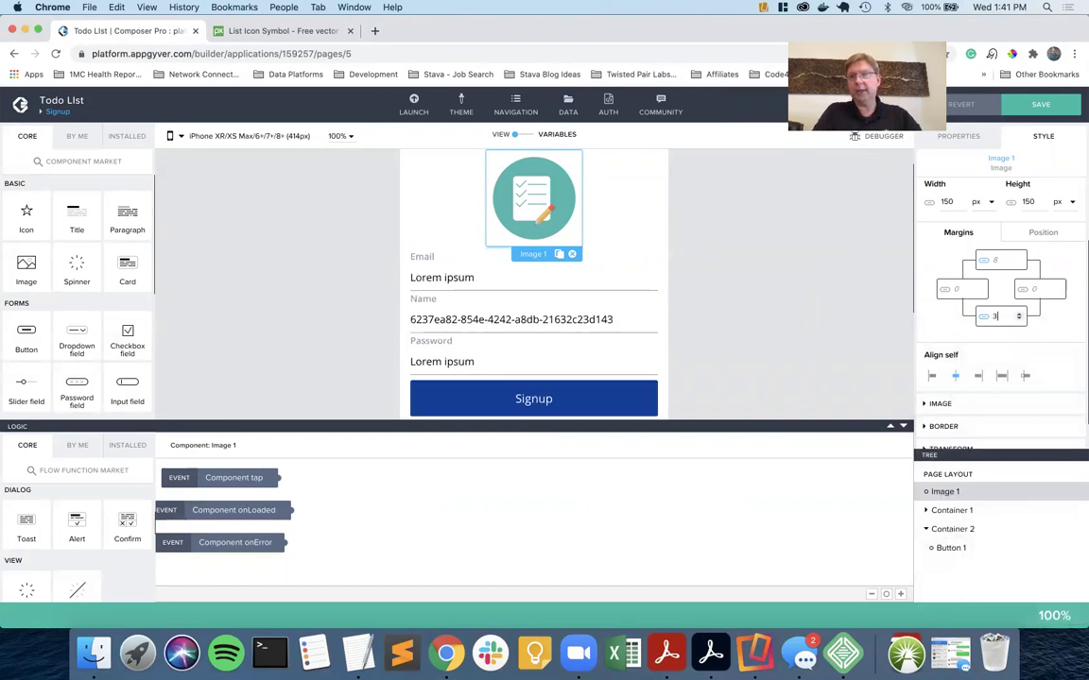
{"action": "type", "text": "2"}
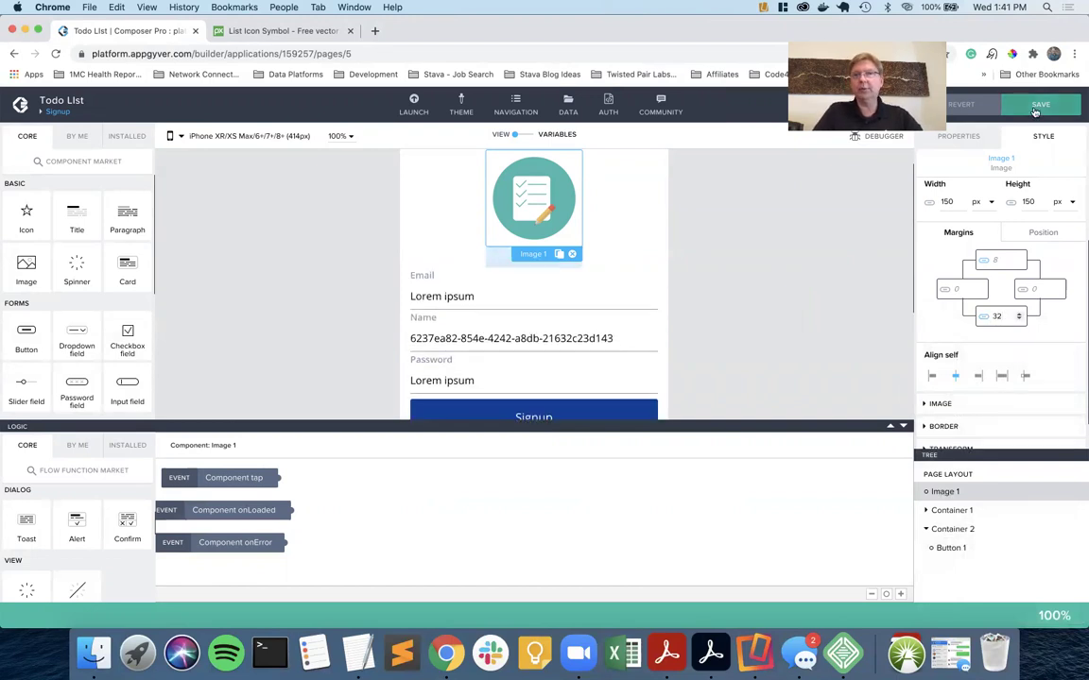
Save the app and deselect the image to view the page settings.
{"action": "left_click", "coordinate": [1035, 112]}
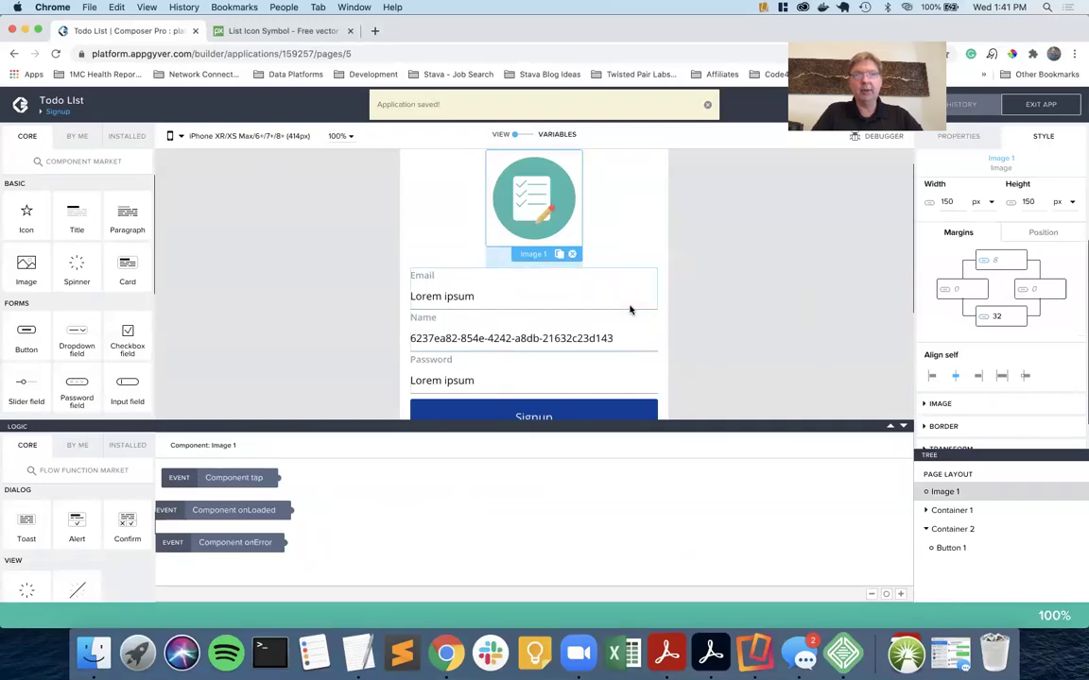
{"action": "scroll", "coordinate": [744, 299], "scroll_direction": "down", "scroll_amount": 2}
{"action": "scroll", "coordinate": [744, 299], "scroll_direction": "up", "scroll_amount": 3}
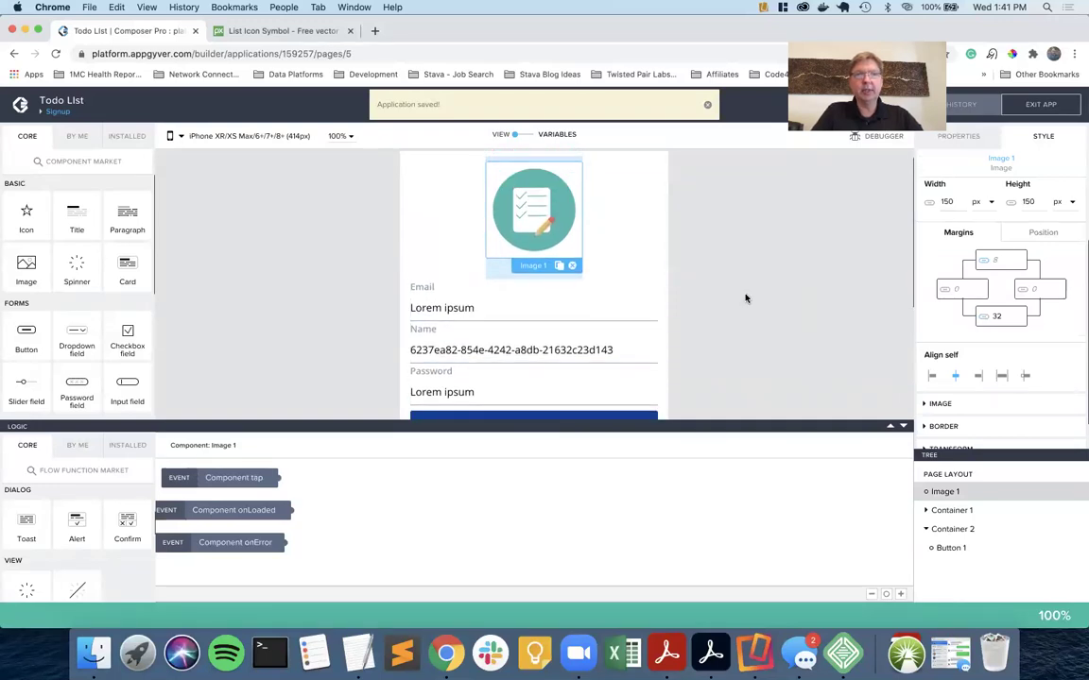
{"action": "left_click", "coordinate": [744, 299]}
{"action": "scroll", "coordinate": [745, 299], "scroll_direction": "down", "scroll_amount": 2}
{"action": "scroll", "coordinate": [745, 299], "scroll_direction": "up", "scroll_amount": 1}
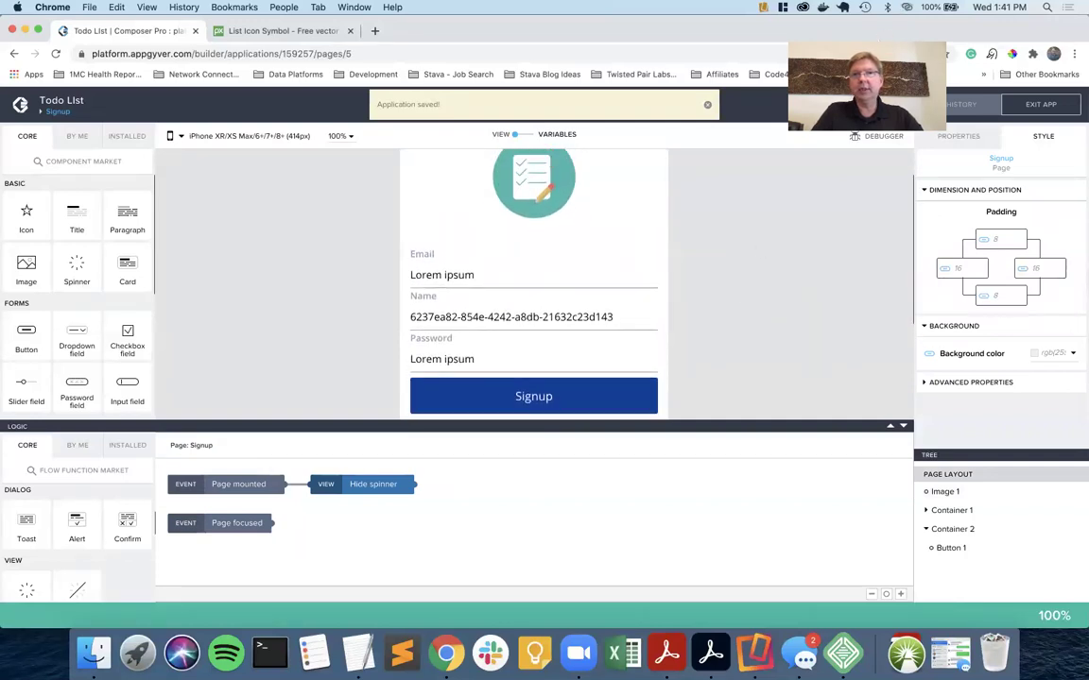
Sample the logo's teal colour 42B7AD with the ColorPick eyedropper.
{"action": "left_click", "coordinate": [1011, 54]}
{"action": "left_click", "coordinate": [1011, 54]}
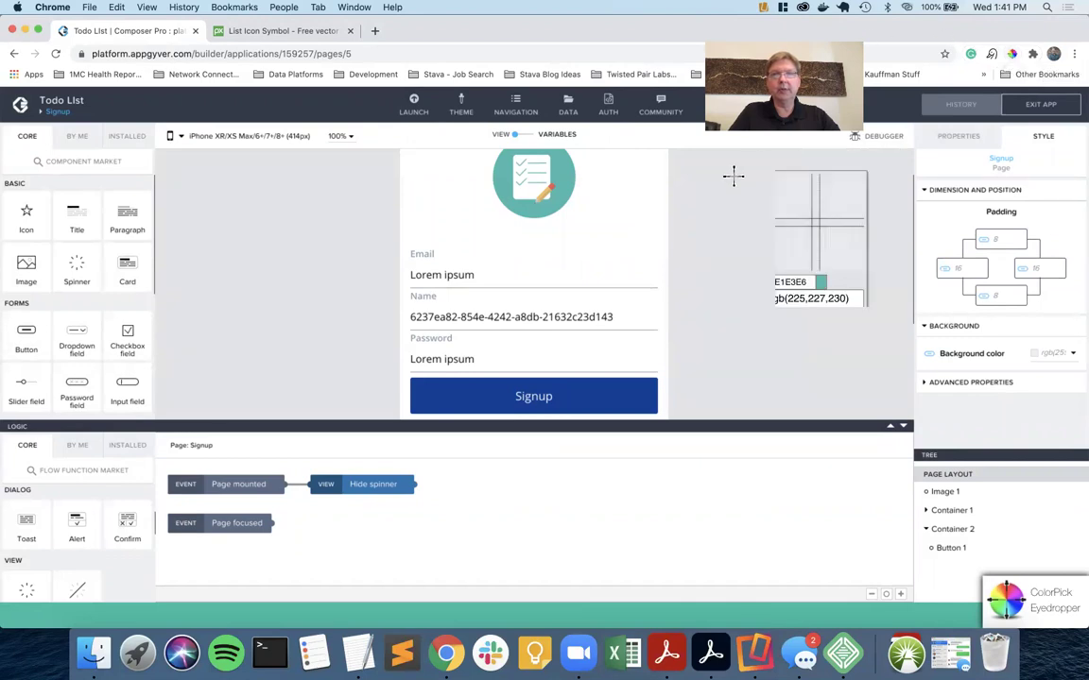
{"action": "left_click", "coordinate": [563, 170]}
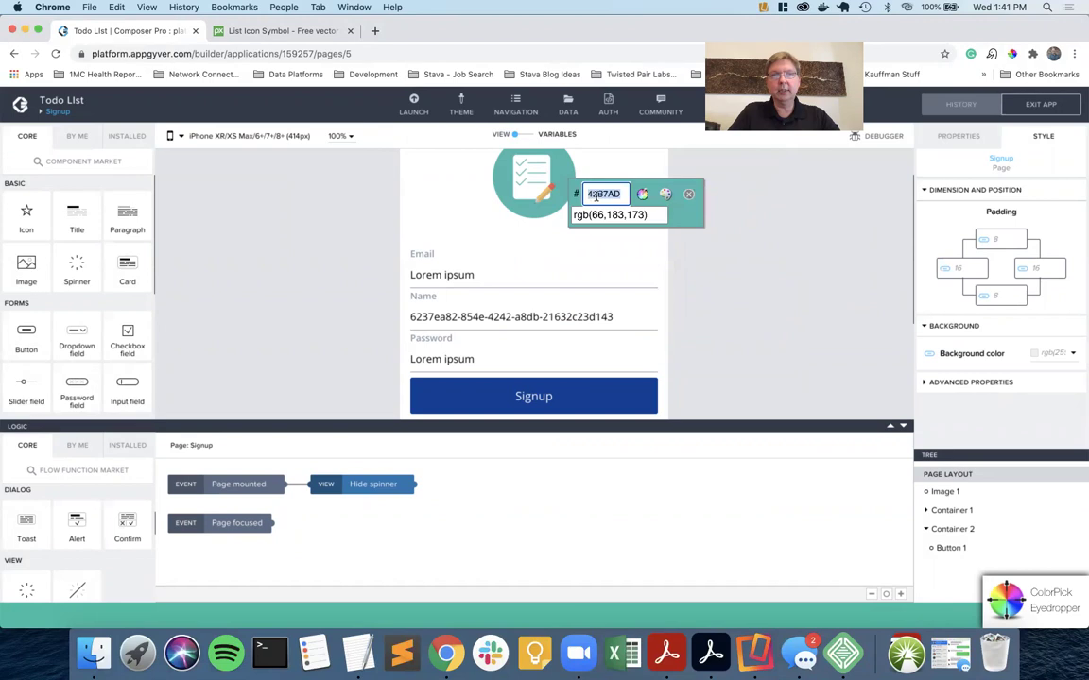
{"action": "key", "text": "Tab"}
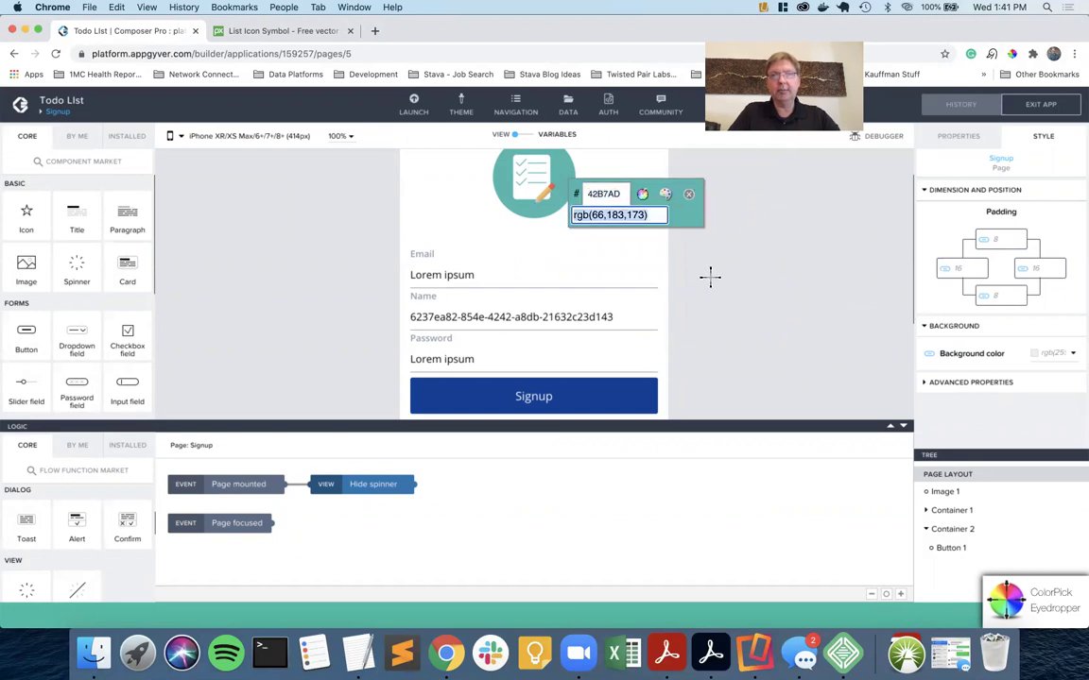
{"action": "key", "text": "Escape"}
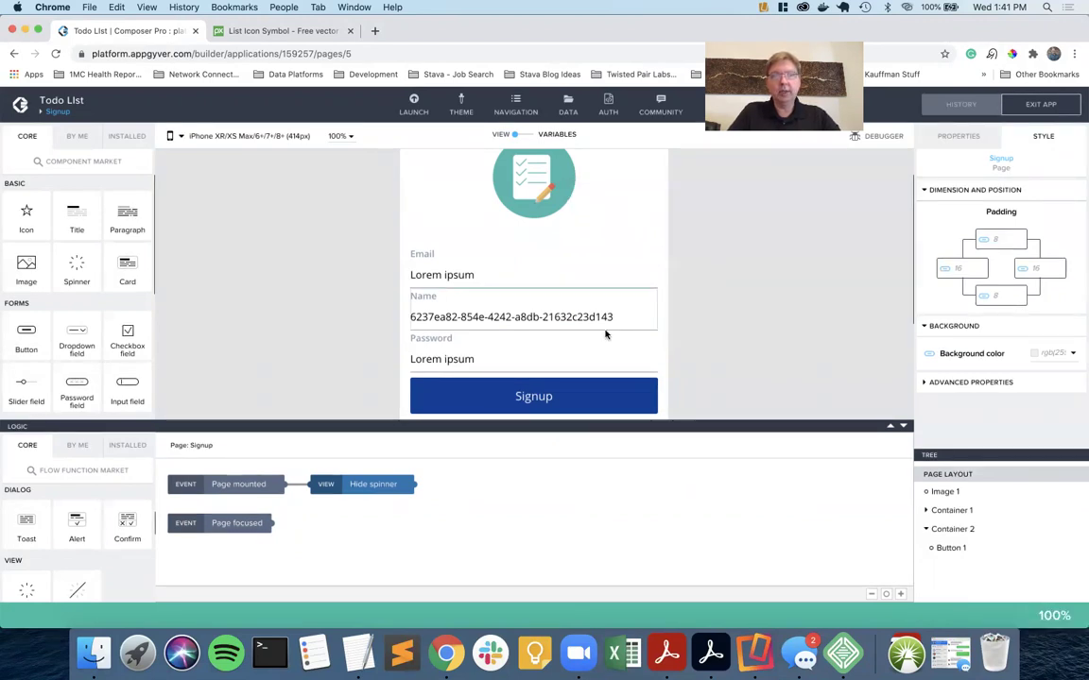
Select the Signup button and review its Background color options.
{"action": "left_click", "coordinate": [603, 391]}
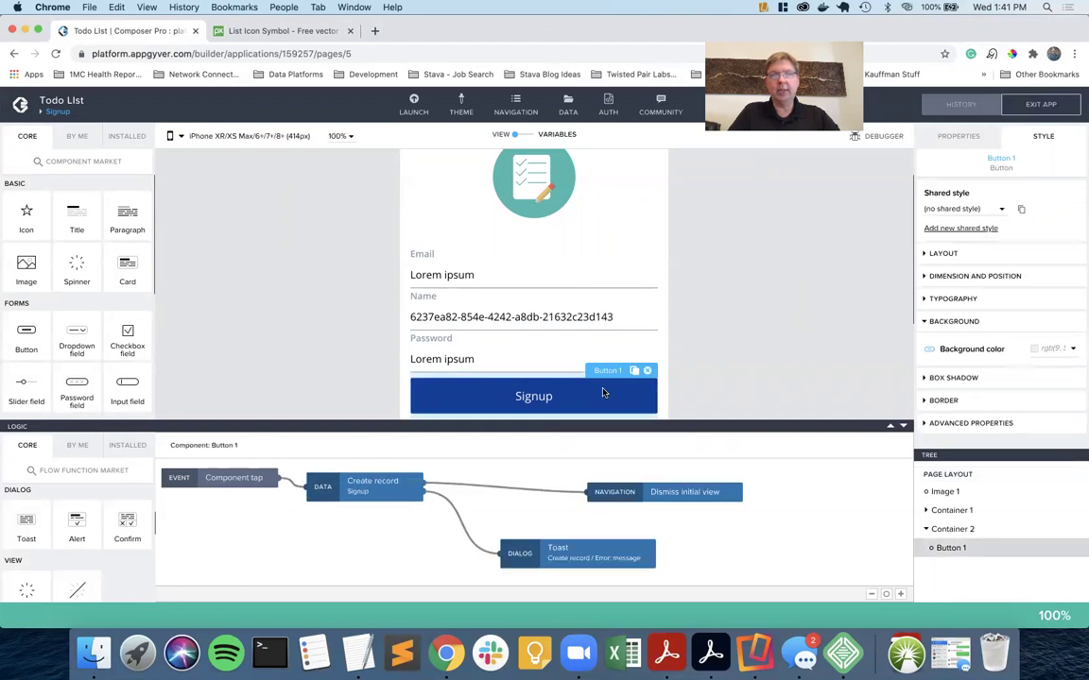
{"action": "left_click", "coordinate": [930, 351]}
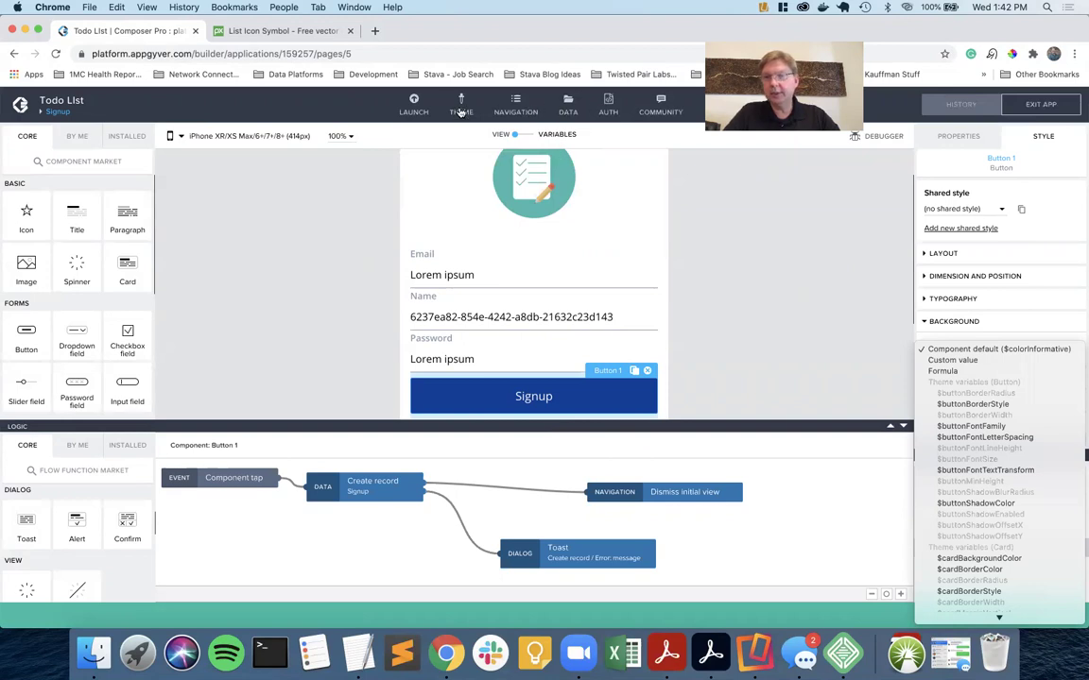
{"action": "key", "text": "Escape"}
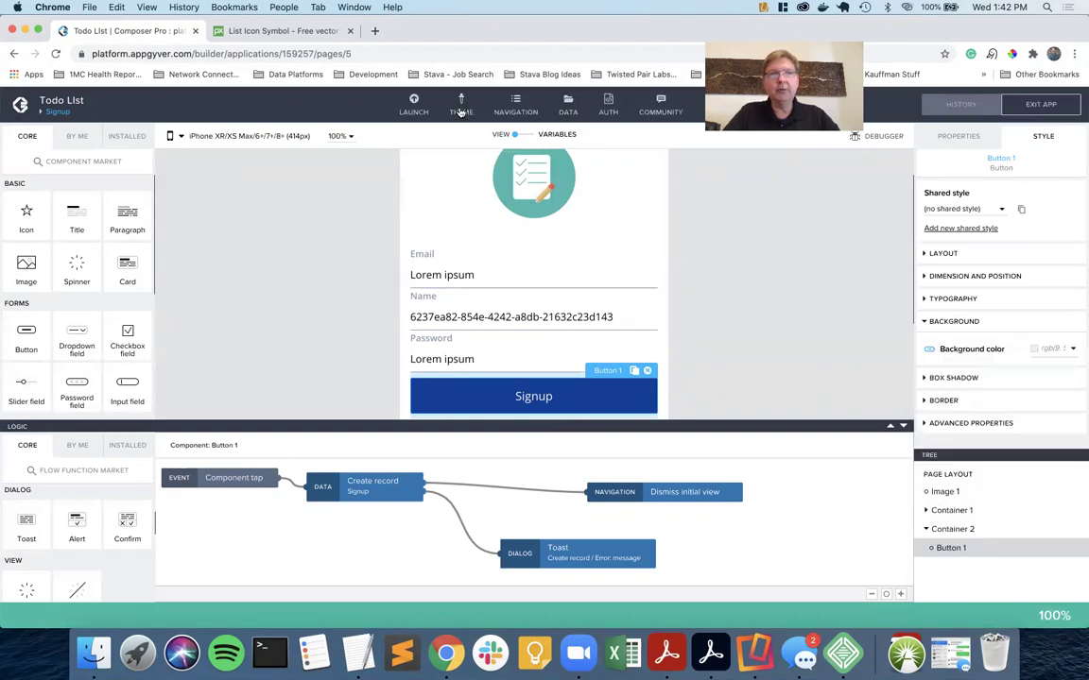
Change the theme's colorInformative to #42B7AD and save the app.
{"action": "left_click", "coordinate": [461, 108]}
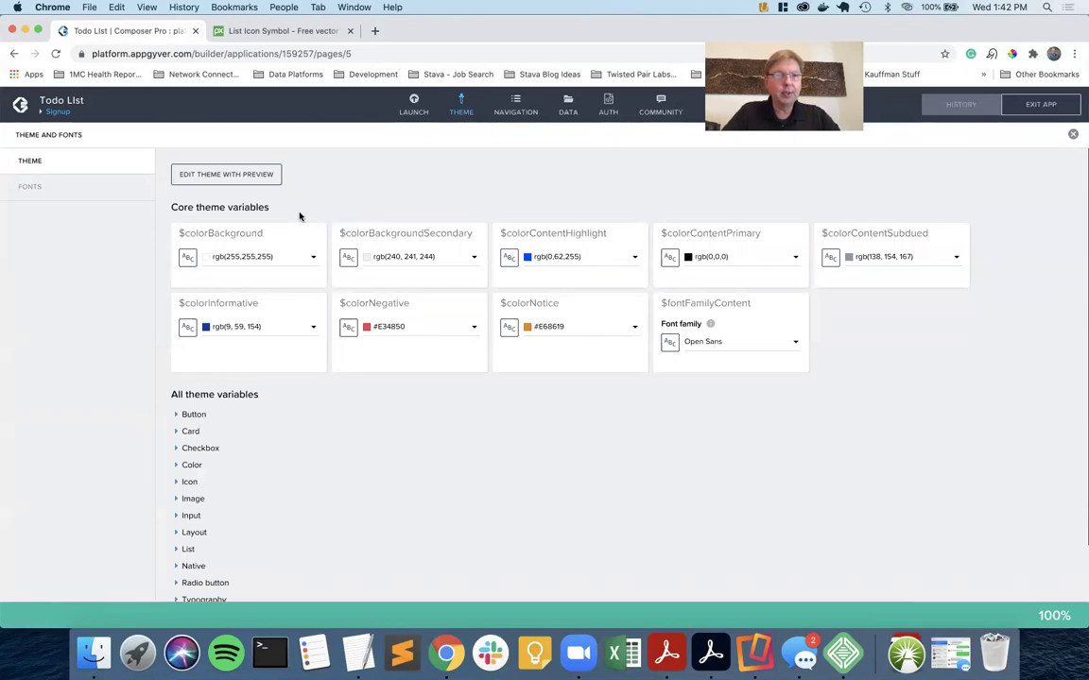
{"action": "left_click", "coordinate": [248, 327]}
{"action": "left_click", "coordinate": [243, 463]}
{"action": "type", "text": "#42B7AD"}
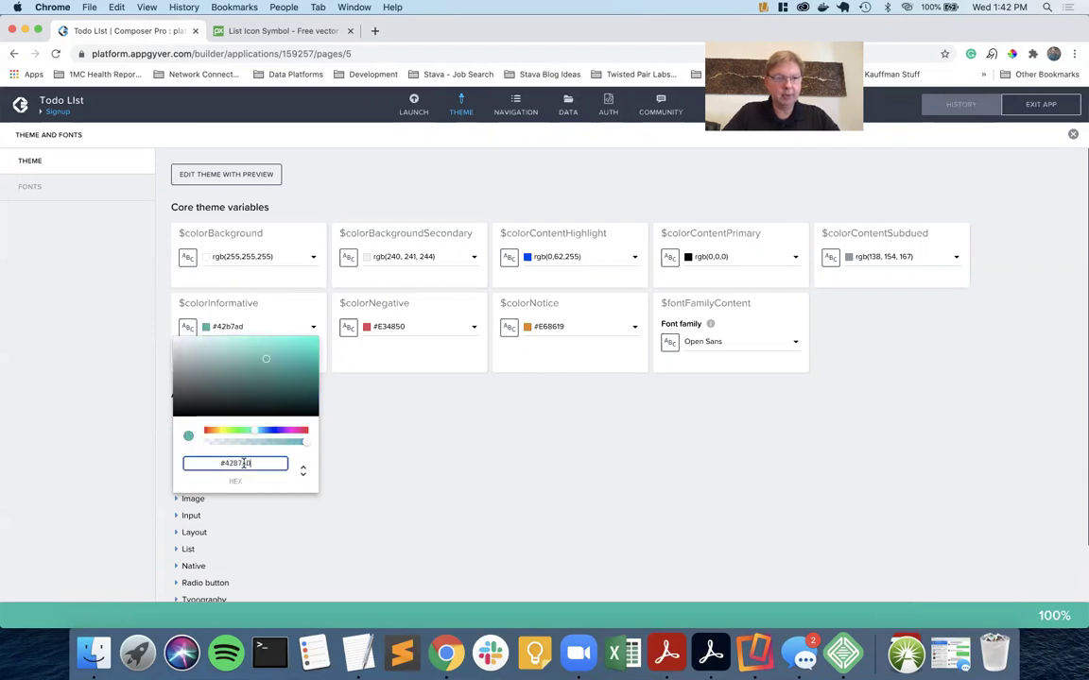
{"action": "left_click", "coordinate": [365, 461]}
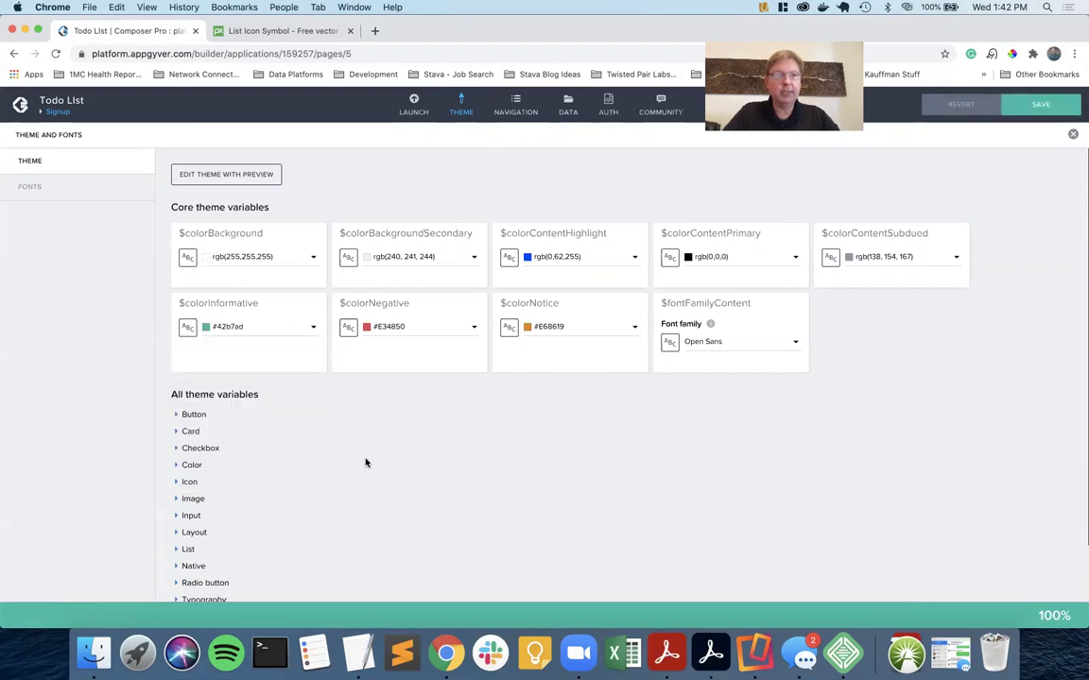
{"action": "left_click", "coordinate": [1039, 104]}
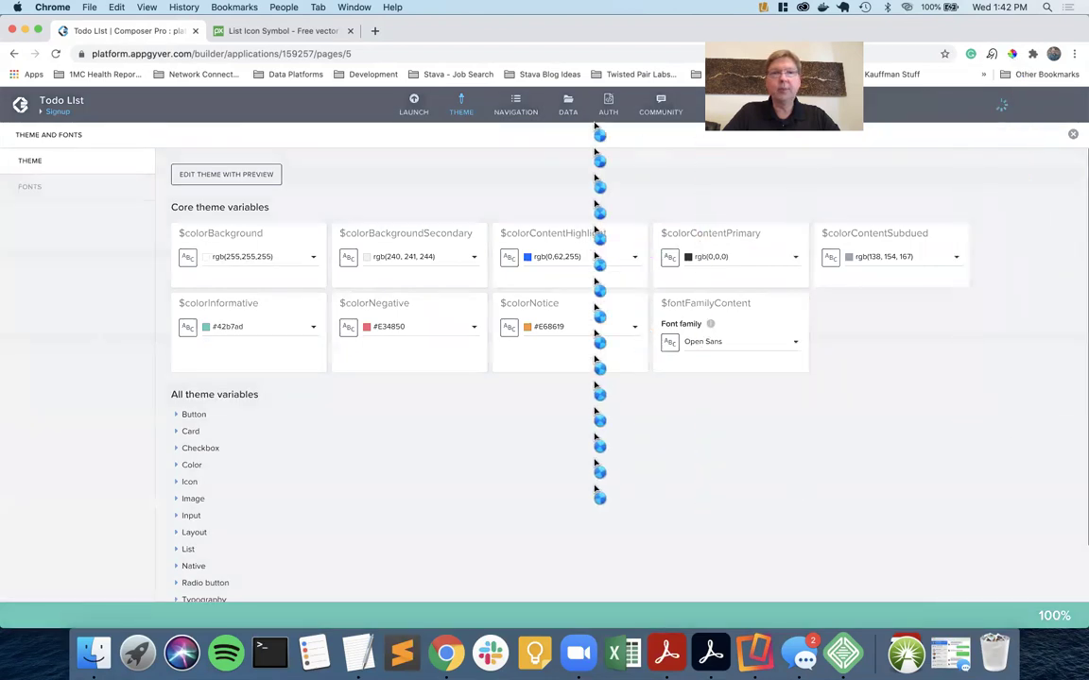
Open the Signup page, check the button's teal background colour, and reselect Button 1.
{"action": "left_click", "coordinate": [54, 108]}
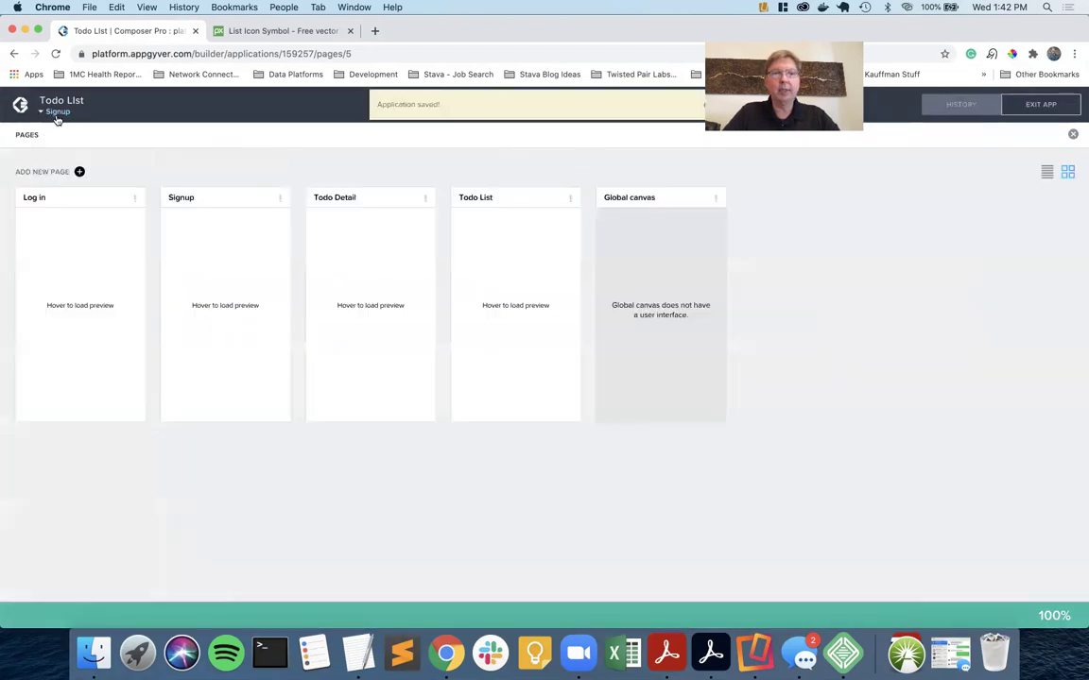
{"action": "left_click", "coordinate": [231, 204]}
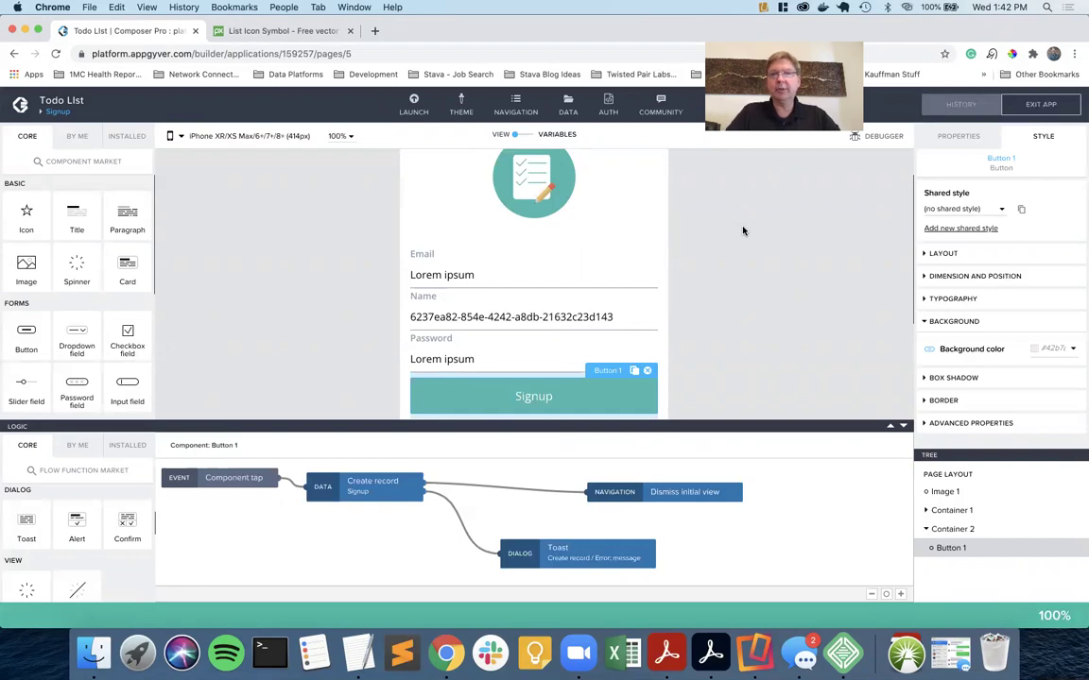
{"action": "scroll", "coordinate": [742, 231], "scroll_direction": "down", "scroll_amount": 2}
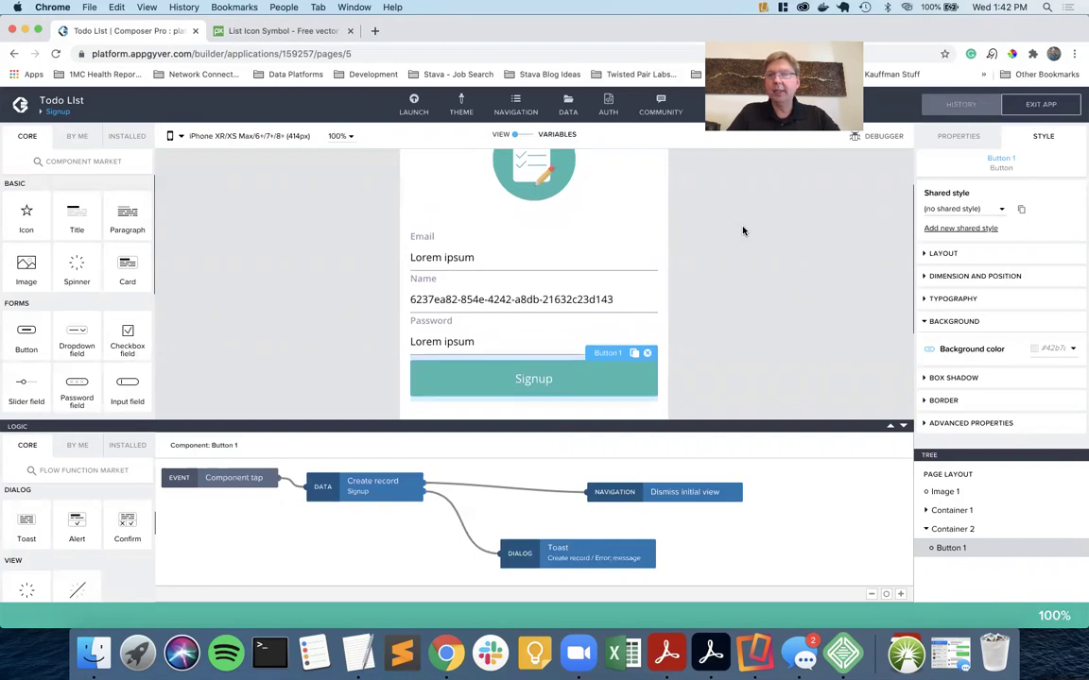
{"action": "left_click", "coordinate": [1051, 348]}
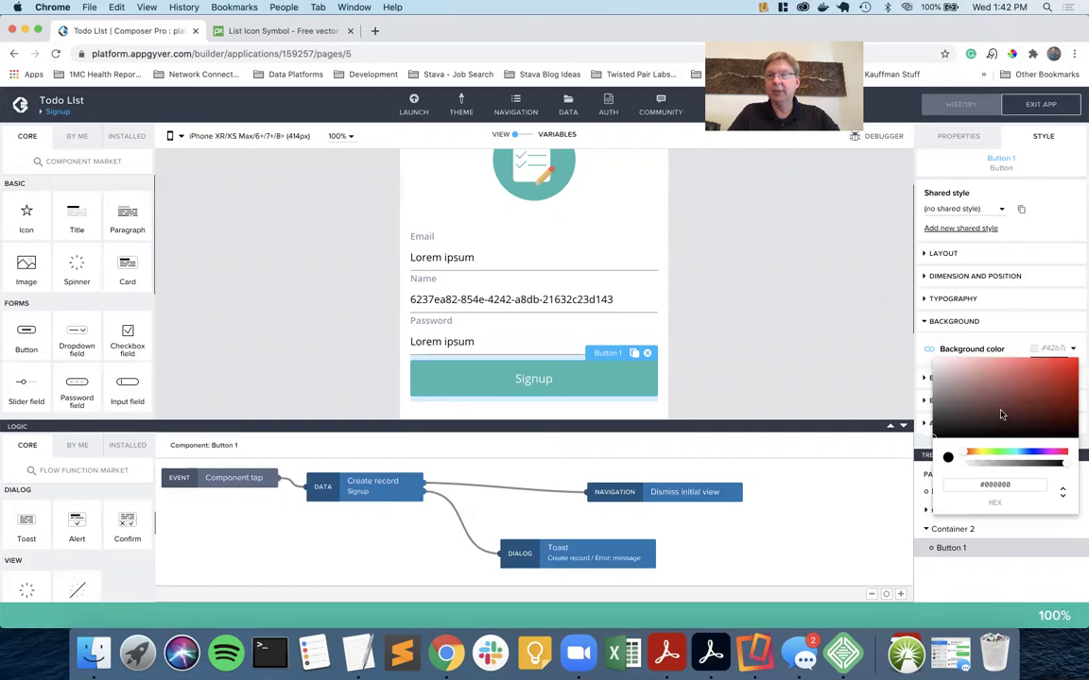
{"action": "left_click", "coordinate": [837, 346]}
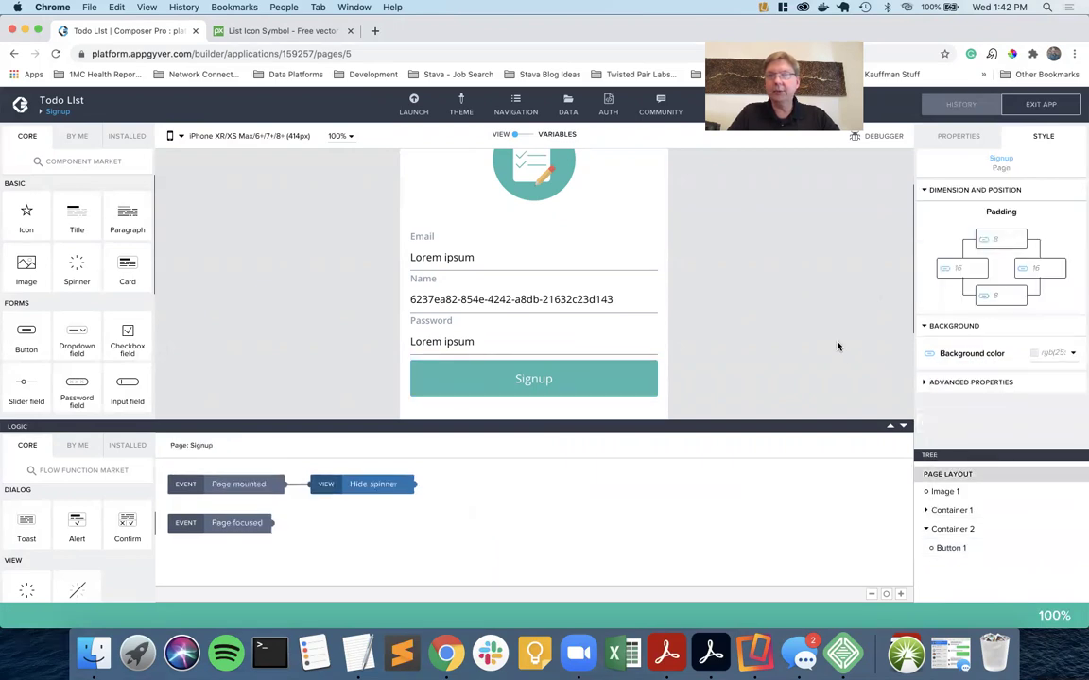
{"action": "left_click", "coordinate": [638, 373]}
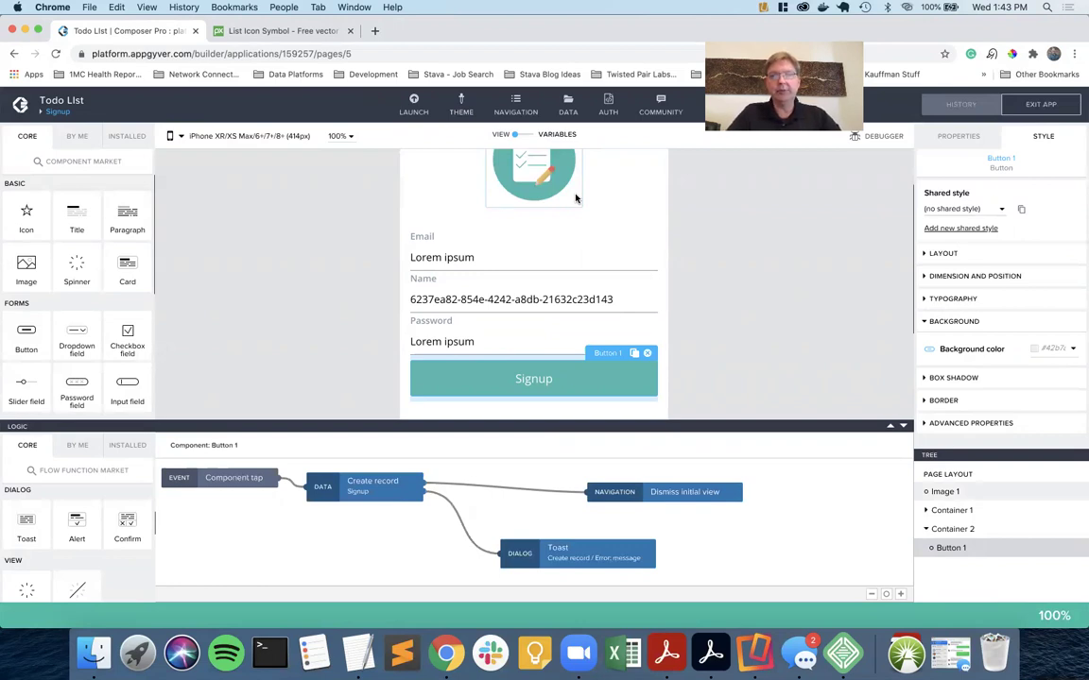
Select the Signup button, check the phone preview, then open its error Toast step.
{"action": "left_click", "coordinate": [673, 255]}
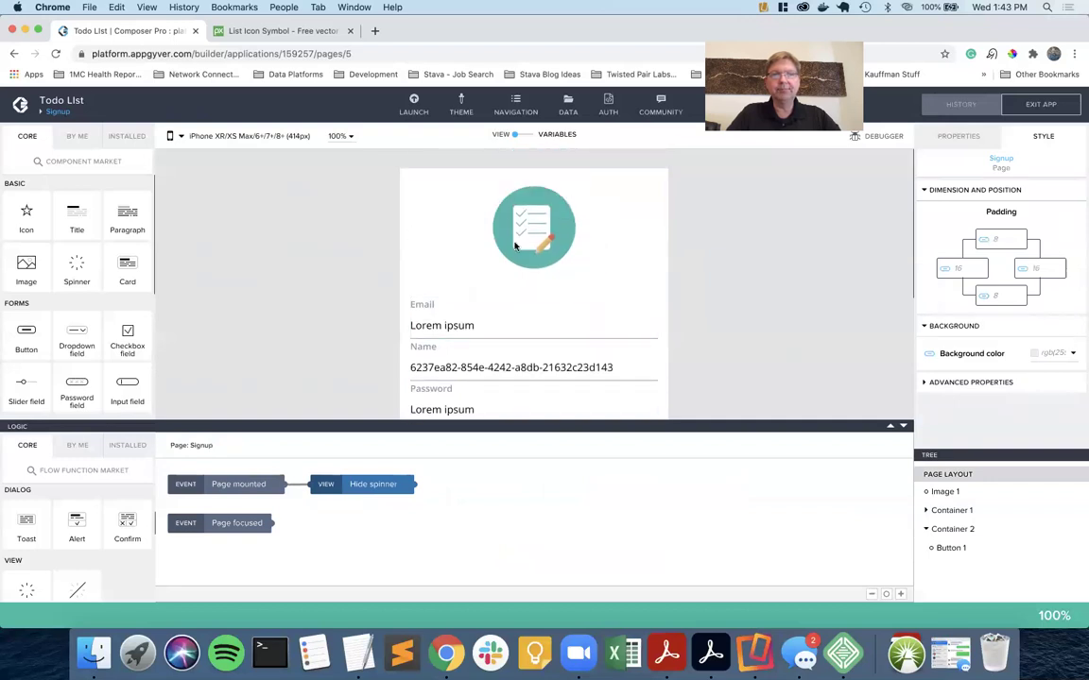
{"action": "scroll", "coordinate": [589, 236], "scroll_direction": "down", "scroll_amount": 3}
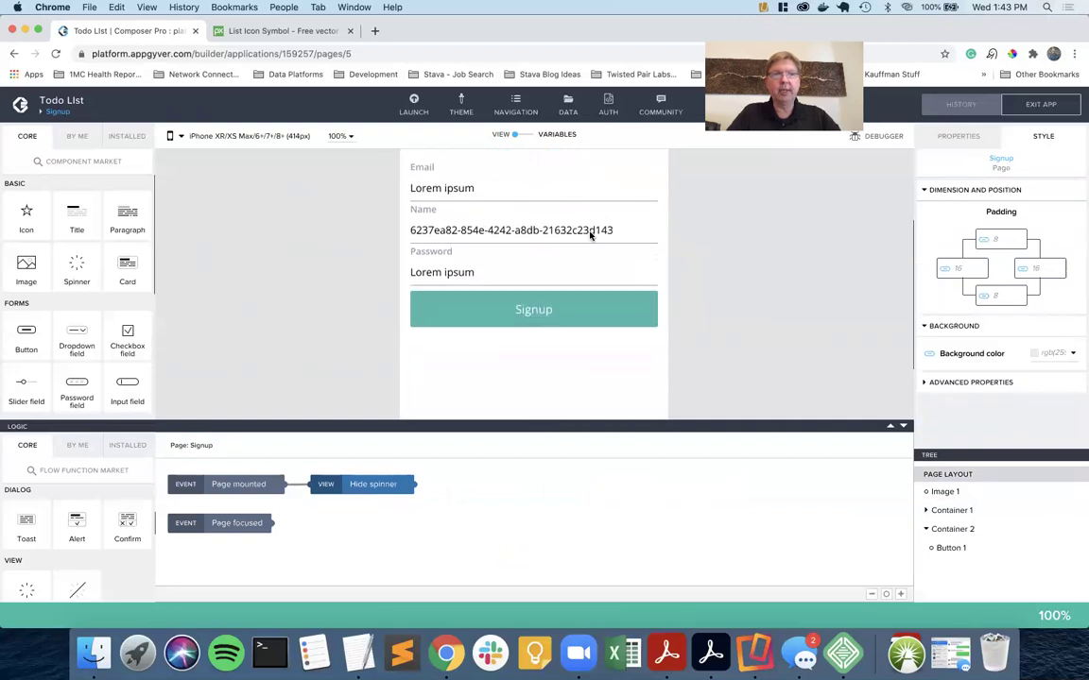
{"action": "left_click", "coordinate": [584, 317]}
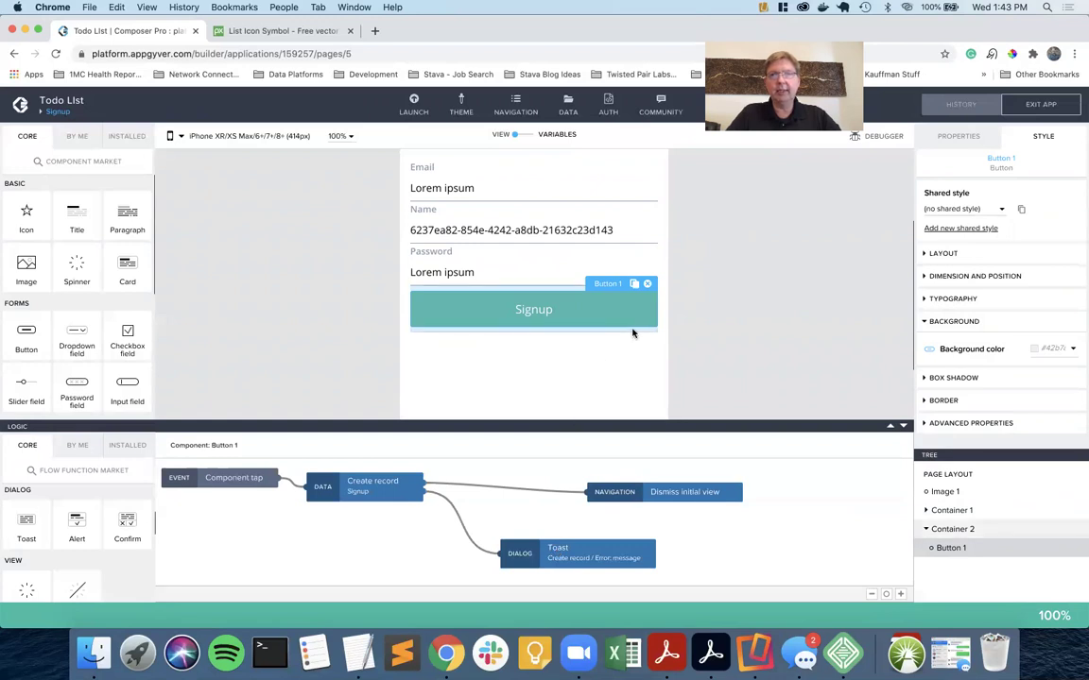
{"action": "key", "text": "ctrl+Right"}
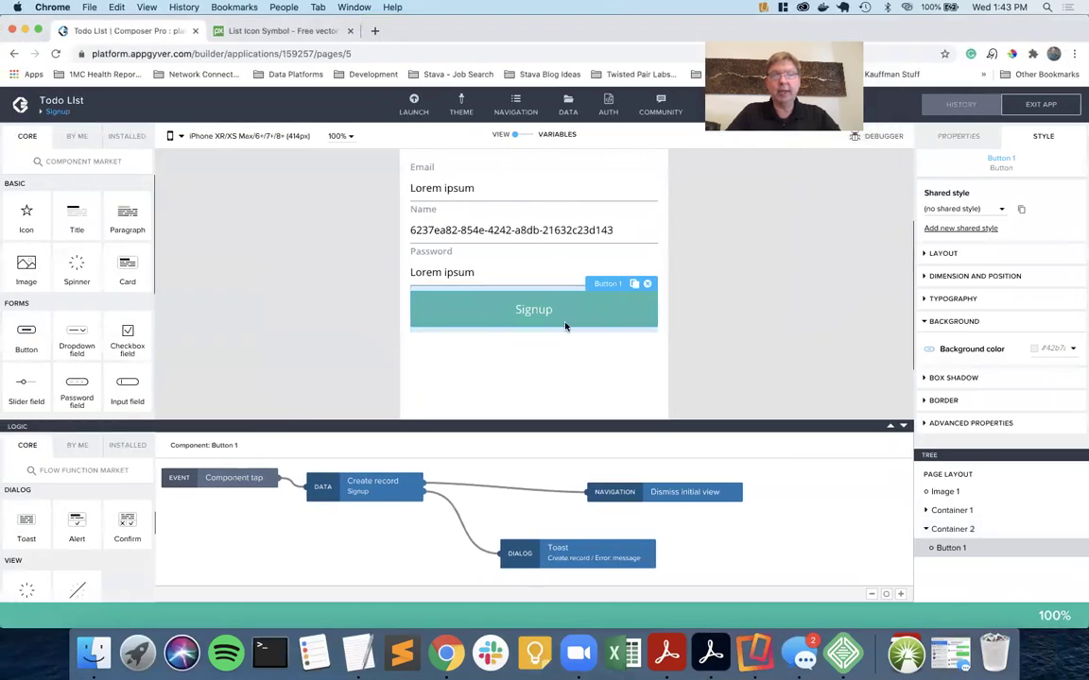
{"action": "left_click", "coordinate": [567, 557]}
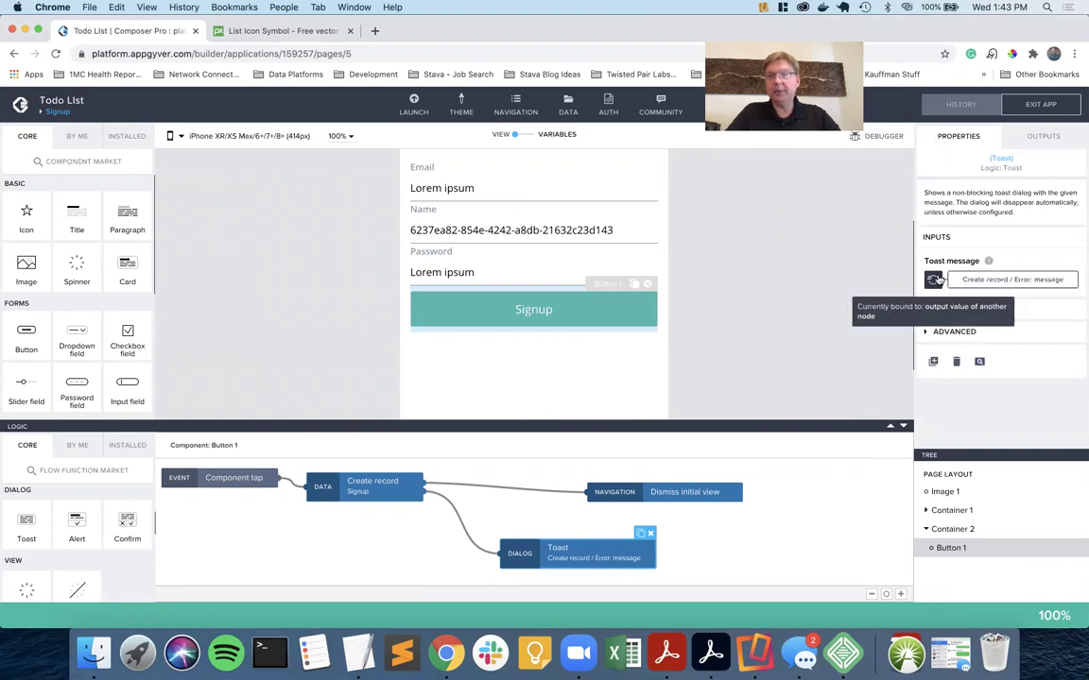
Bind the Toast message to a formula and open the formula editor.
{"action": "left_click", "coordinate": [933, 280]}
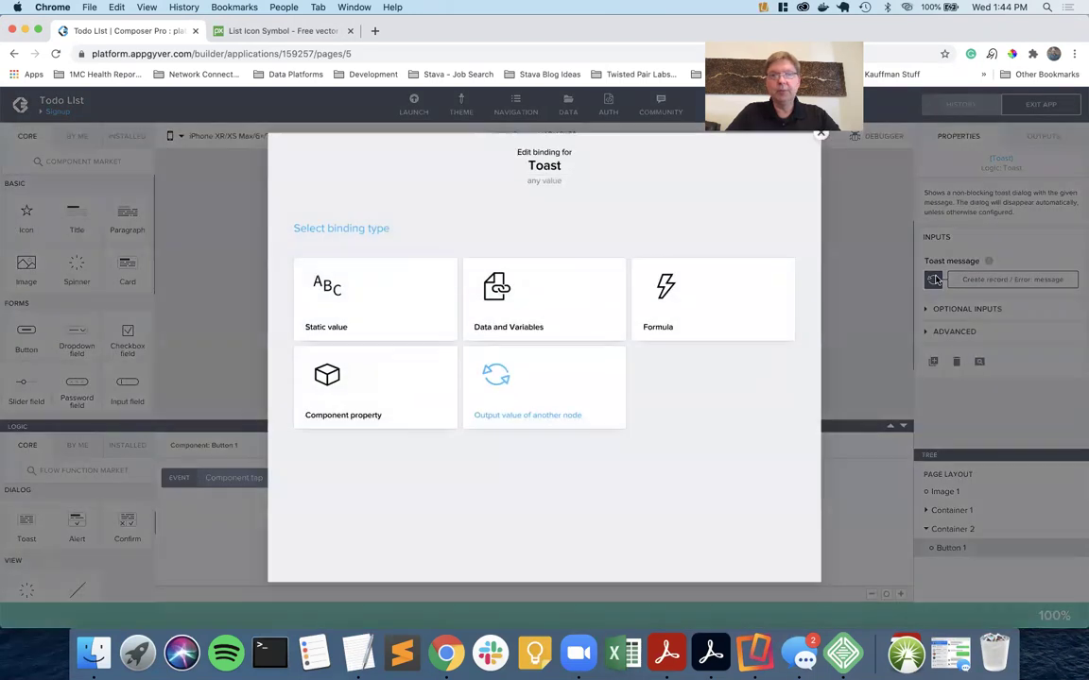
{"action": "left_click", "coordinate": [690, 300]}
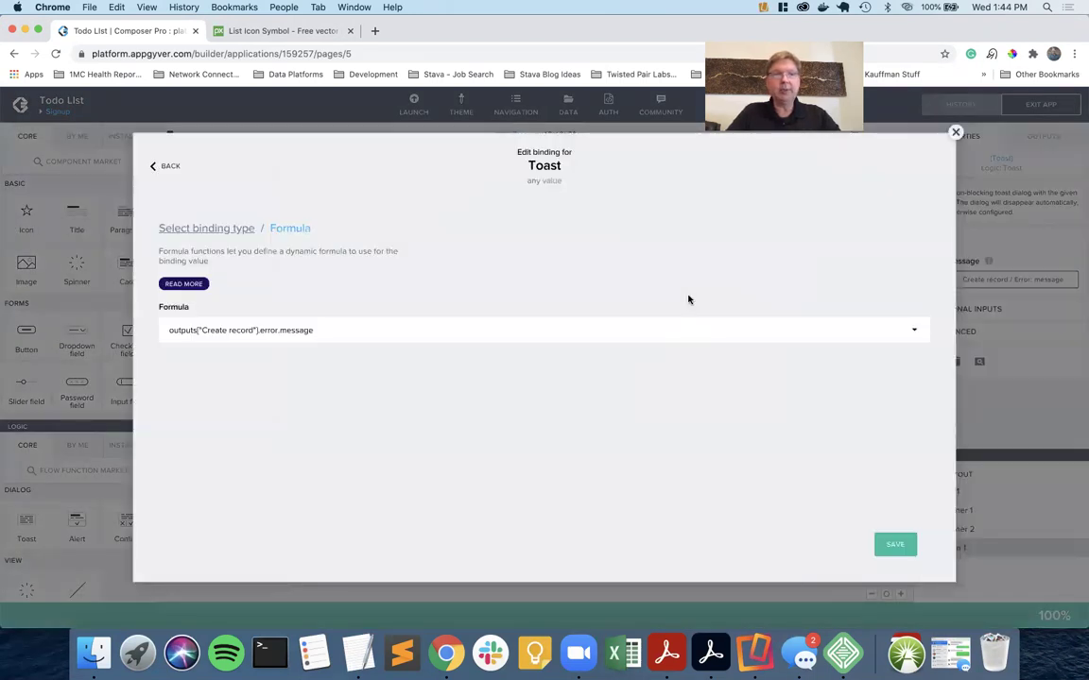
{"action": "left_click", "coordinate": [354, 335]}
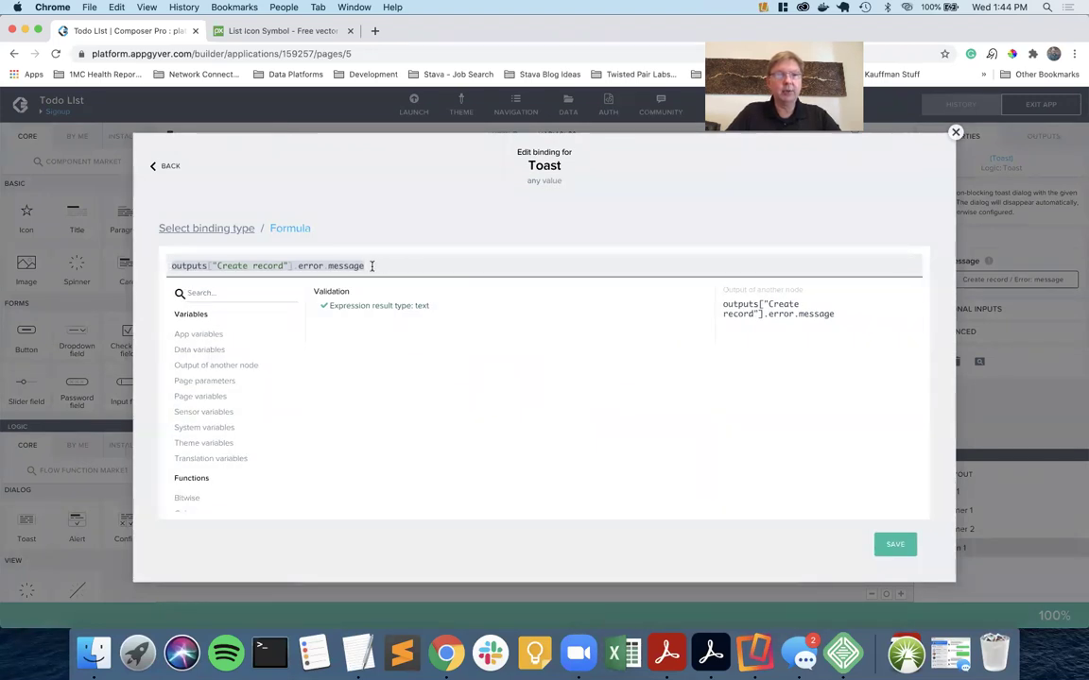
Replace .error.message with .error.rawError and list the Object formula functions.
{"action": "left_click", "coordinate": [293, 265]}
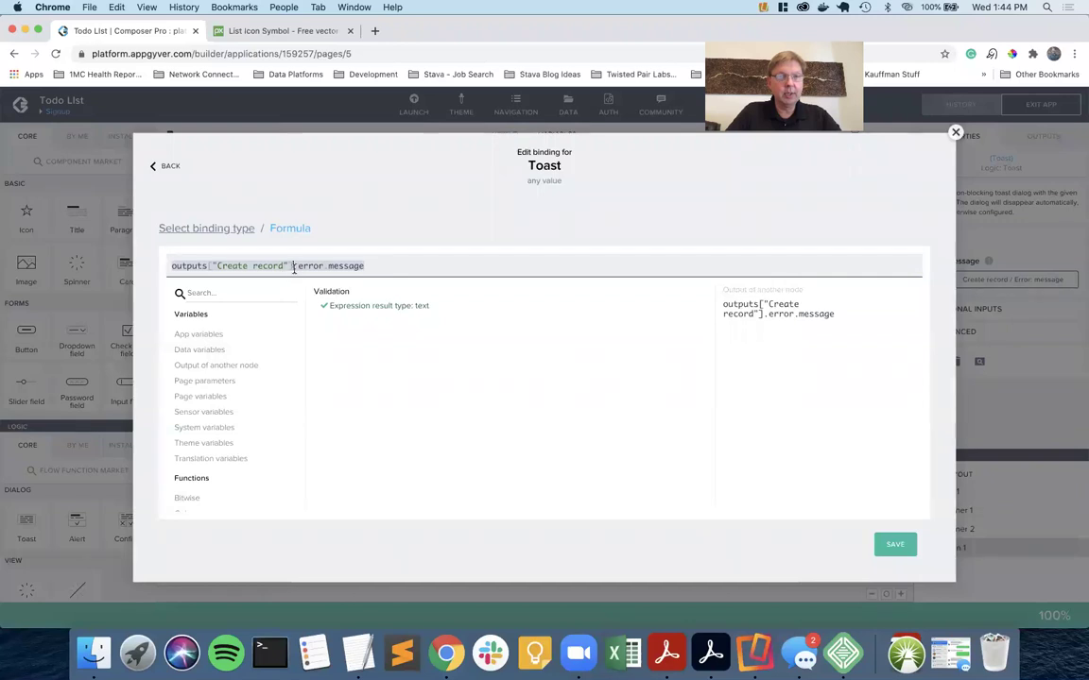
{"action": "key", "text": "shift+End"}
{"action": "key", "text": "BackSpace"}
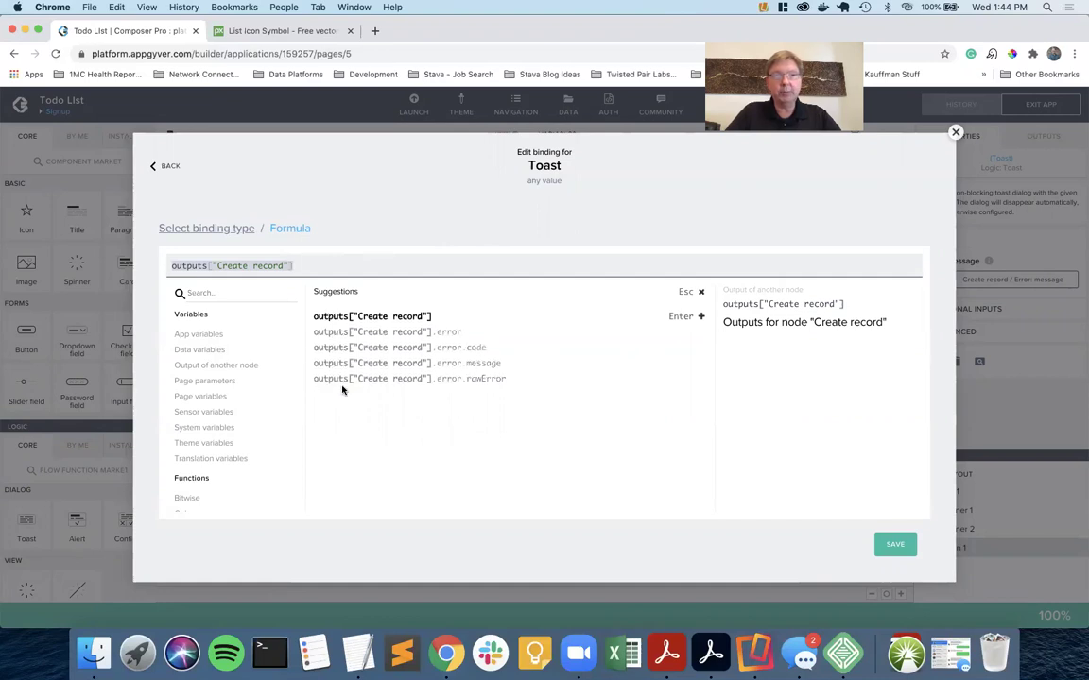
{"action": "left_click", "coordinate": [487, 379]}
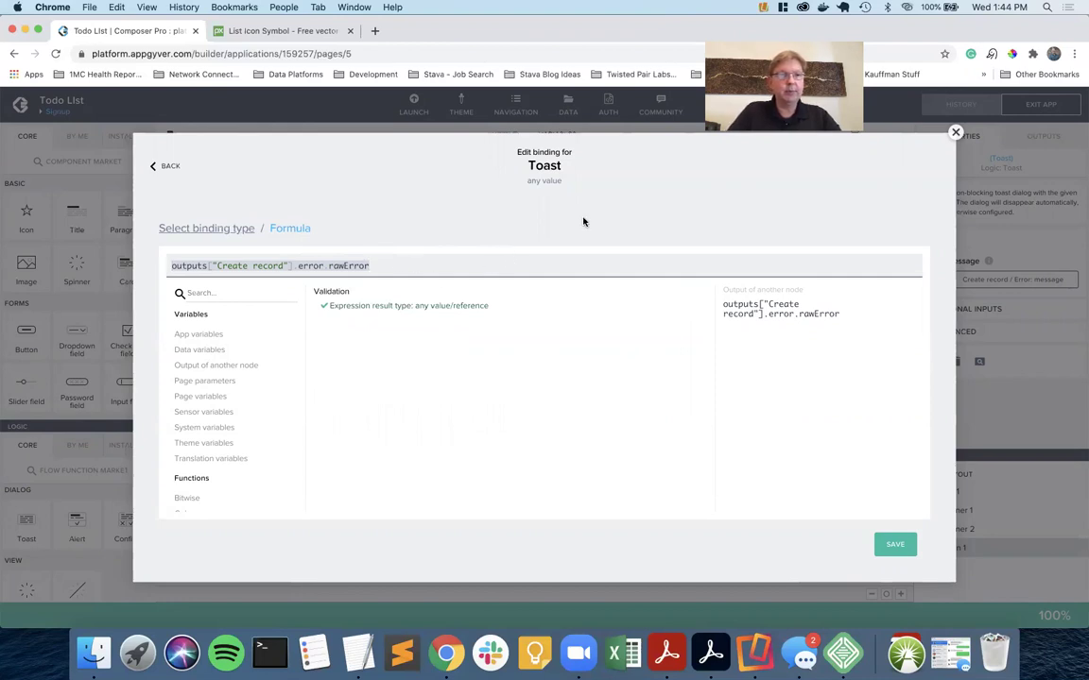
{"action": "scroll", "coordinate": [214, 418], "scroll_direction": "down", "scroll_amount": 4}
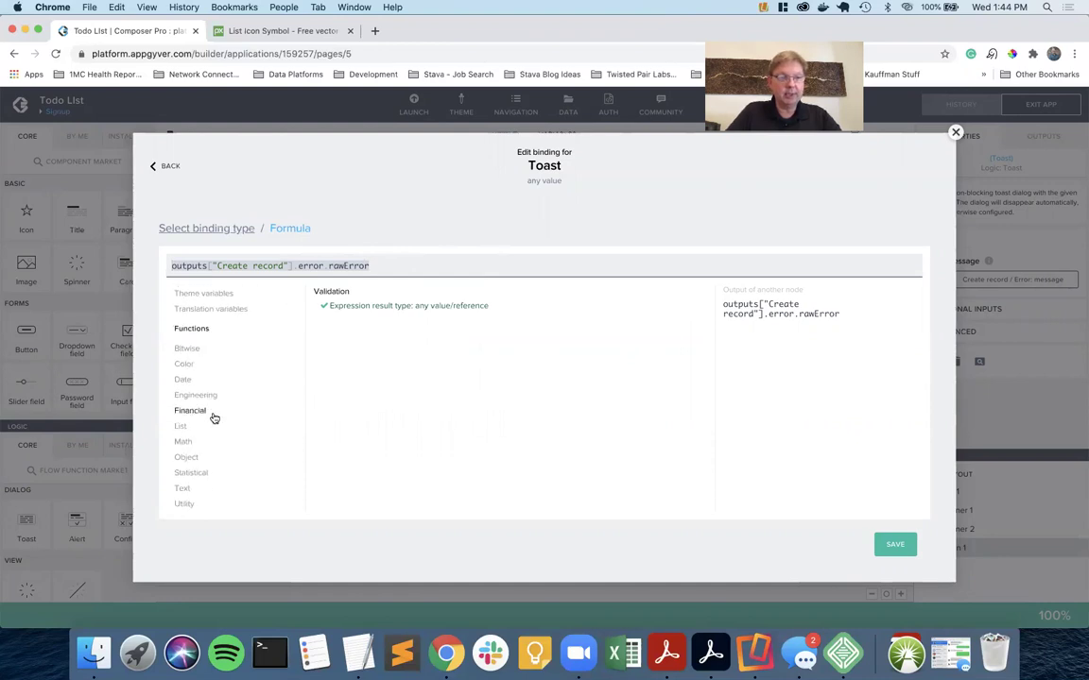
{"action": "left_click", "coordinate": [186, 456]}
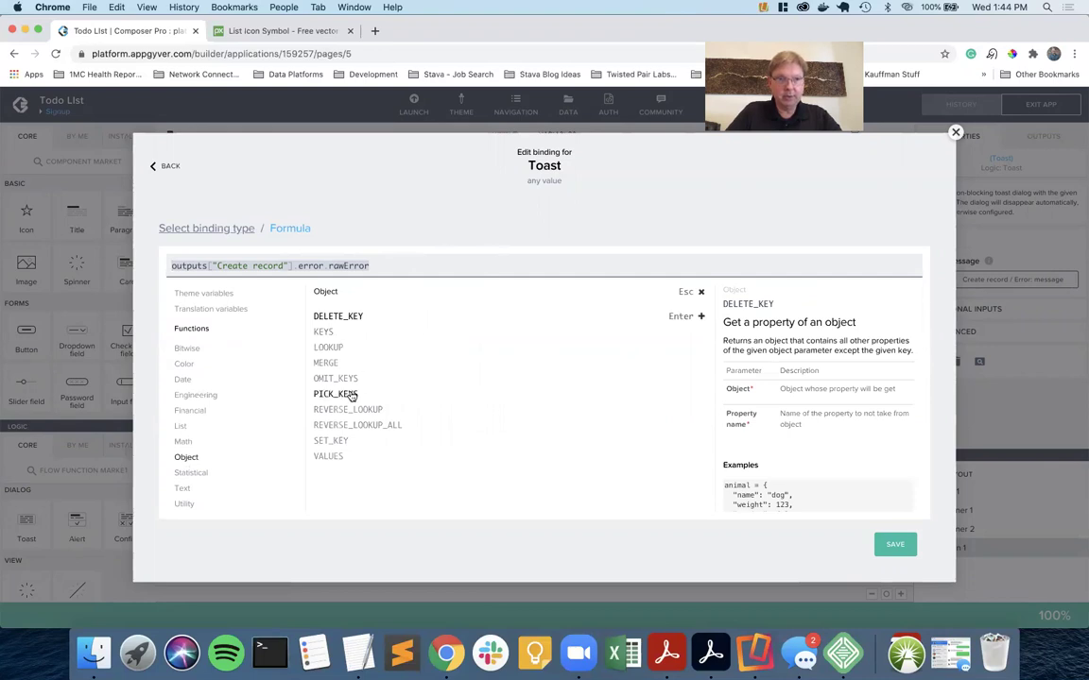
Build the Toast formula LOOKUP(outputs["Create record"].error.rawError, "message").
{"action": "left_click", "coordinate": [332, 347]}
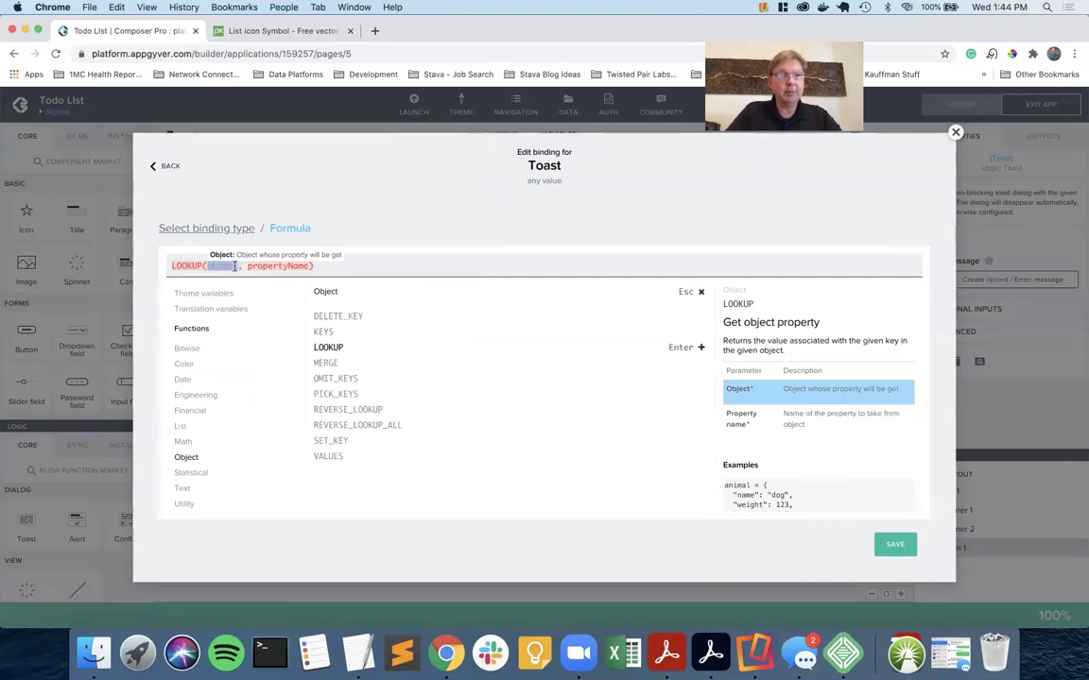
{"action": "scroll", "coordinate": [250, 326], "scroll_direction": "up", "scroll_amount": 5}
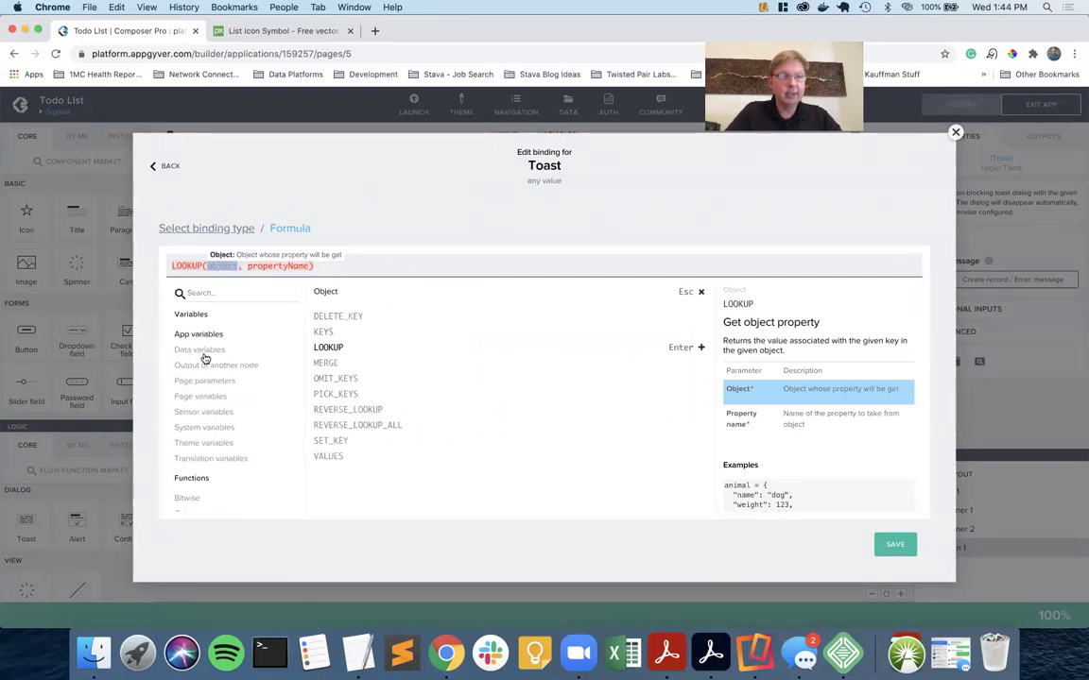
{"action": "left_click", "coordinate": [202, 366]}
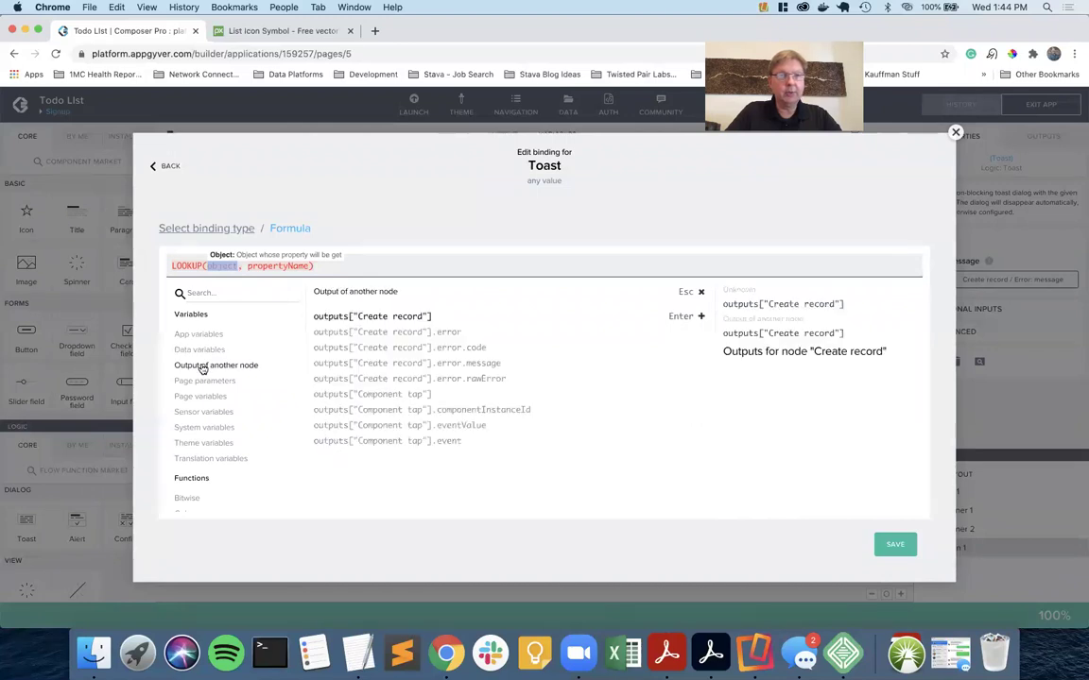
{"action": "left_click", "coordinate": [462, 379]}
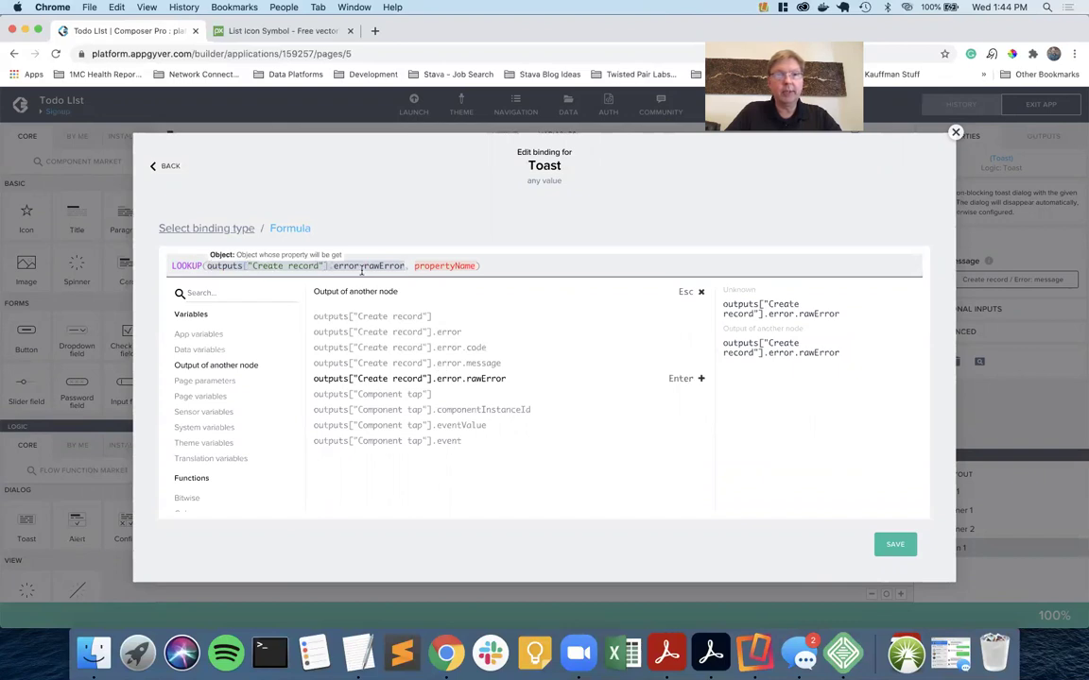
{"action": "left_click", "coordinate": [441, 265]}
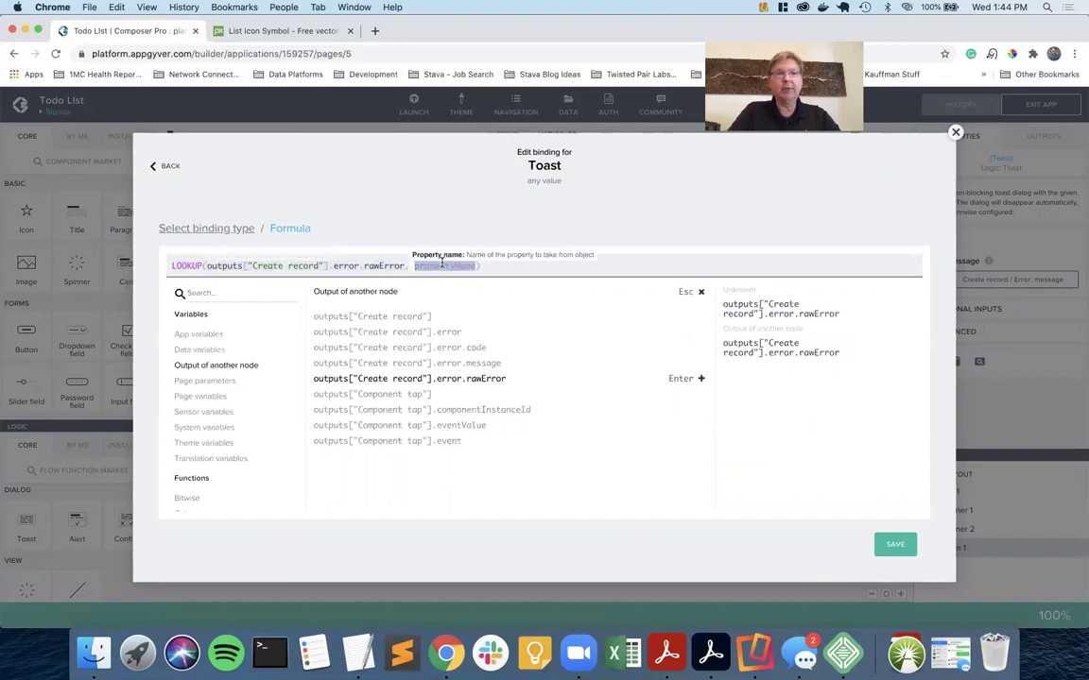
{"action": "left_click", "coordinate": [481, 266]}
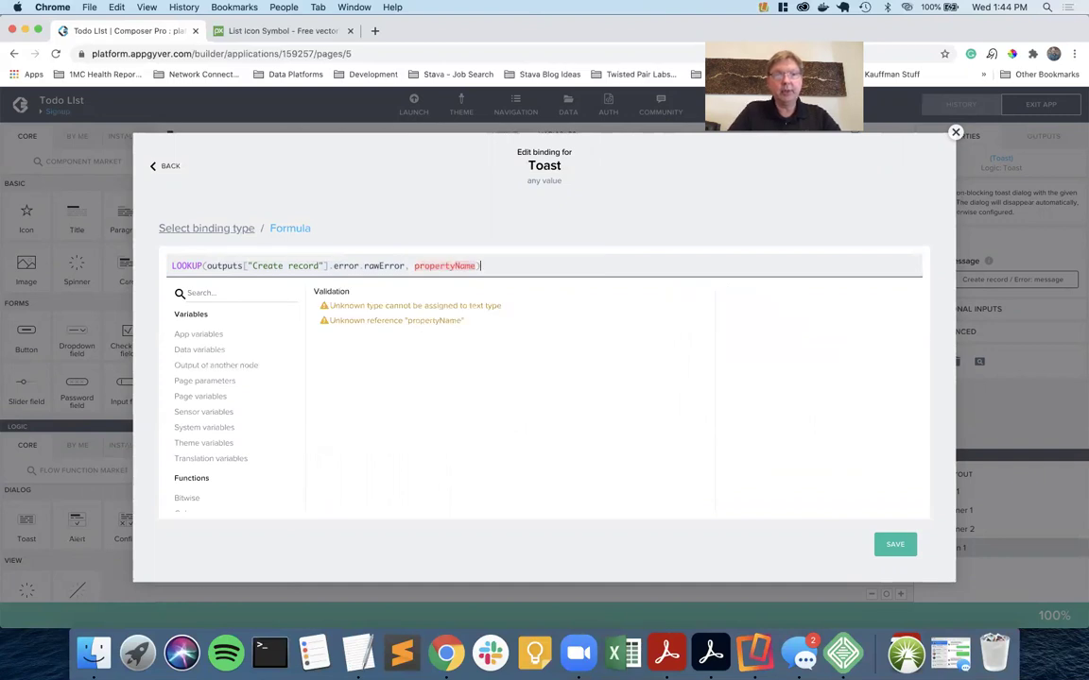
{"action": "left_click", "coordinate": [474, 266]}
{"action": "key", "text": "BackSpace"}
{"action": "key", "text": "BackSpace"}
{"action": "key", "text": "BackSpace"}
{"action": "key", "text": "BackSpace"}
{"action": "key", "text": "BackSpace"}
{"action": "key", "text": "BackSpace"}
{"action": "key", "text": "BackSpace"}
{"action": "key", "text": "BackSpace"}
{"action": "key", "text": "BackSpace"}
{"action": "key", "text": "BackSpace"}
{"action": "key", "text": "BackSpace"}
{"action": "key", "text": "BackSpace"}
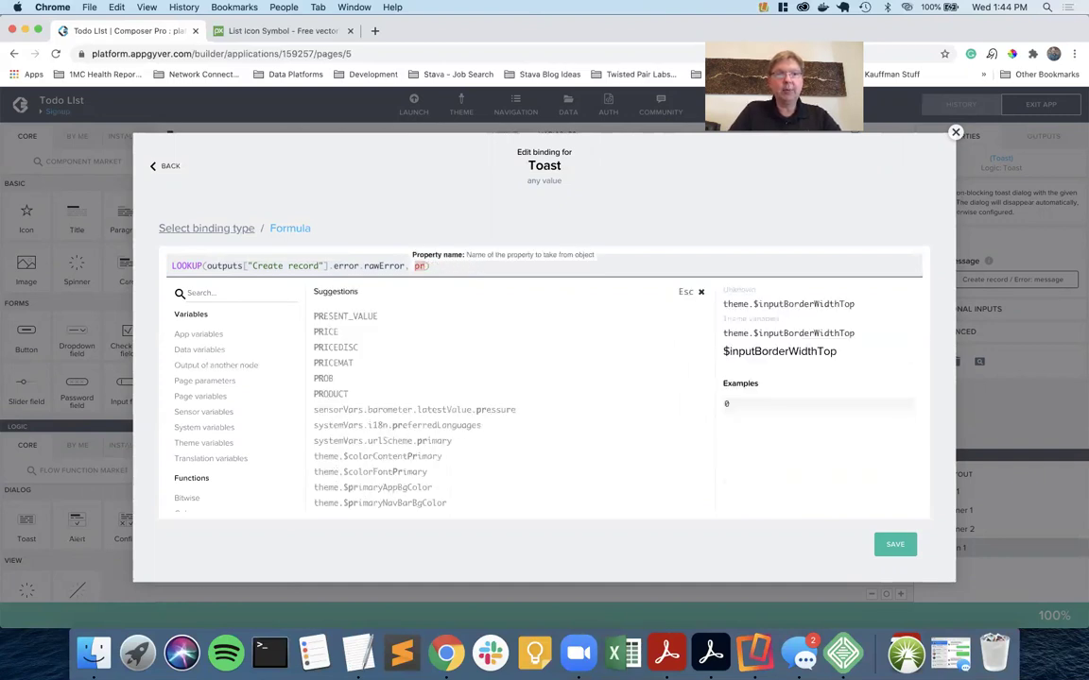
{"action": "type", "text": "\"message\""}
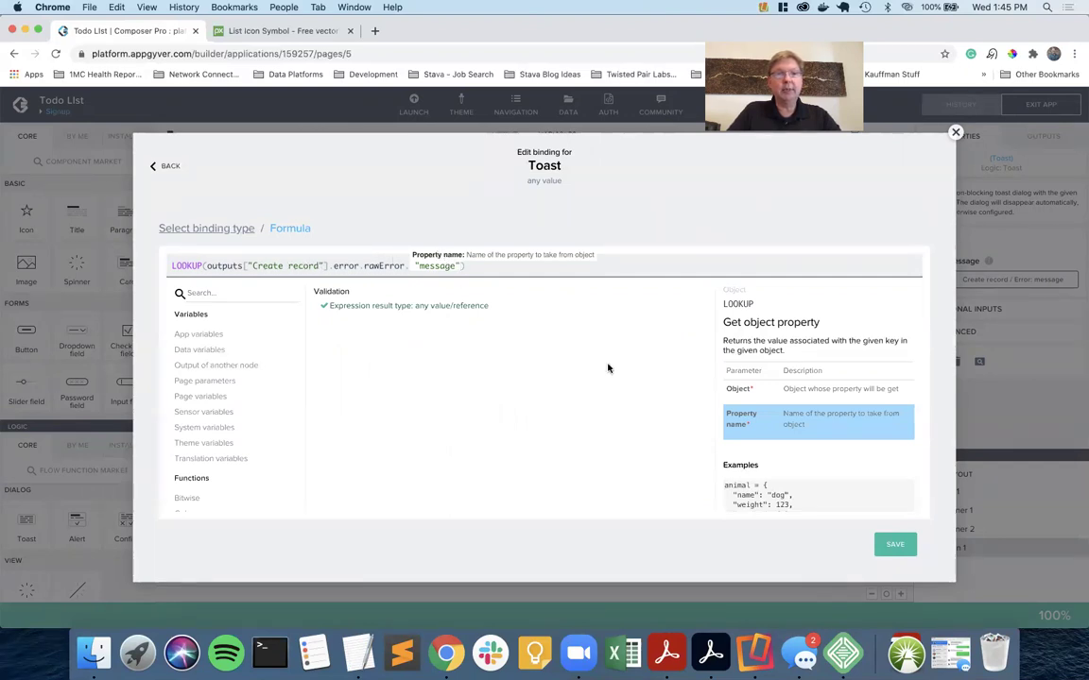
Save the formula and the app, then switch to the phone preview.
{"action": "left_click", "coordinate": [898, 548]}
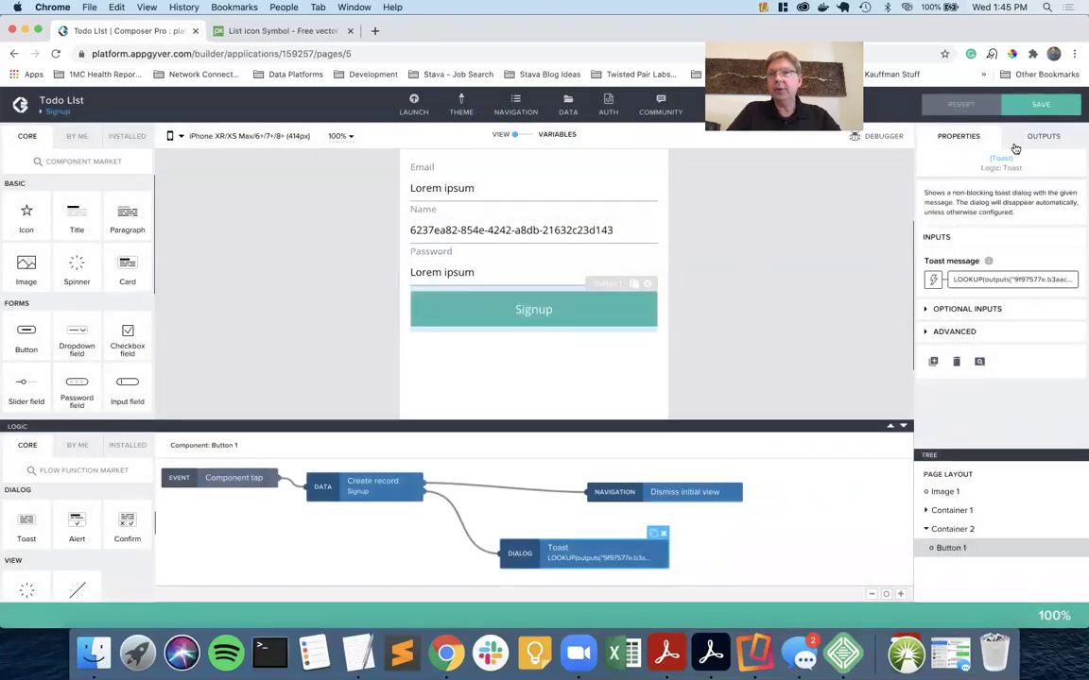
{"action": "left_click", "coordinate": [1041, 104]}
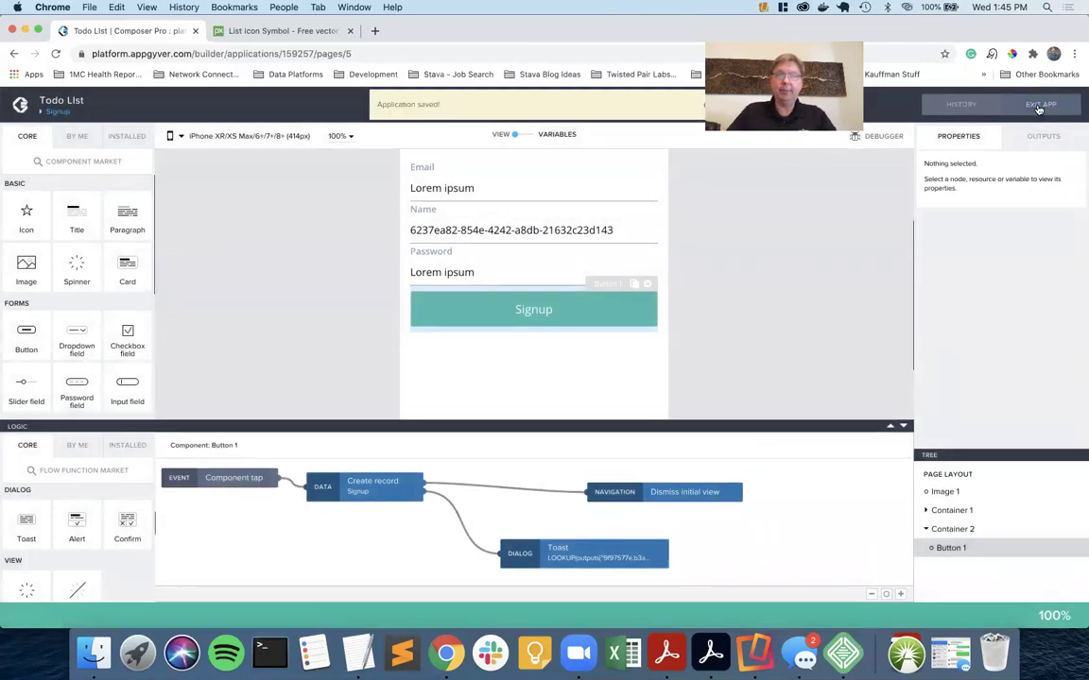
{"action": "key", "text": "ctrl+Right"}
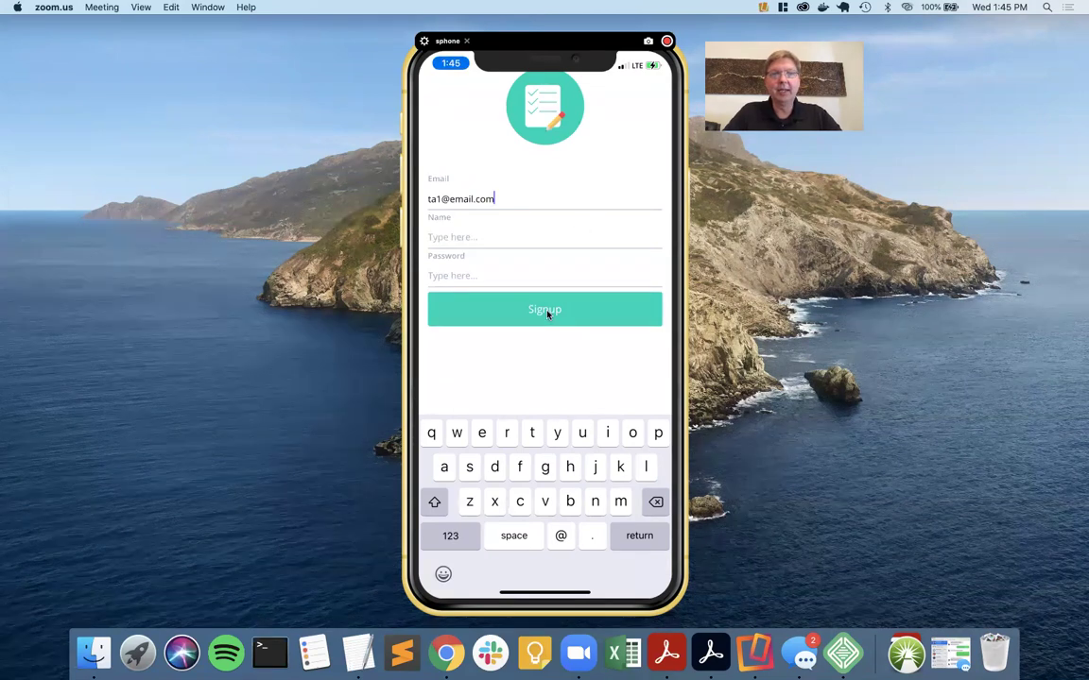
Switch back to Composer and scroll the Signup page preview to show the button logic.
{"action": "key", "text": "super+Tab"}
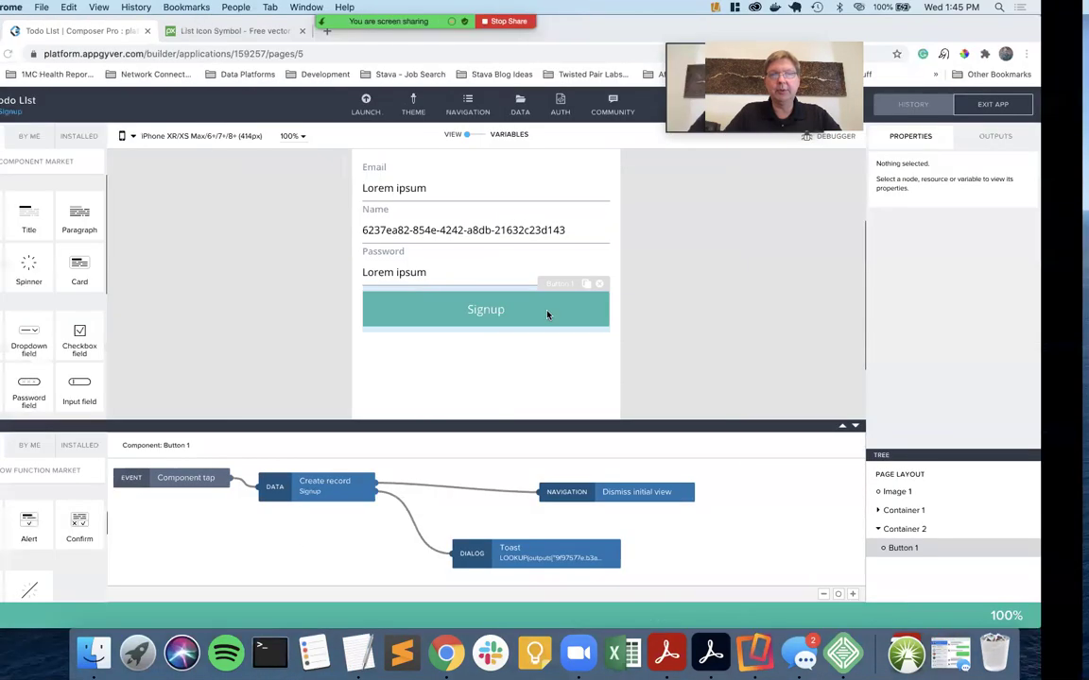
{"action": "scroll", "coordinate": [771, 286], "scroll_direction": "up", "scroll_amount": 3}
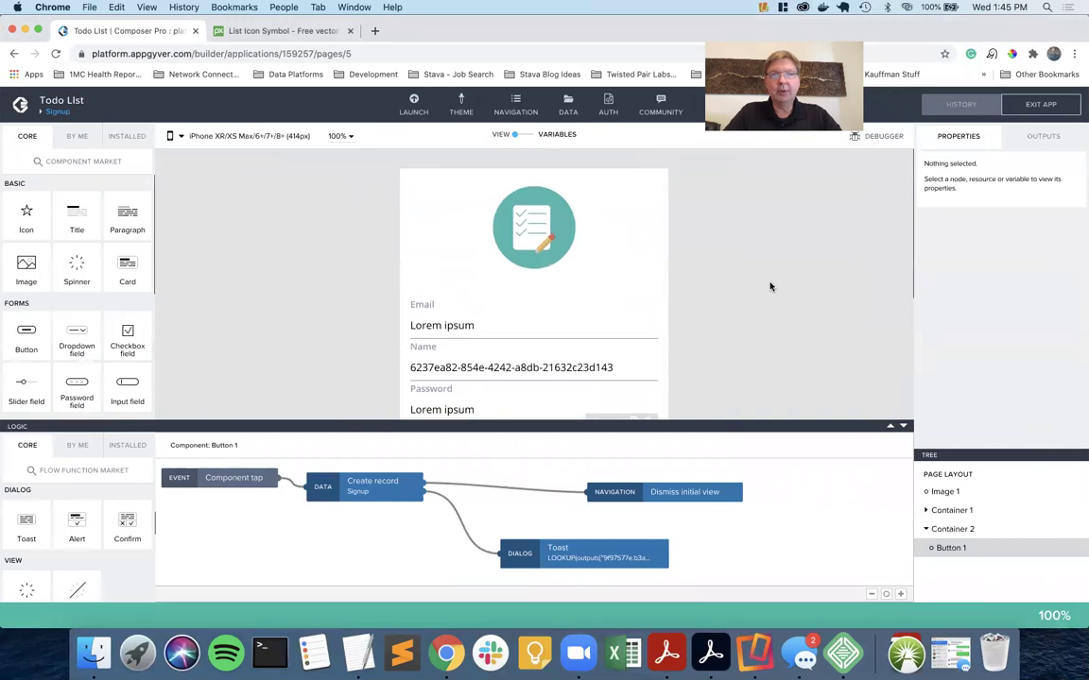
{"action": "scroll", "coordinate": [770, 287], "scroll_direction": "down", "scroll_amount": 2}
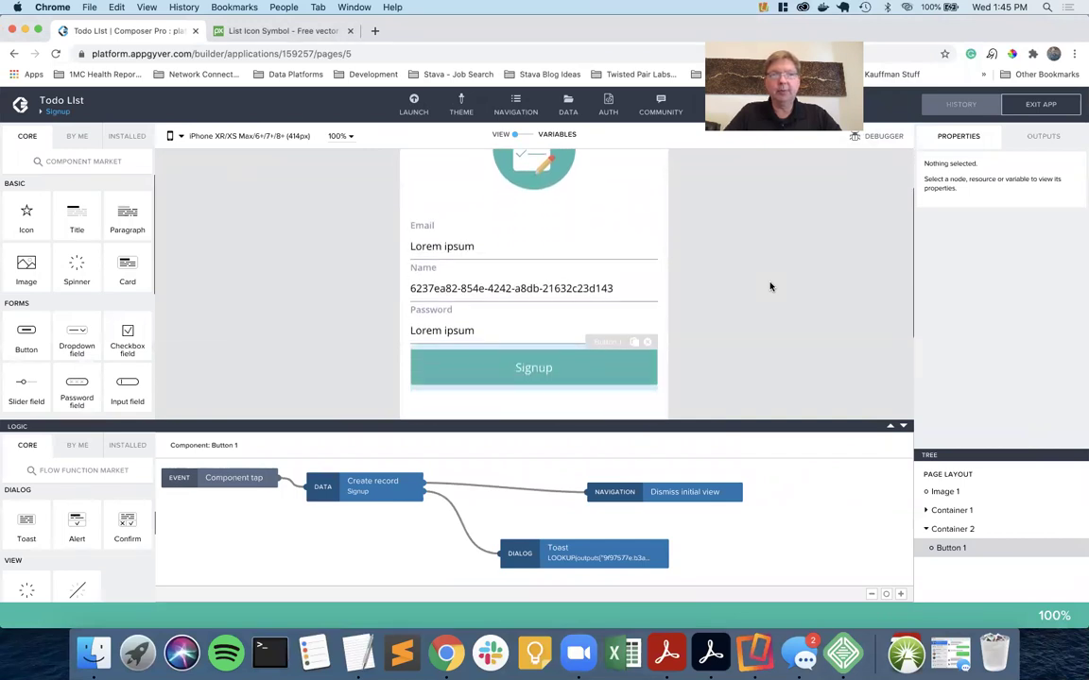
{"action": "scroll", "coordinate": [770, 286], "scroll_direction": "down", "scroll_amount": 1}
{"action": "scroll", "coordinate": [770, 286], "scroll_direction": "up", "scroll_amount": 3}
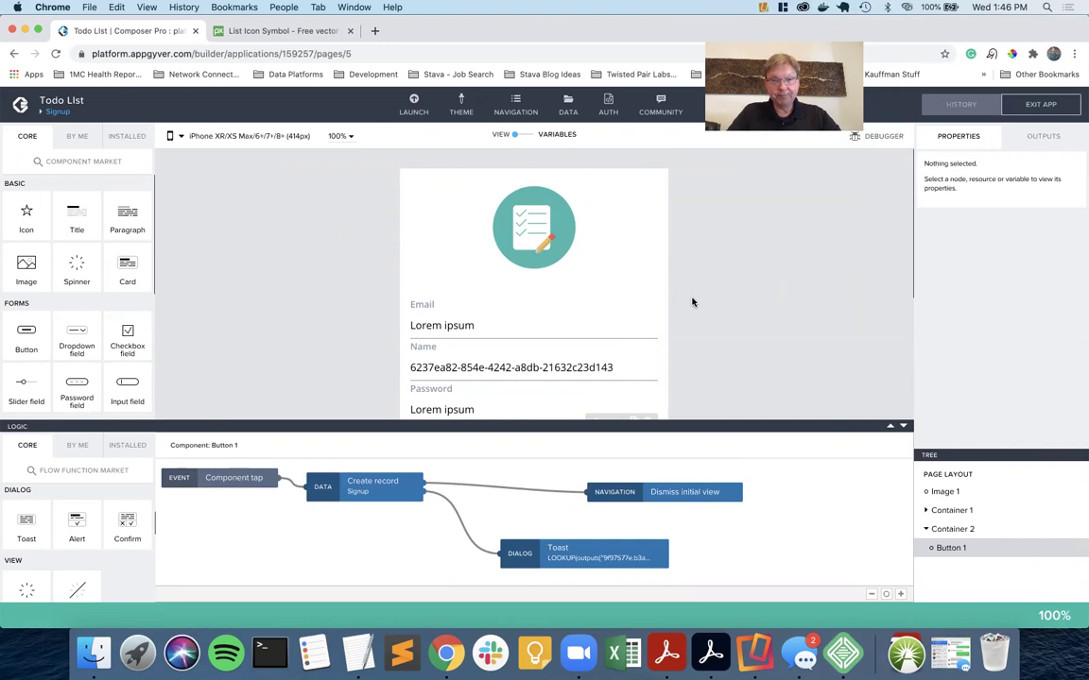
Clear the hard-coded Bearer token from the Todo resource's Authorization header and save the app.
{"action": "left_click", "coordinate": [568, 110]}
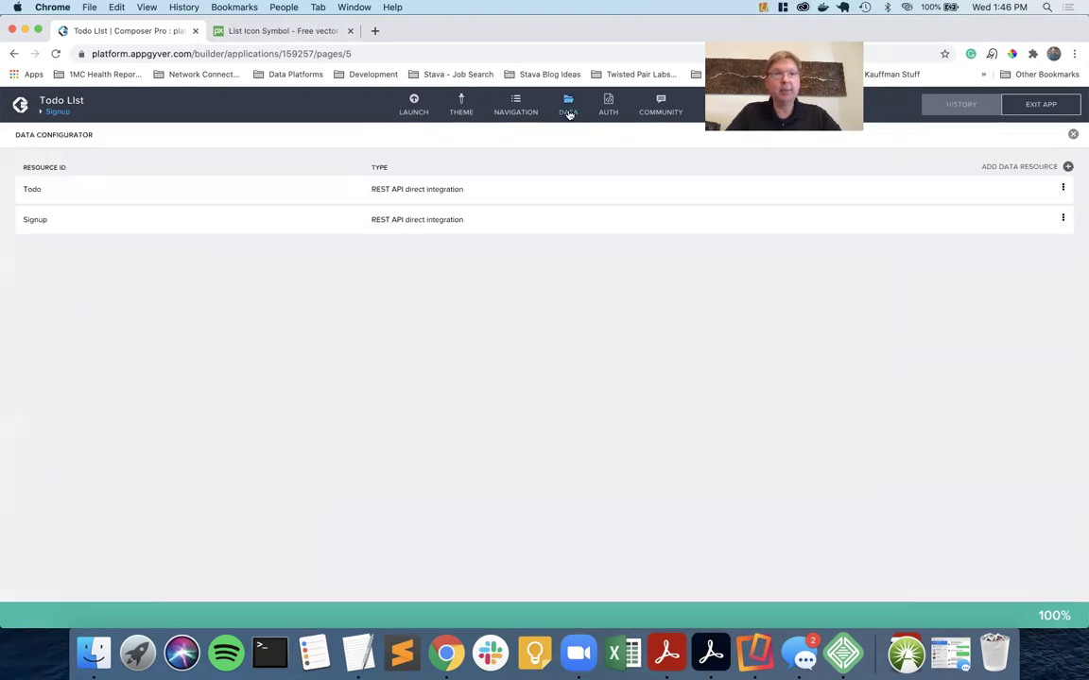
{"action": "left_click", "coordinate": [424, 189]}
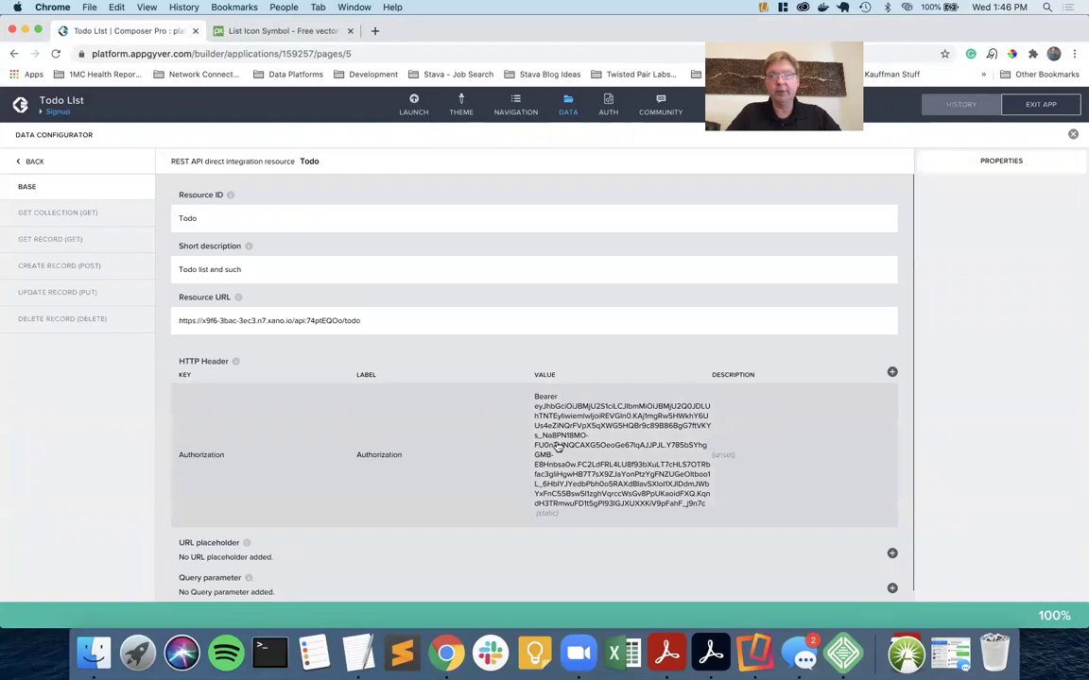
{"action": "left_click", "coordinate": [558, 448]}
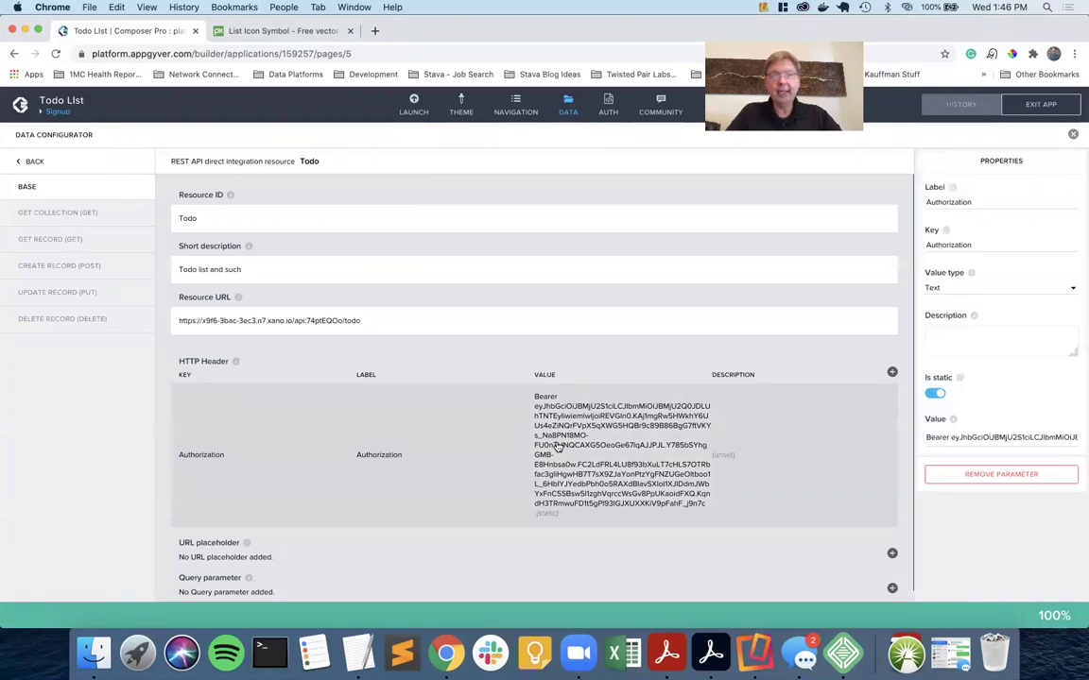
{"action": "triple_click", "coordinate": [950, 437]}
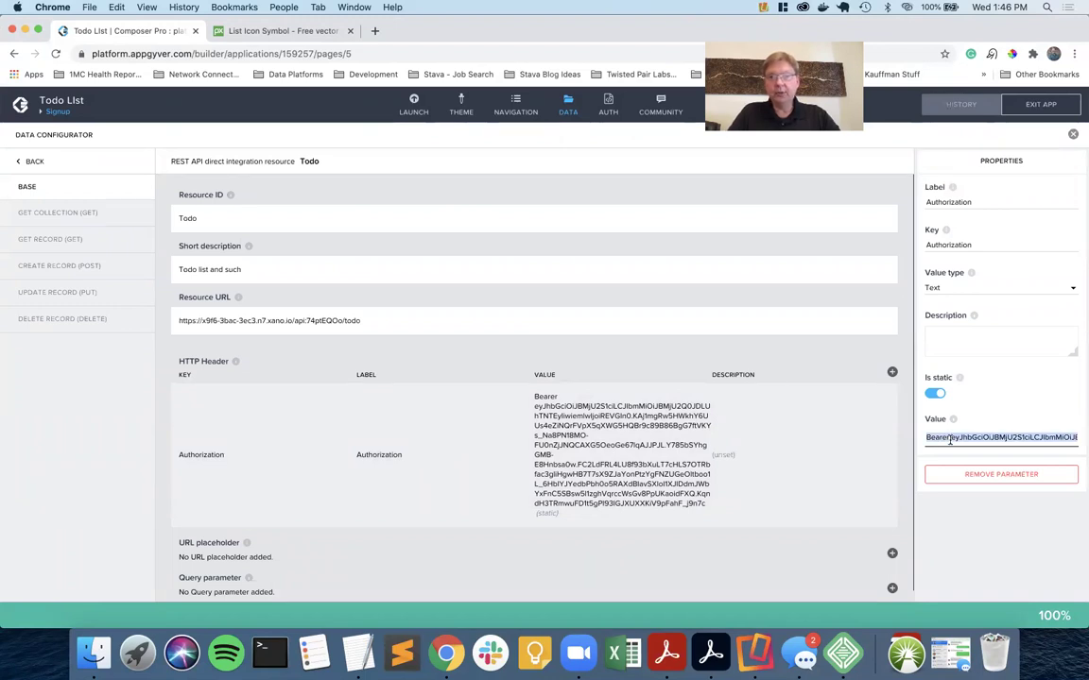
{"action": "key", "text": "BackSpace"}
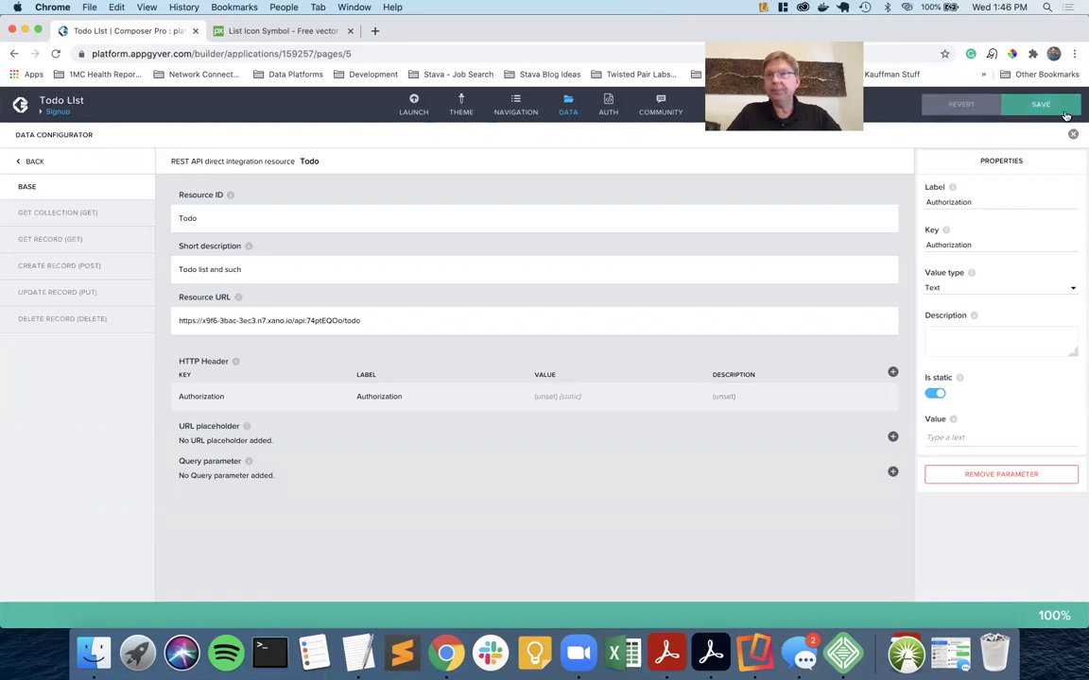
{"action": "left_click", "coordinate": [1042, 106]}
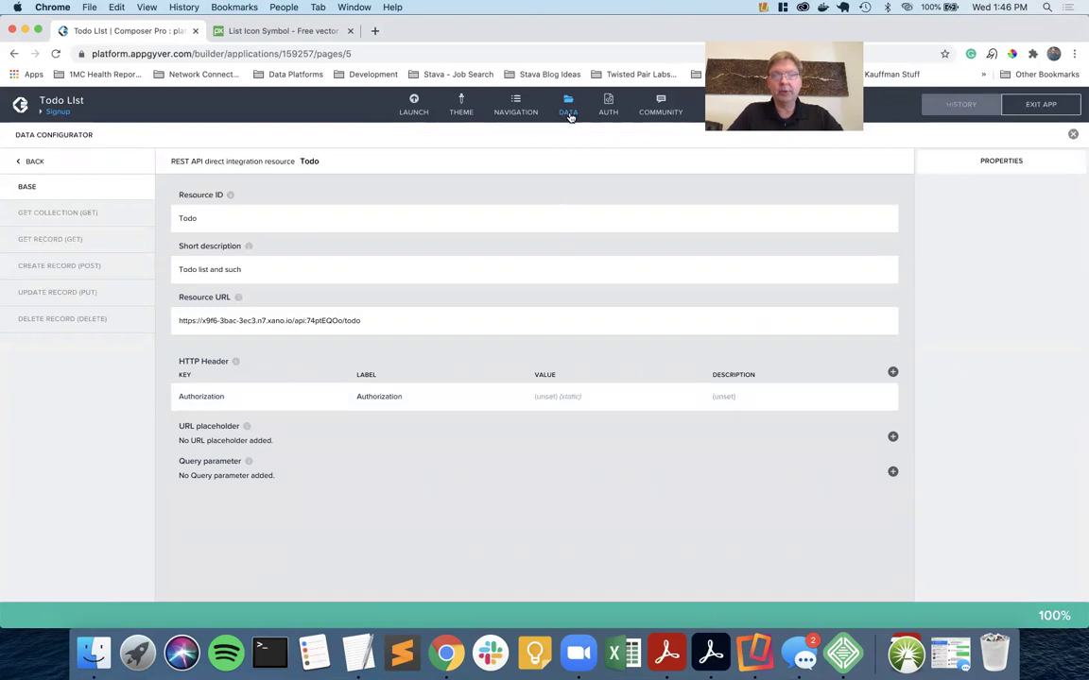
{"action": "left_click", "coordinate": [558, 403]}
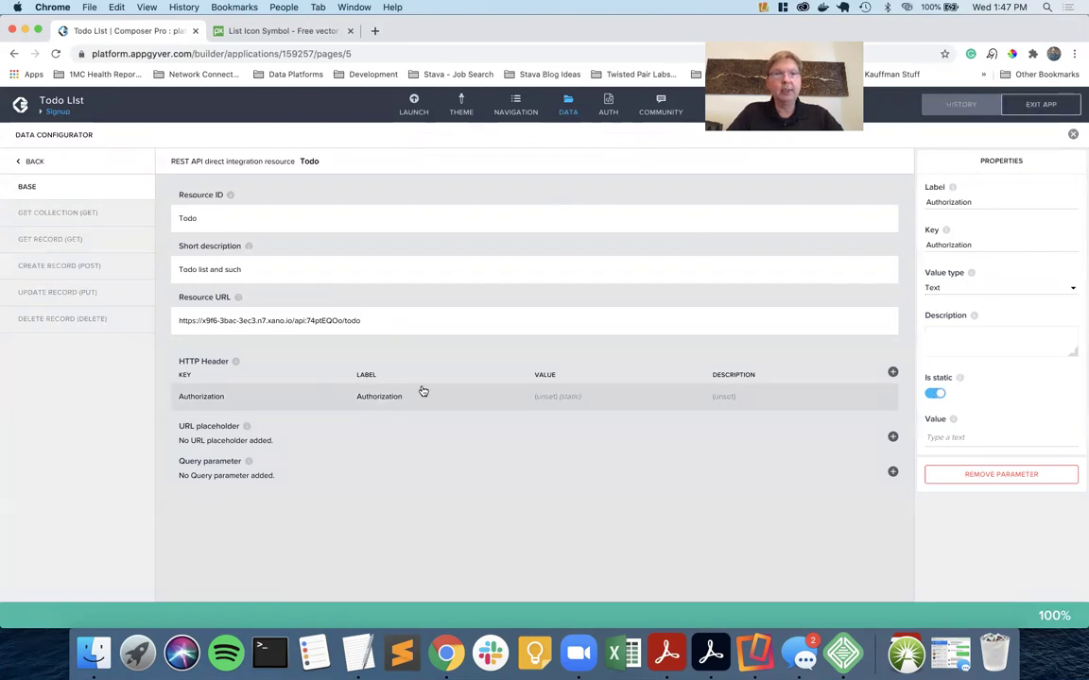
{"action": "left_click", "coordinate": [568, 108]}
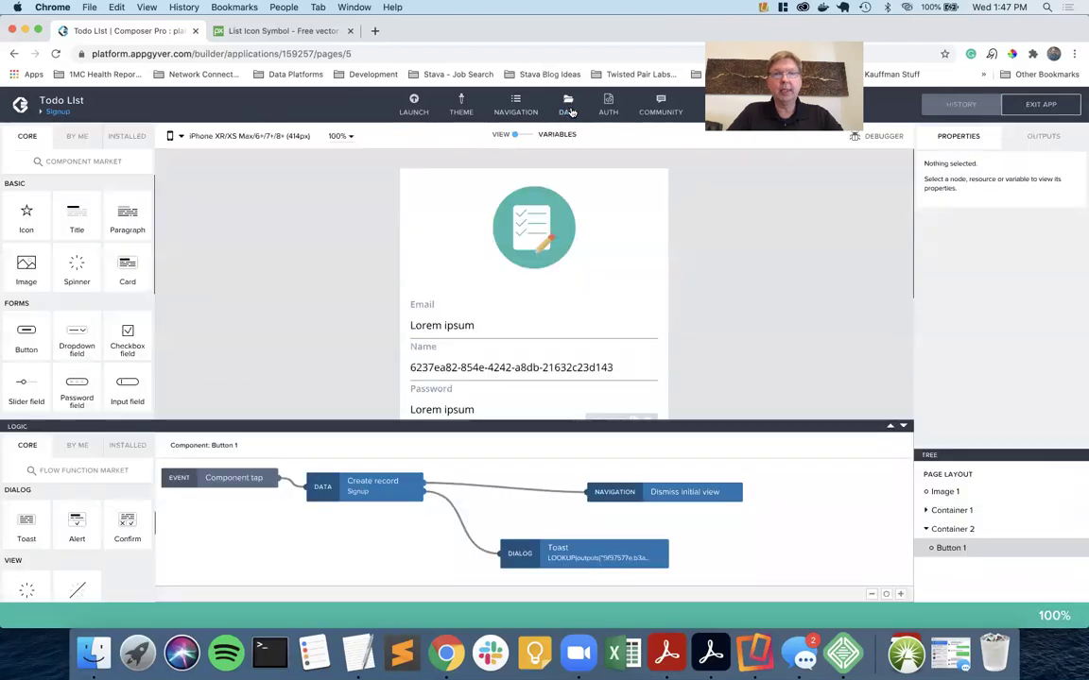
Switch to the Todo List page and show its variables, where authToken is listed.
{"action": "left_click", "coordinate": [609, 299]}
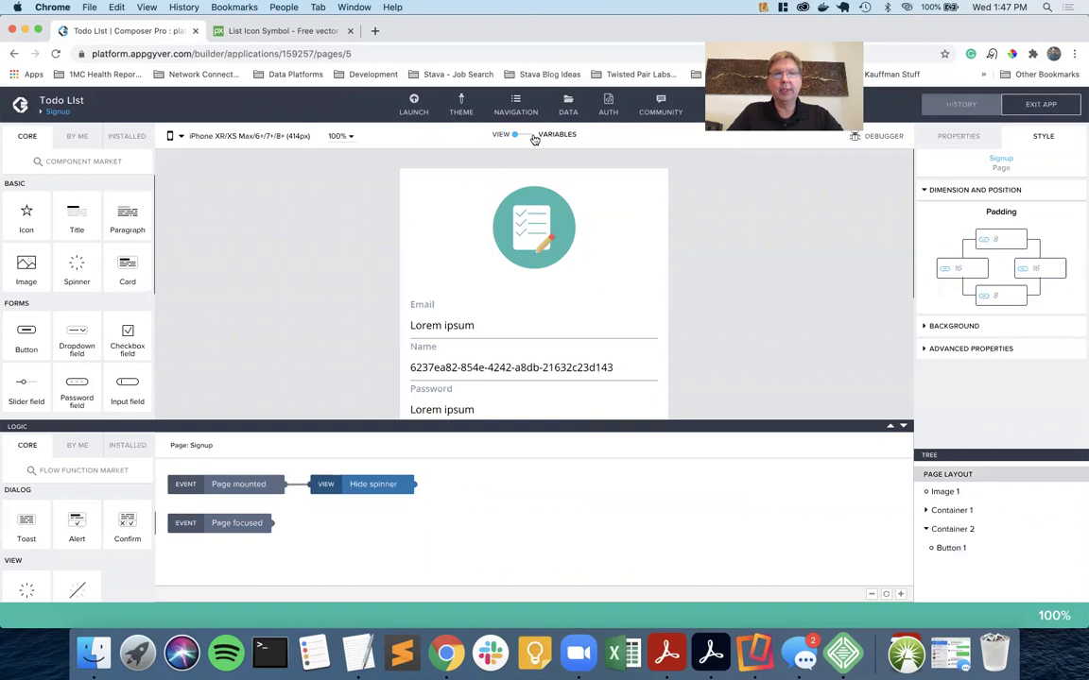
{"action": "left_click", "coordinate": [56, 111]}
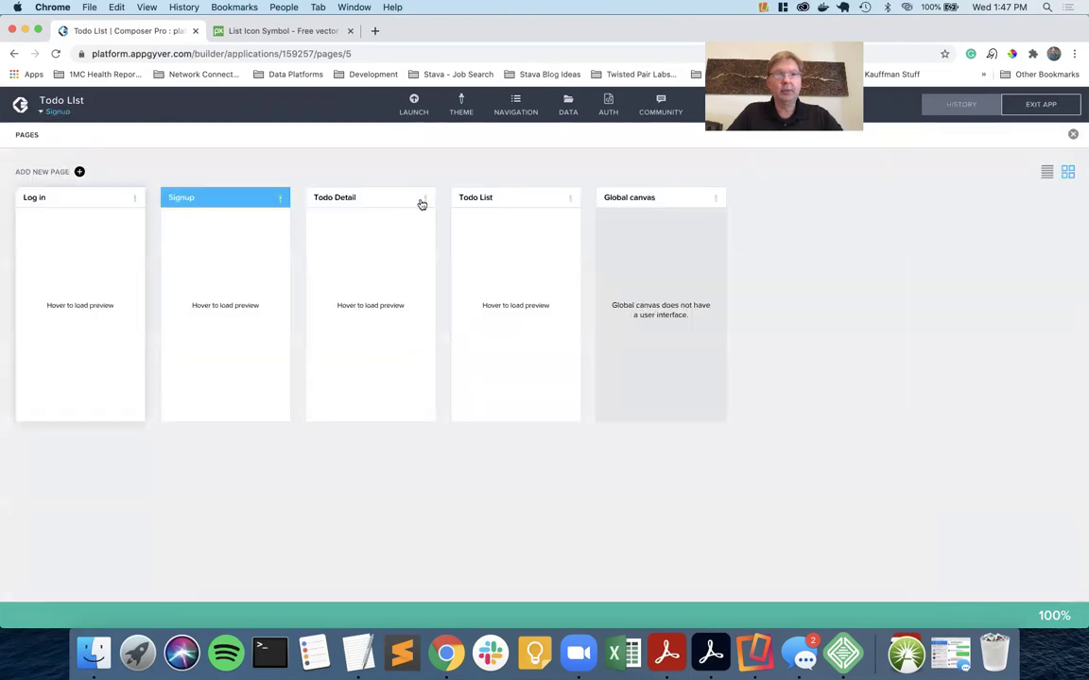
{"action": "left_click", "coordinate": [511, 199]}
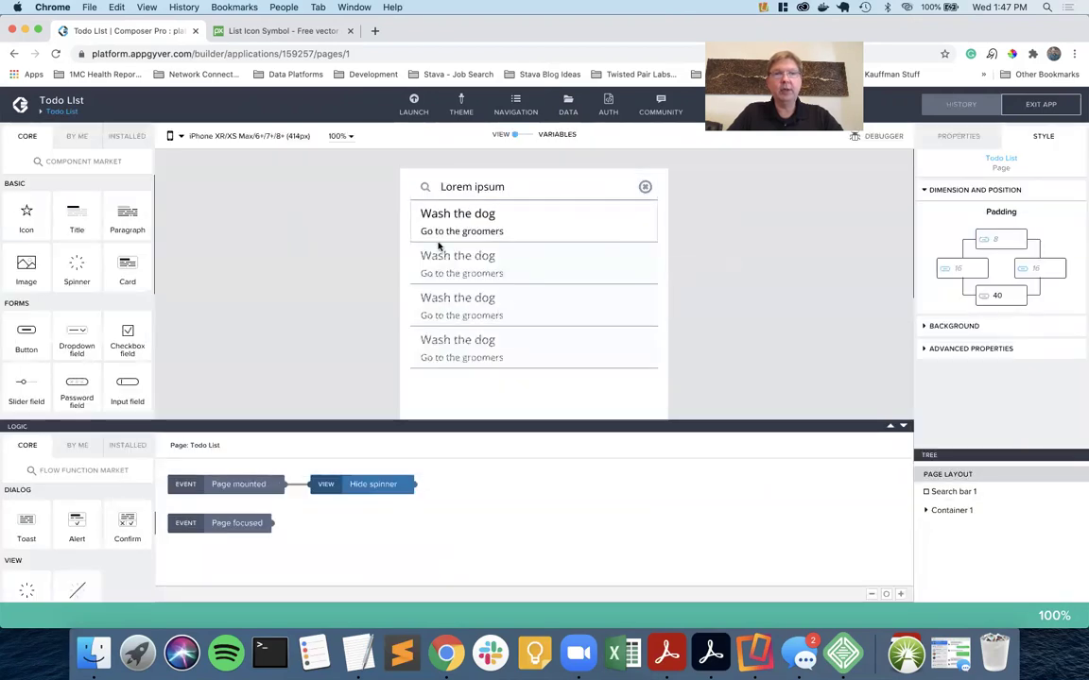
{"action": "left_click", "coordinate": [530, 139]}
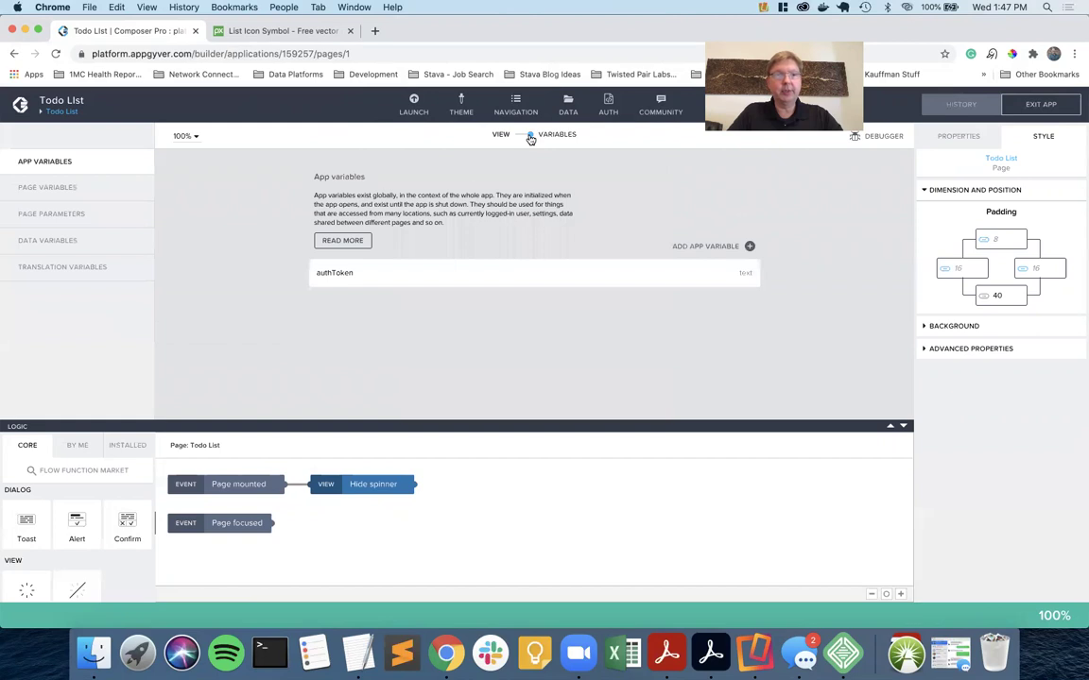
List the Todo List page's data variables and inspect Todo1.
{"action": "left_click", "coordinate": [94, 241]}
{"action": "left_click", "coordinate": [365, 264]}
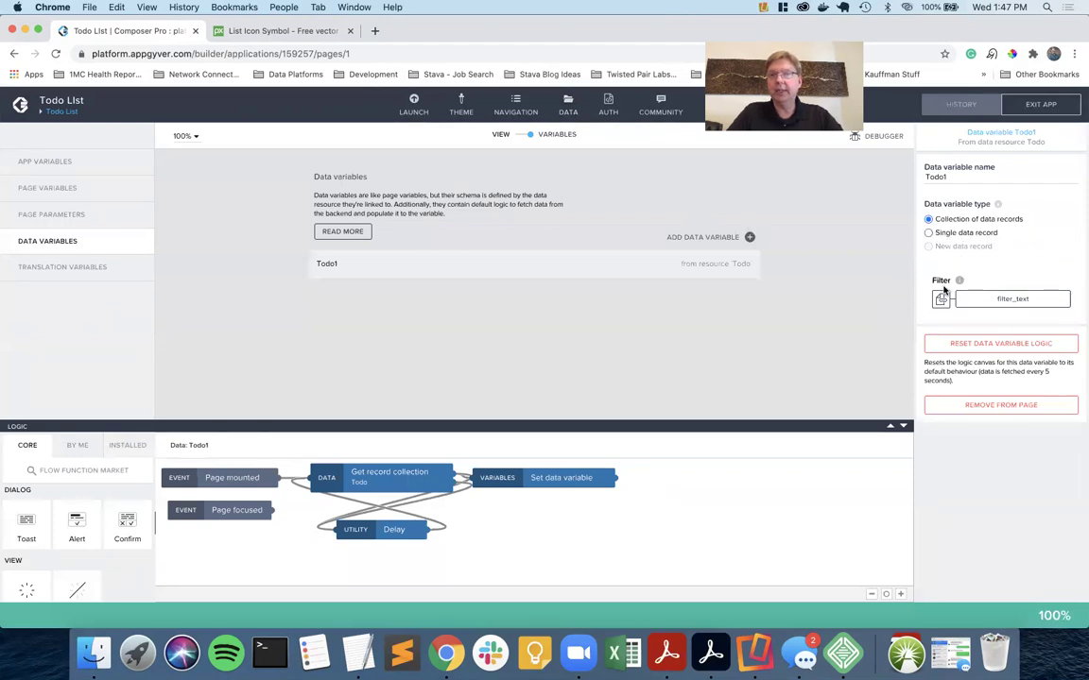
Make the Todo resource's Authorization header non-static, save, and return to the page editor.
{"action": "left_click", "coordinate": [567, 112]}
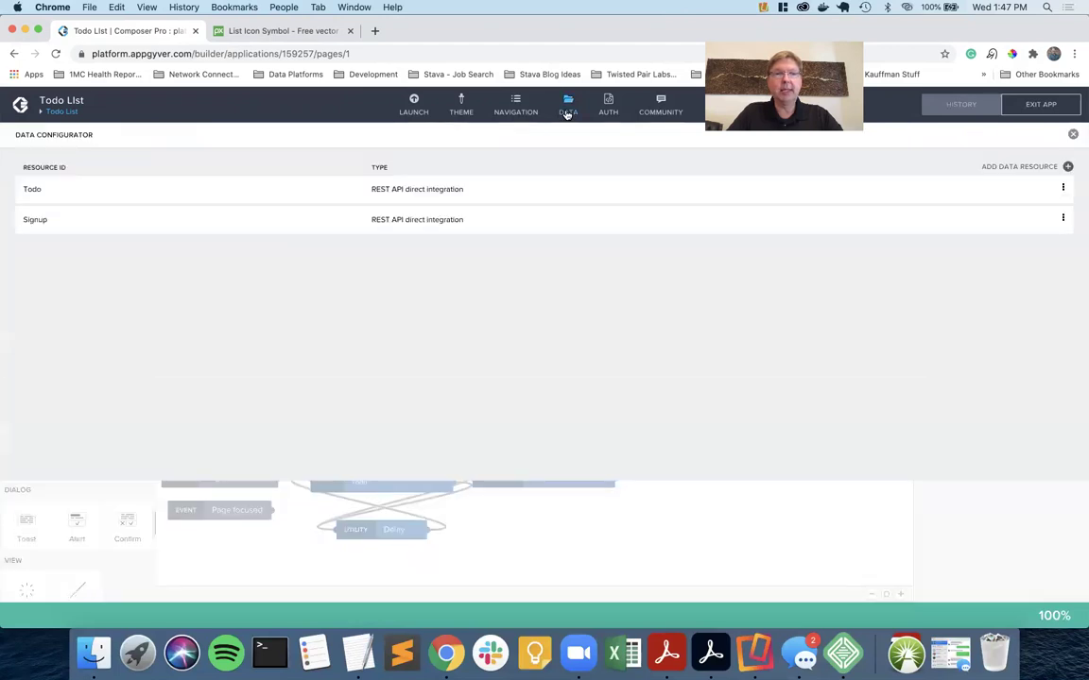
{"action": "left_click", "coordinate": [402, 197]}
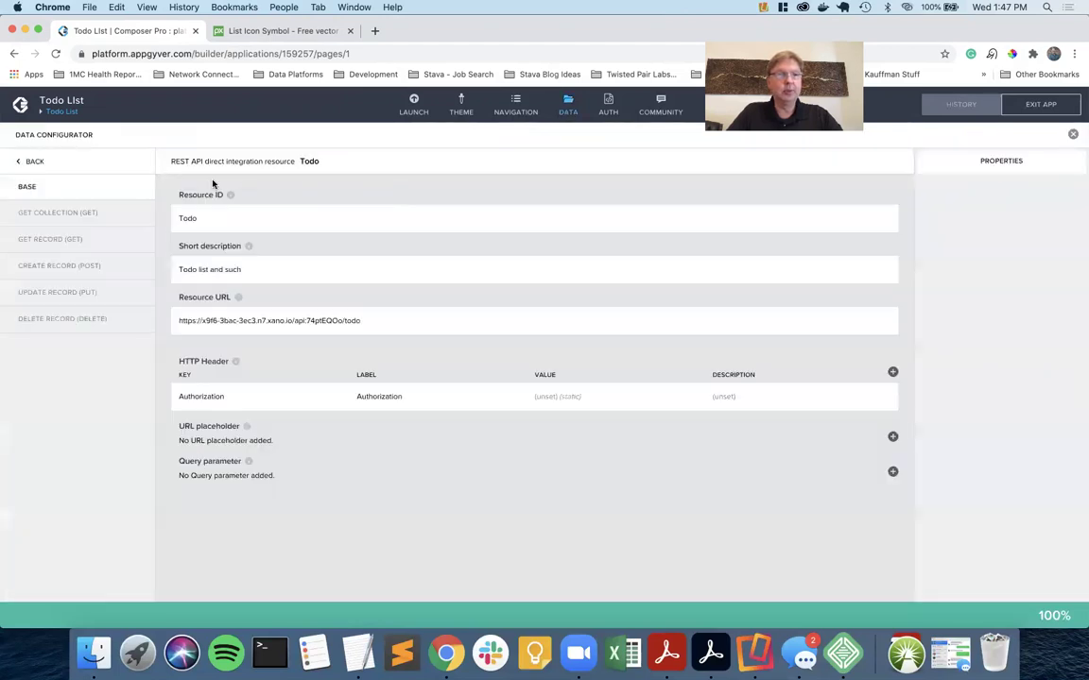
{"action": "left_click", "coordinate": [468, 403]}
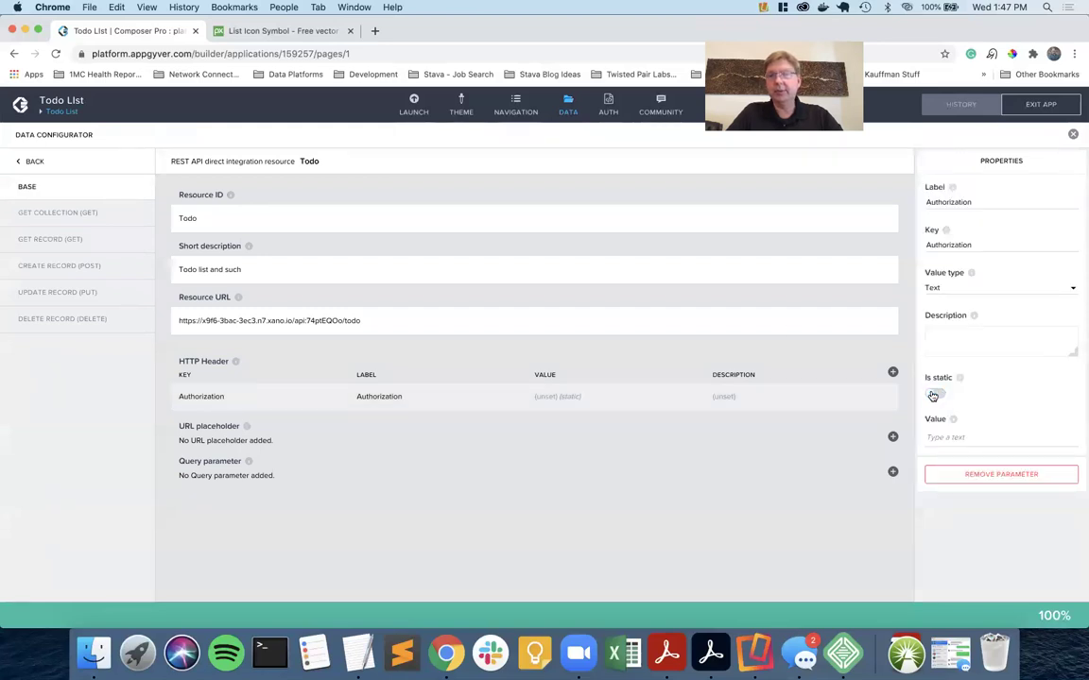
{"action": "left_click", "coordinate": [932, 395]}
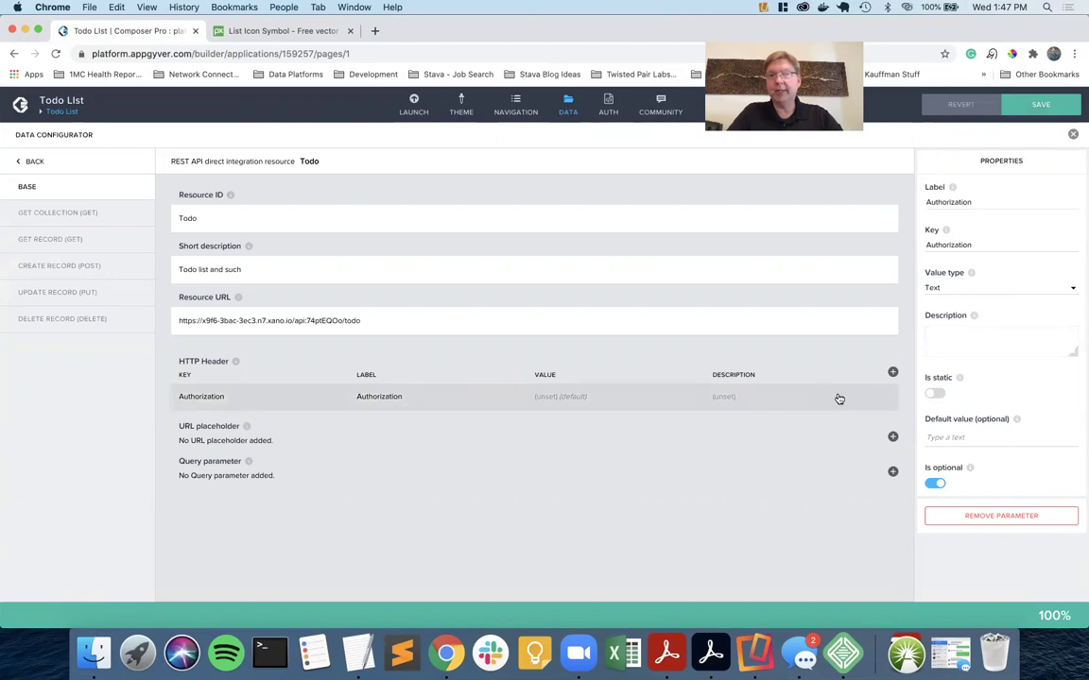
{"action": "left_click", "coordinate": [1032, 106]}
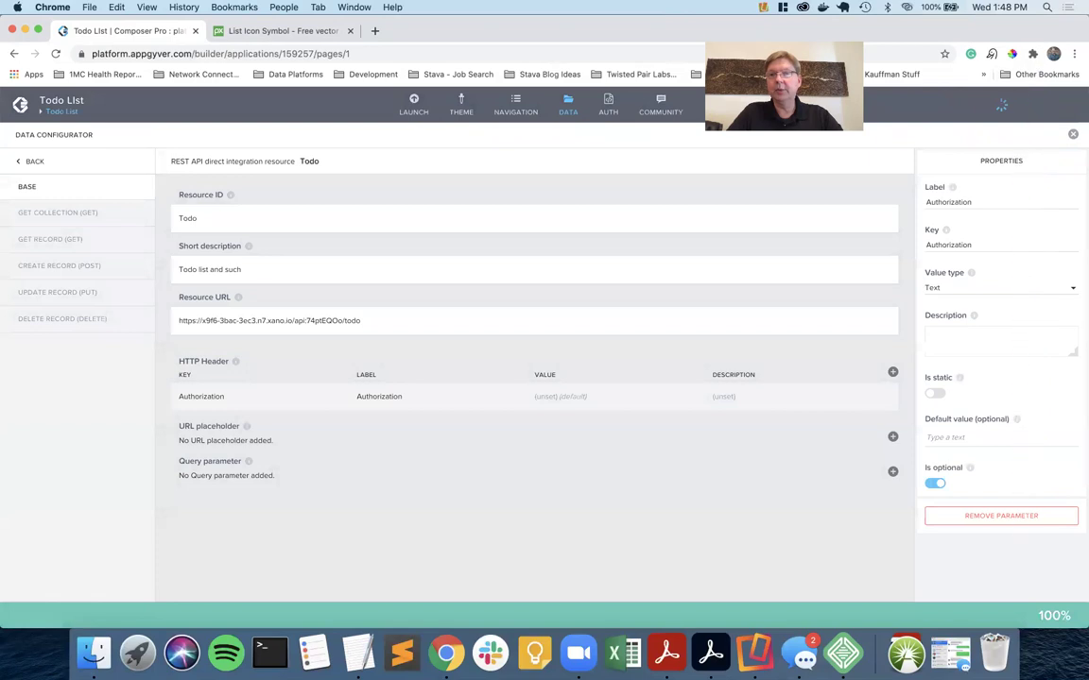
{"action": "left_click", "coordinate": [562, 106]}
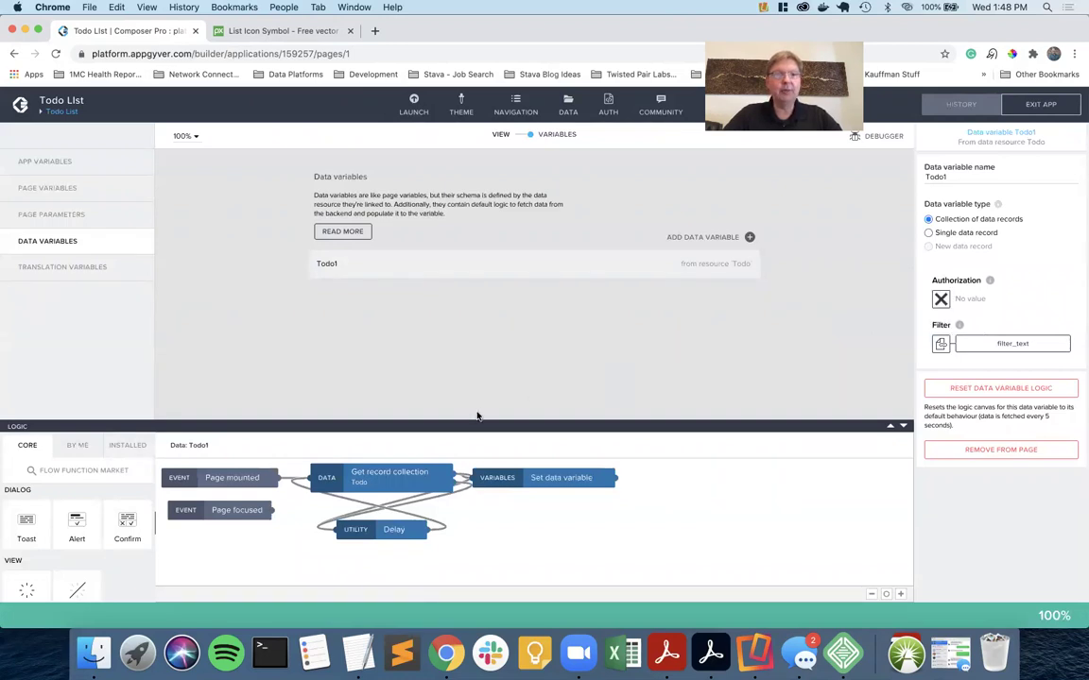
Check the authToken app variable's settings, then open the Todo1 data variable's settings.
{"action": "left_click", "coordinate": [68, 166]}
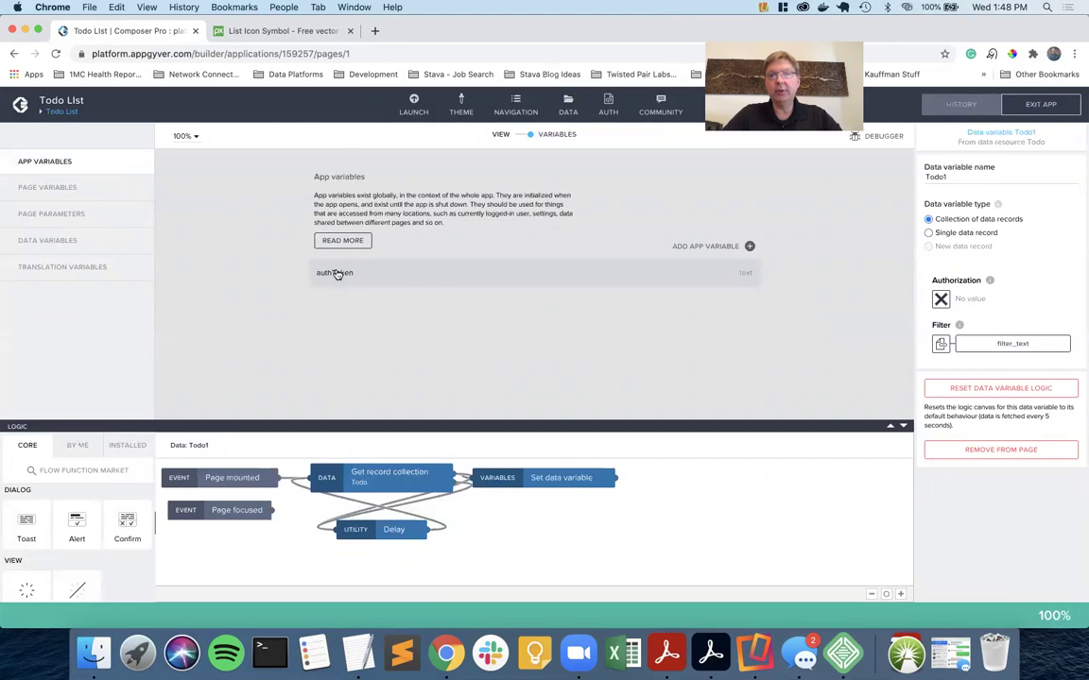
{"action": "left_click", "coordinate": [338, 273]}
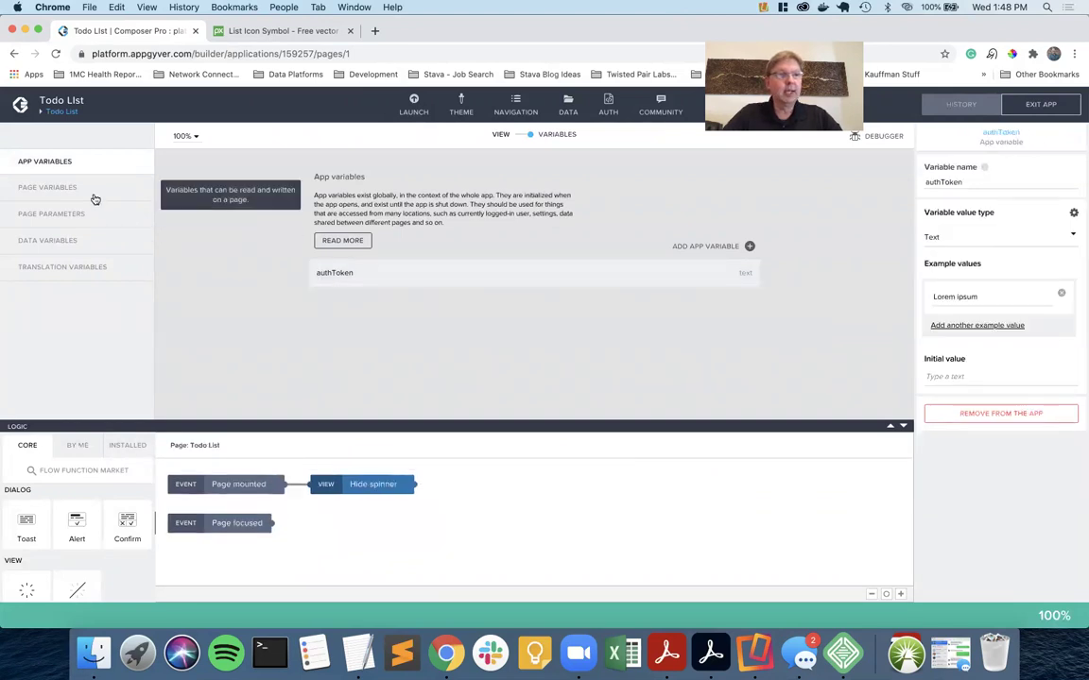
{"action": "left_click", "coordinate": [88, 242]}
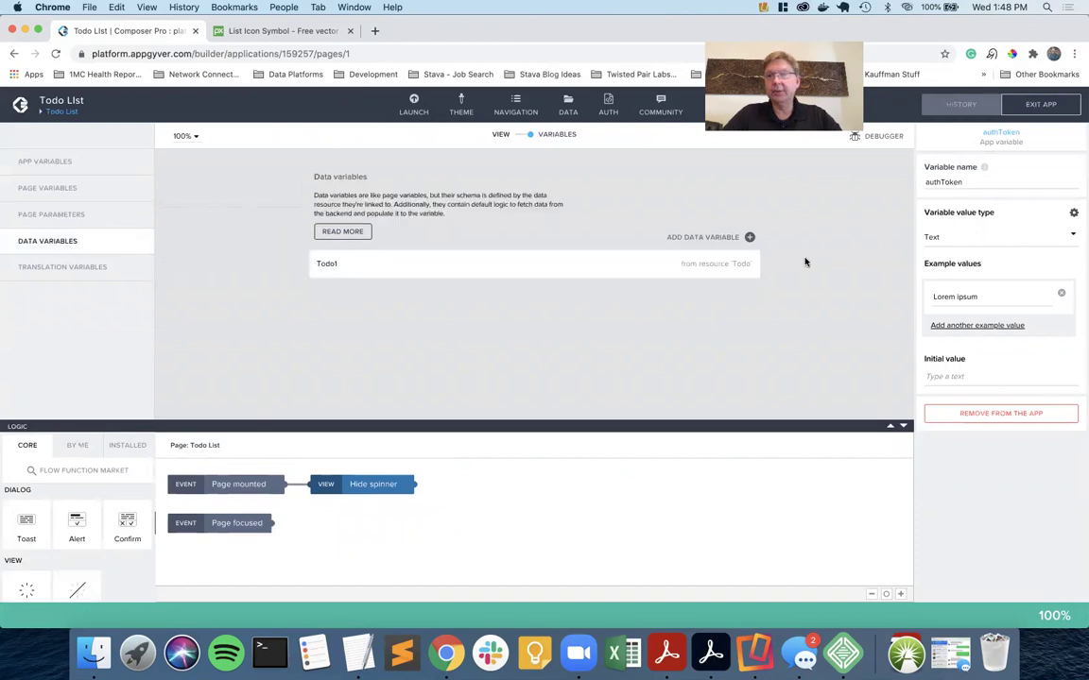
{"action": "left_click", "coordinate": [508, 271]}
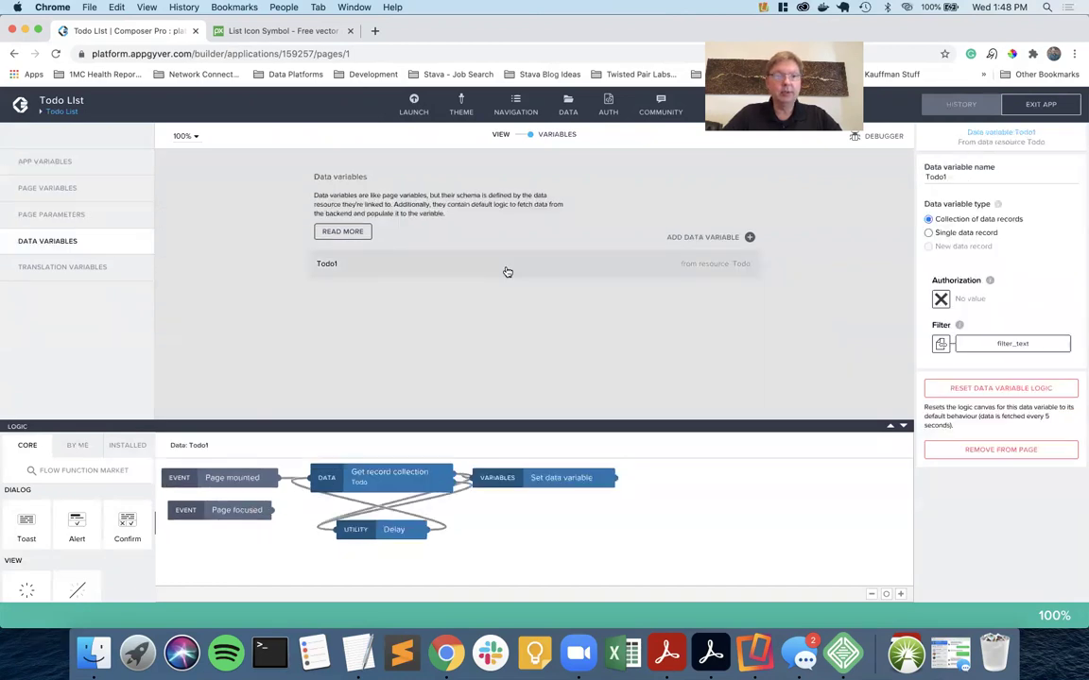
Bind Todo1's Authorization to the authToken app variable.
{"action": "left_click", "coordinate": [940, 299]}
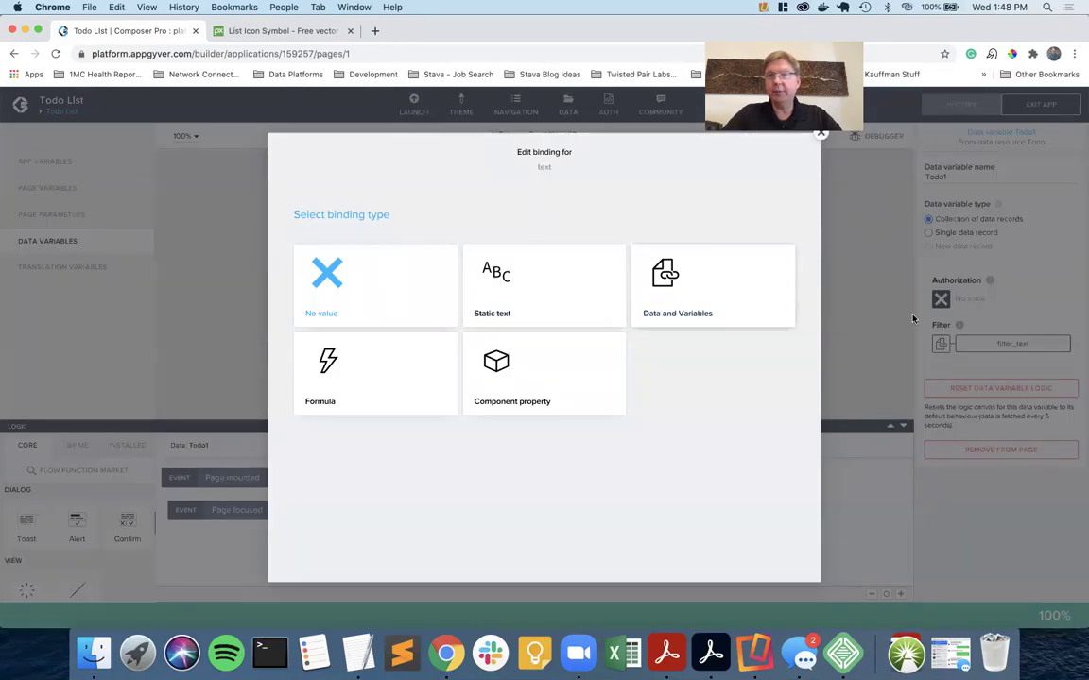
{"action": "left_click", "coordinate": [654, 287]}
{"action": "left_click", "coordinate": [337, 331]}
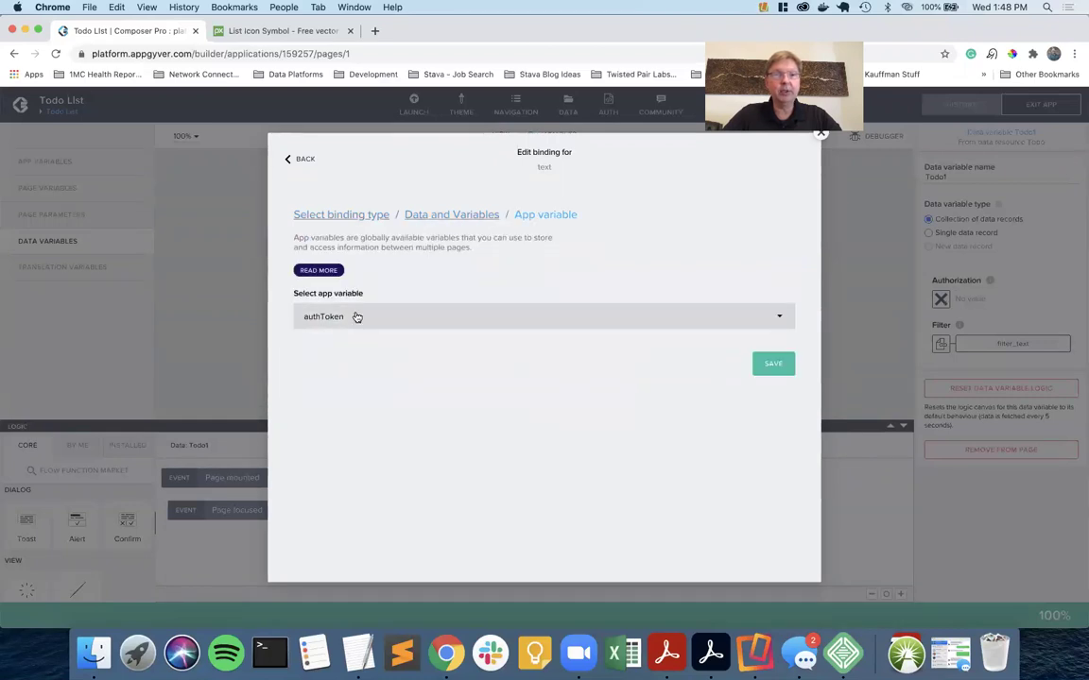
{"action": "left_click", "coordinate": [769, 363]}
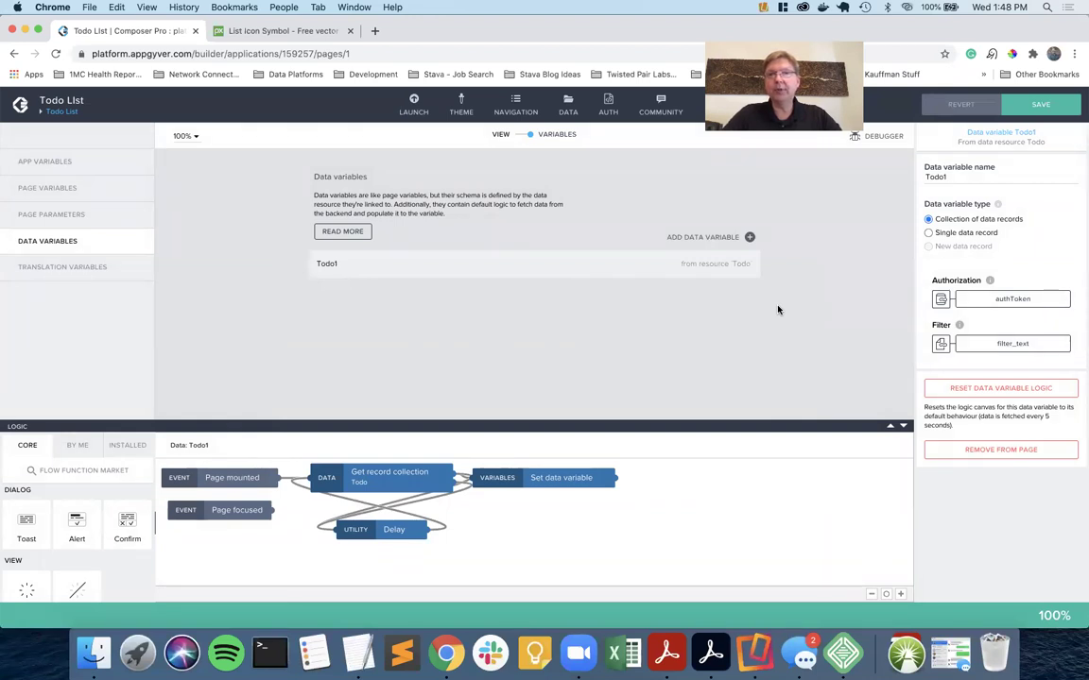
{"action": "left_click", "coordinate": [942, 301]}
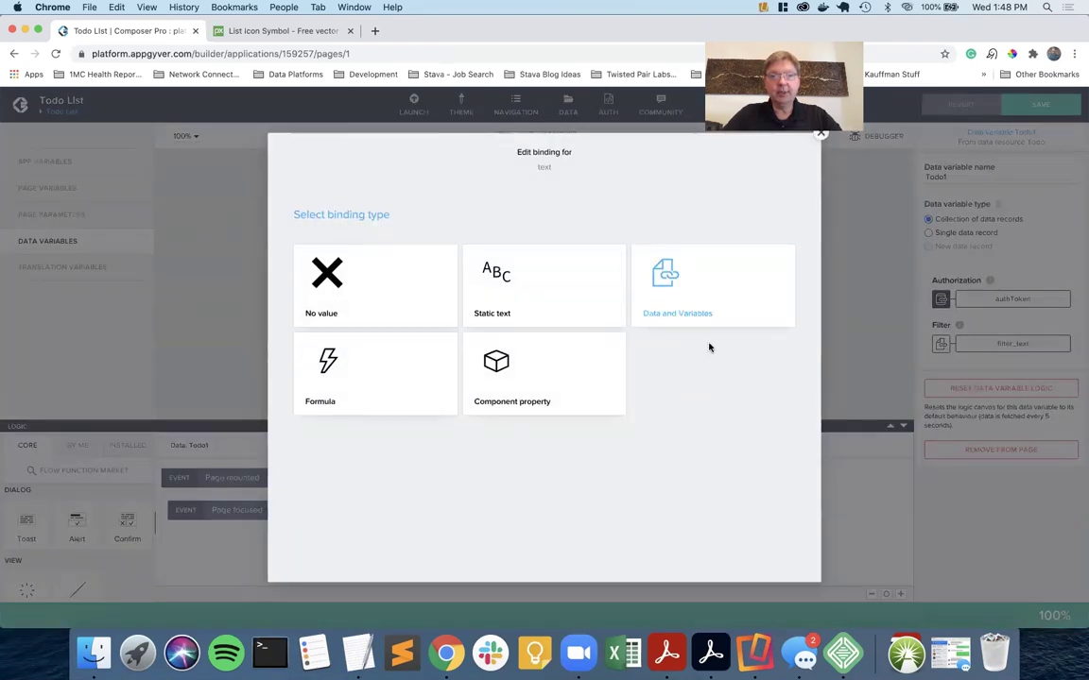
Change Todo1's Authorization to the formula "Bearer " + appVars.authToken and save the app.
{"action": "left_click", "coordinate": [369, 375]}
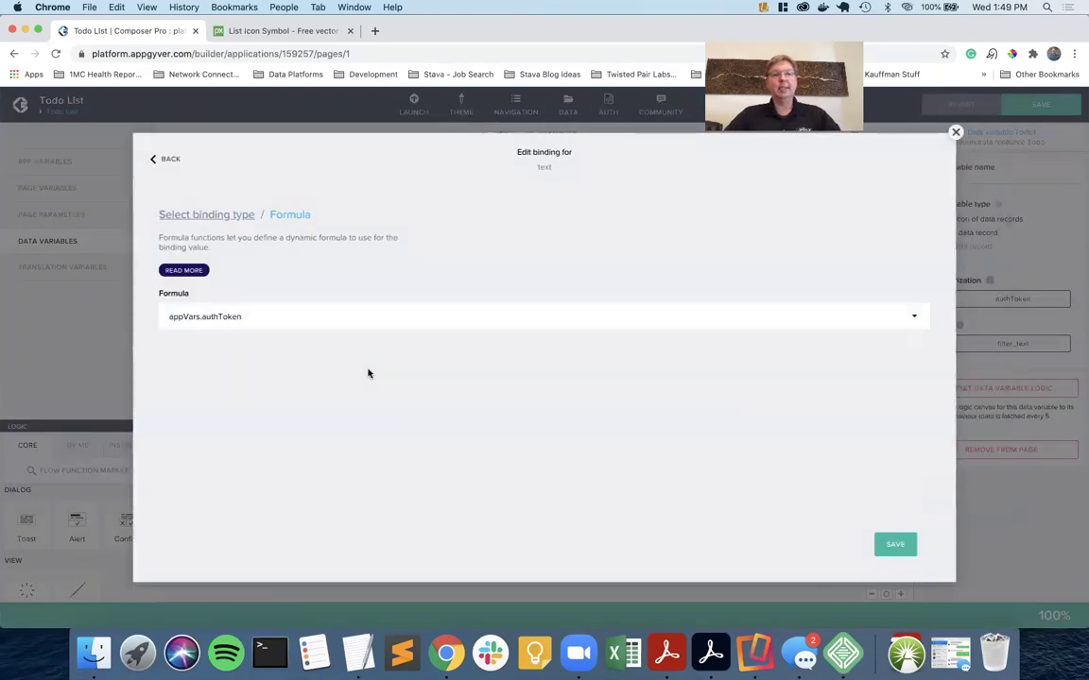
{"action": "left_click", "coordinate": [265, 320]}
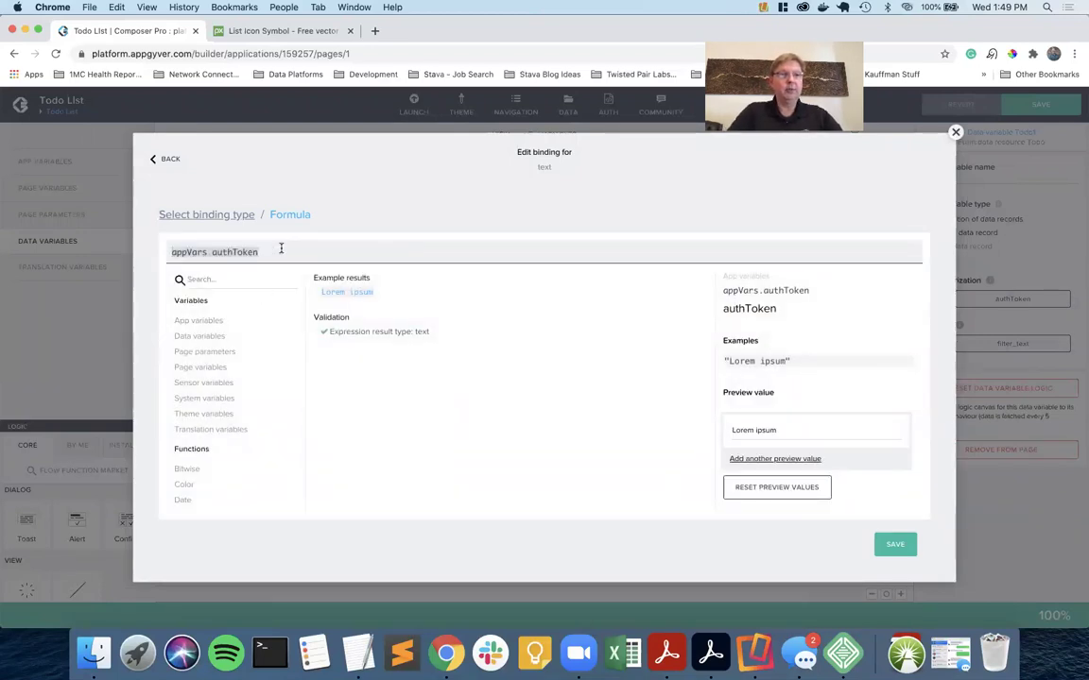
{"action": "type", "text": "\"Bear"}
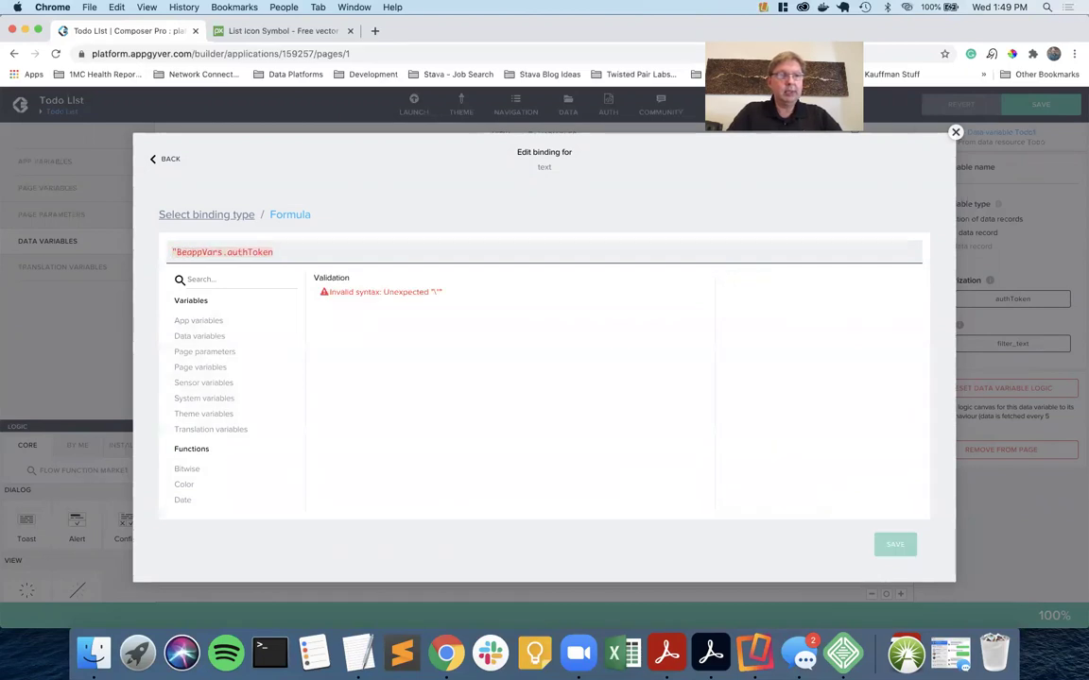
{"action": "type", "text": "er \" +"}
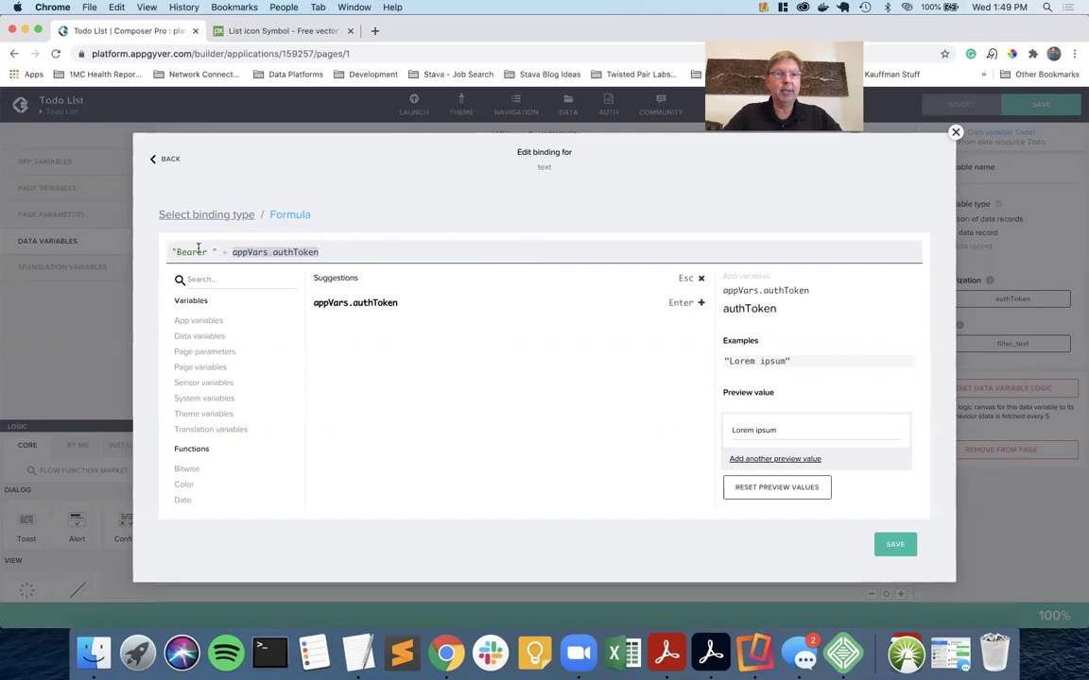
{"action": "left_click", "coordinate": [898, 548]}
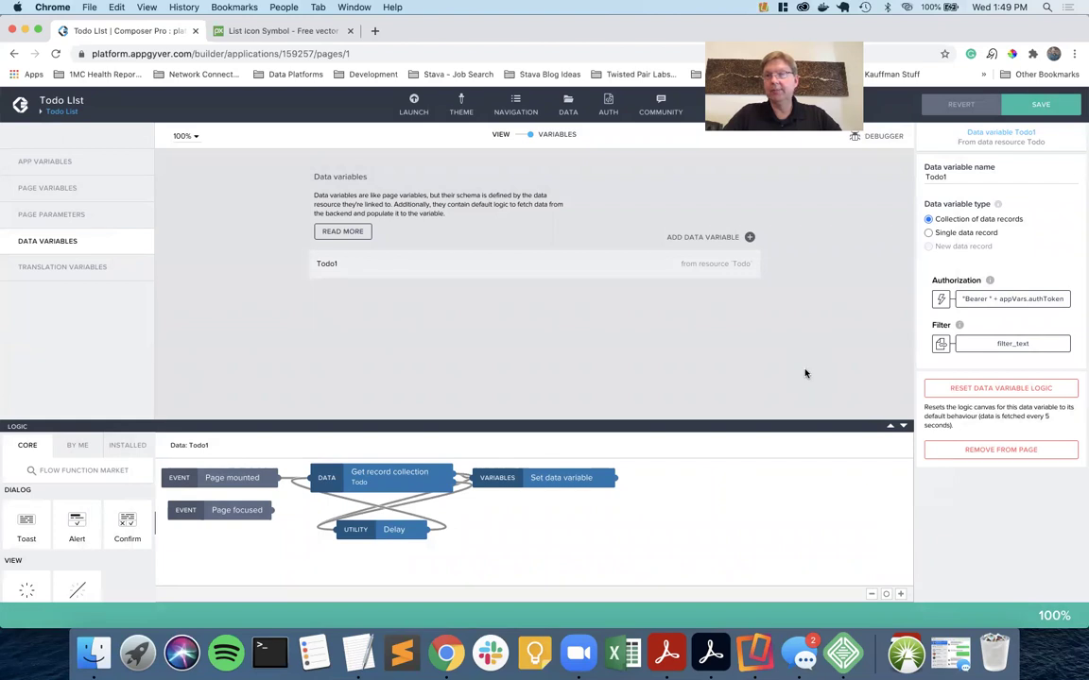
{"action": "left_click", "coordinate": [1039, 104]}
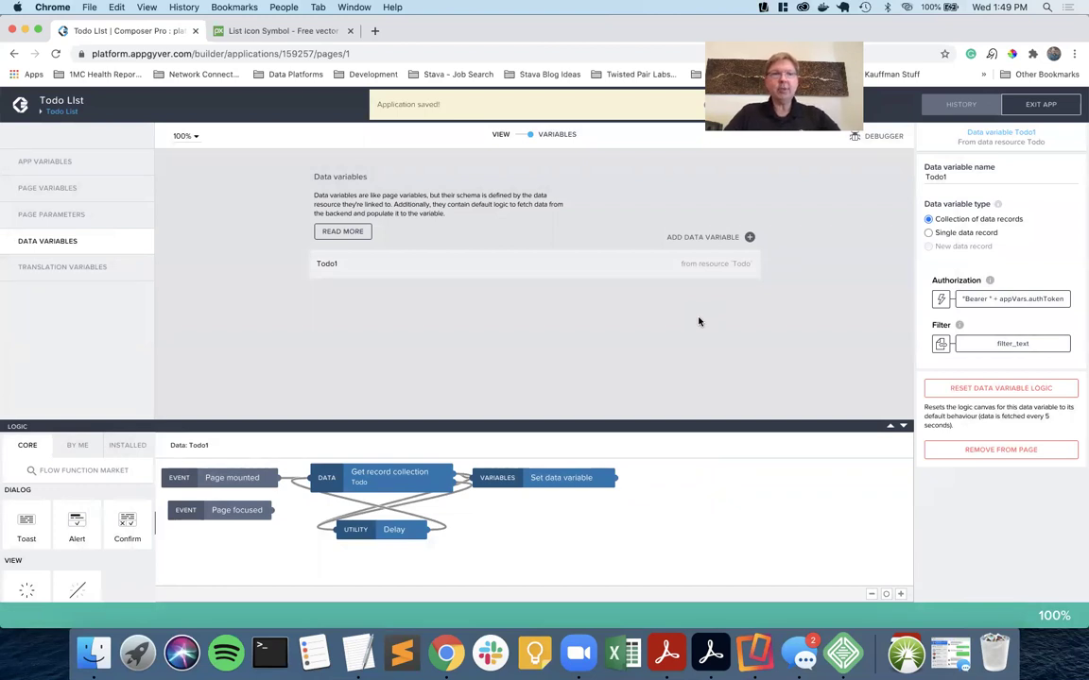
Return to the layout view and open the Log in page from the pages overview.
{"action": "left_click", "coordinate": [519, 136]}
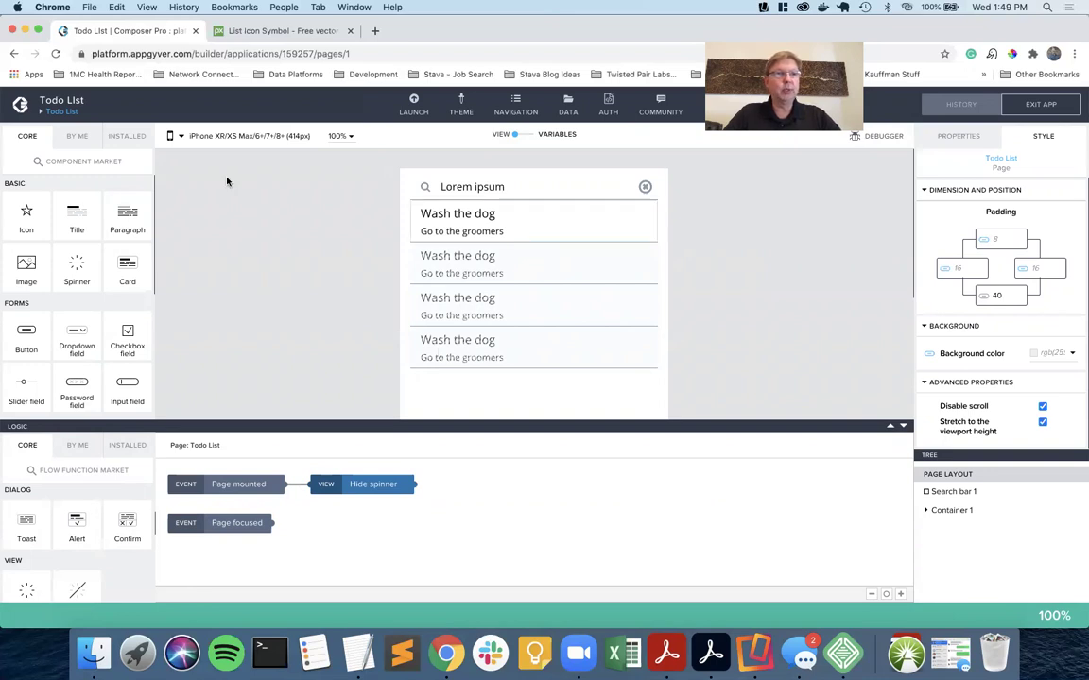
{"action": "left_click", "coordinate": [68, 113]}
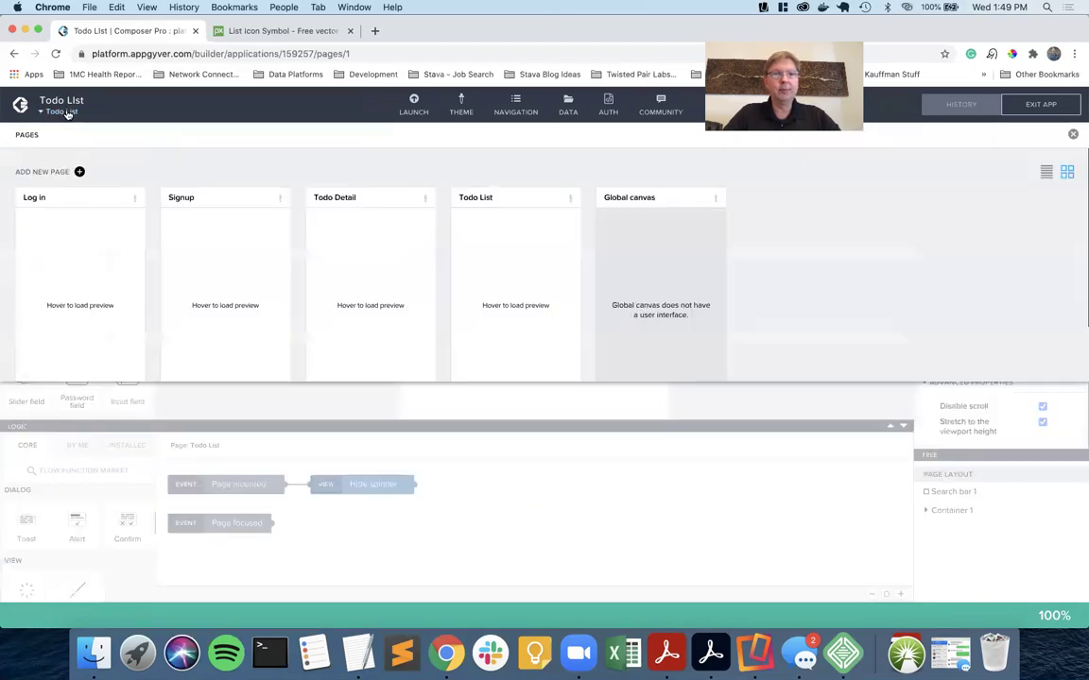
{"action": "left_click", "coordinate": [70, 202]}
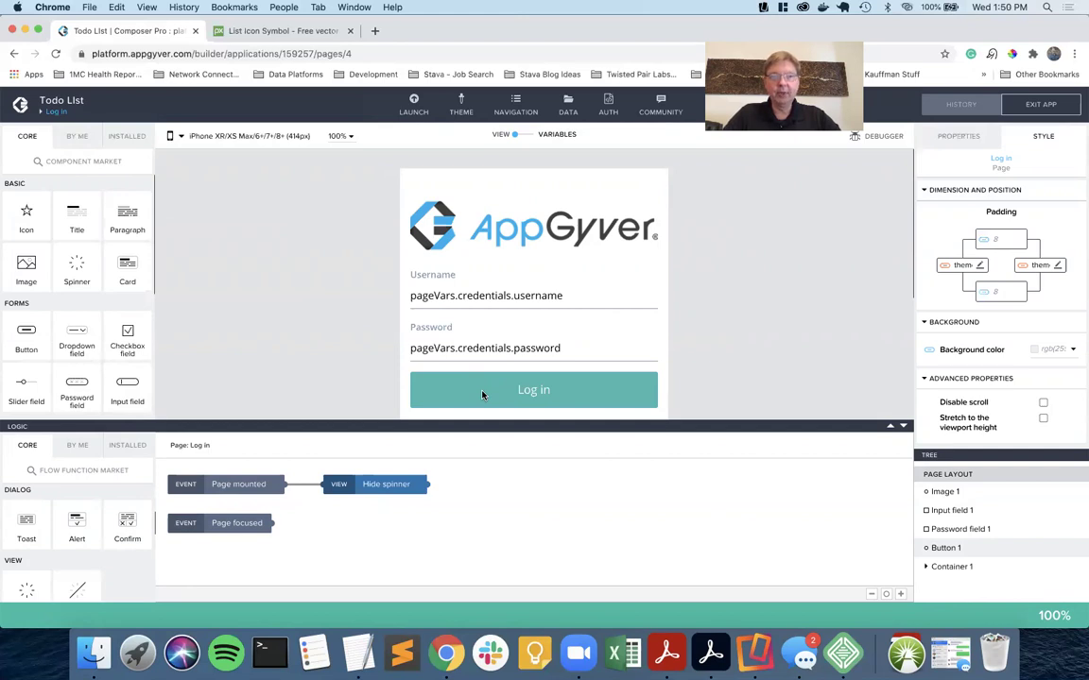
Delete the Alert and Set app variable steps from the Log in button's tap logic, then save.
{"action": "left_click", "coordinate": [482, 395]}
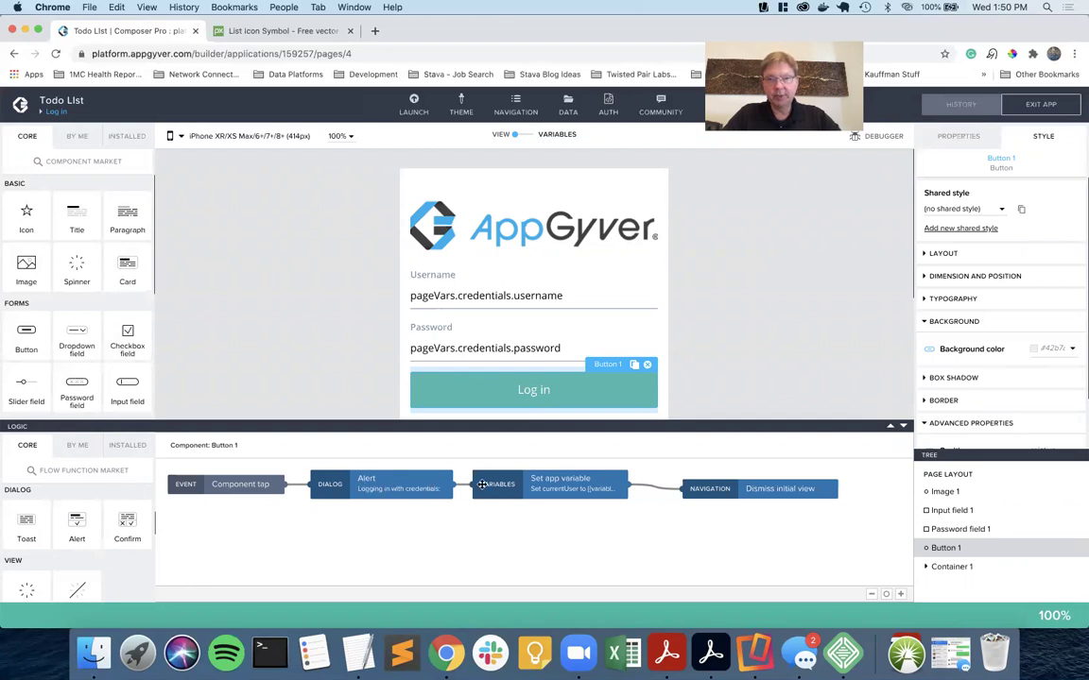
{"action": "left_click", "coordinate": [397, 490]}
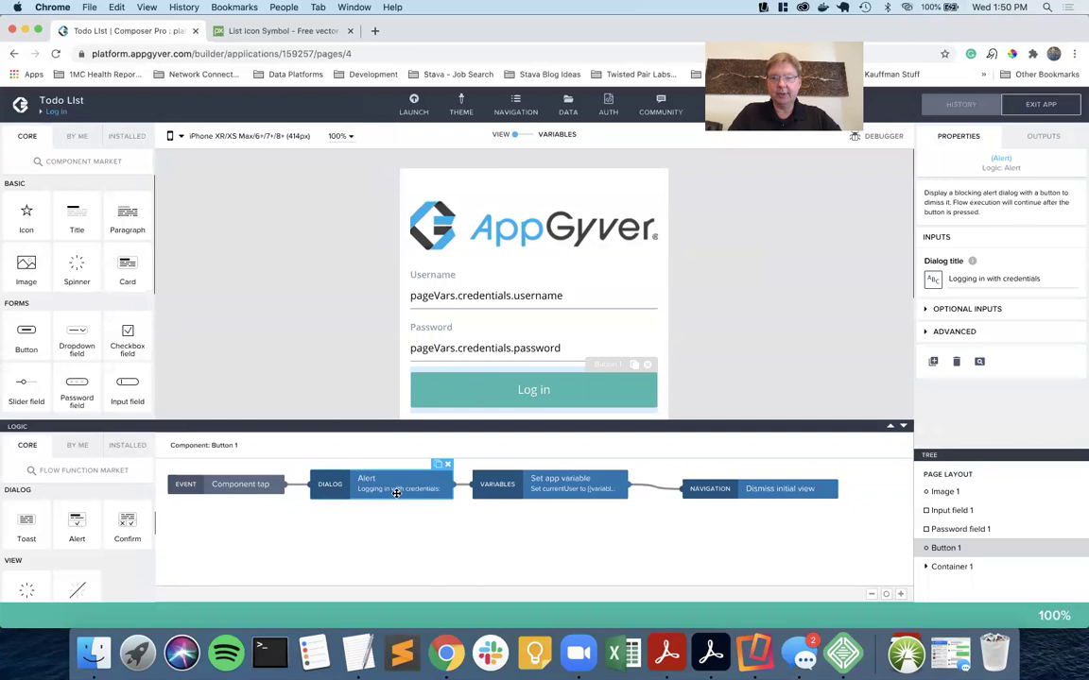
{"action": "key", "text": "Delete"}
{"action": "left_click", "coordinate": [525, 485]}
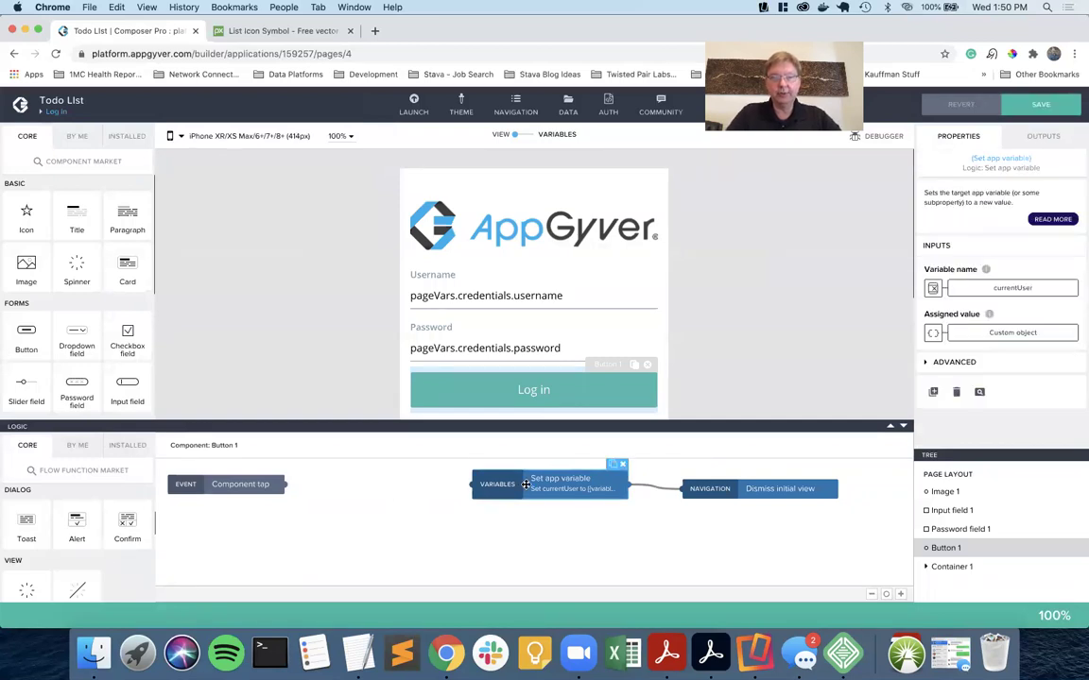
{"action": "key", "text": "Delete"}
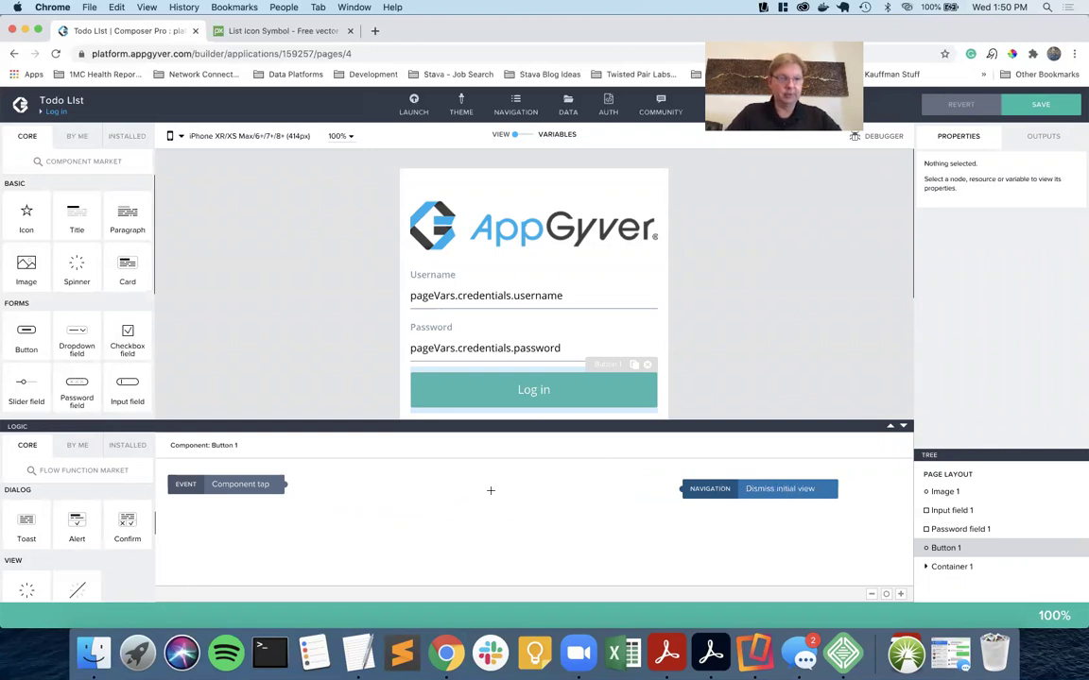
{"action": "left_click", "coordinate": [1040, 104]}
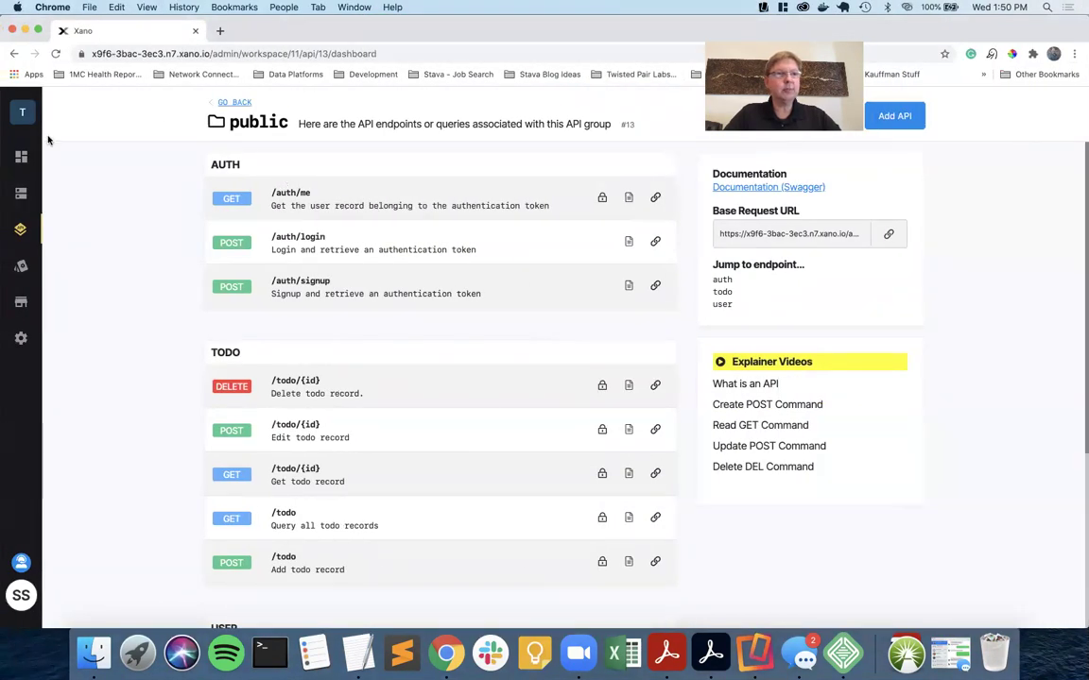
Go to the Todo App workspace's public API group and open /auth/signup.
{"action": "left_click", "coordinate": [22, 111]}
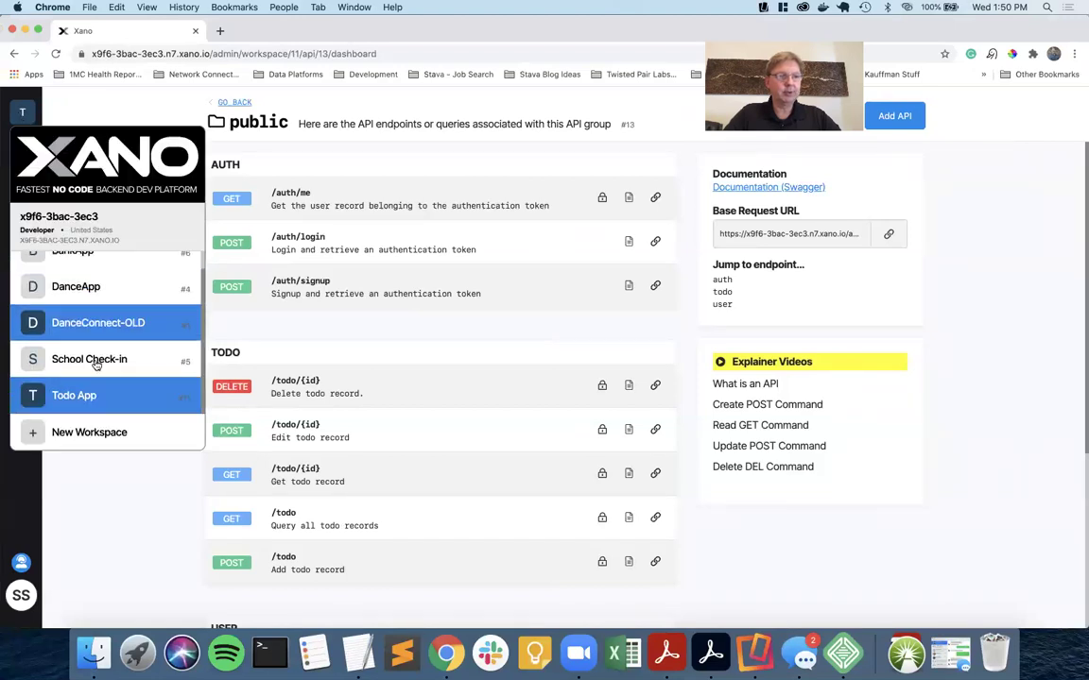
{"action": "left_click", "coordinate": [98, 402]}
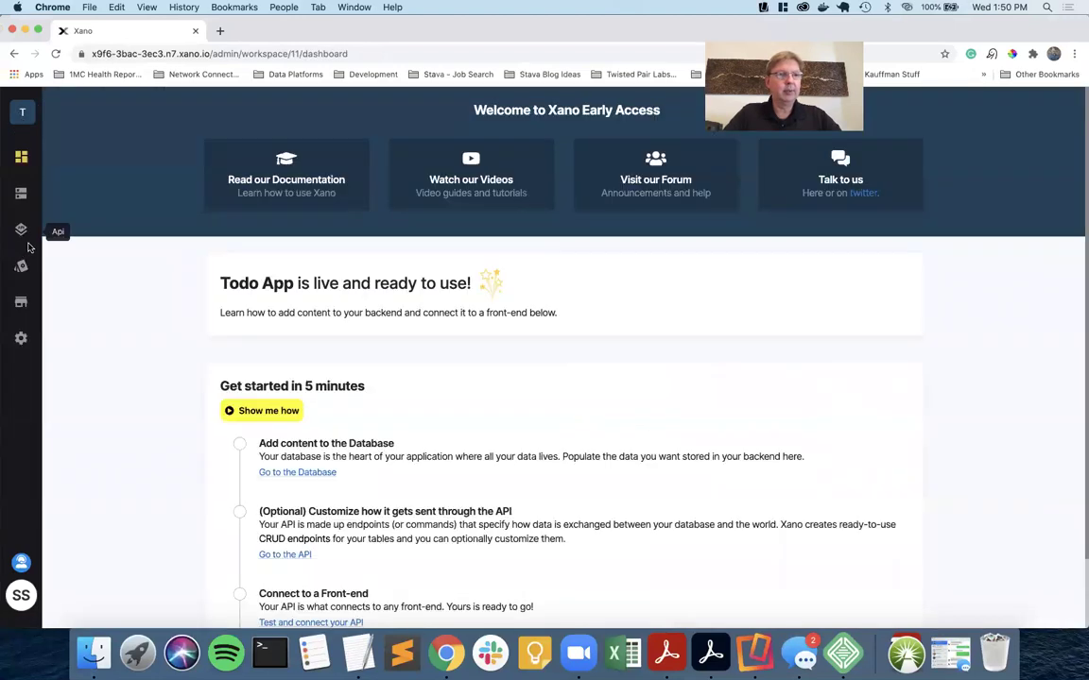
{"action": "left_click", "coordinate": [24, 232]}
{"action": "left_click", "coordinate": [224, 282]}
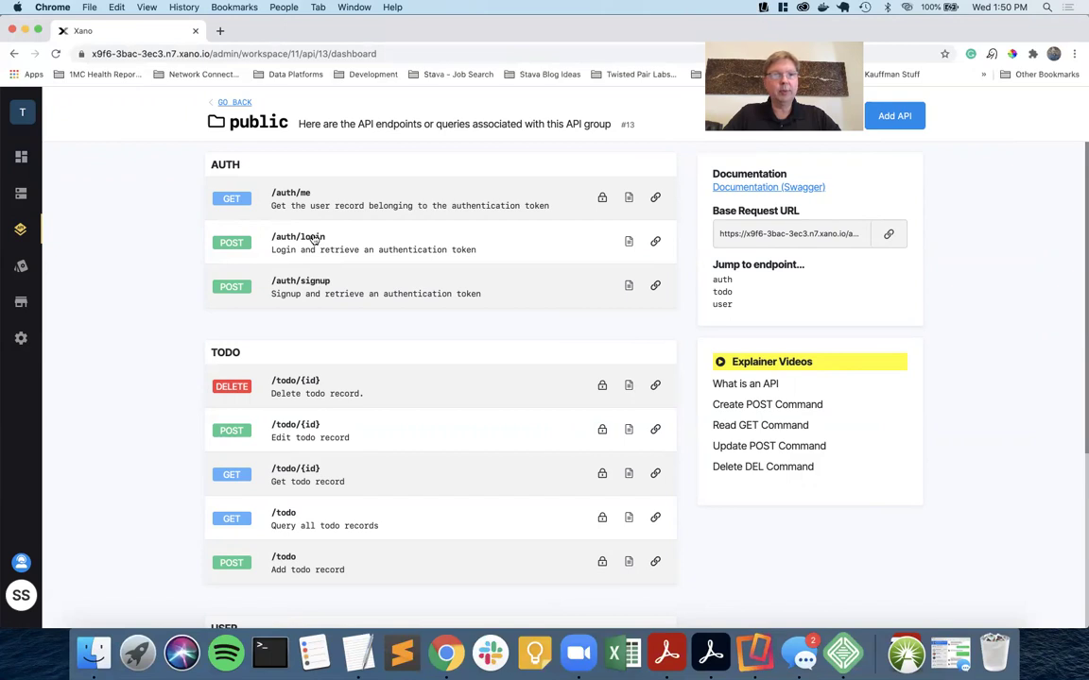
{"action": "left_click", "coordinate": [315, 287]}
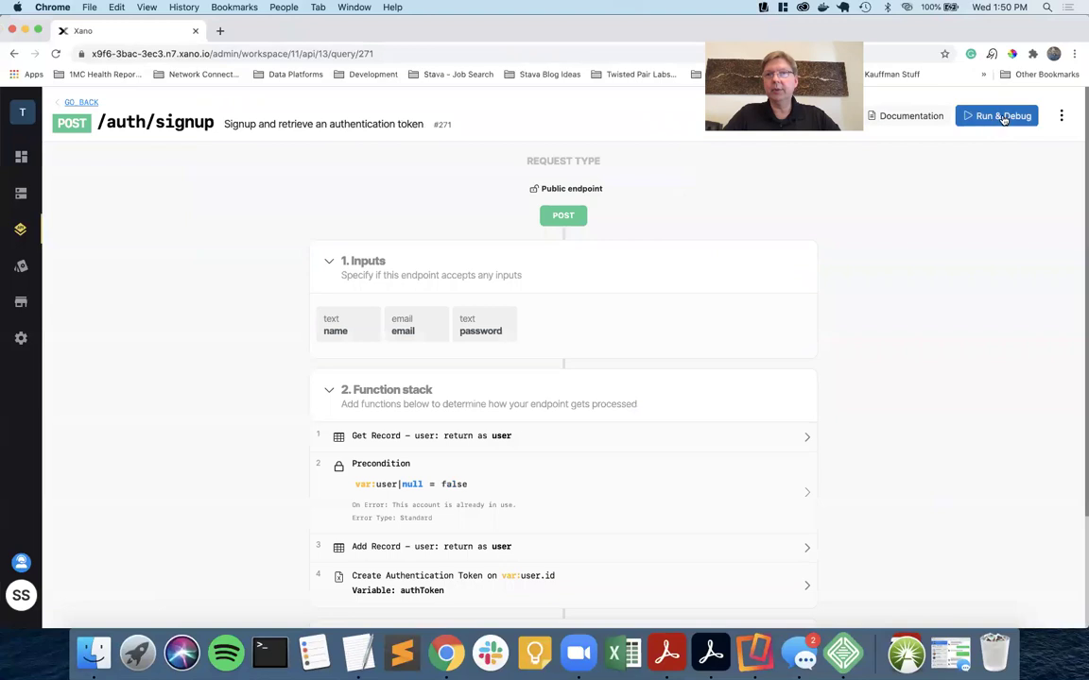
Run /auth/signup for test account 'Test Account-2' with its email and password.
{"action": "left_click", "coordinate": [985, 116]}
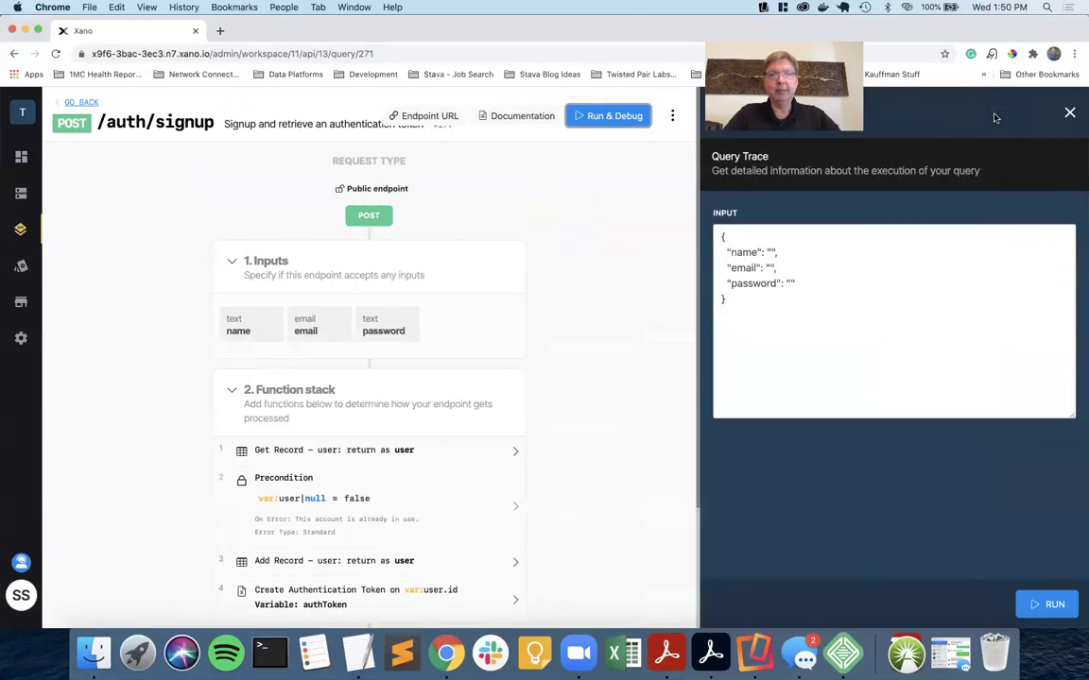
{"action": "type", "text": "Test Account-2"}
{"action": "left_click", "coordinate": [771, 267]}
{"action": "type", "text": "ta2"}
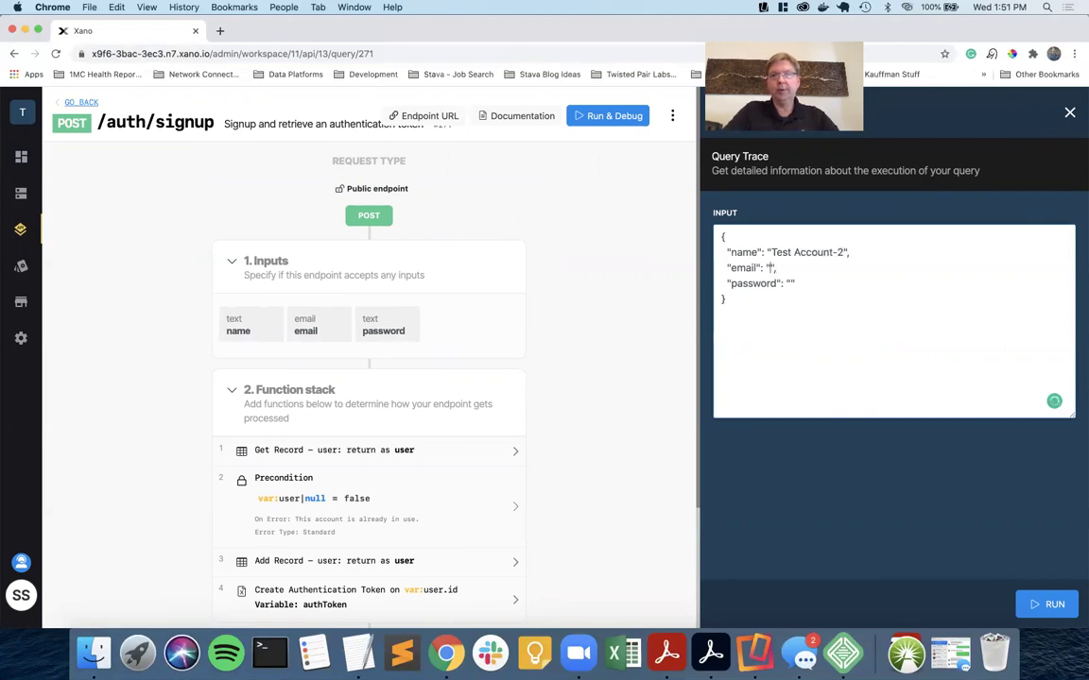
{"action": "type", "text": "@email.com\",   \""}
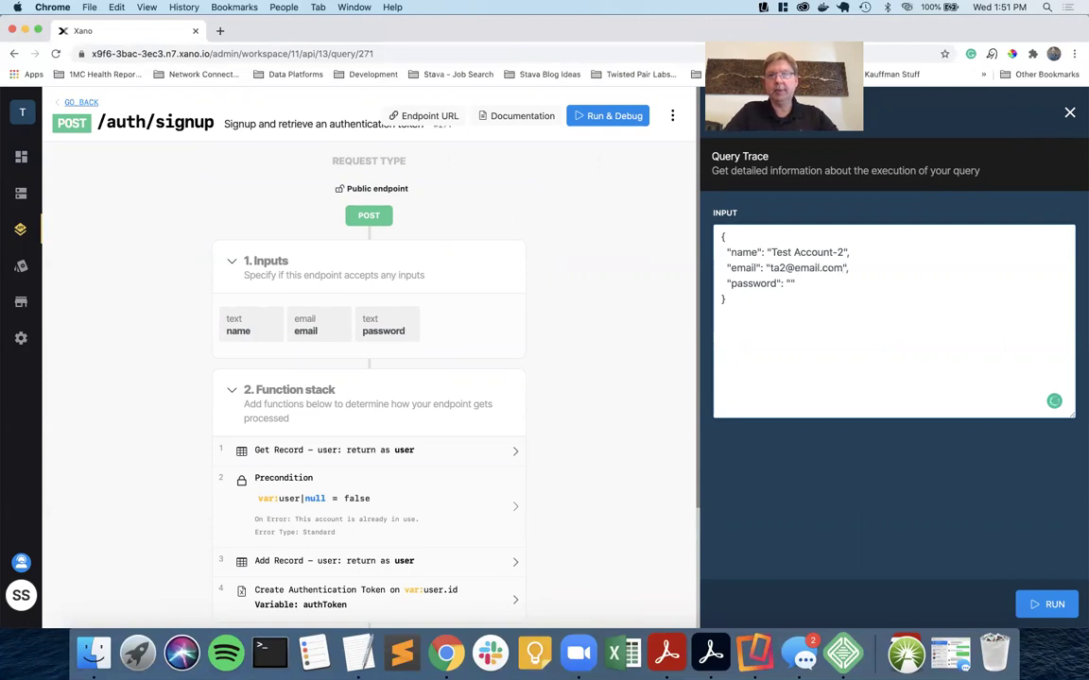
{"action": "type", "text": "passwo"}
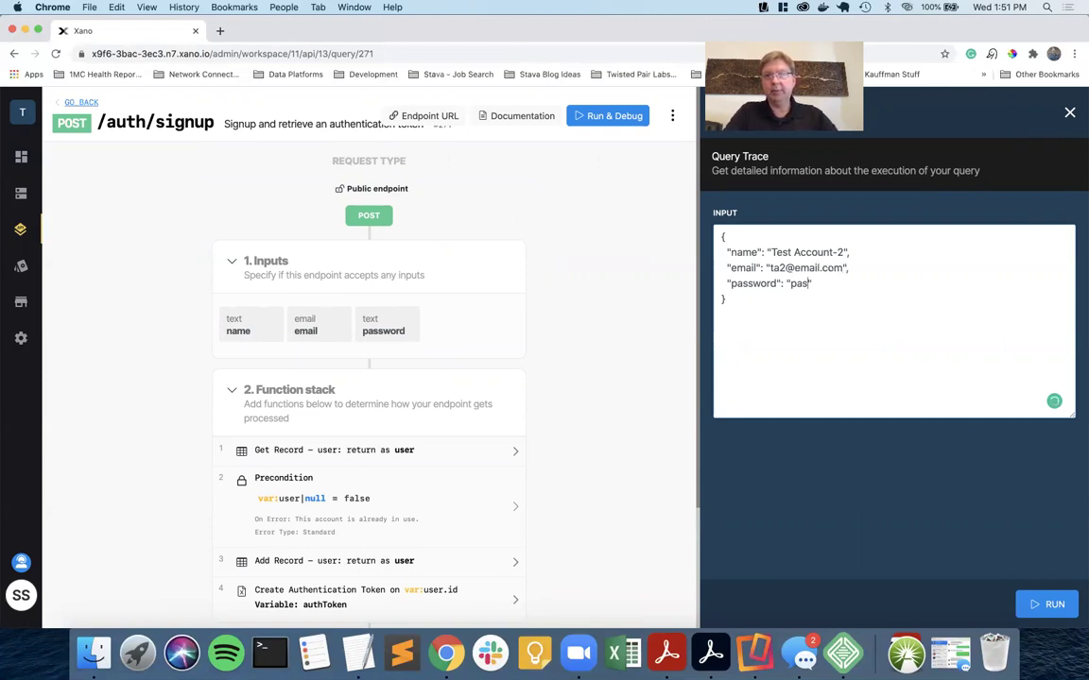
{"action": "type", "text": "rd\": \"password1"}
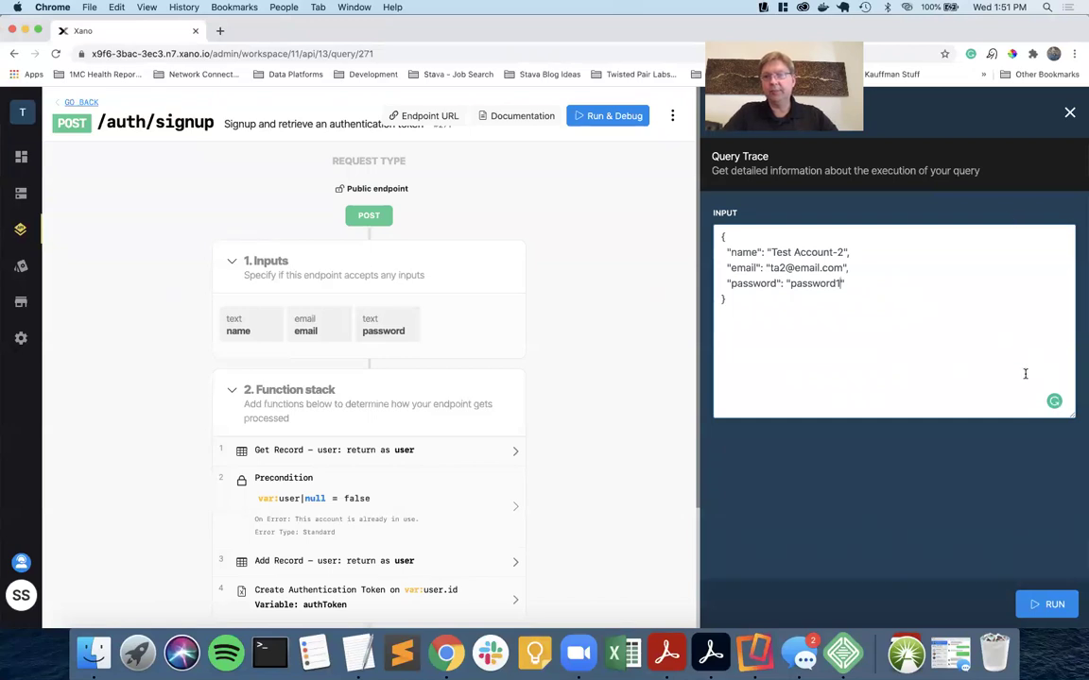
{"action": "left_click", "coordinate": [1037, 604]}
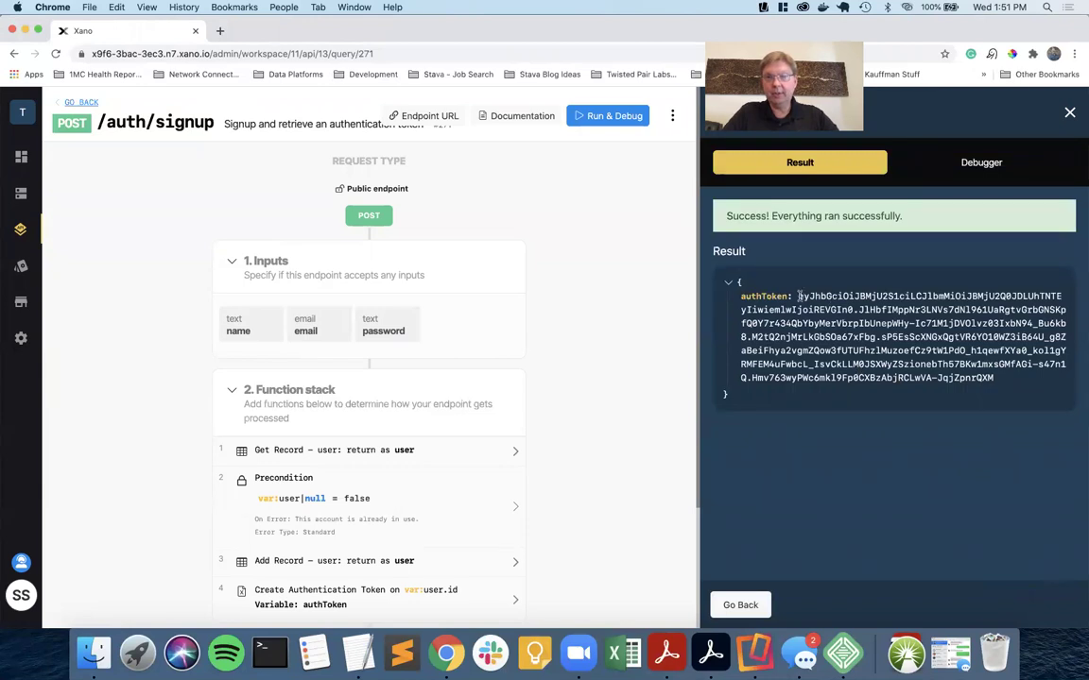
Copy the returned authToken and go back to the endpoint list.
{"action": "left_click_drag", "start_coordinate": [799, 296], "coordinate": [1004, 379]}
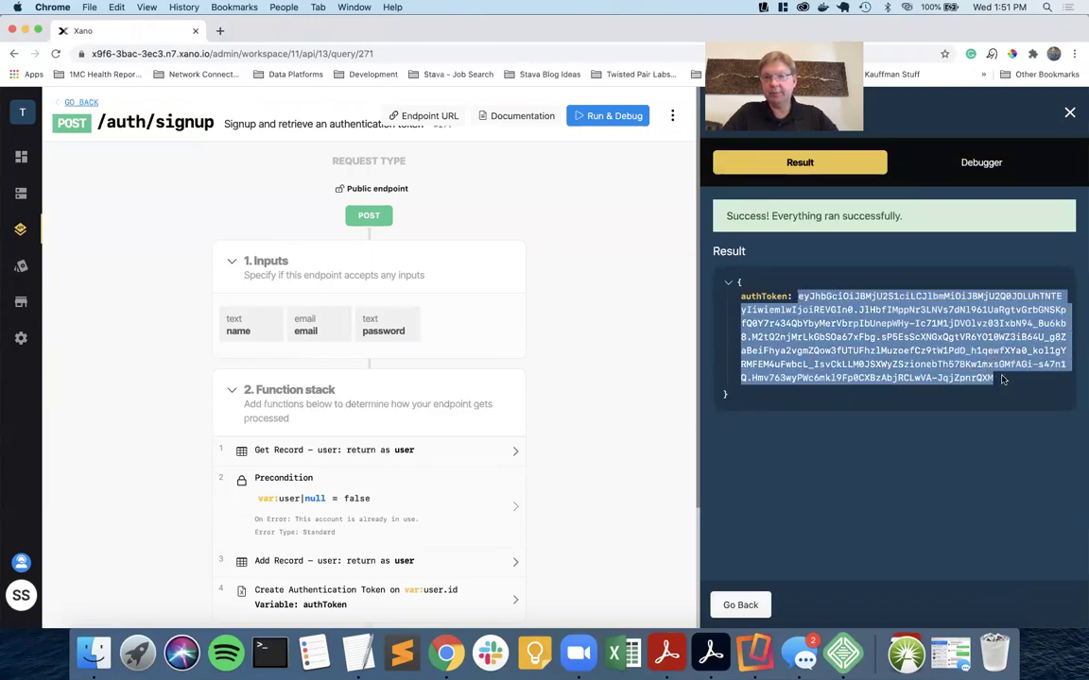
{"action": "key", "text": "super+c"}
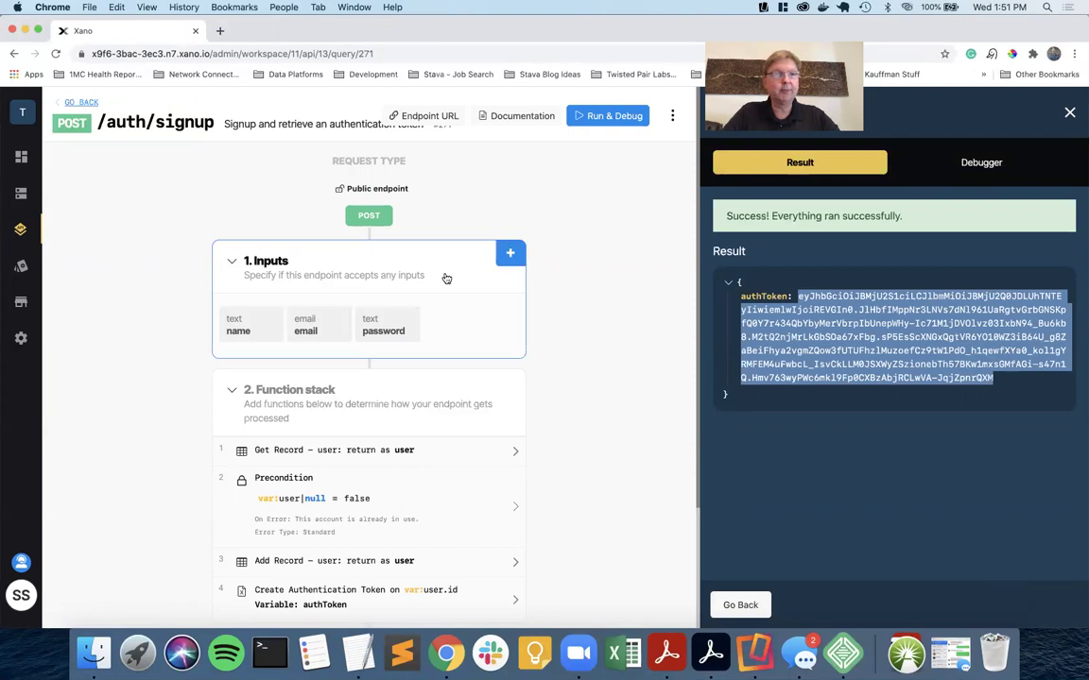
{"action": "left_click", "coordinate": [78, 102]}
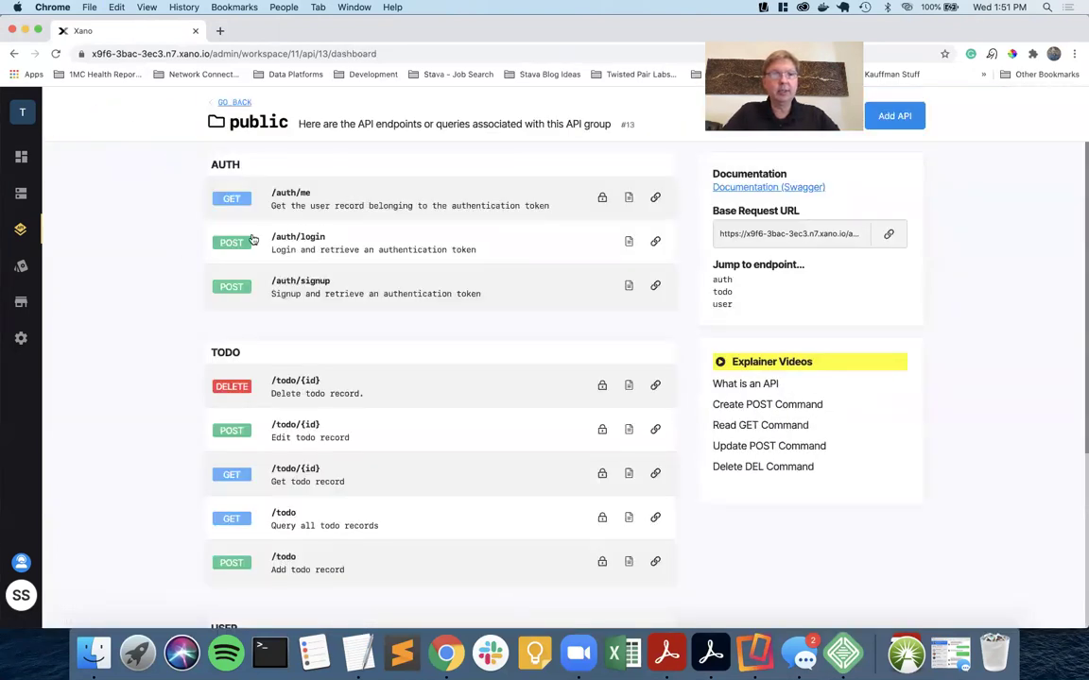
Run /auth/login with the test account's email and password, returning an authToken.
{"action": "left_click", "coordinate": [309, 240]}
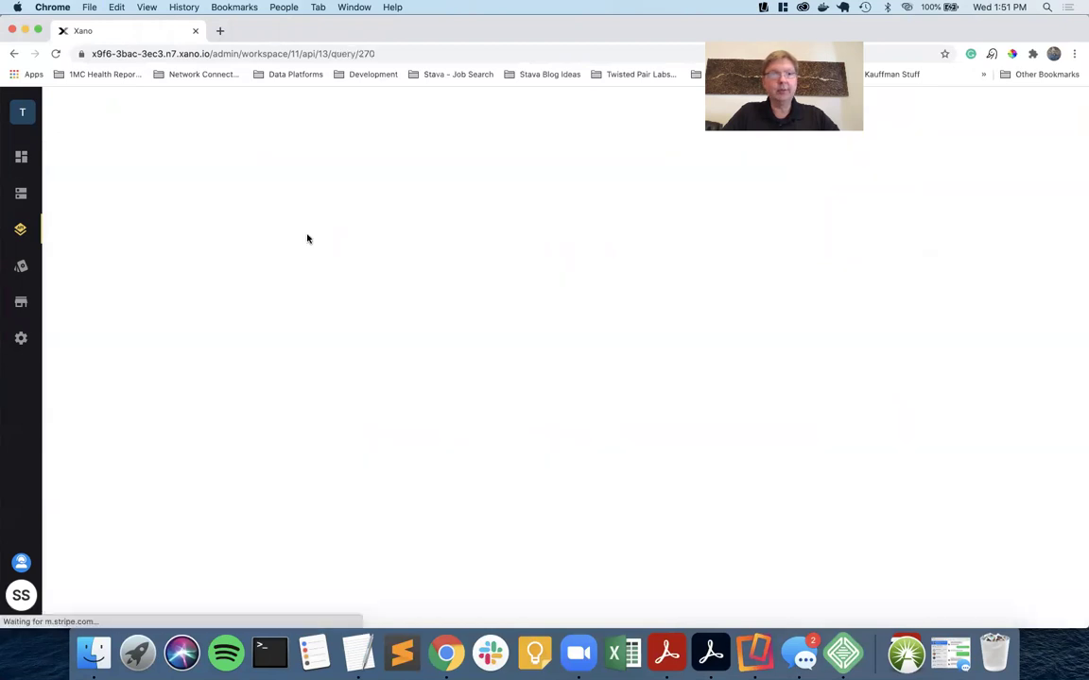
{"action": "scroll", "coordinate": [450, 363], "scroll_direction": "down", "scroll_amount": 3}
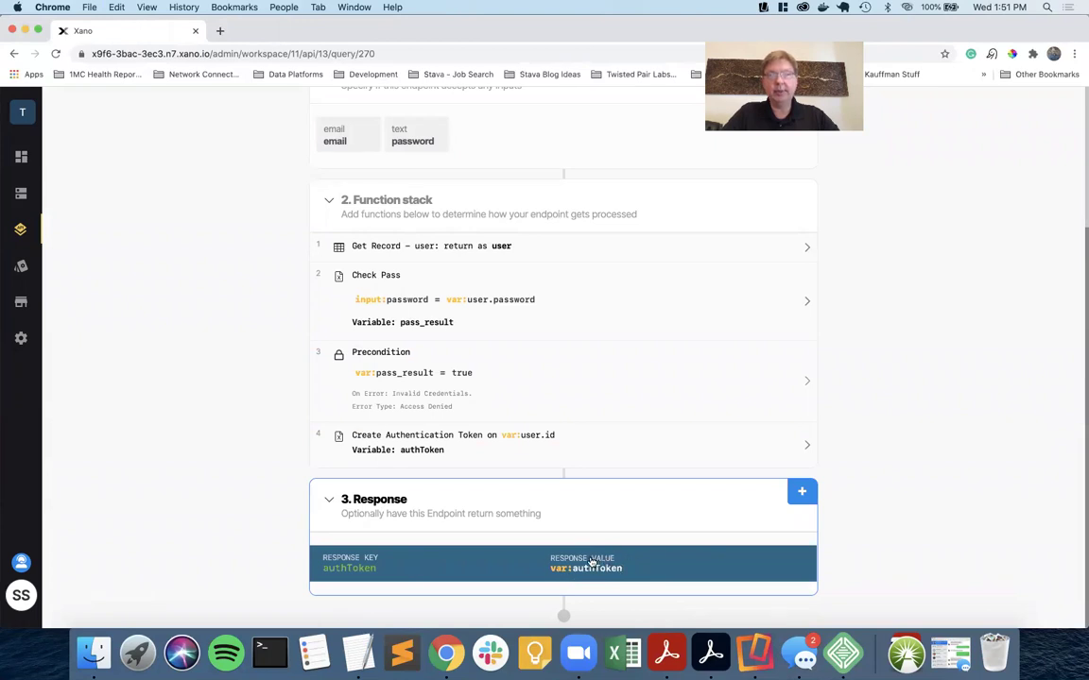
{"action": "scroll", "coordinate": [592, 562], "scroll_direction": "up", "scroll_amount": 4}
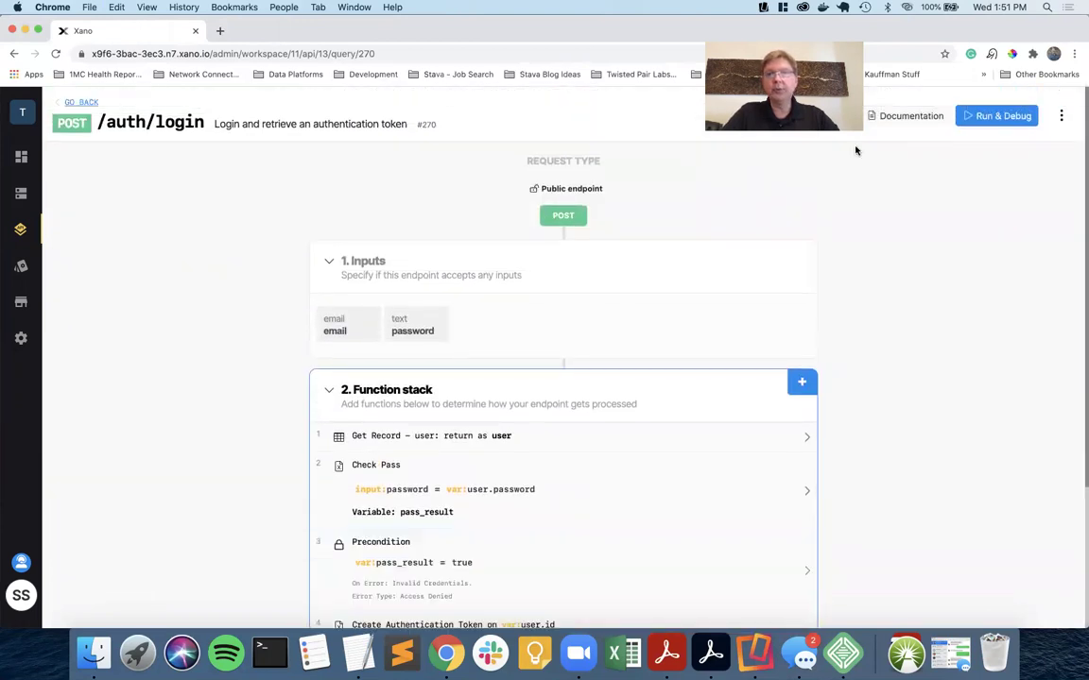
{"action": "left_click", "coordinate": [996, 115]}
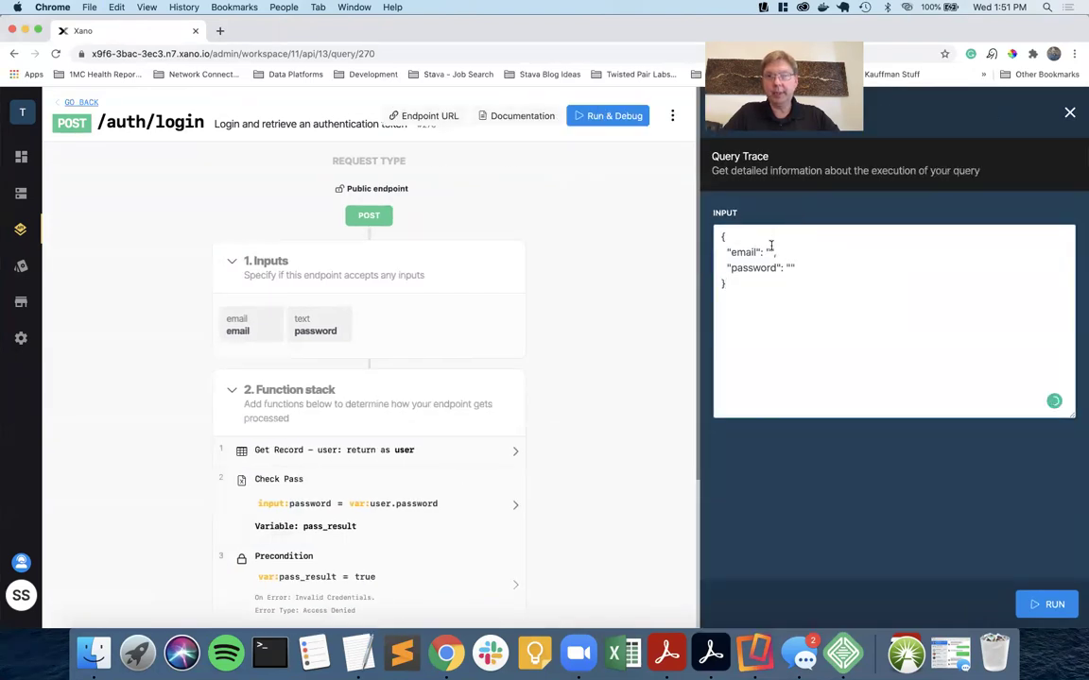
{"action": "left_click", "coordinate": [769, 251]}
{"action": "type", "text": "ta"}
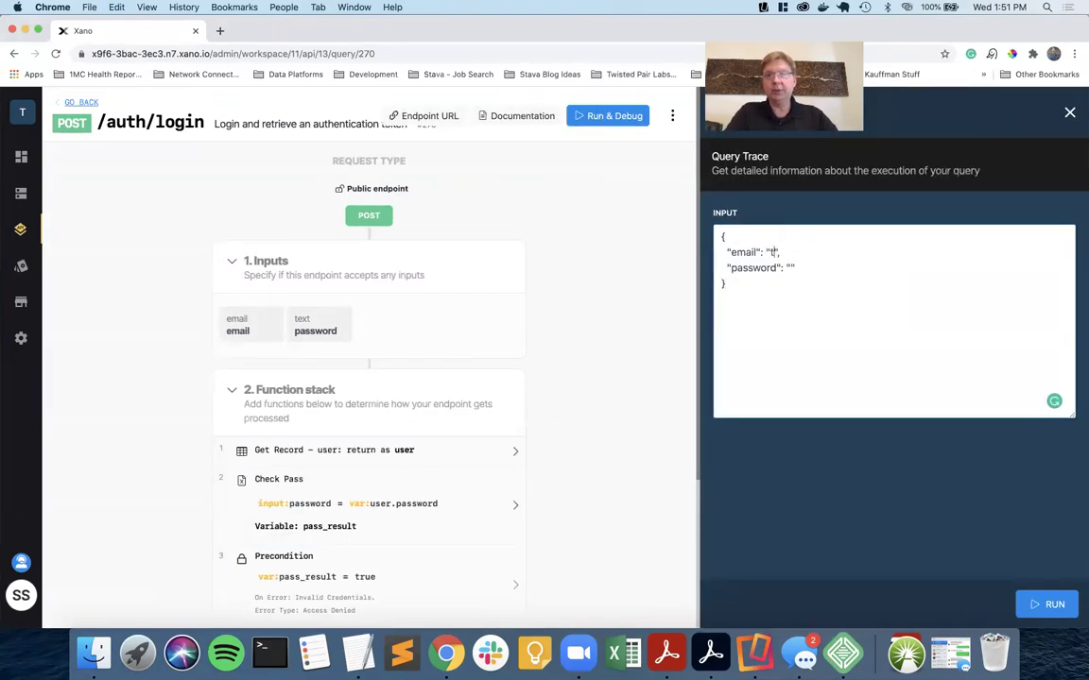
{"action": "type", "text": "2@email.com\",   \""}
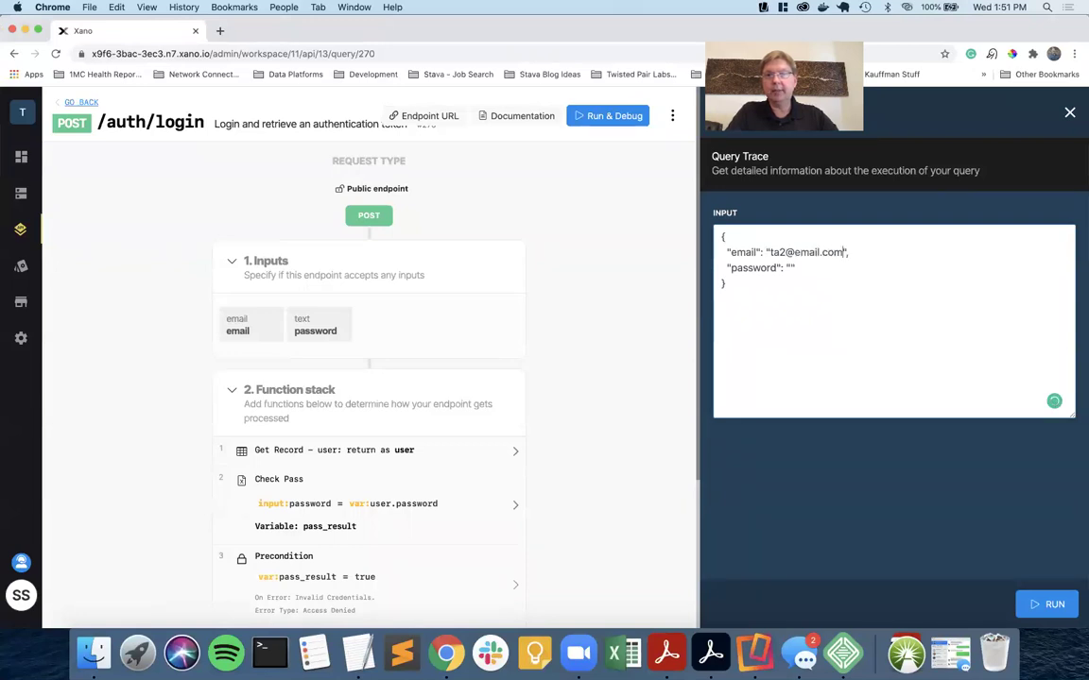
{"action": "type", "text": "pas"}
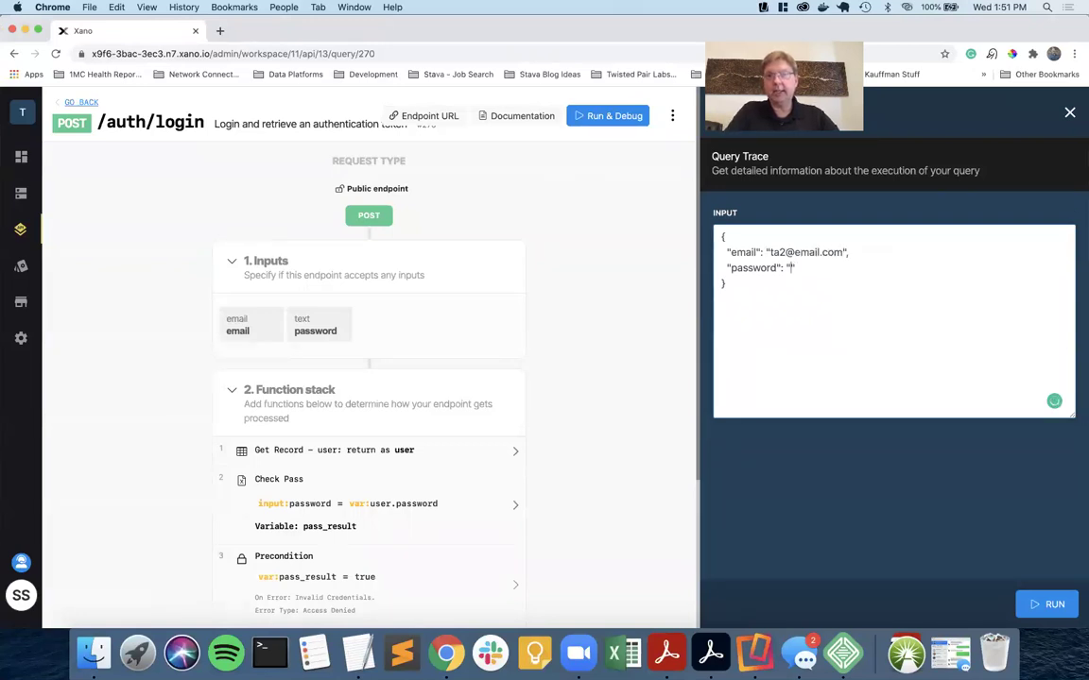
{"action": "type", "text": "sword\": \"password1"}
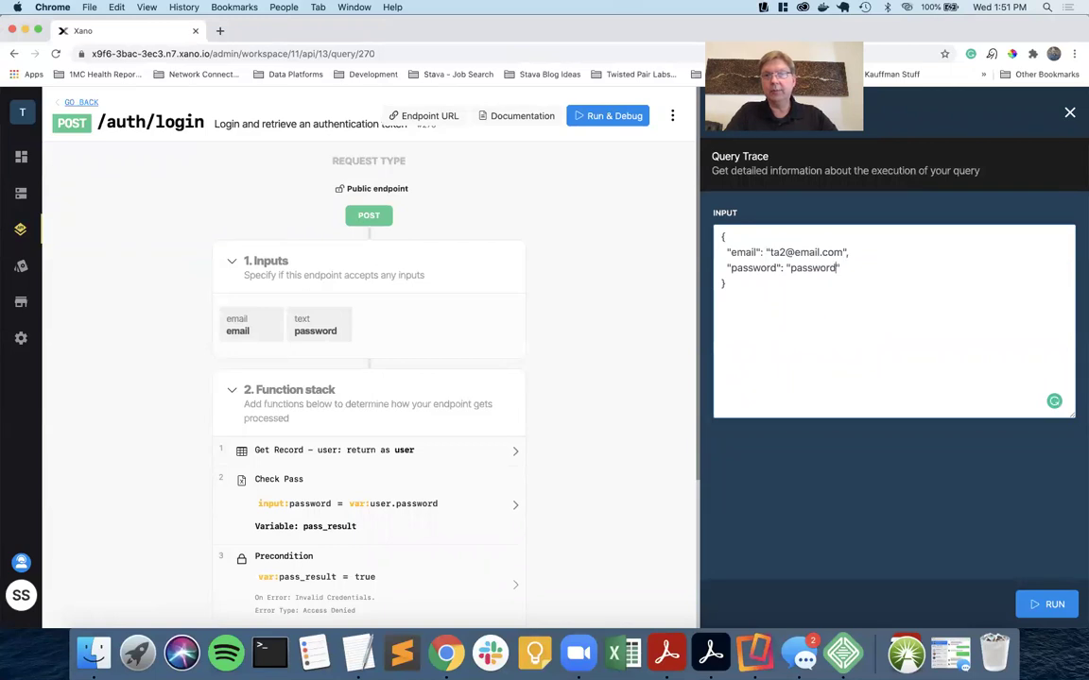
{"action": "left_click", "coordinate": [1050, 600]}
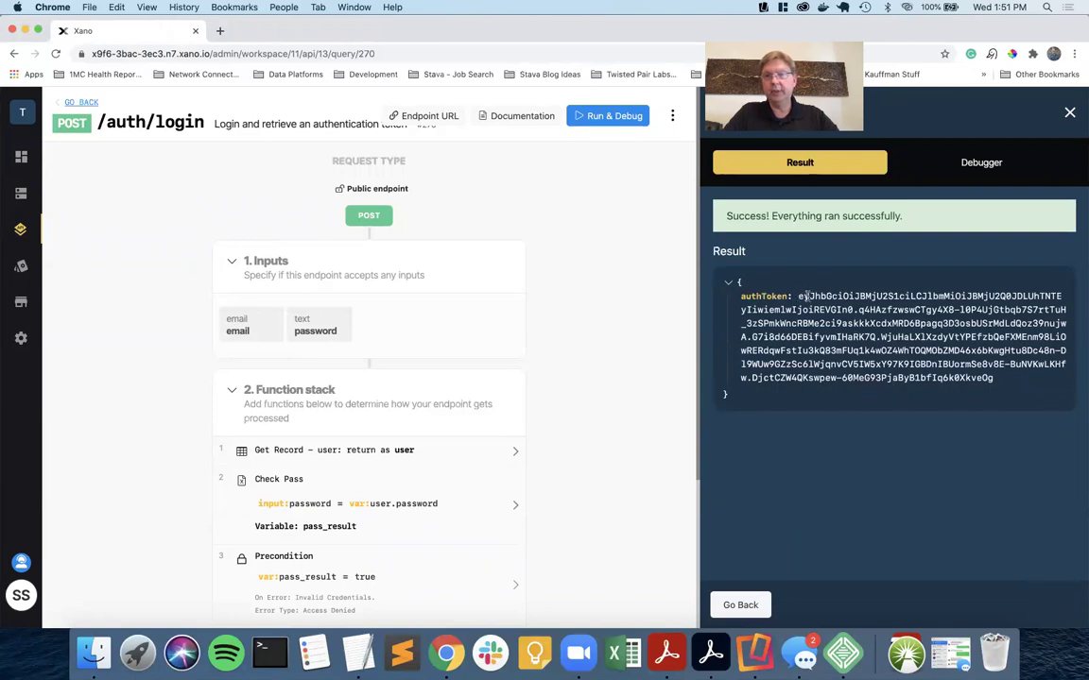
Change the password's last character and rerun the login, which fails with Access Denied.
{"action": "left_click_drag", "start_coordinate": [801, 296], "coordinate": [1044, 402]}
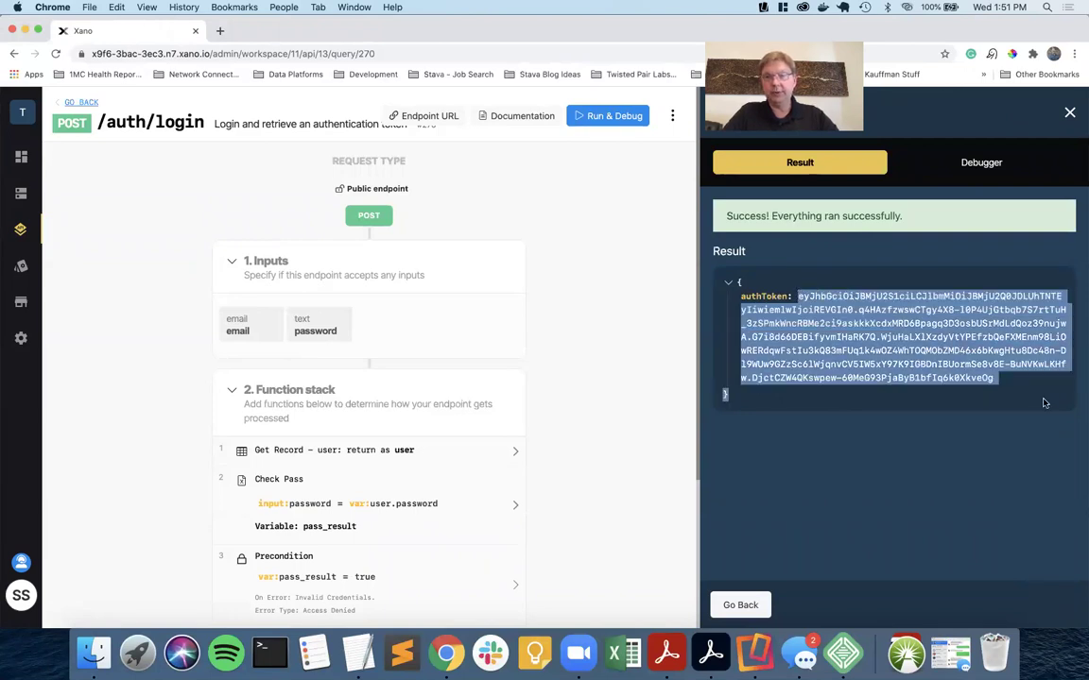
{"action": "left_click", "coordinate": [739, 603]}
{"action": "left_click", "coordinate": [839, 267]}
{"action": "type", "text": "1"}
{"action": "key", "text": "XF86AudioRaiseVolume"}
{"action": "key", "text": "BackSpace"}
{"action": "type", "text": "2"}
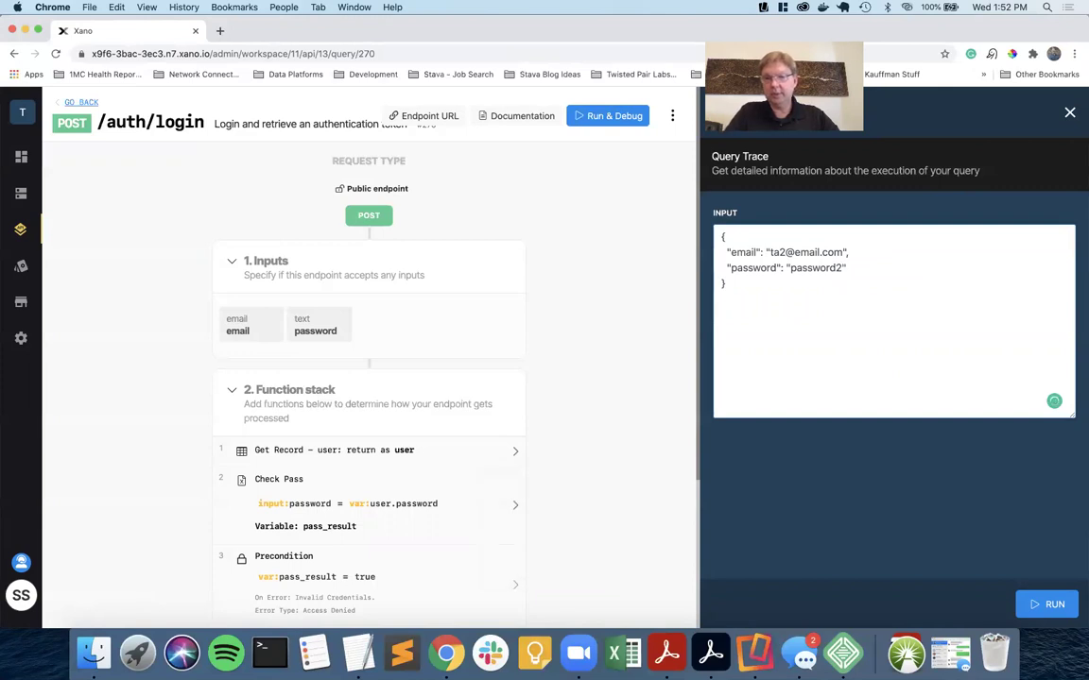
{"action": "key", "text": "XF86AudioMute"}
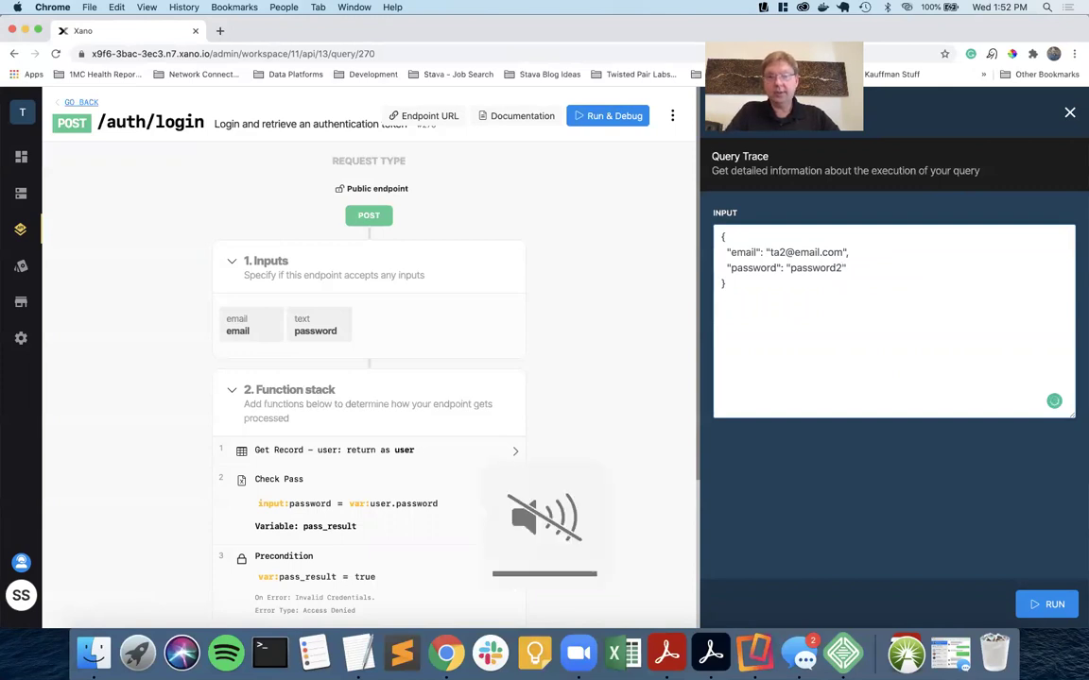
{"action": "key", "text": "XF86AudioMute"}
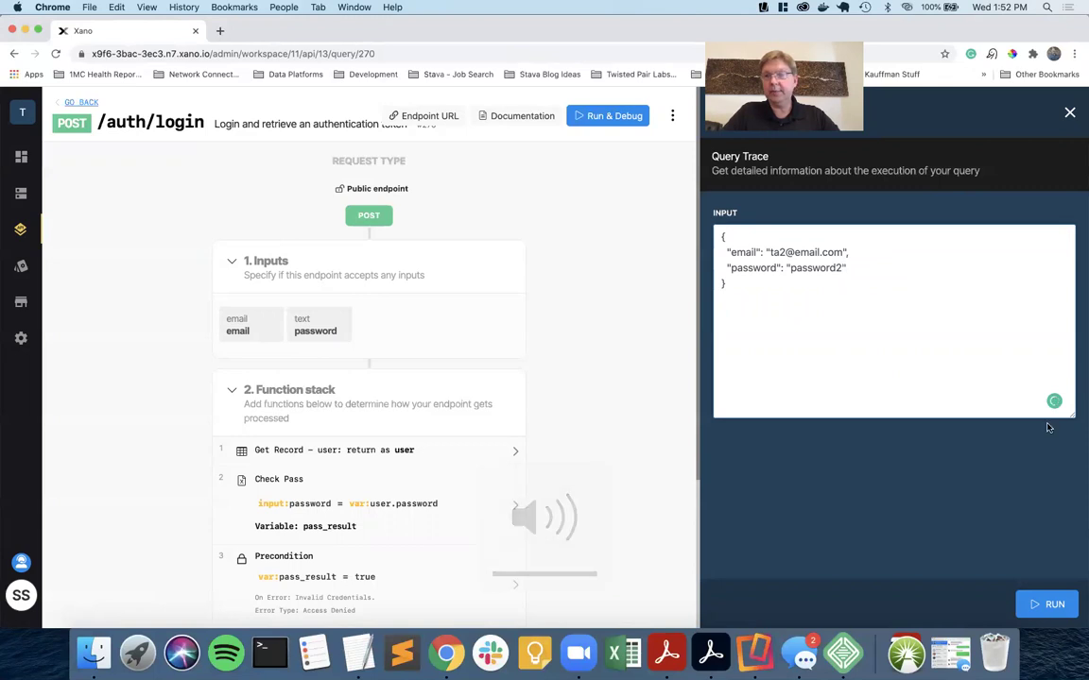
{"action": "left_click", "coordinate": [1048, 601]}
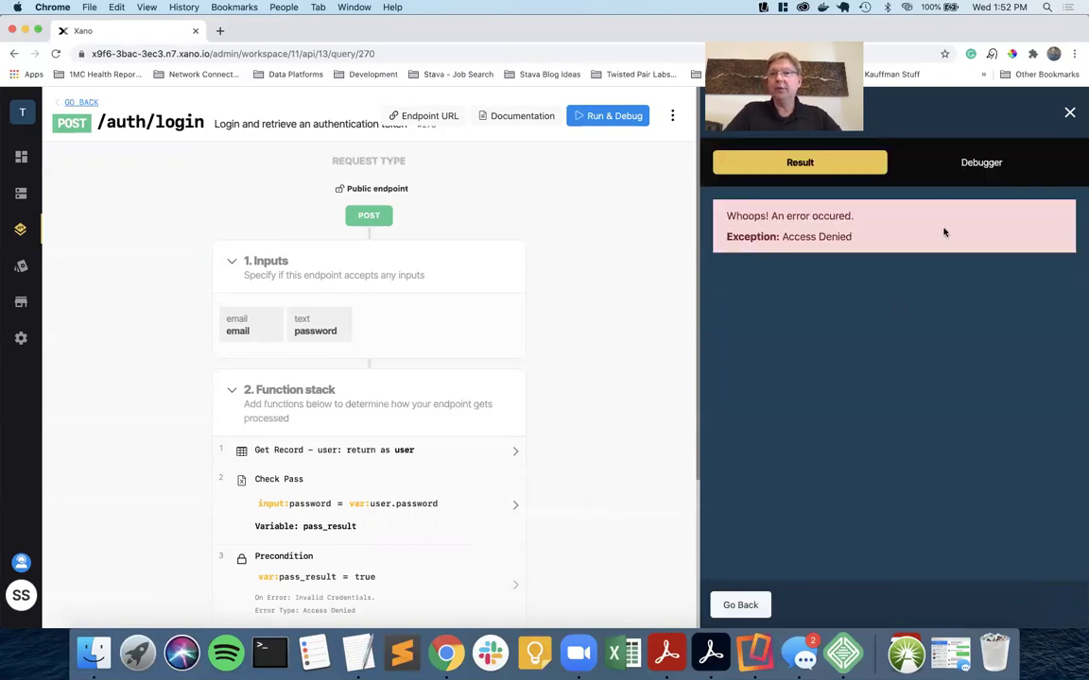
Restore the correct password and rerun the login successfully.
{"action": "left_click", "coordinate": [743, 607]}
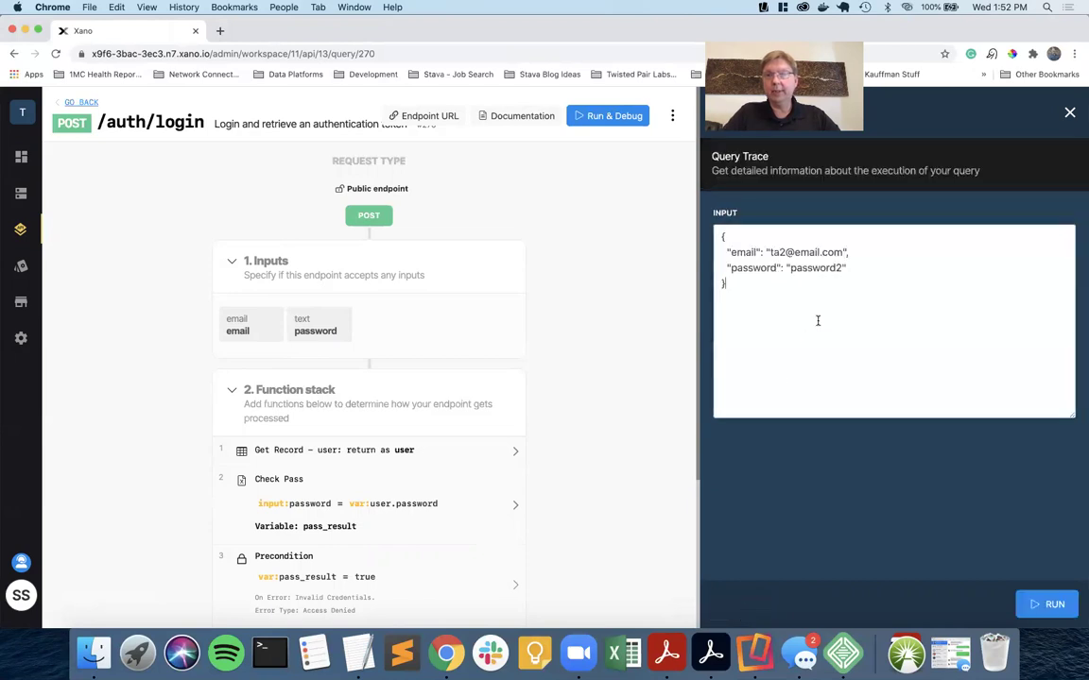
{"action": "left_click", "coordinate": [842, 267]}
{"action": "key", "text": "BackSpace"}
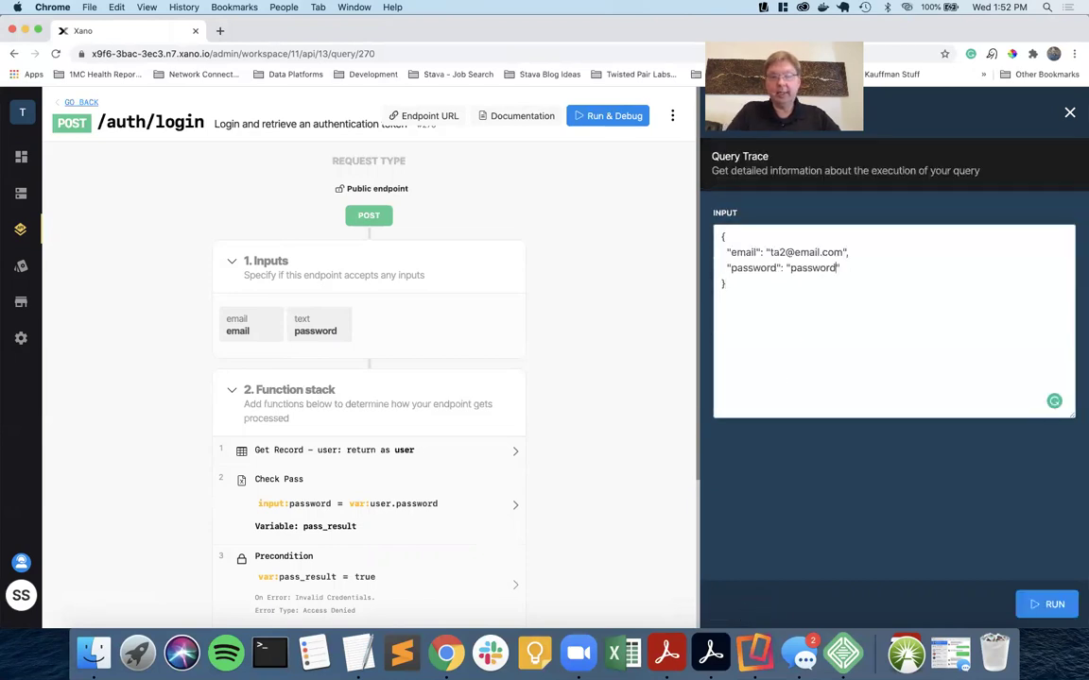
{"action": "type", "text": "1"}
{"action": "left_click", "coordinate": [1055, 602]}
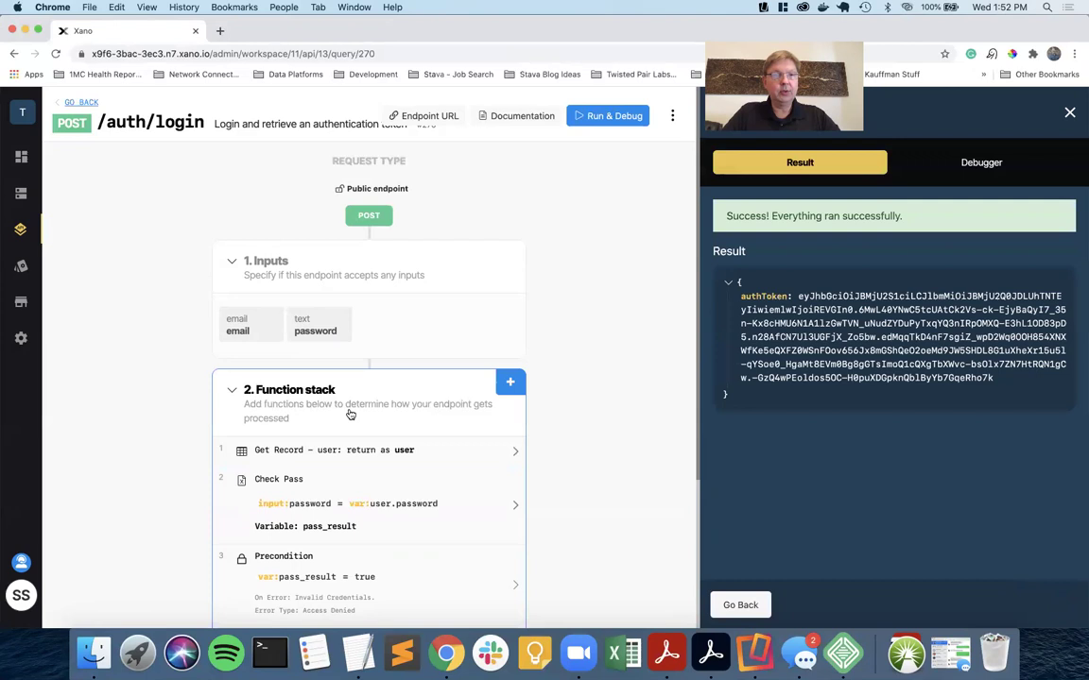
Close the login test results and open the Get Record – user step, which matches the user by email.
{"action": "scroll", "coordinate": [400, 426], "scroll_direction": "down", "scroll_amount": 3}
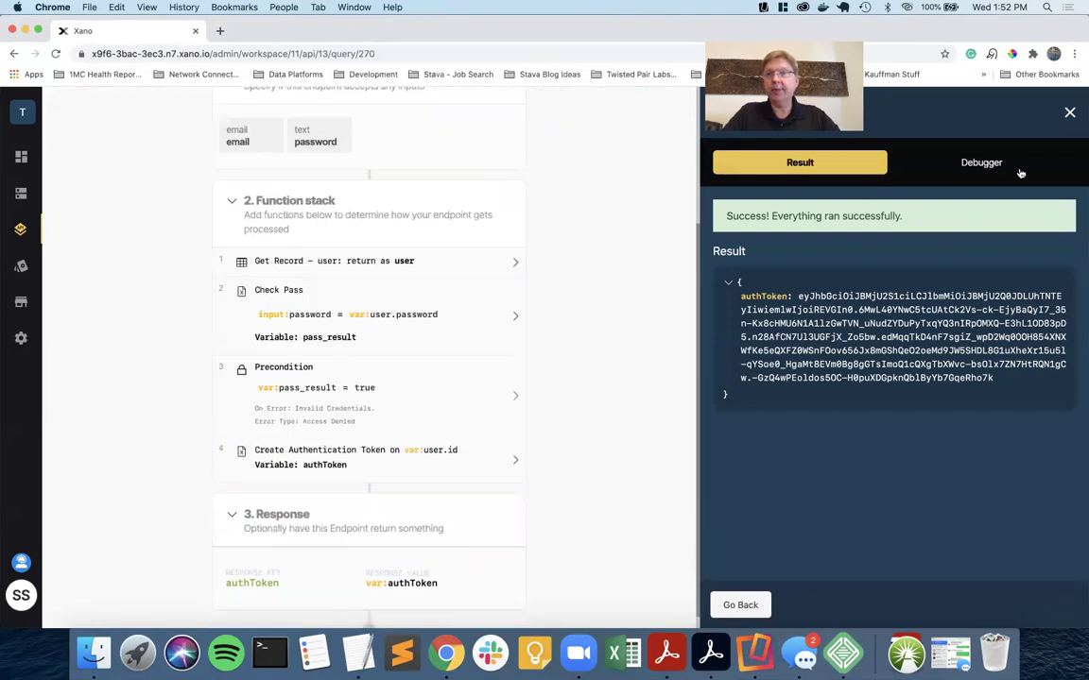
{"action": "left_click", "coordinate": [1070, 112]}
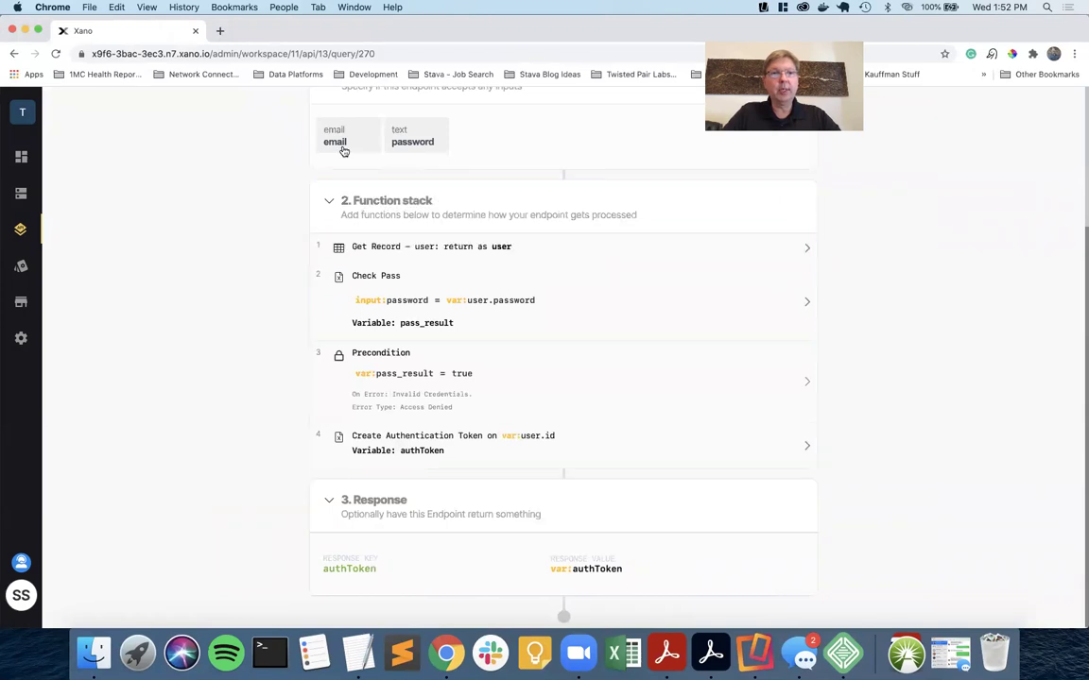
{"action": "left_click", "coordinate": [418, 246]}
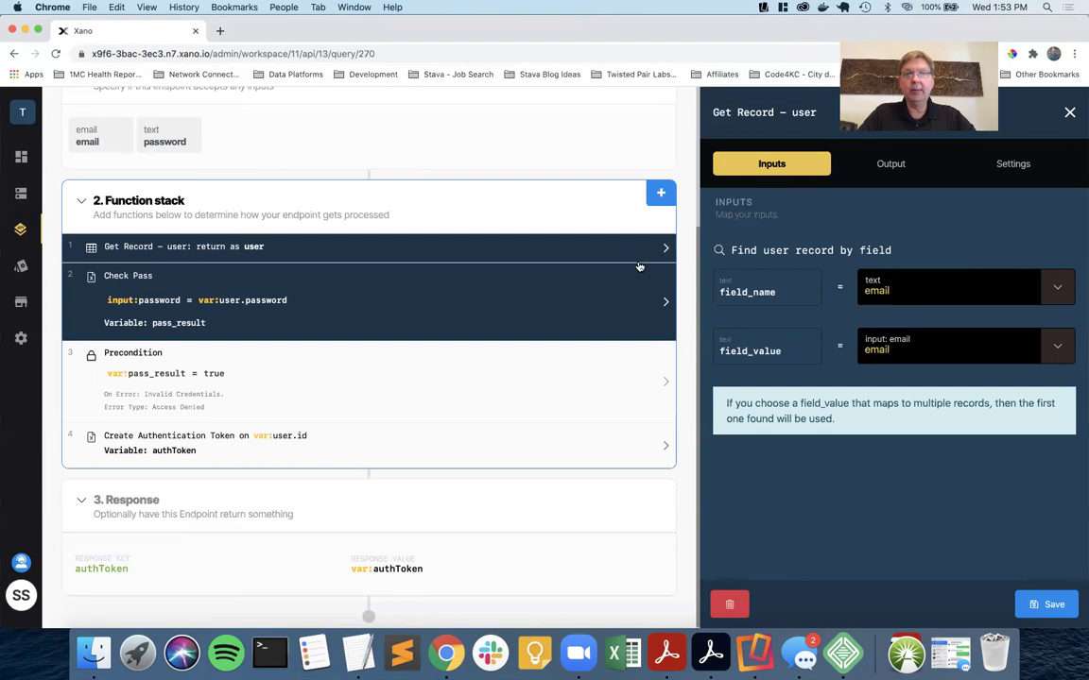
Browse Utility Functions without adding anything, then open the Check Password step comparing the password to user.password.
{"action": "left_click", "coordinate": [661, 195]}
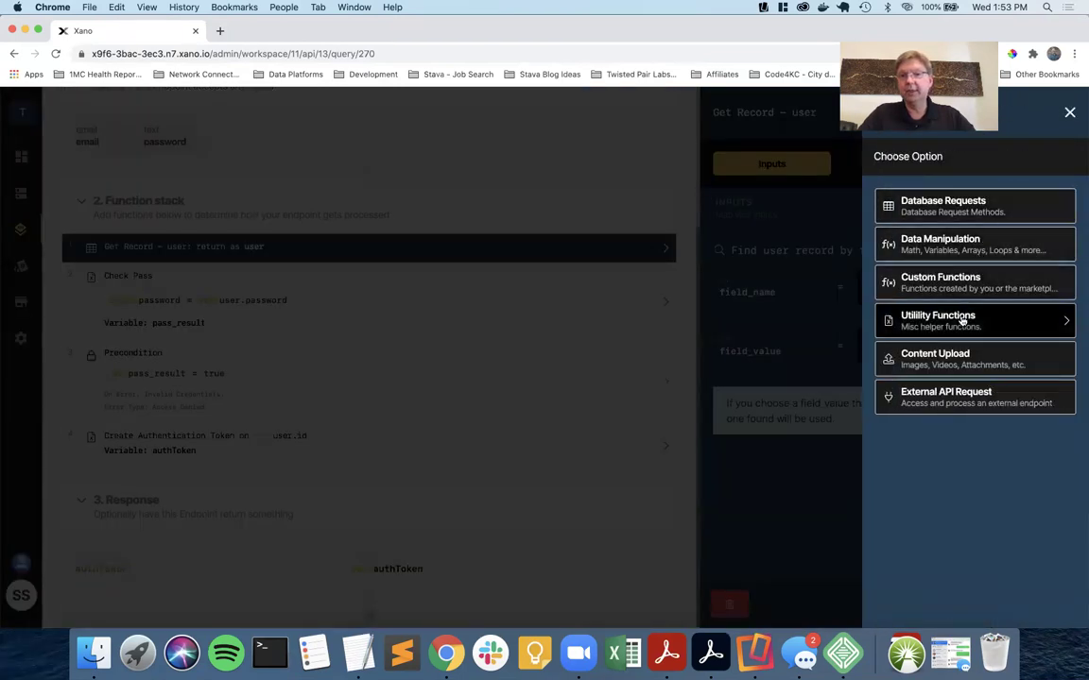
{"action": "left_click", "coordinate": [962, 321]}
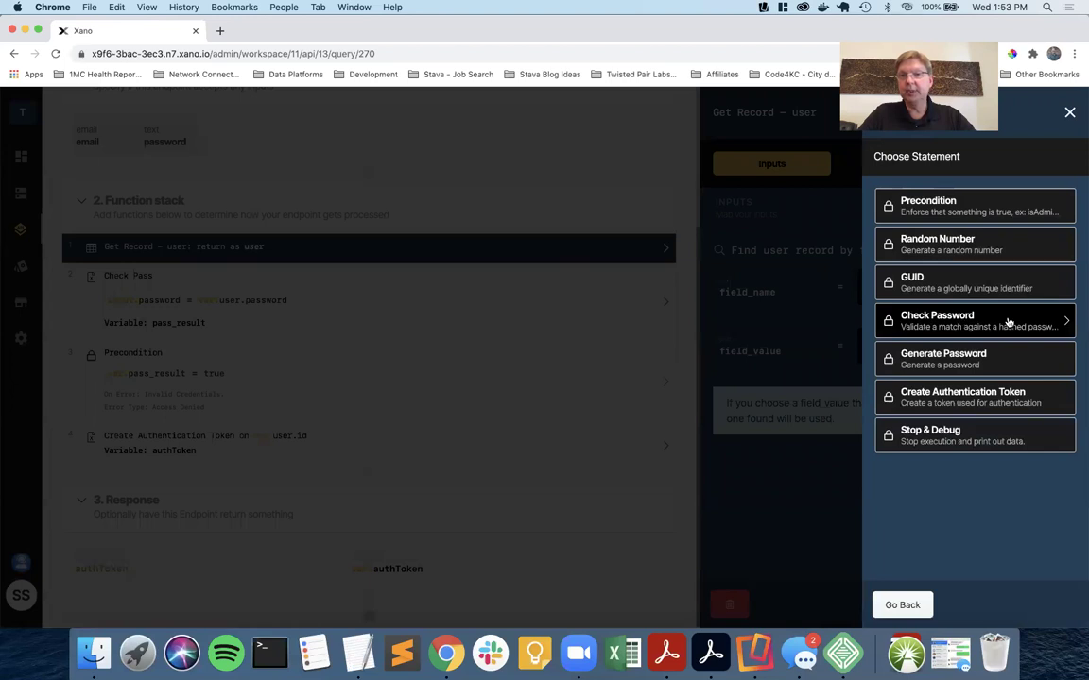
{"action": "left_click", "coordinate": [1069, 113]}
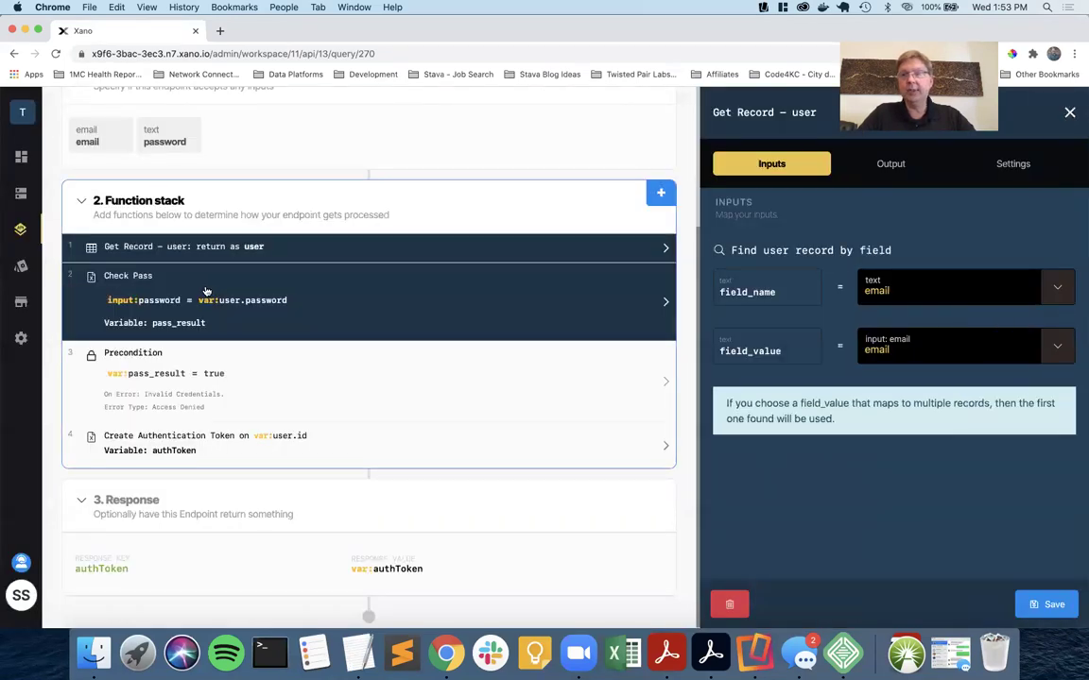
{"action": "left_click", "coordinate": [136, 297]}
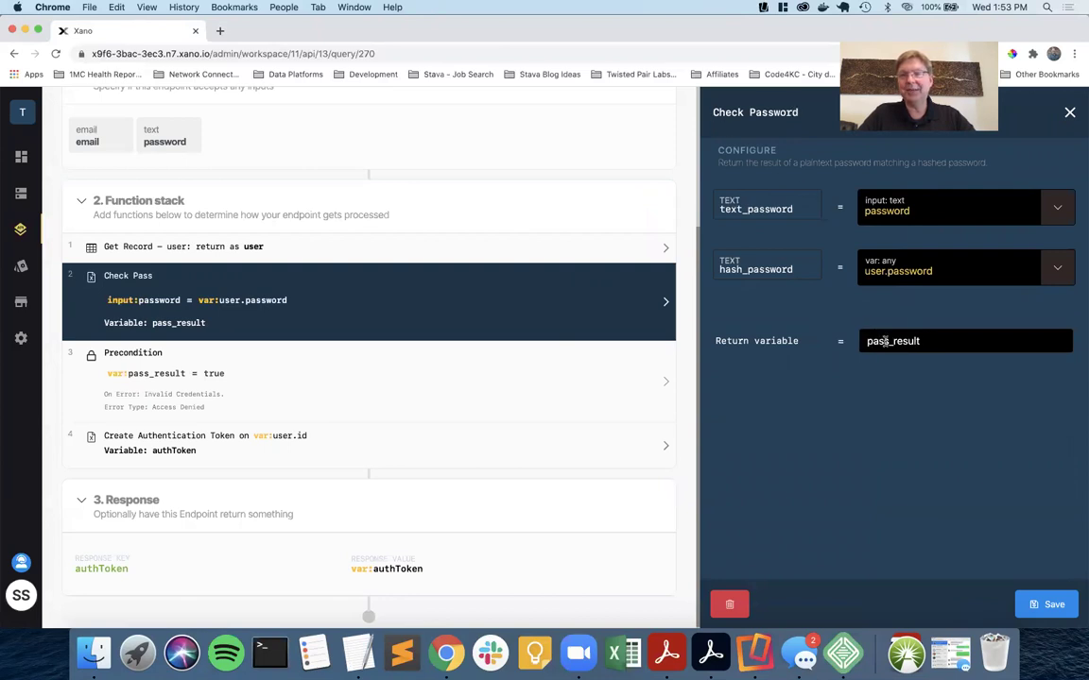
Review the Precondition and Create Authentication Token steps, confirming the authToken return variable, then close the settings.
{"action": "left_click", "coordinate": [1070, 112]}
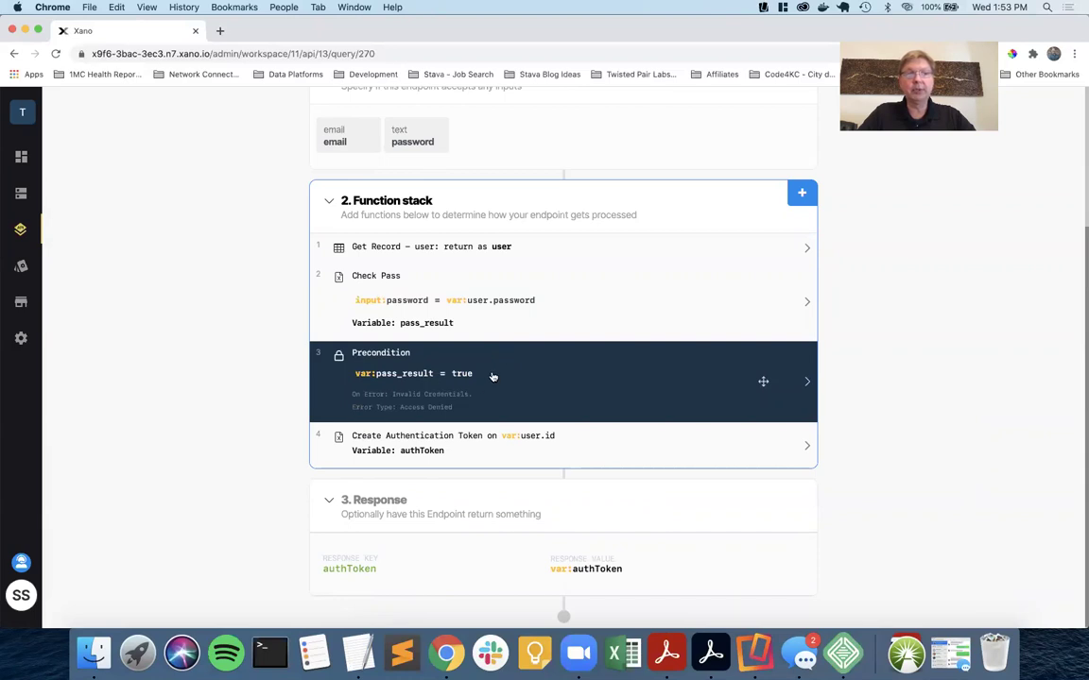
{"action": "left_click", "coordinate": [434, 395]}
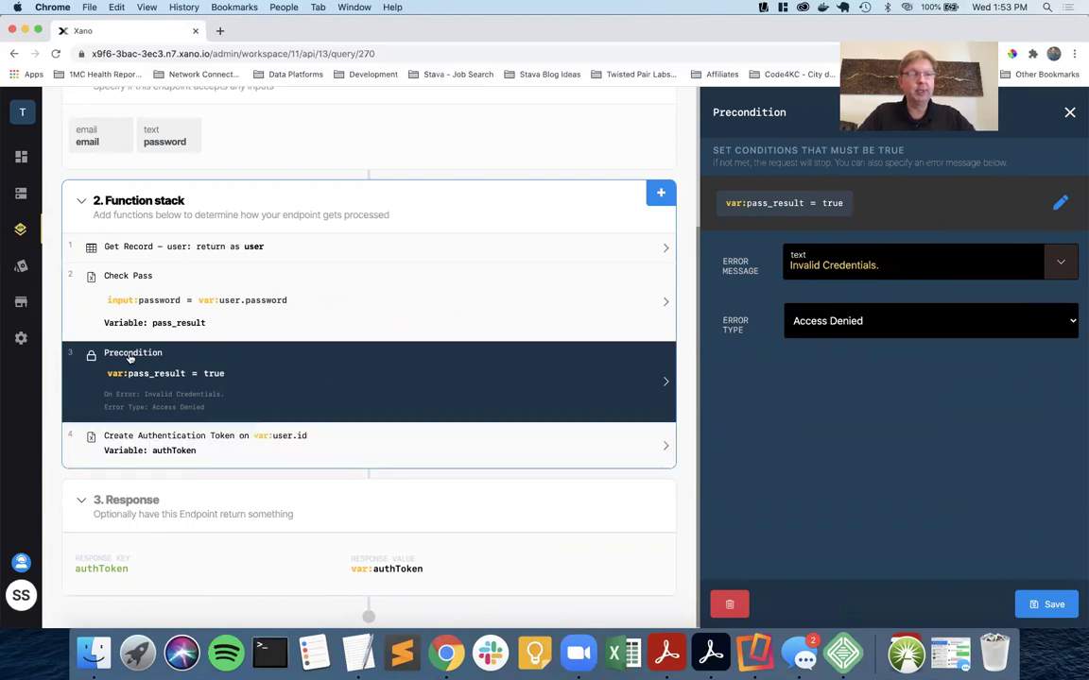
{"action": "left_click", "coordinate": [151, 448]}
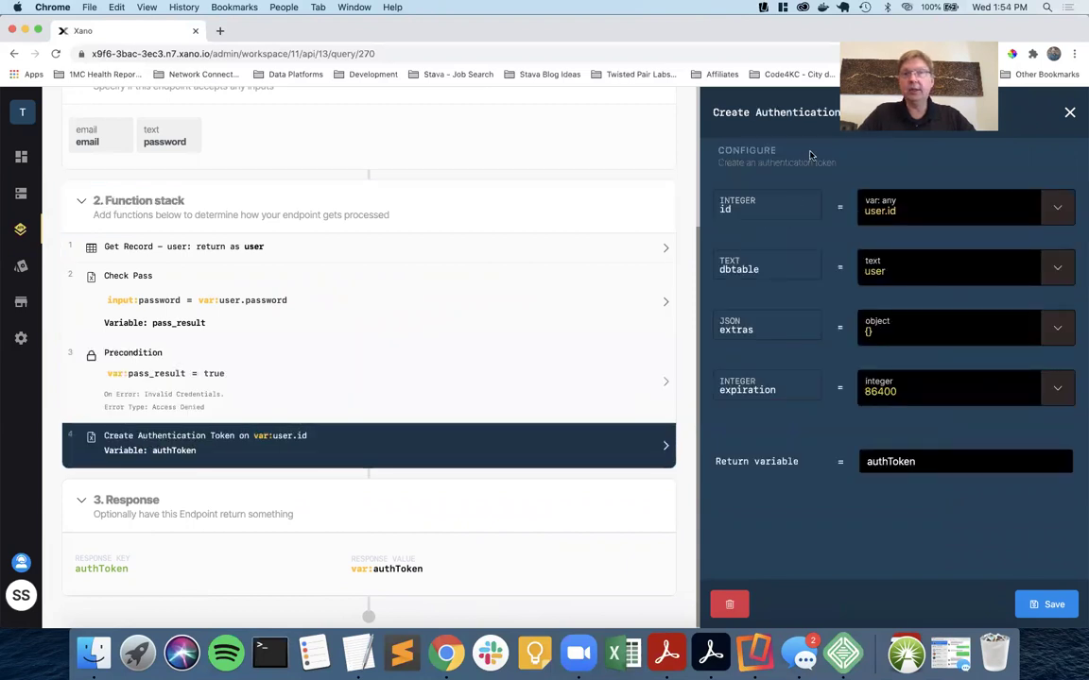
{"action": "double_click", "coordinate": [892, 461]}
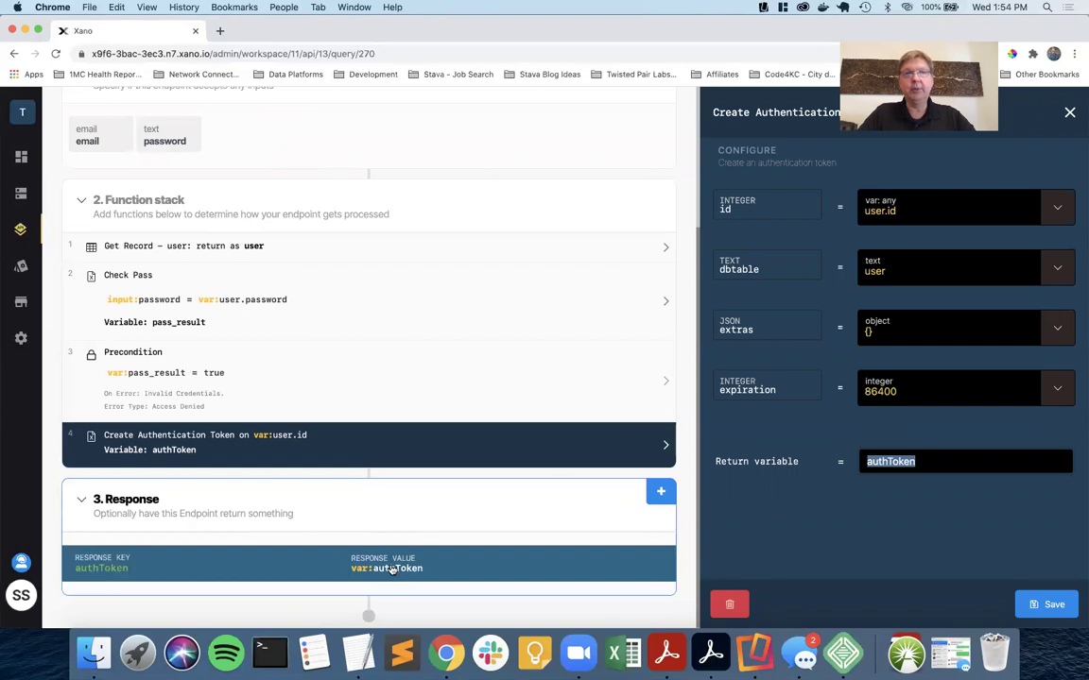
{"action": "left_click", "coordinate": [1068, 114]}
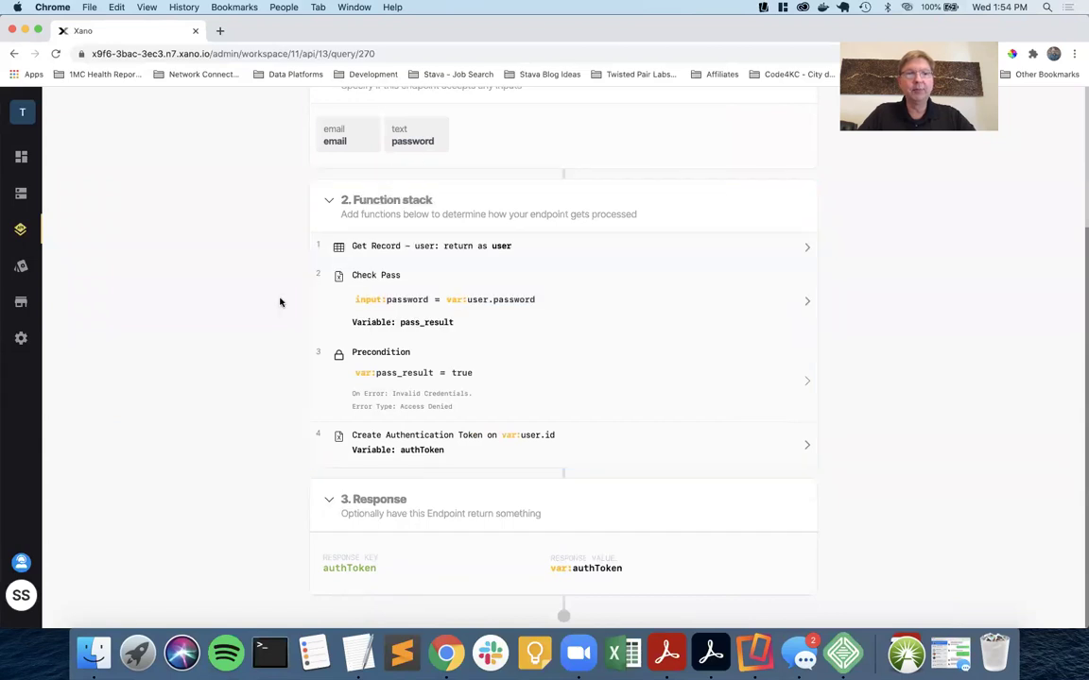
Copy the /auth/login endpoint URL from Xano and switch to the AppGyver builder.
{"action": "scroll", "coordinate": [279, 303], "scroll_direction": "up", "scroll_amount": 3}
{"action": "scroll", "coordinate": [280, 303], "scroll_direction": "up", "scroll_amount": 2}
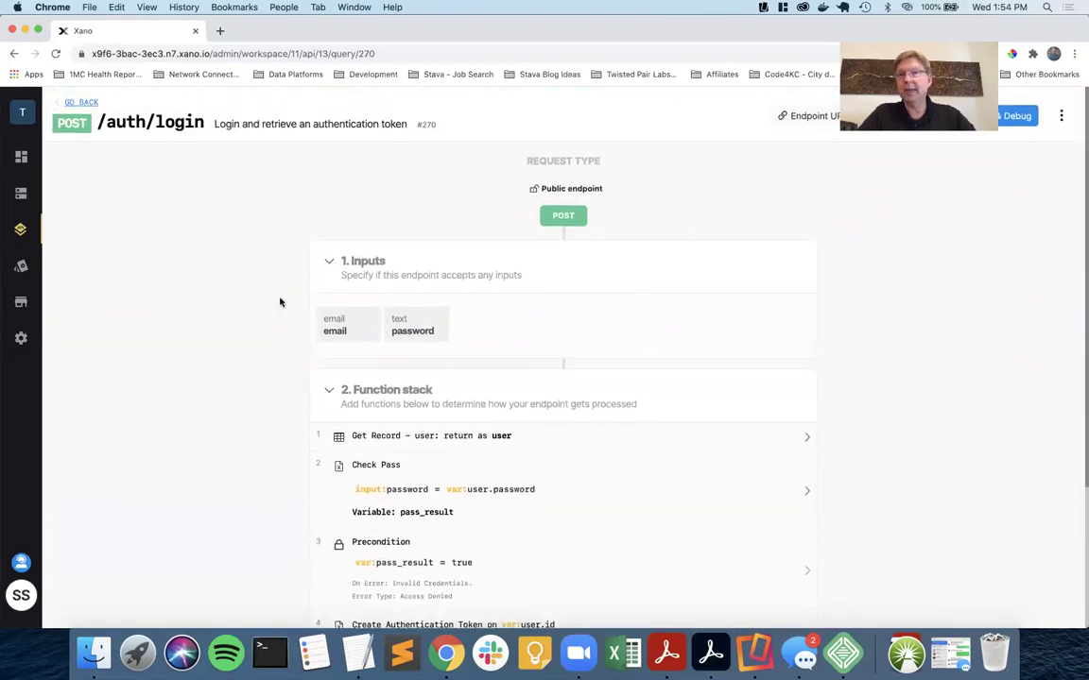
{"action": "scroll", "coordinate": [280, 302], "scroll_direction": "down", "scroll_amount": 4}
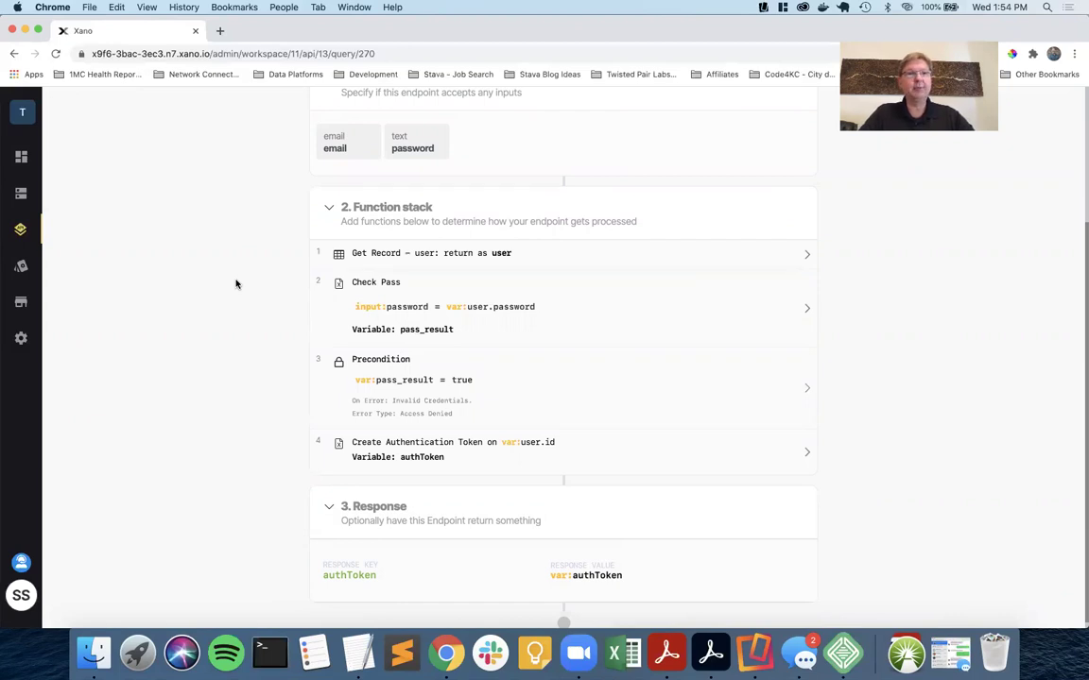
{"action": "scroll", "coordinate": [418, 233], "scroll_direction": "up", "scroll_amount": 3}
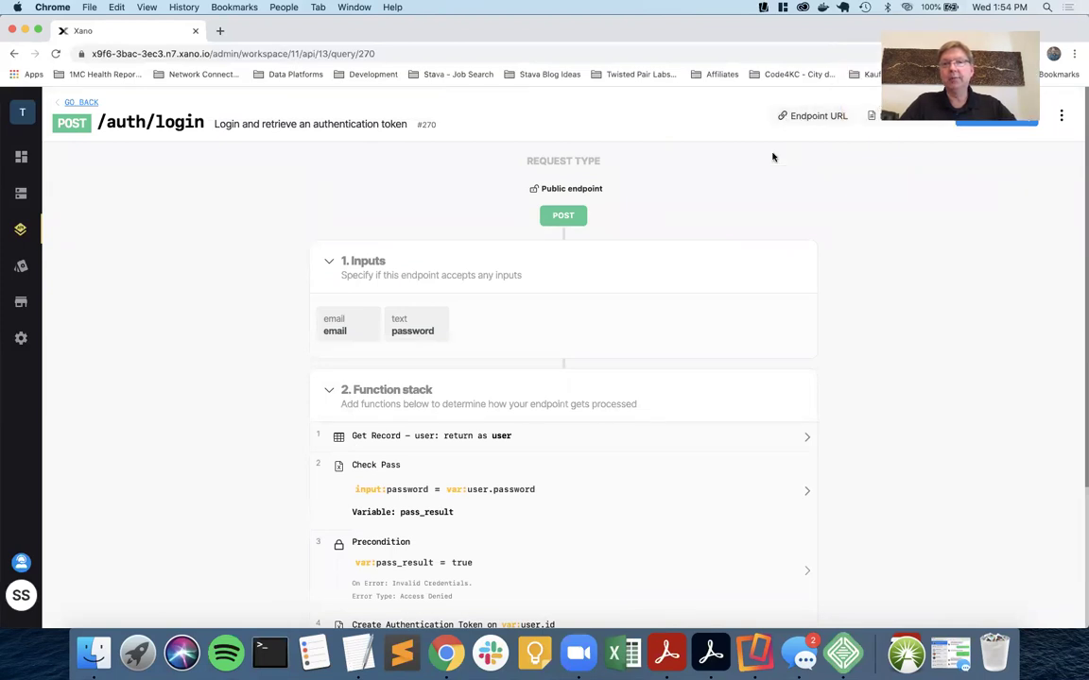
{"action": "left_click", "coordinate": [806, 116]}
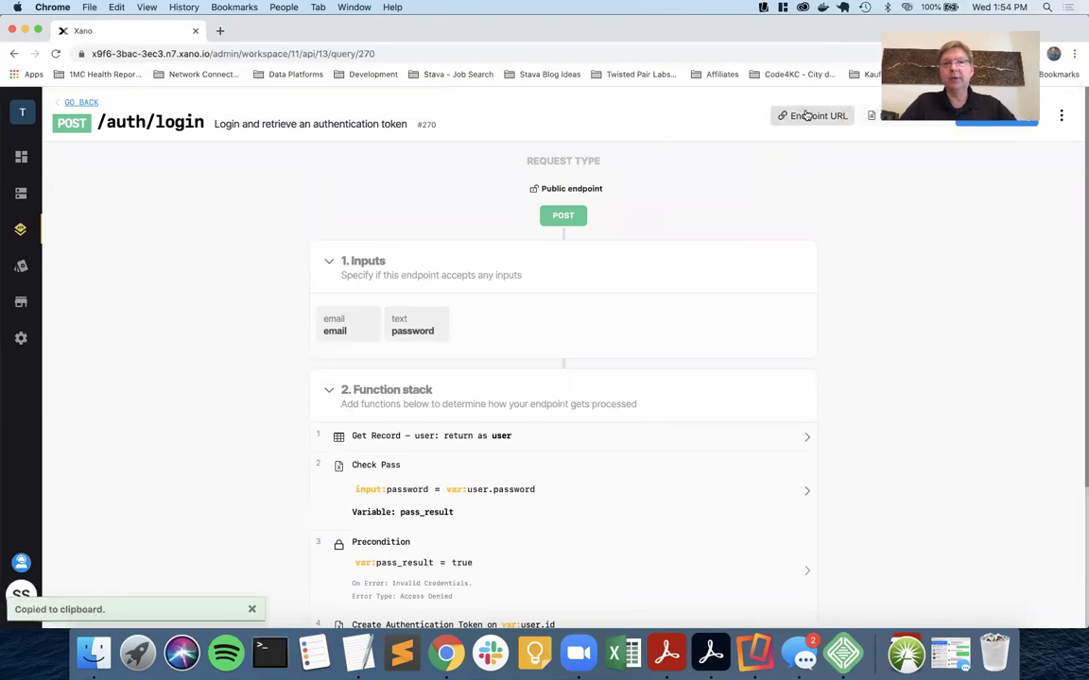
{"action": "key", "text": "ctrl+Right"}
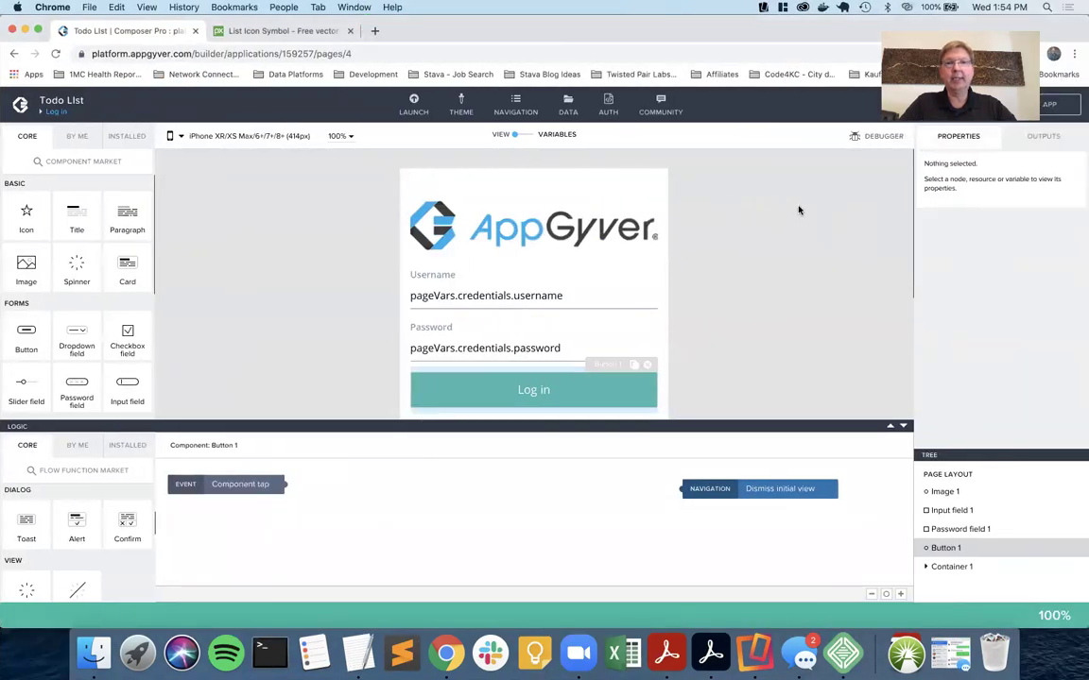
Create and save a REST API resource 'Login', described 'User login', using the pasted Xano login URL.
{"action": "left_click", "coordinate": [568, 111]}
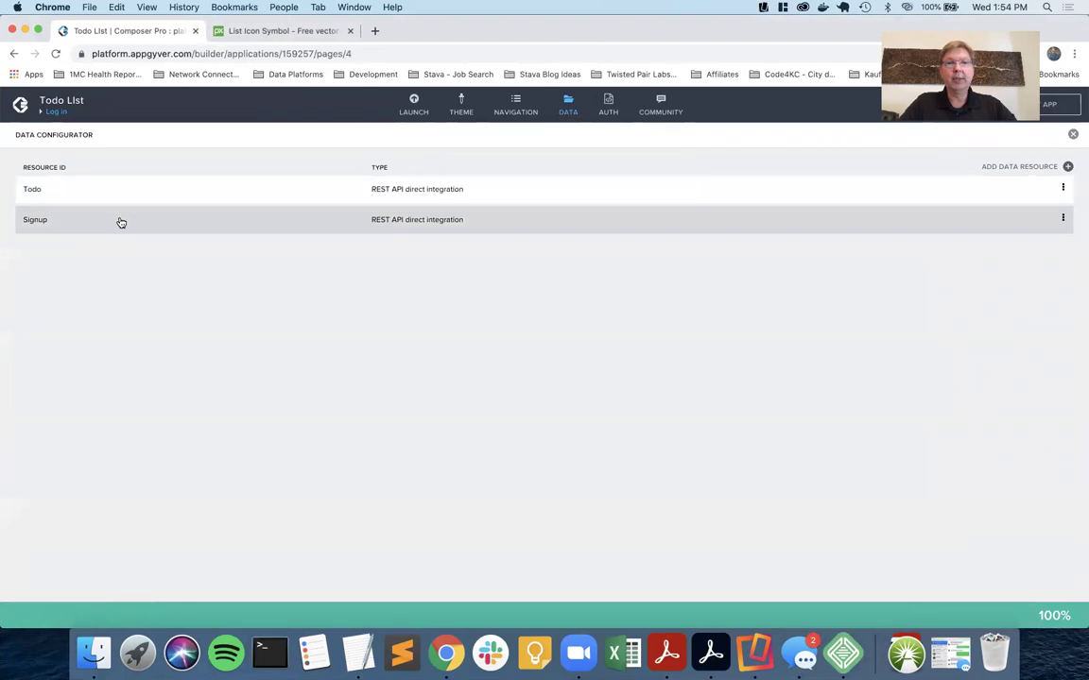
{"action": "left_click", "coordinate": [1069, 166]}
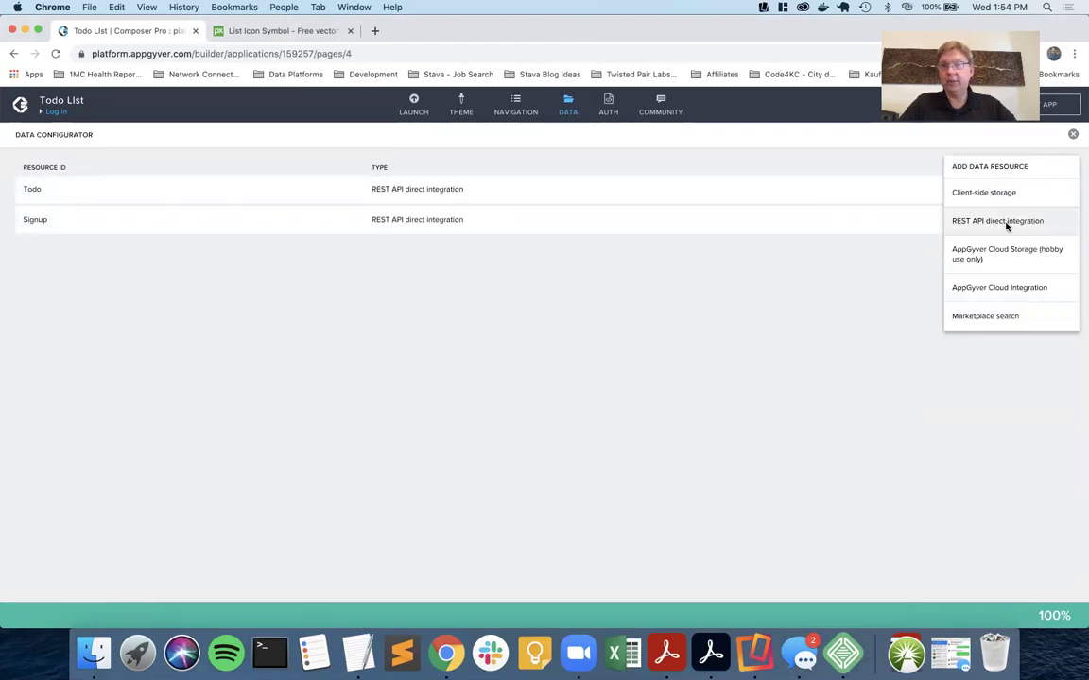
{"action": "left_click", "coordinate": [1008, 223]}
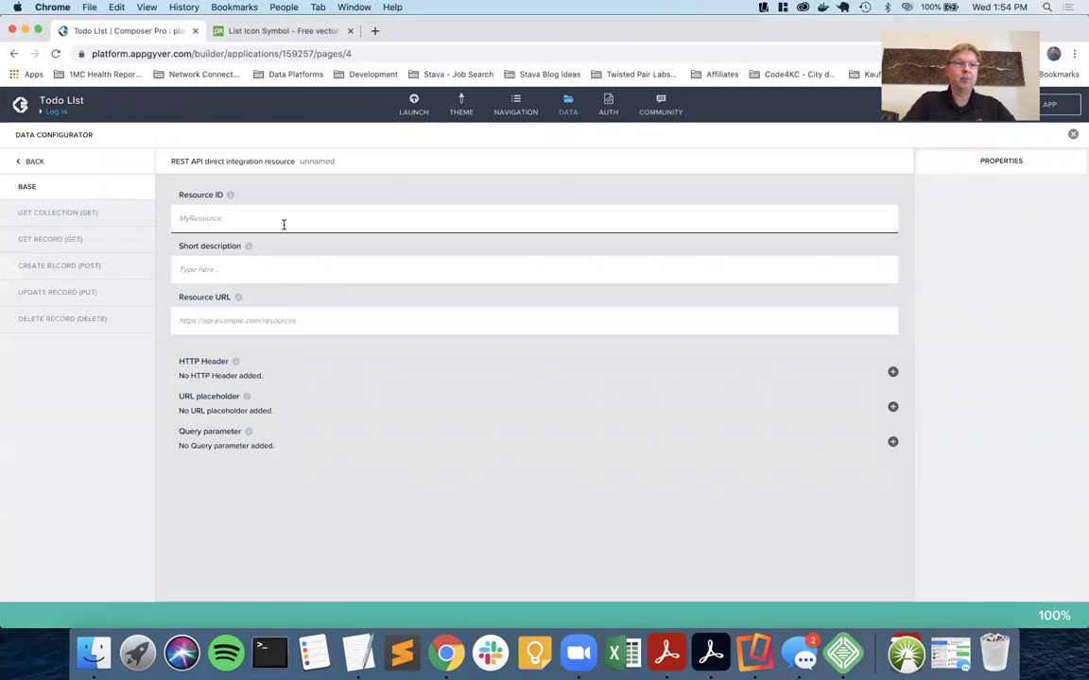
{"action": "type", "text": "Login"}
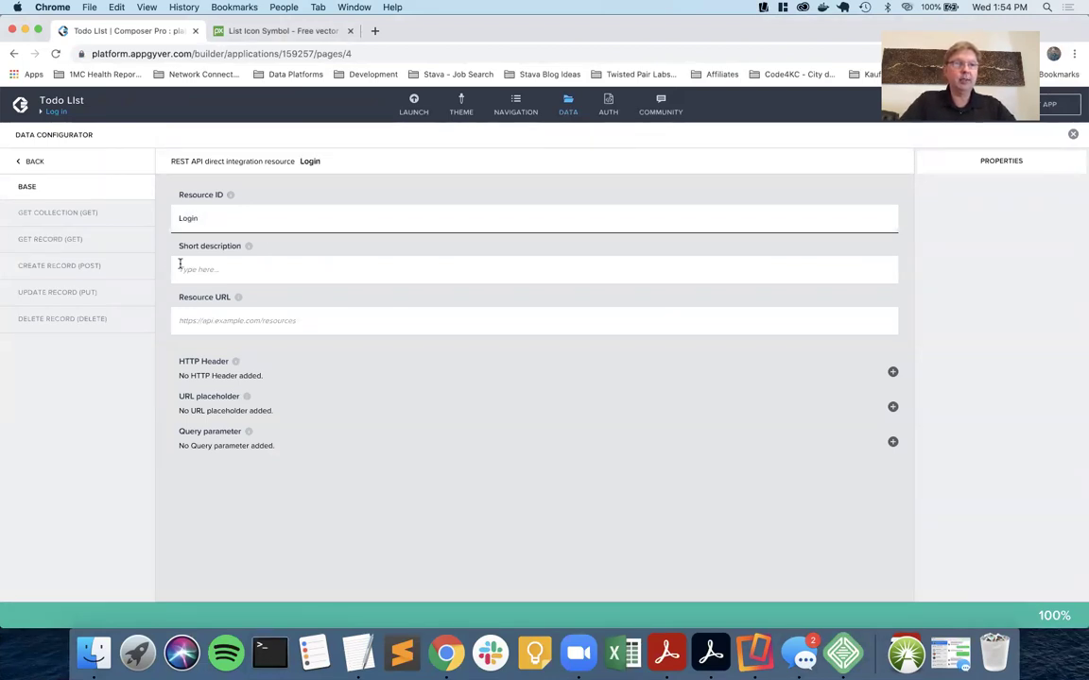
{"action": "left_click", "coordinate": [201, 267]}
{"action": "type", "text": "User lo"}
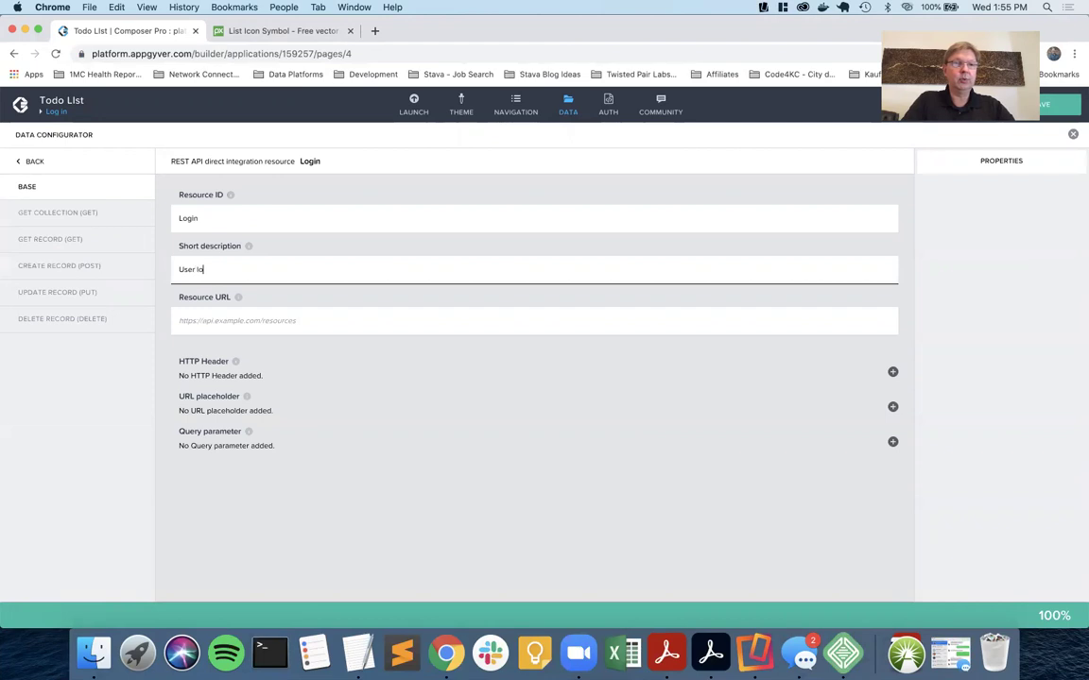
{"action": "left_click", "coordinate": [205, 321]}
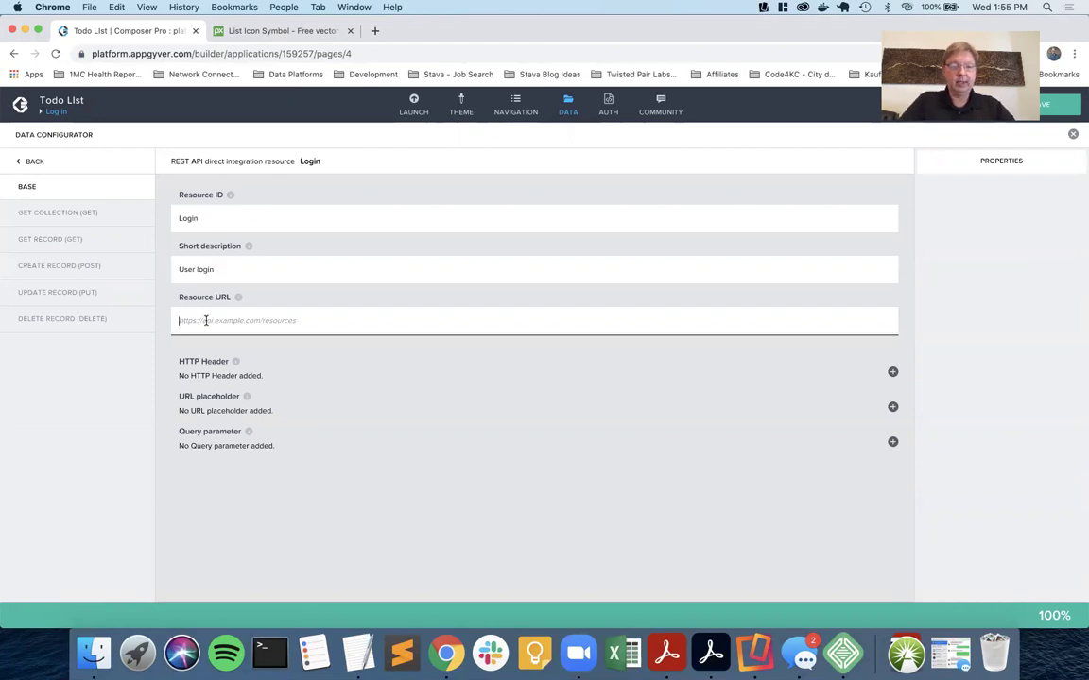
{"action": "key", "text": "super+v"}
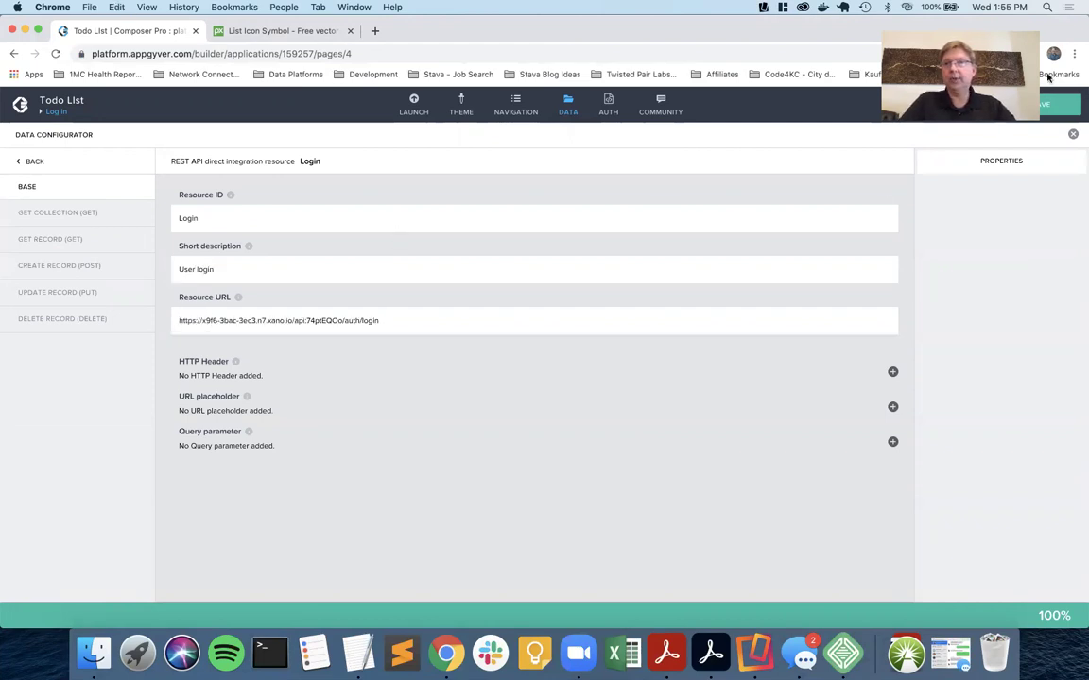
{"action": "left_click", "coordinate": [1060, 104]}
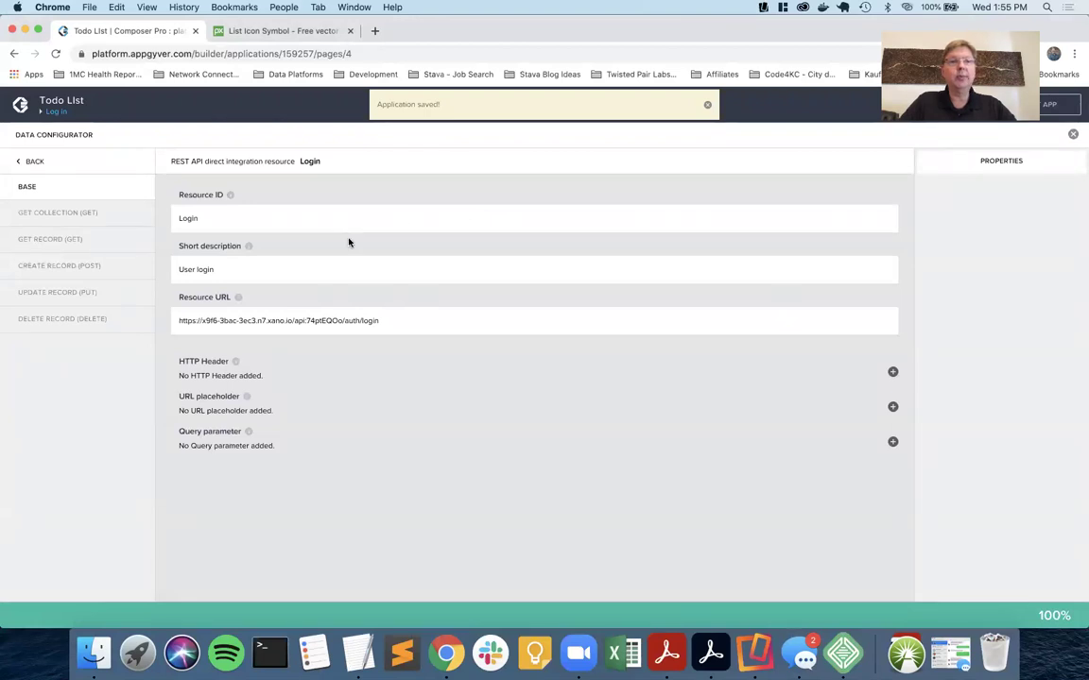
{"action": "key", "text": "super+grave"}
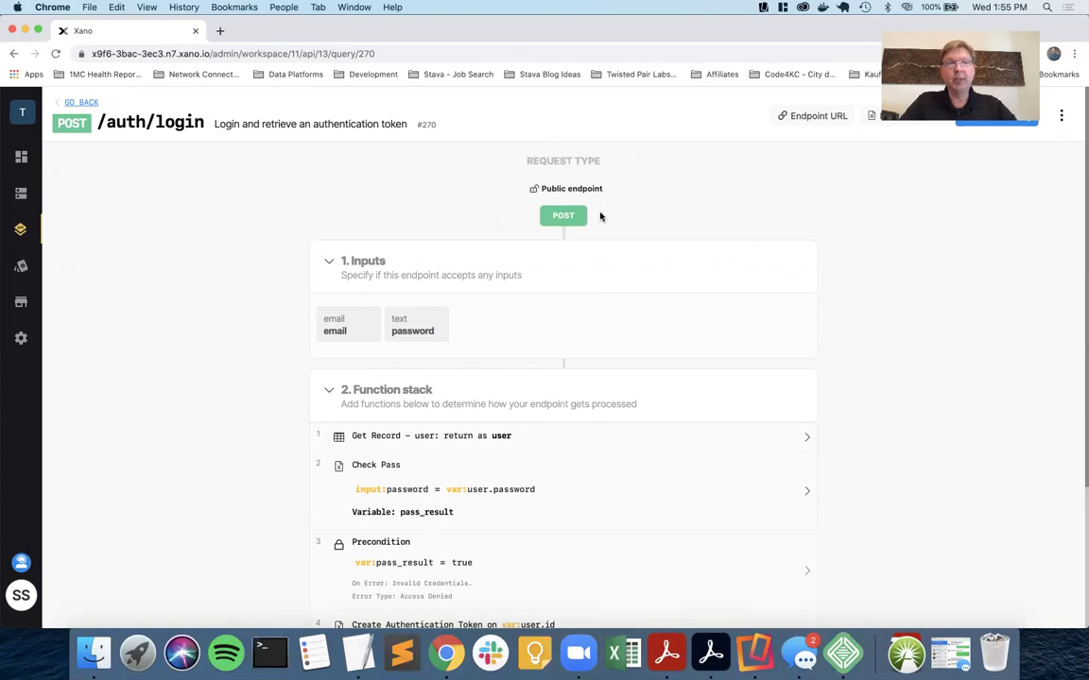
{"action": "key", "text": "super+grave"}
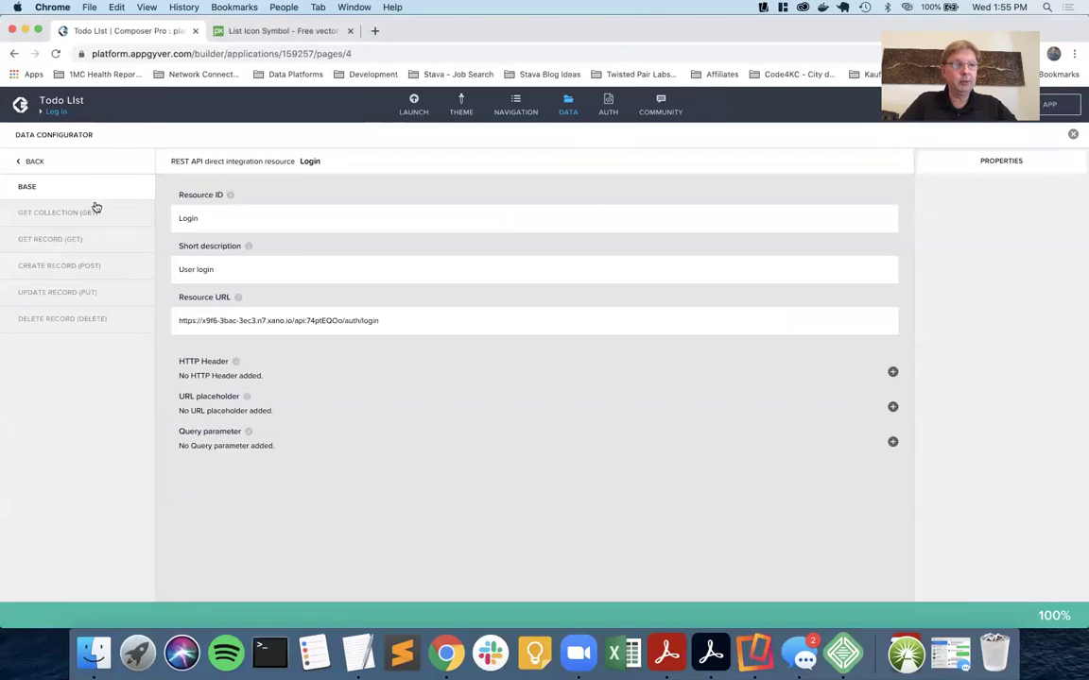
Enable the Login resource's Create record (POST) method and bring up its SCHEMA settings.
{"action": "left_click", "coordinate": [60, 267]}
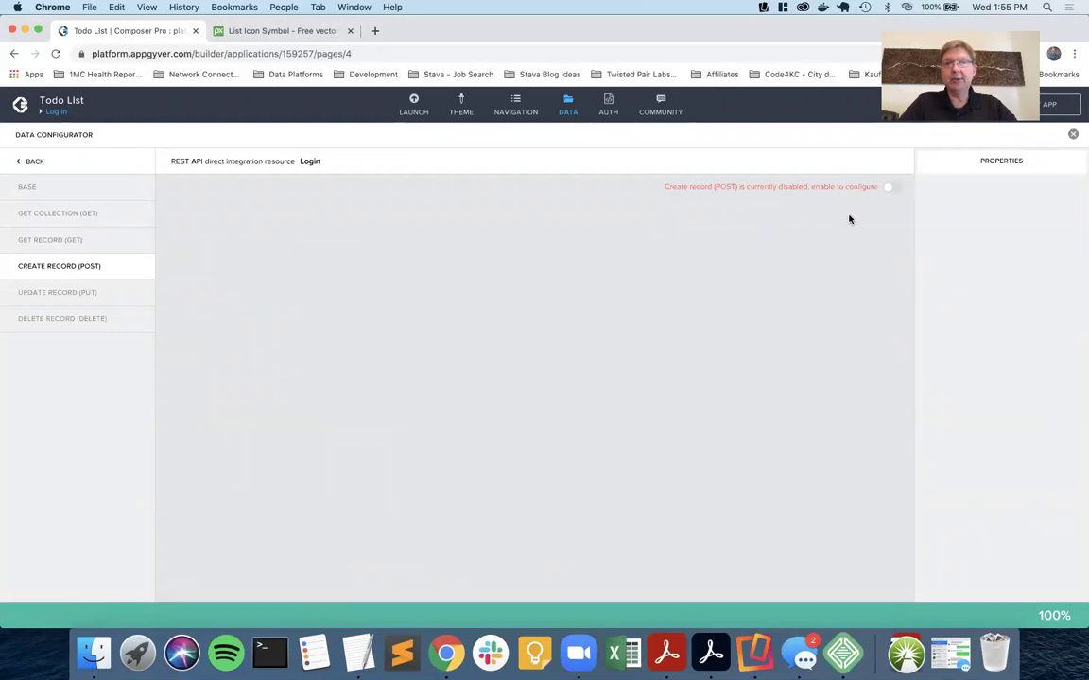
{"action": "left_click", "coordinate": [894, 187]}
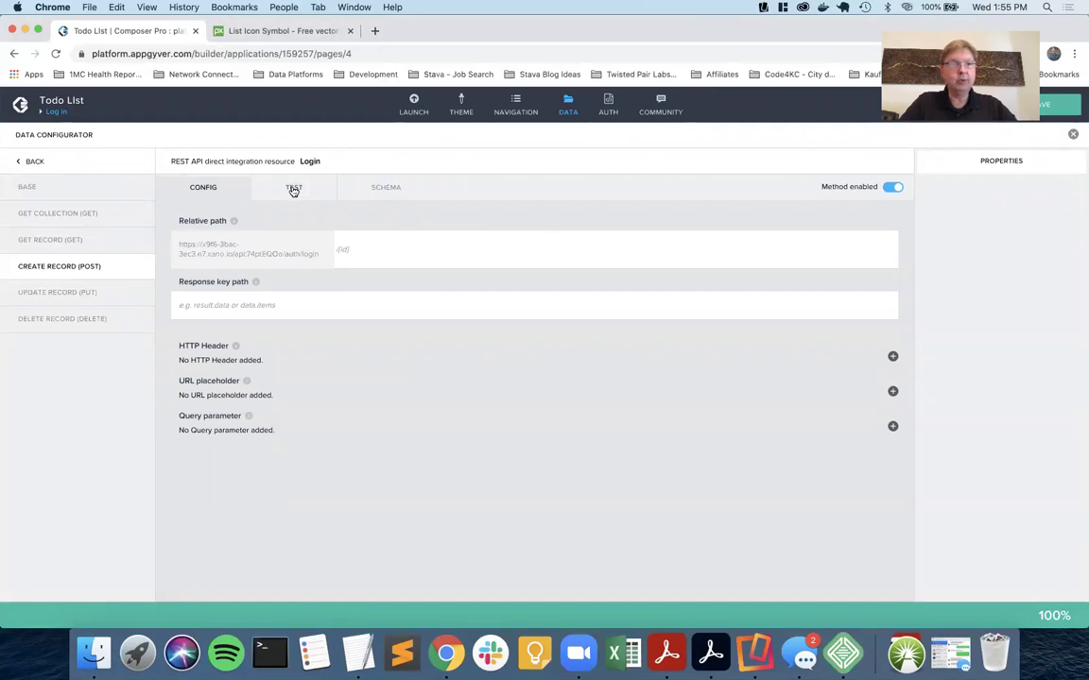
{"action": "left_click", "coordinate": [383, 192]}
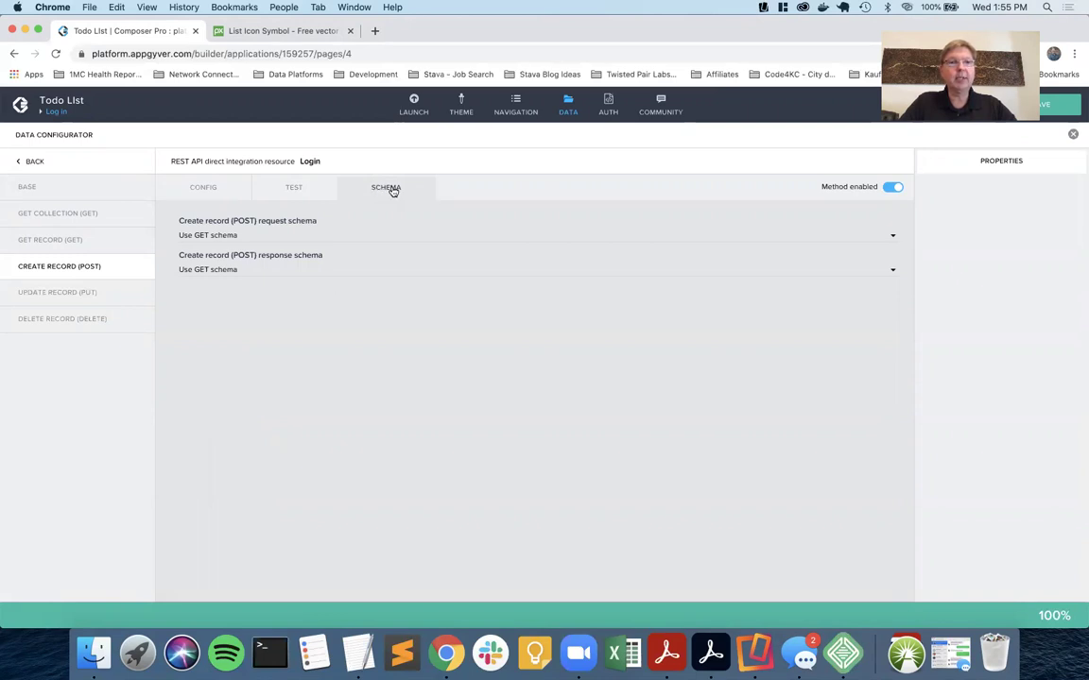
Set a custom request schema with 'email' (Email) and 'password' (Password) properties.
{"action": "left_click", "coordinate": [215, 238]}
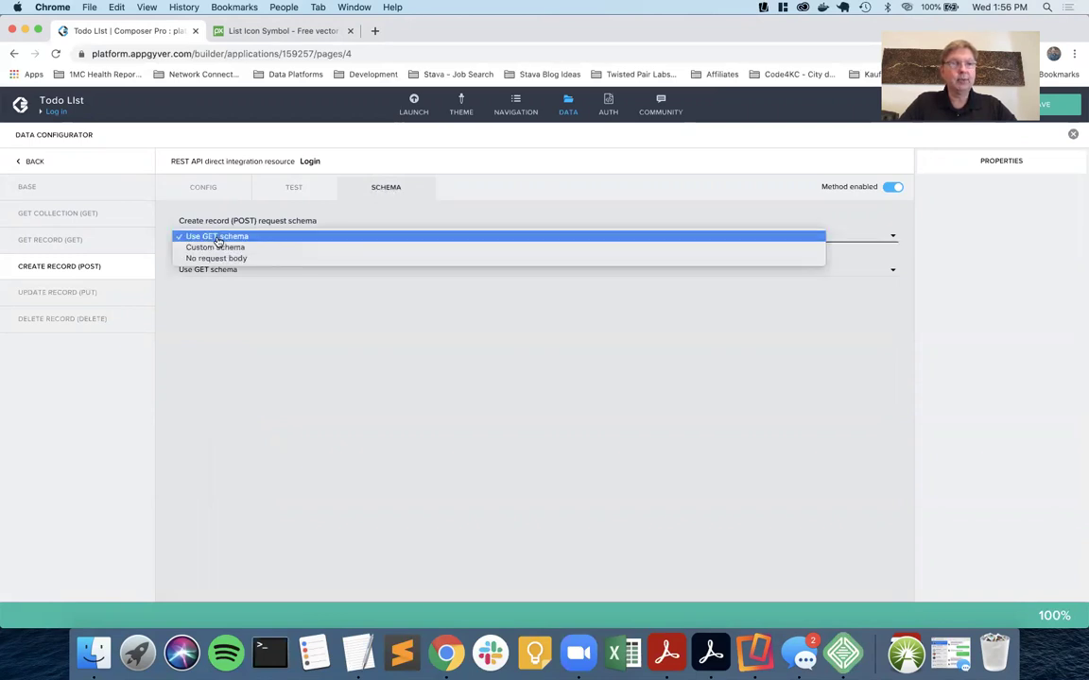
{"action": "left_click", "coordinate": [242, 248]}
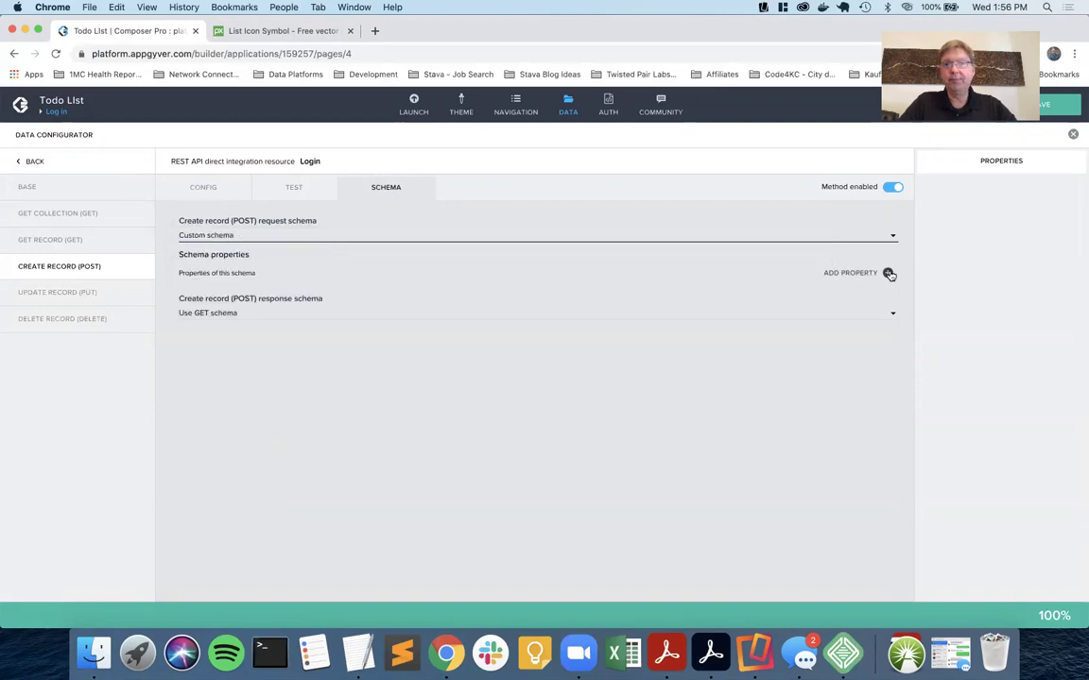
{"action": "left_click", "coordinate": [888, 273]}
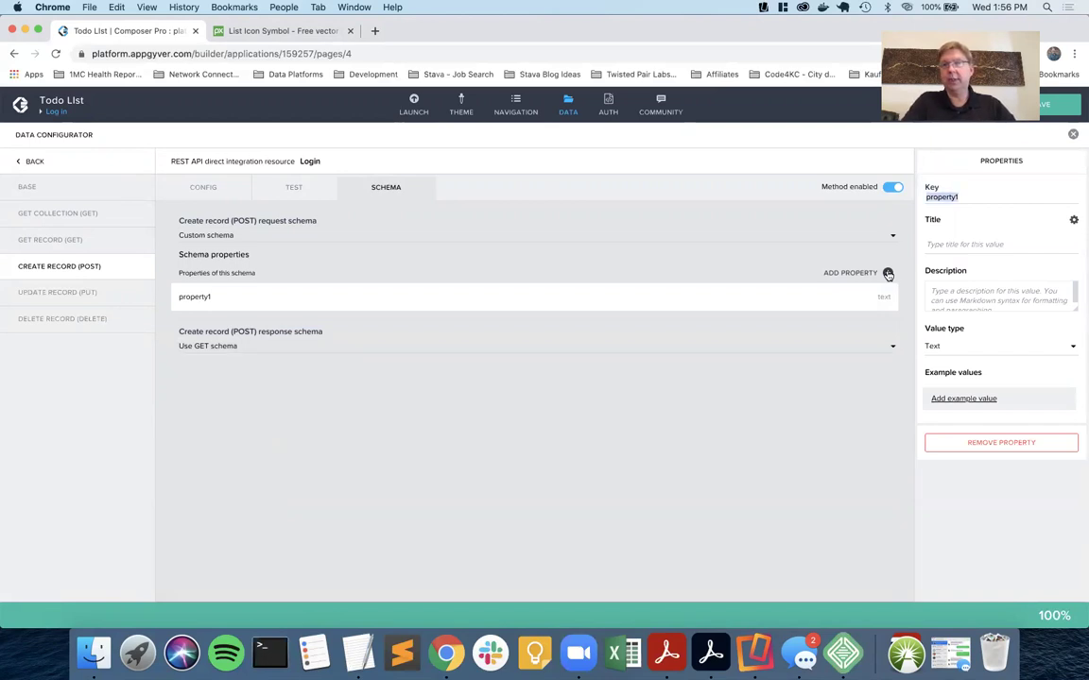
{"action": "type", "text": "email"}
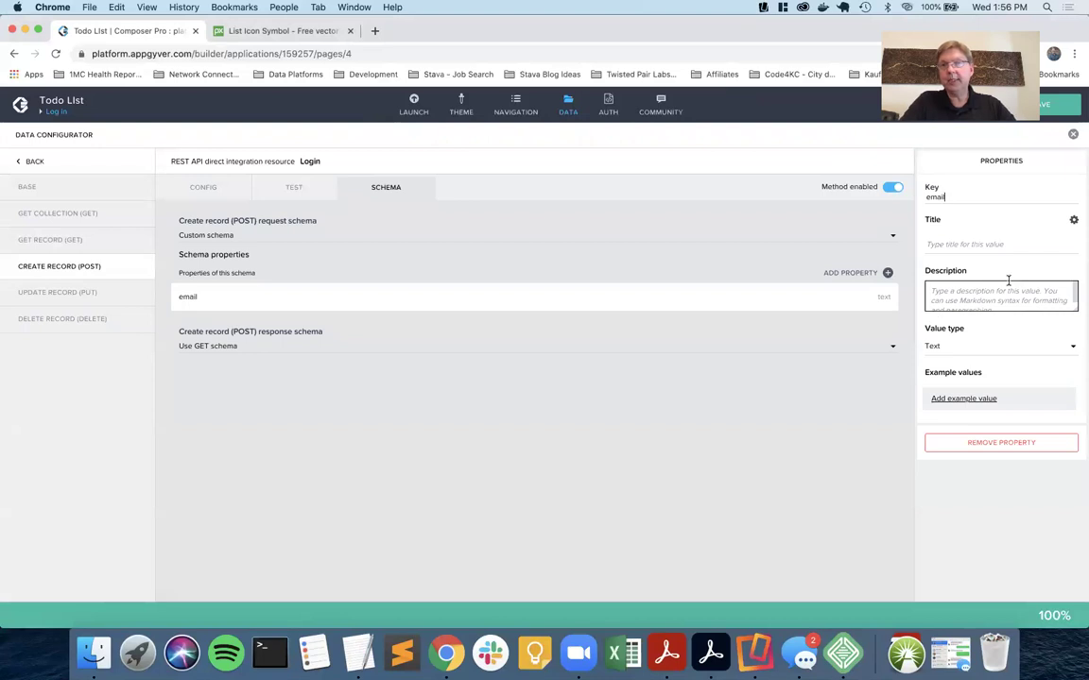
{"action": "type", "text": "Email"}
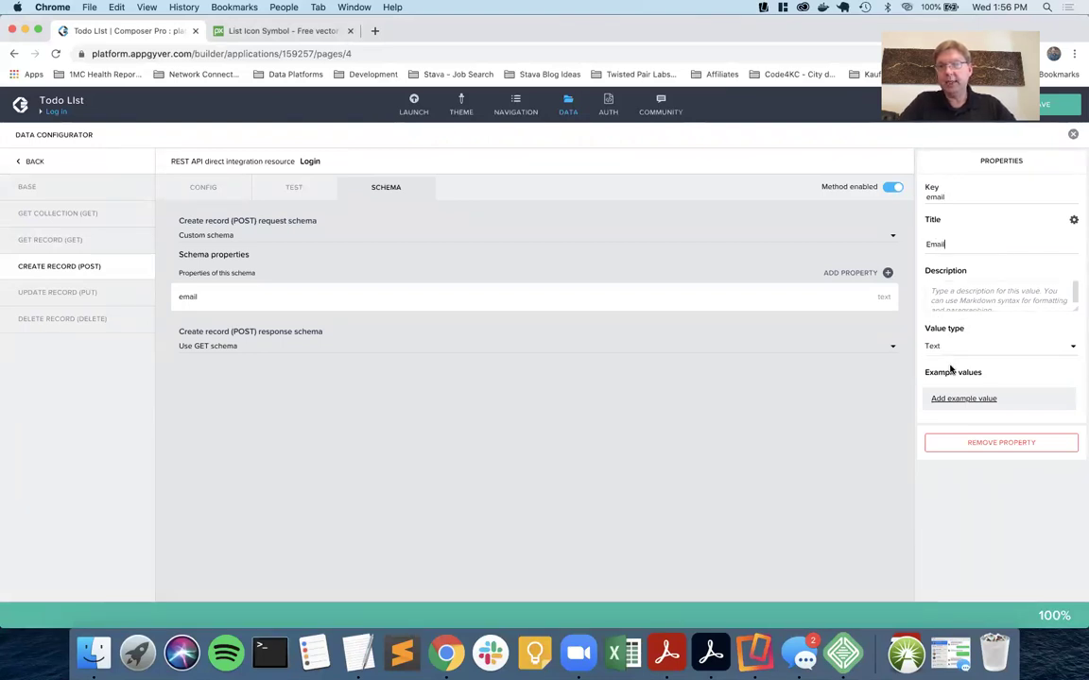
{"action": "left_click", "coordinate": [886, 273]}
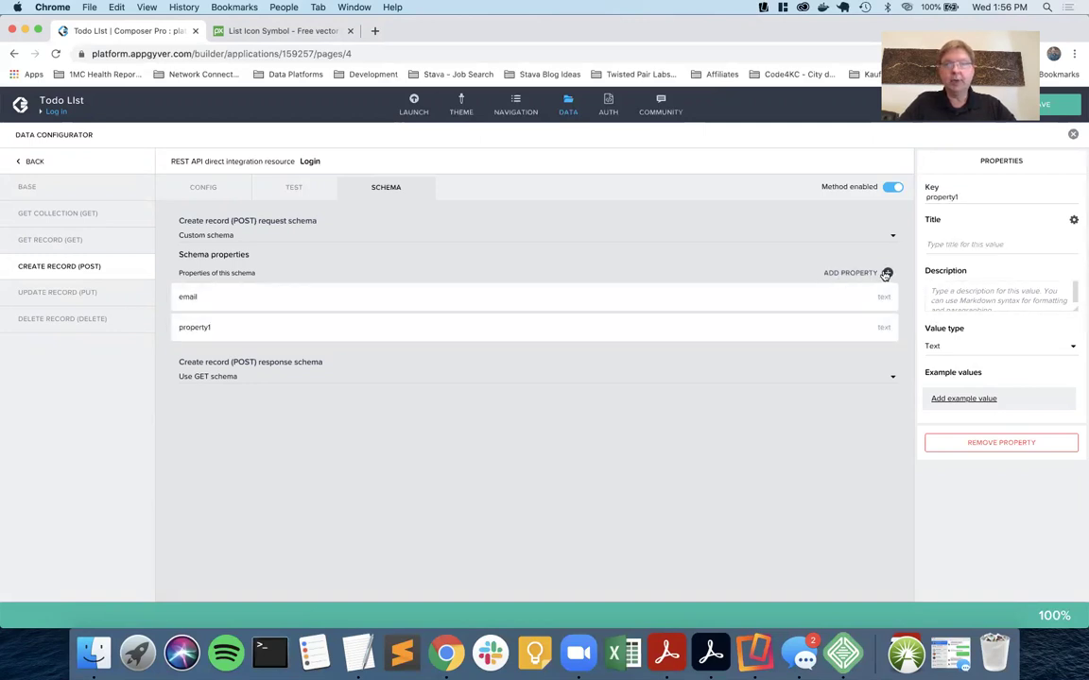
{"action": "double_click", "coordinate": [981, 194]}
{"action": "type", "text": "password"}
{"action": "left_click", "coordinate": [955, 246]}
{"action": "type", "text": "Passwo"}
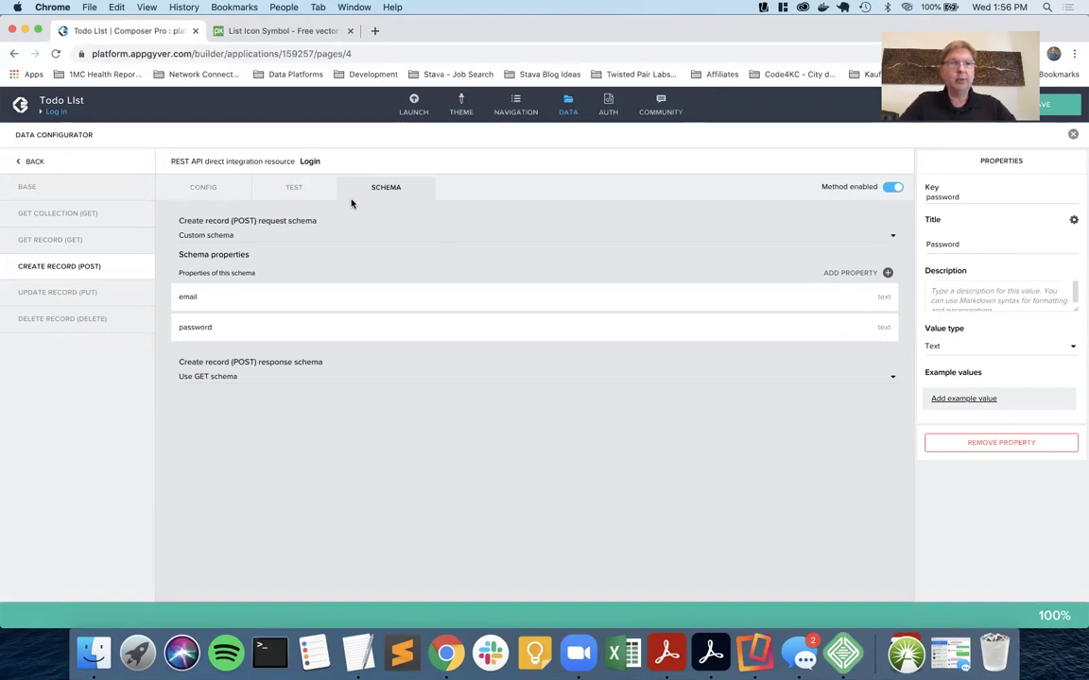
In the TEST tab, open the custom object and enter a test email address.
{"action": "left_click", "coordinate": [300, 193]}
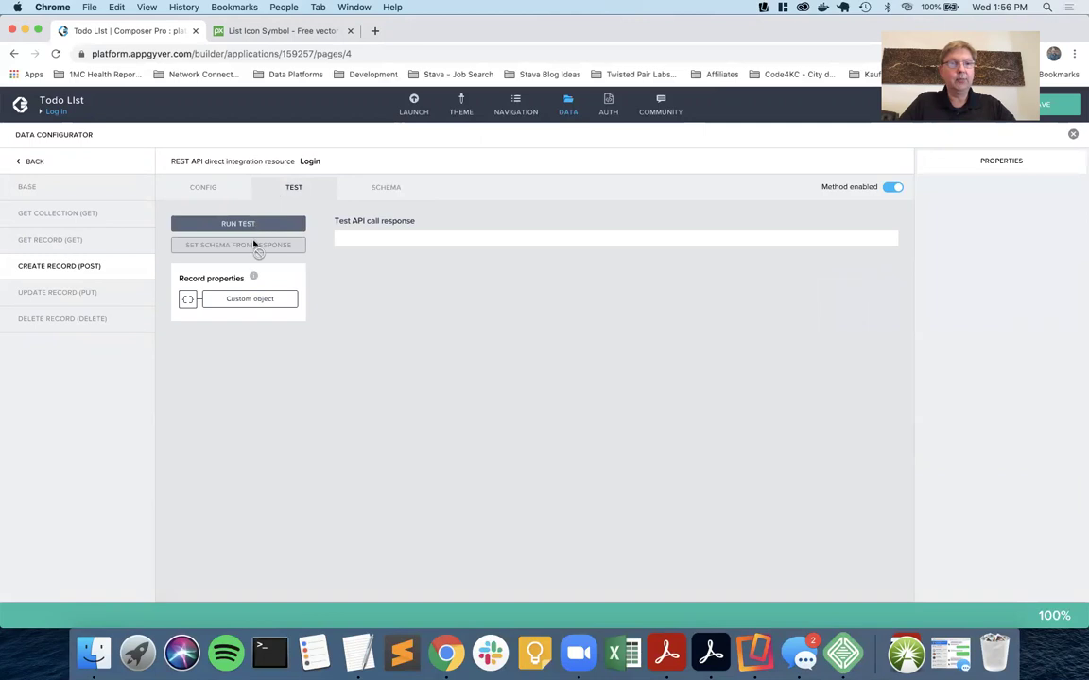
{"action": "left_click", "coordinate": [250, 299]}
{"action": "left_click", "coordinate": [352, 304]}
{"action": "type", "text": "ta2@email.com"}
Enter the test password, run the Login POST test, and set the schema from its authToken response.
{"action": "key", "text": "Tab"}
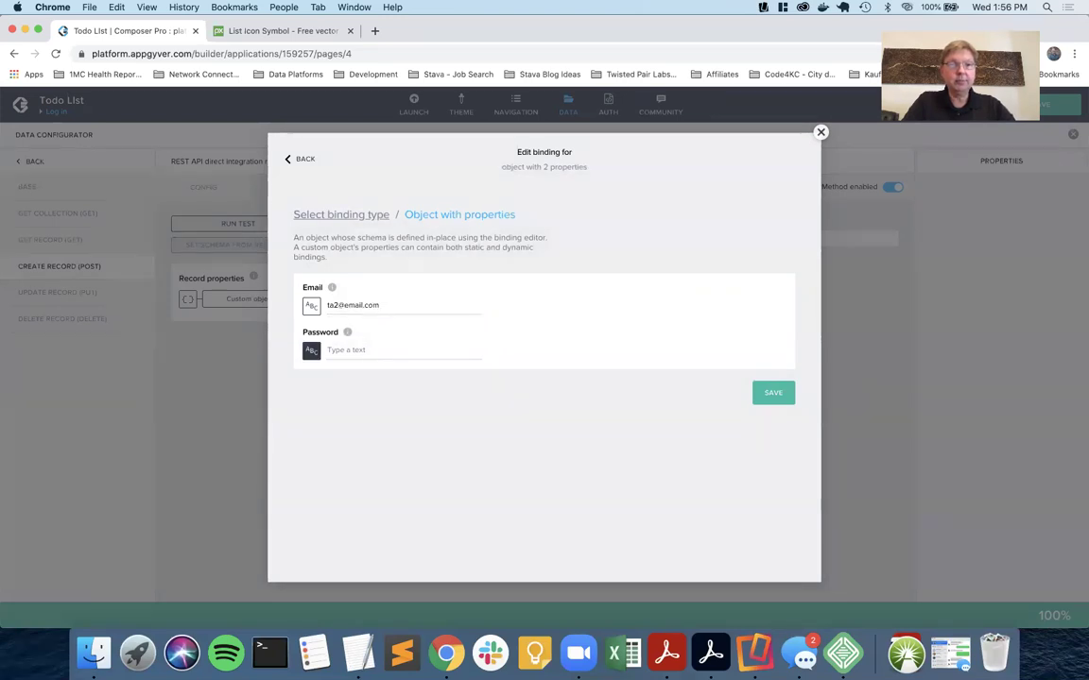
{"action": "type", "text": "password1"}
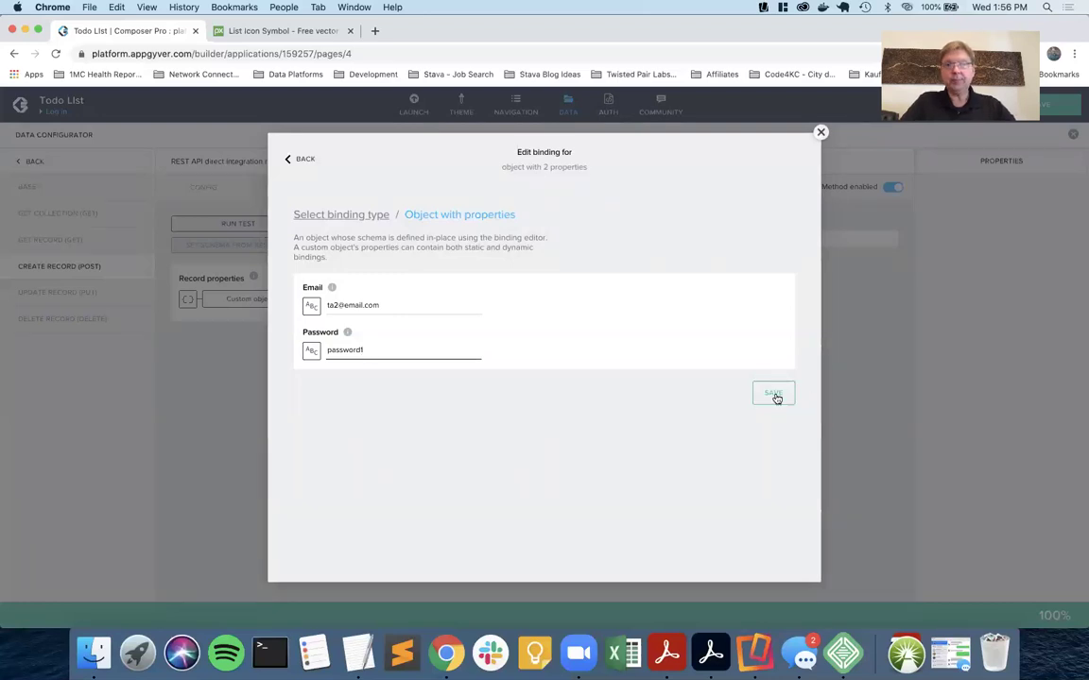
{"action": "left_click", "coordinate": [774, 395]}
{"action": "left_click", "coordinate": [283, 225]}
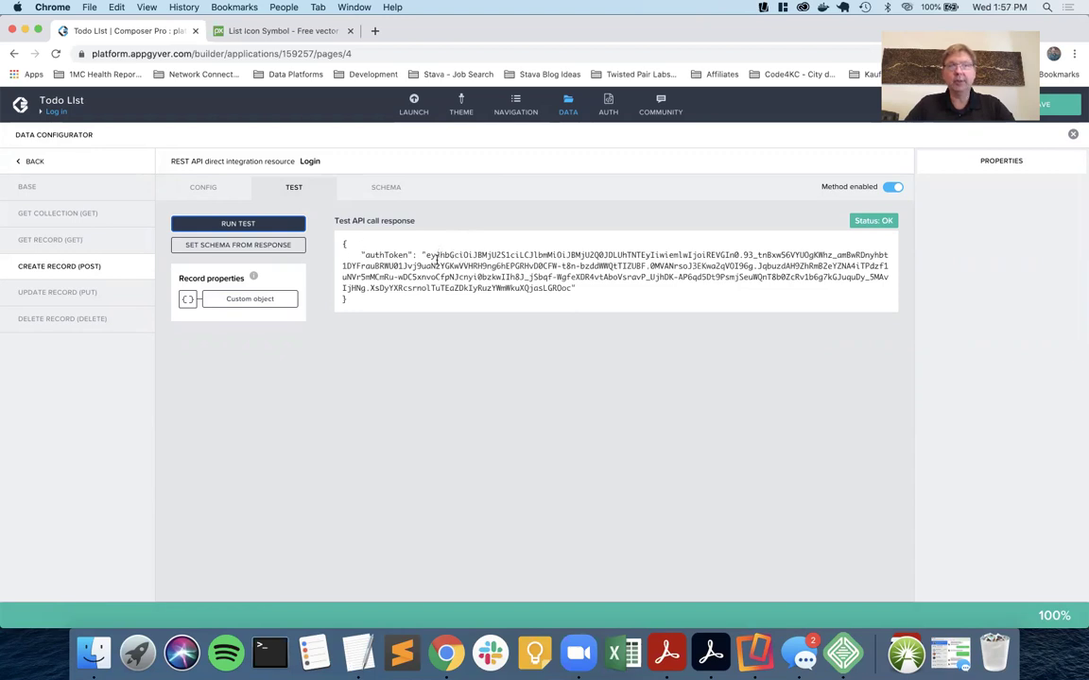
{"action": "left_click", "coordinate": [247, 244]}
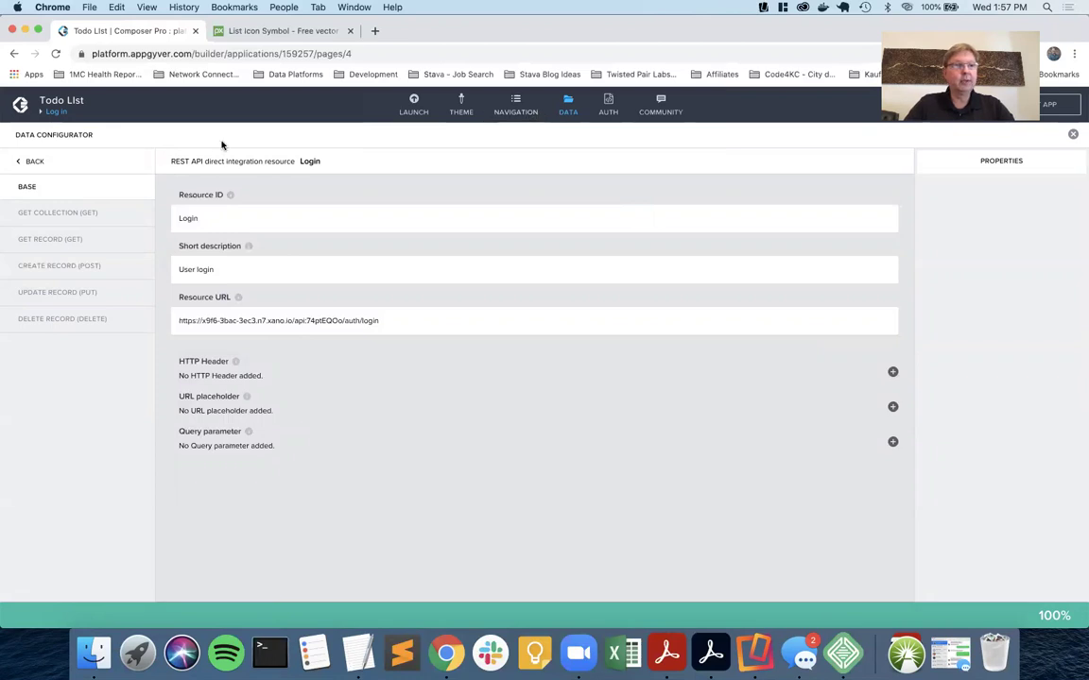
On the Log in page, select the Log in button and add Create record after Component tap.
{"action": "left_click", "coordinate": [53, 111]}
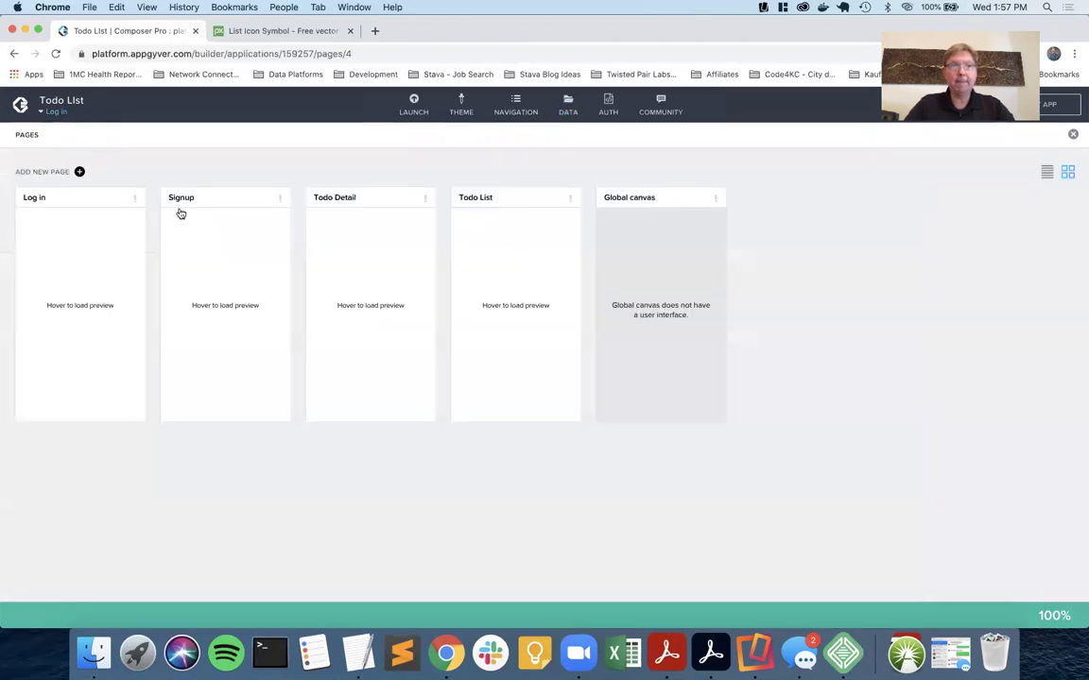
{"action": "left_click", "coordinate": [94, 197]}
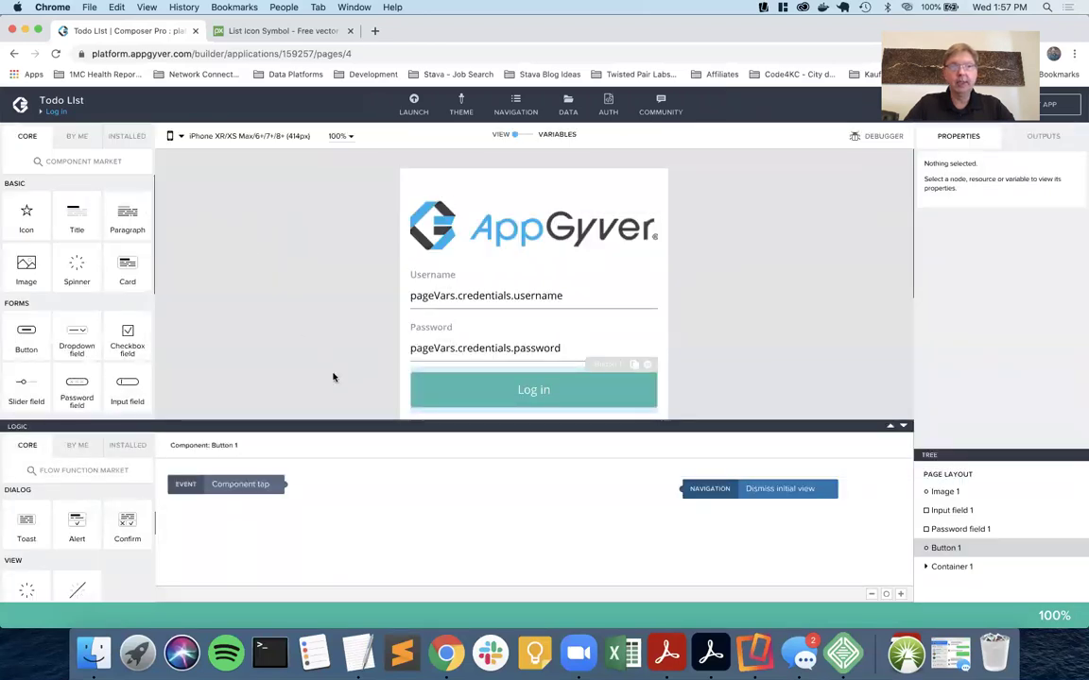
{"action": "scroll", "coordinate": [329, 376], "scroll_direction": "down", "scroll_amount": 2}
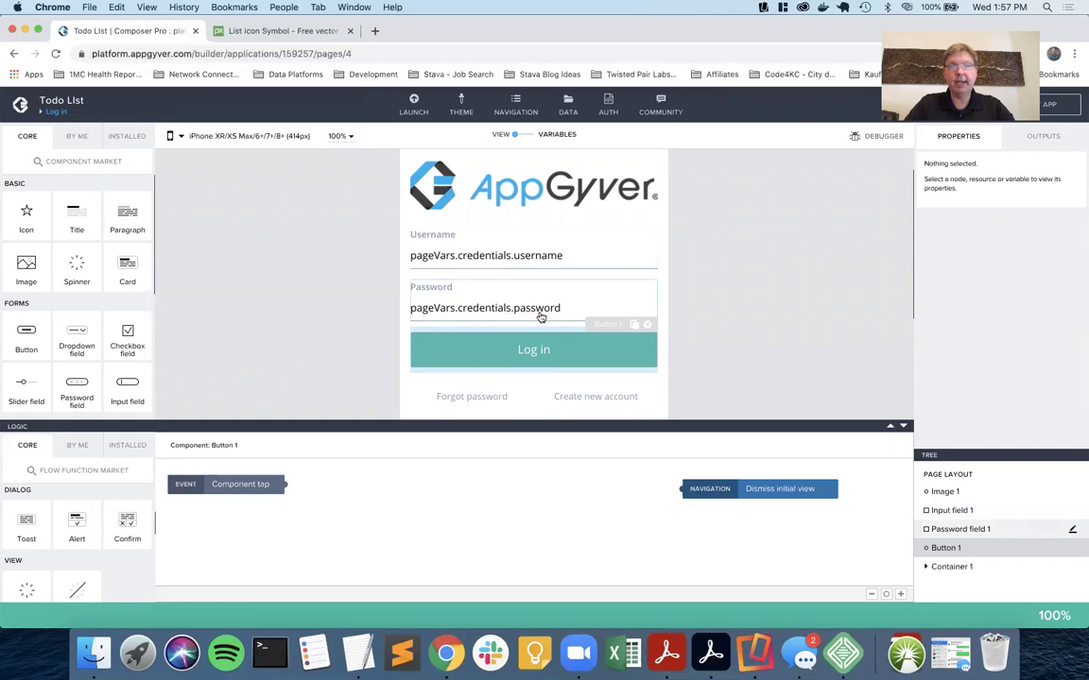
{"action": "left_click", "coordinate": [537, 359]}
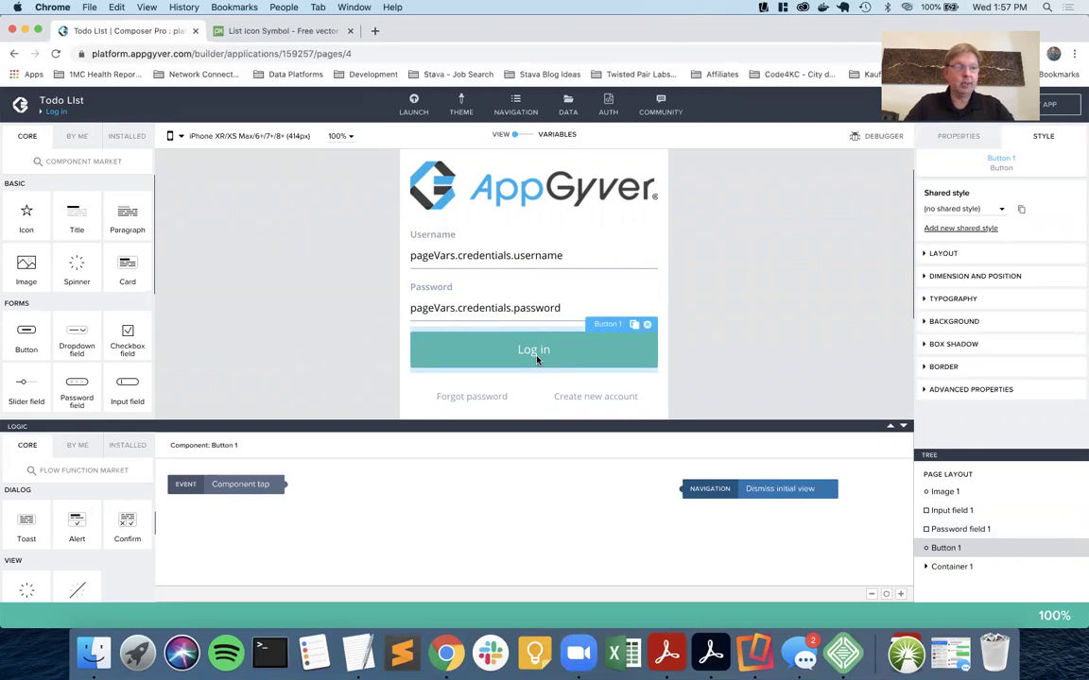
{"action": "scroll", "coordinate": [95, 523], "scroll_direction": "down", "scroll_amount": 8}
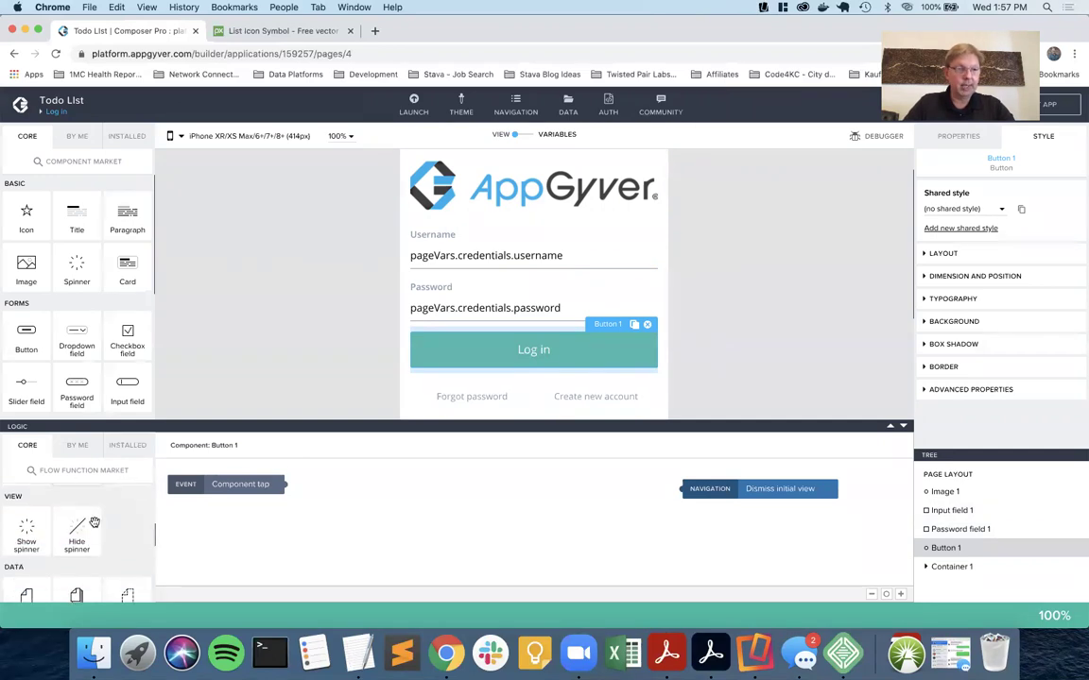
{"action": "left_click_drag", "start_coordinate": [123, 536], "coordinate": [314, 485]}
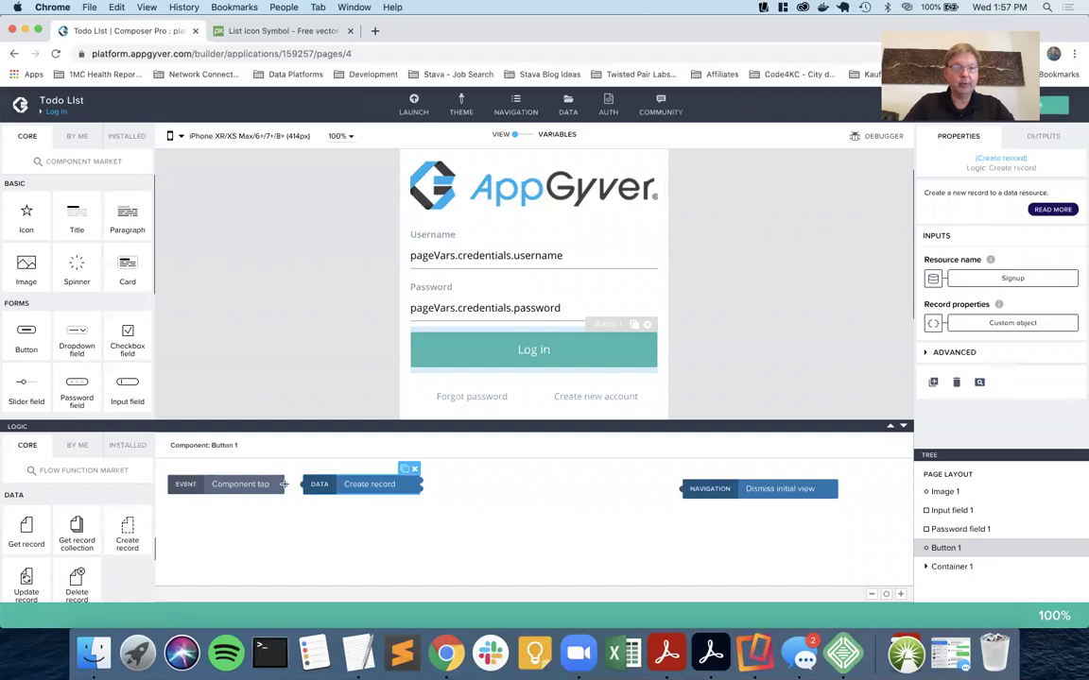
{"action": "left_click", "coordinate": [343, 485]}
{"action": "left_click", "coordinate": [343, 485]}
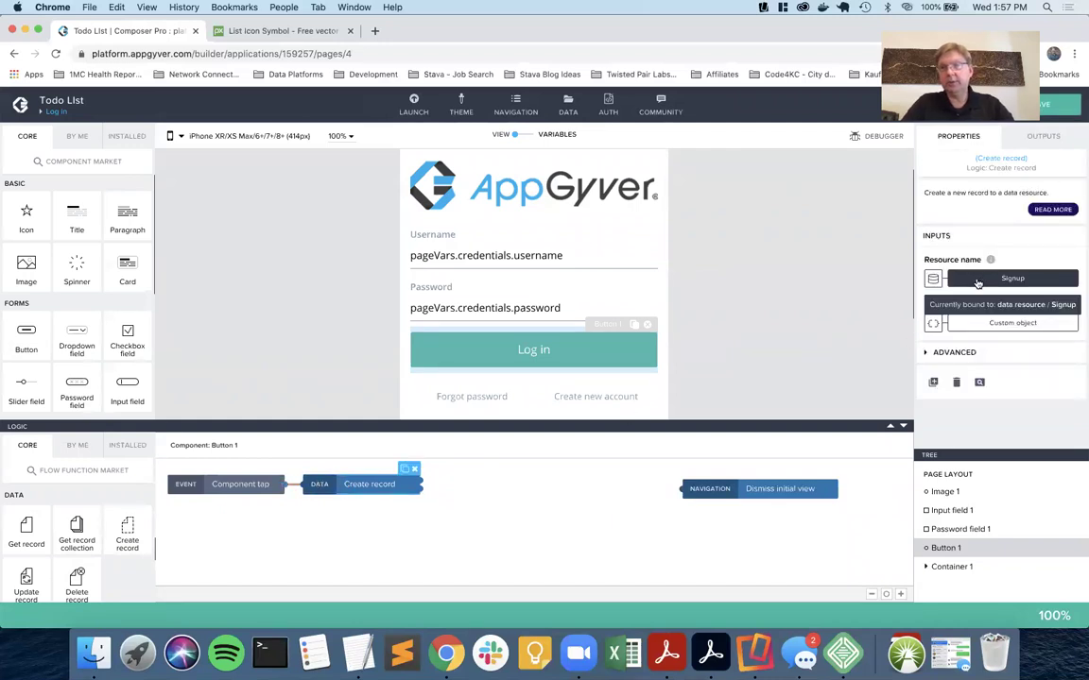
Bind the Create record step's resource name to the Login data resource.
{"action": "left_click", "coordinate": [932, 278]}
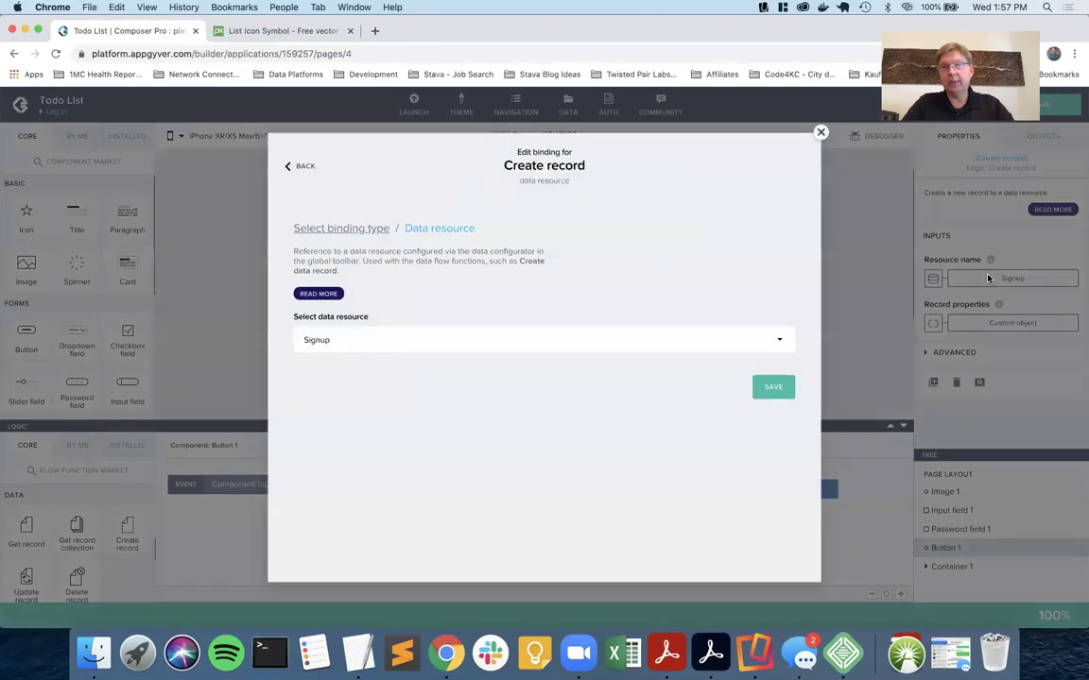
{"action": "left_click", "coordinate": [359, 342]}
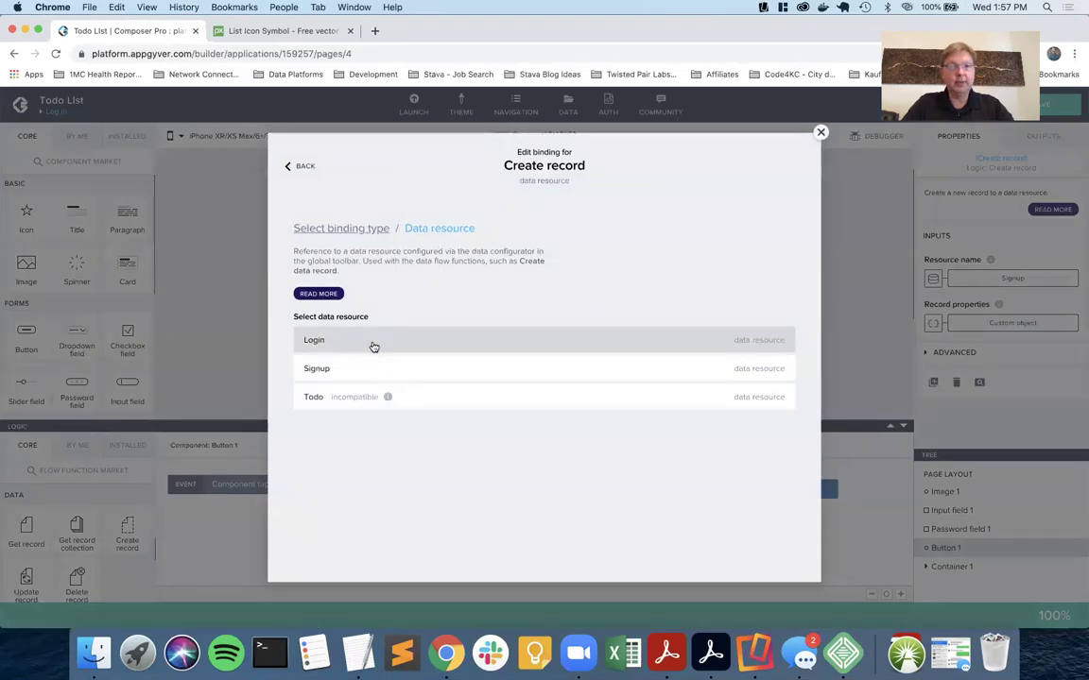
{"action": "left_click", "coordinate": [360, 344]}
{"action": "left_click", "coordinate": [773, 387]}
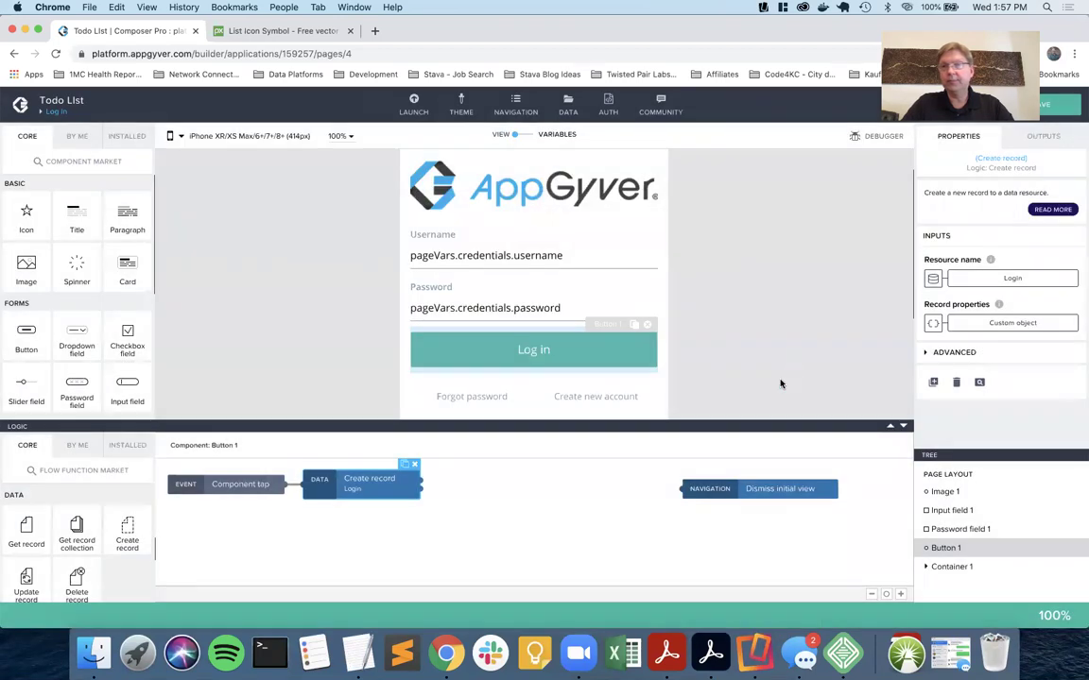
Explore binding the record properties to the credentials page variable, then close the editor unchanged.
{"action": "left_click", "coordinate": [933, 323]}
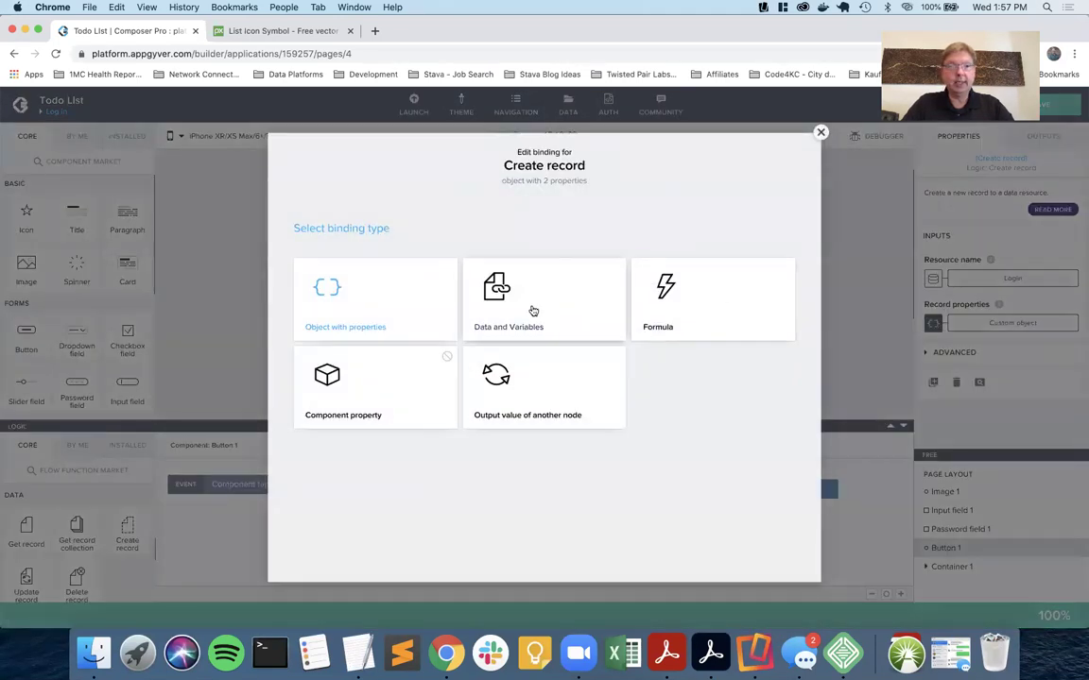
{"action": "left_click", "coordinate": [533, 311]}
{"action": "left_click", "coordinate": [553, 340]}
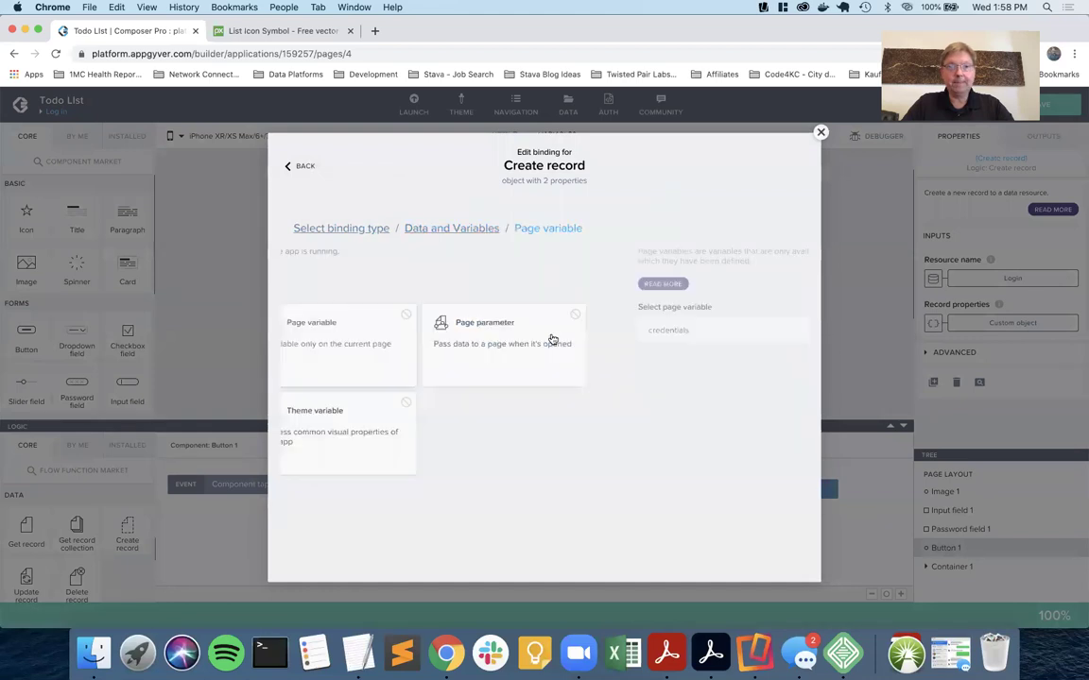
{"action": "left_click", "coordinate": [399, 336]}
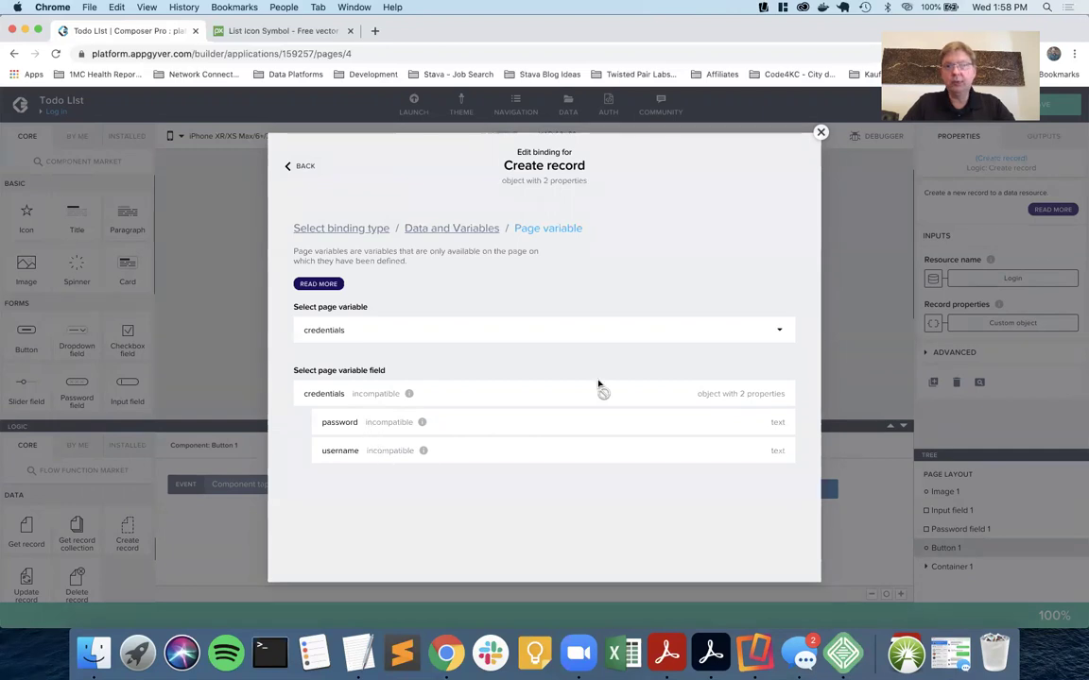
{"action": "left_click", "coordinate": [820, 132]}
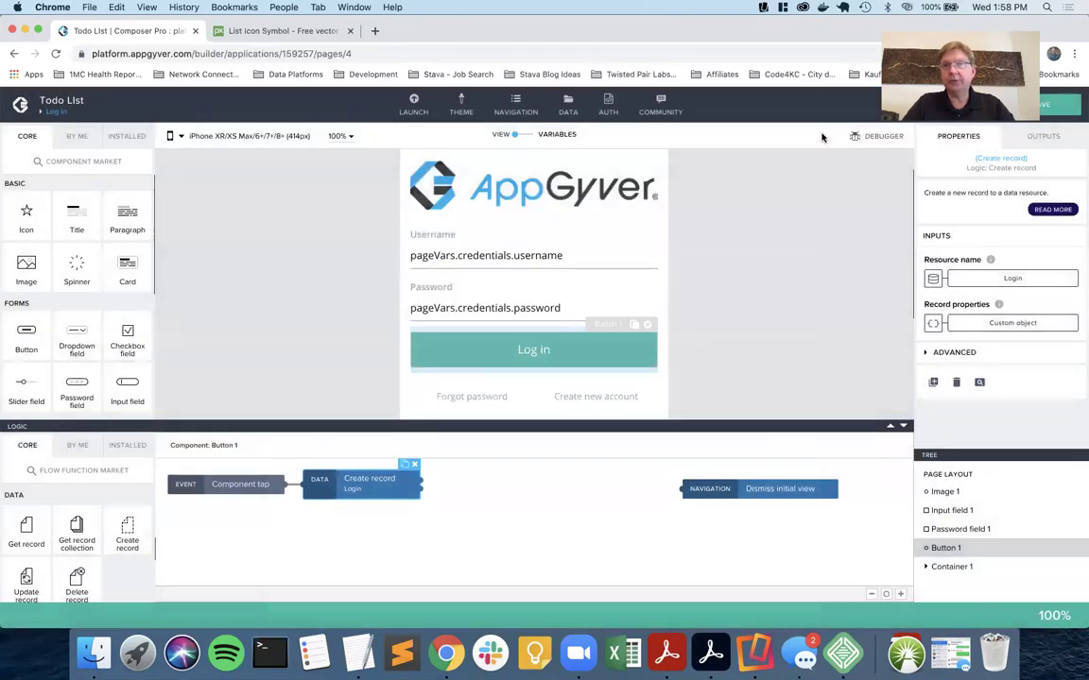
Inspect the Login resource's Create record (POST) request and response schema.
{"action": "left_click", "coordinate": [567, 111]}
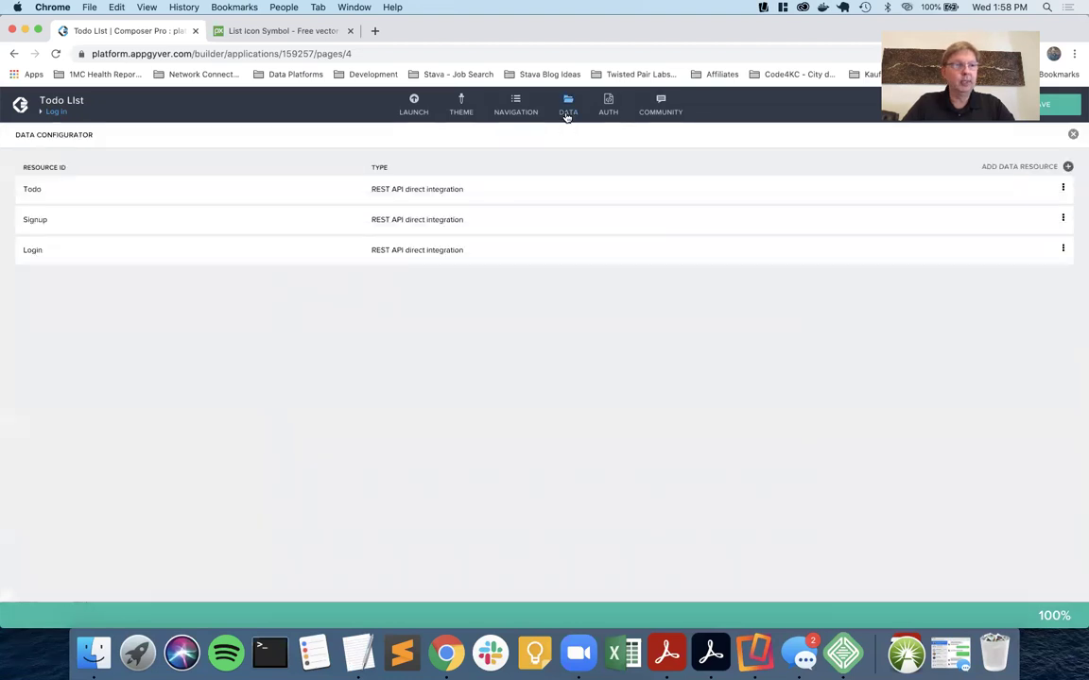
{"action": "left_click", "coordinate": [453, 250]}
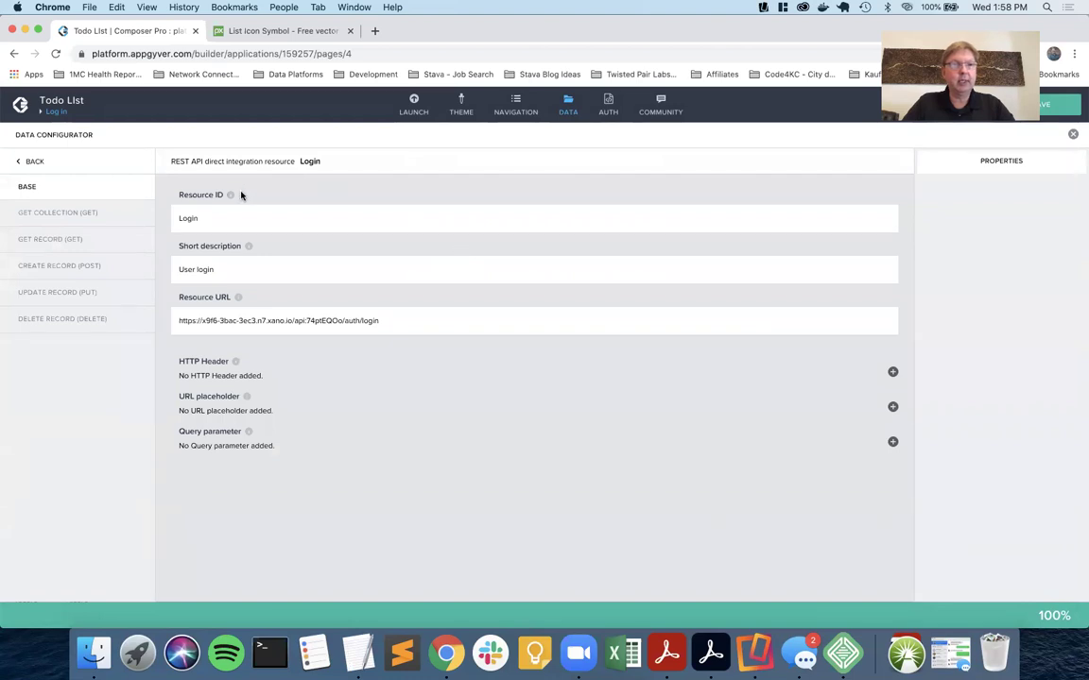
{"action": "left_click", "coordinate": [80, 272]}
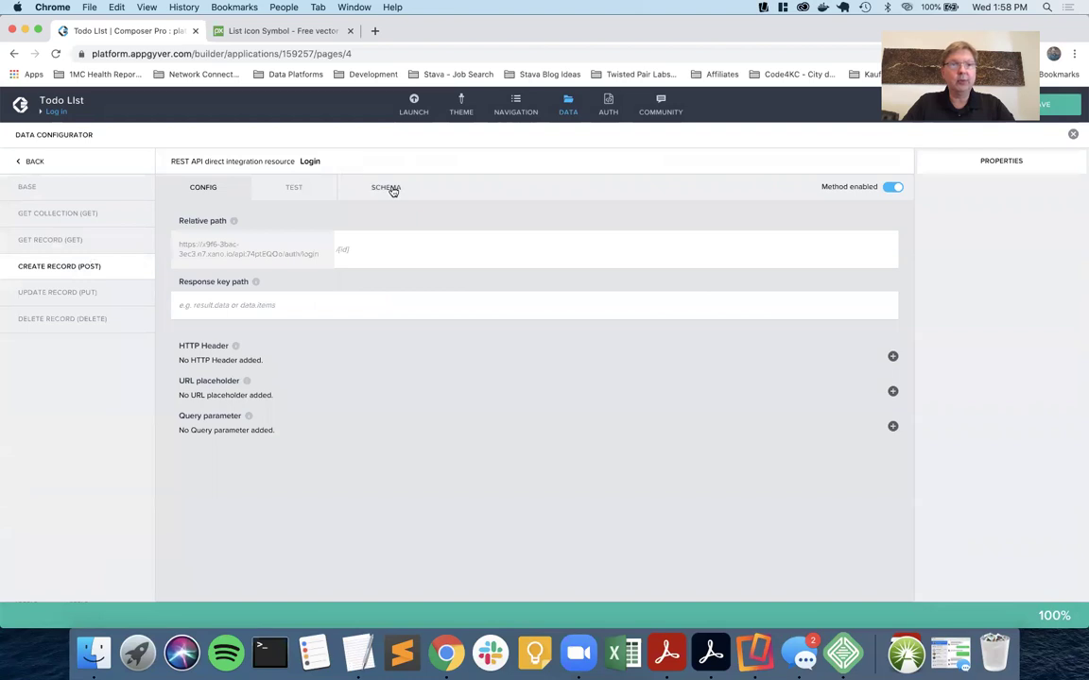
{"action": "left_click", "coordinate": [391, 188]}
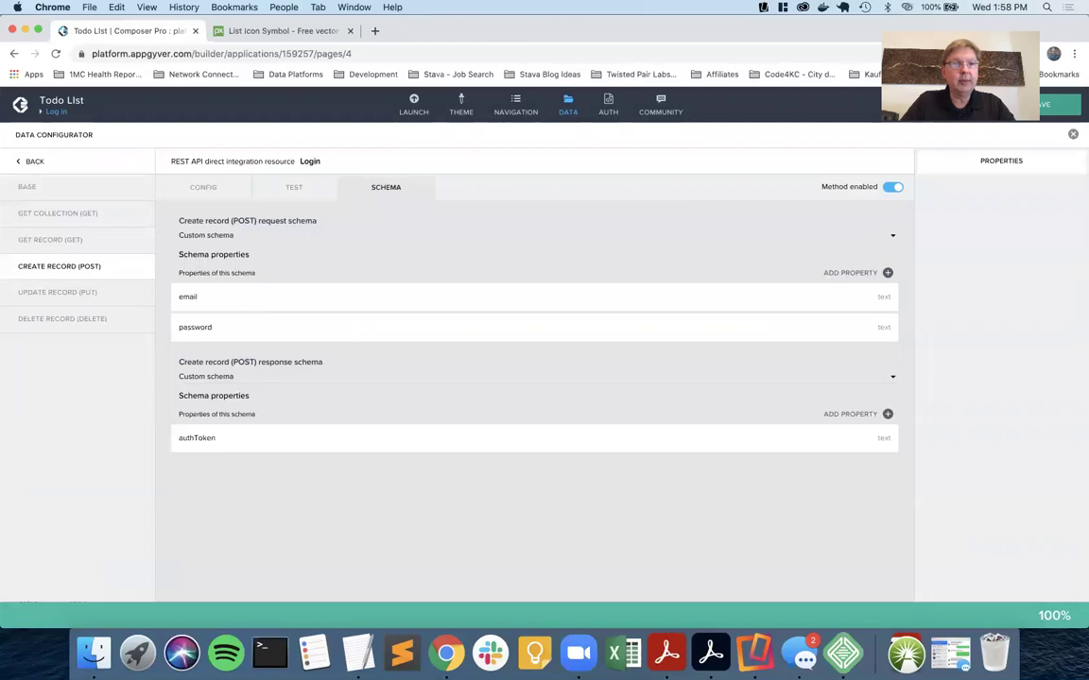
Check the Login test's record properties, then save the app and return to the Log in page.
{"action": "left_click", "coordinate": [297, 188]}
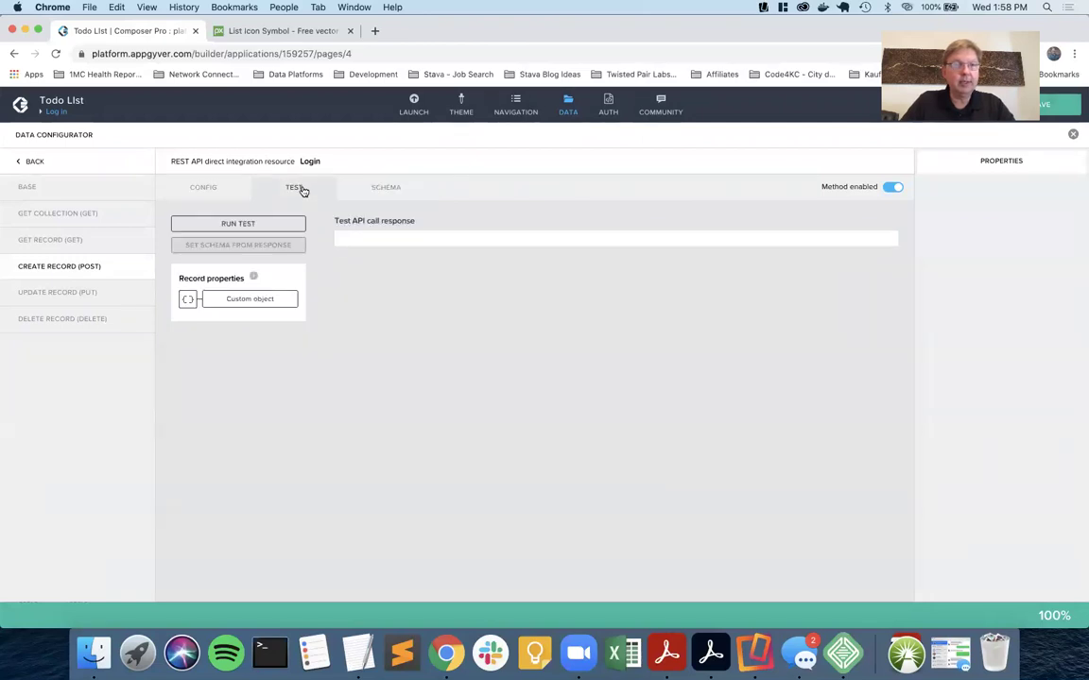
{"action": "left_click", "coordinate": [234, 299]}
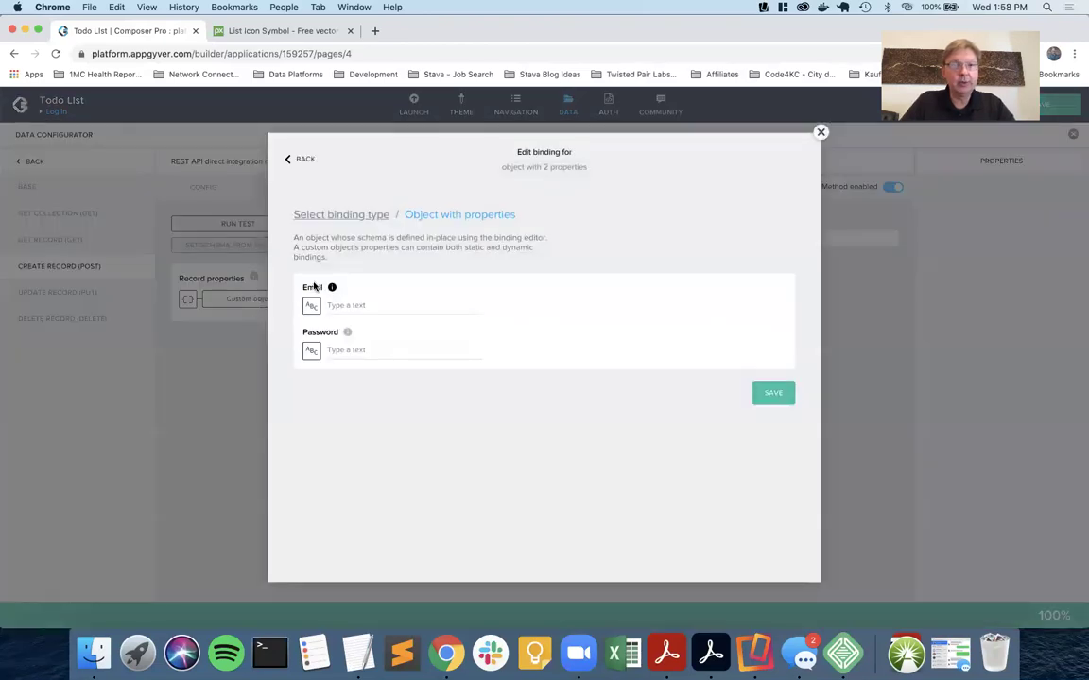
{"action": "left_click", "coordinate": [820, 132]}
{"action": "left_click", "coordinate": [1074, 111]}
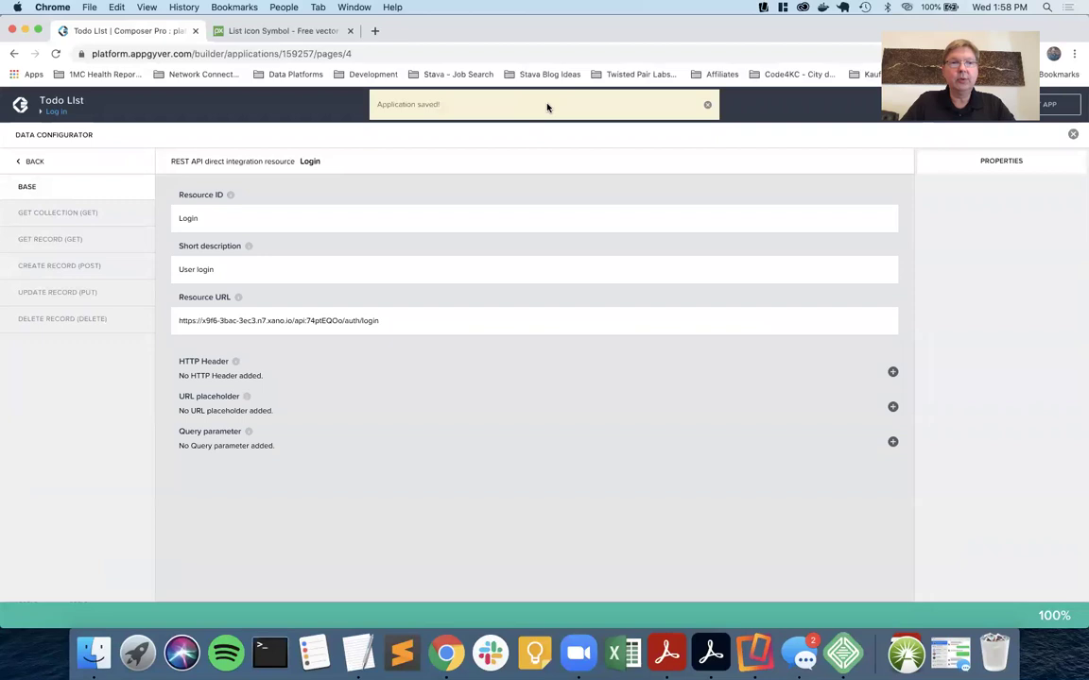
{"action": "left_click", "coordinate": [567, 112]}
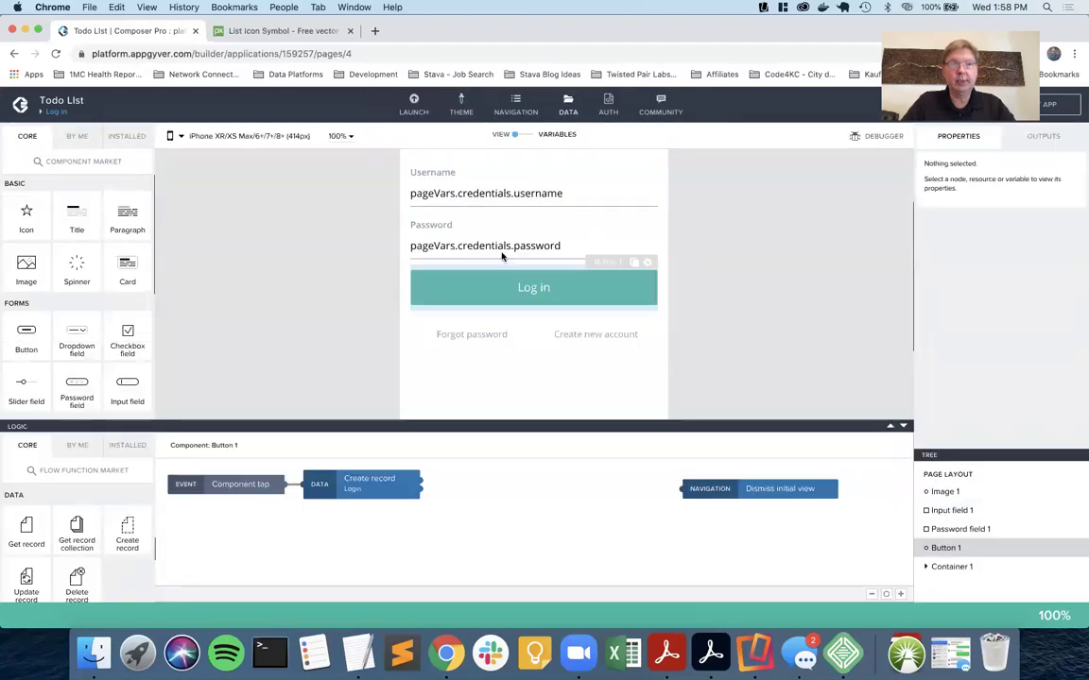
Remove the obsolete name property from the Log in button's Create record record properties.
{"action": "left_click", "coordinate": [502, 292]}
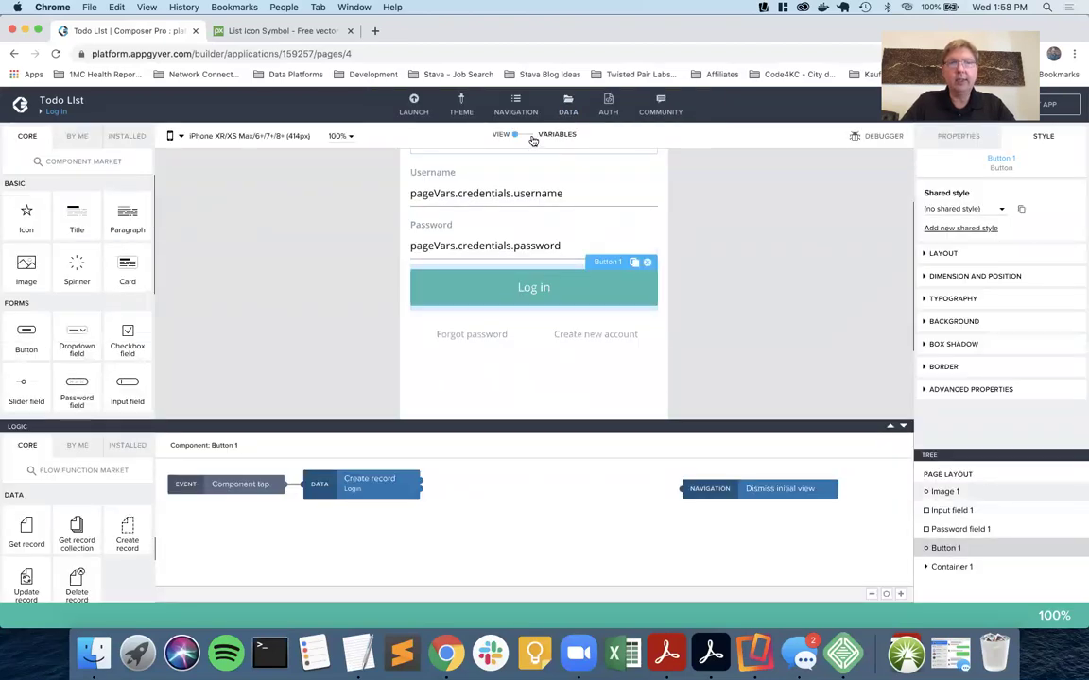
{"action": "left_click", "coordinate": [368, 482]}
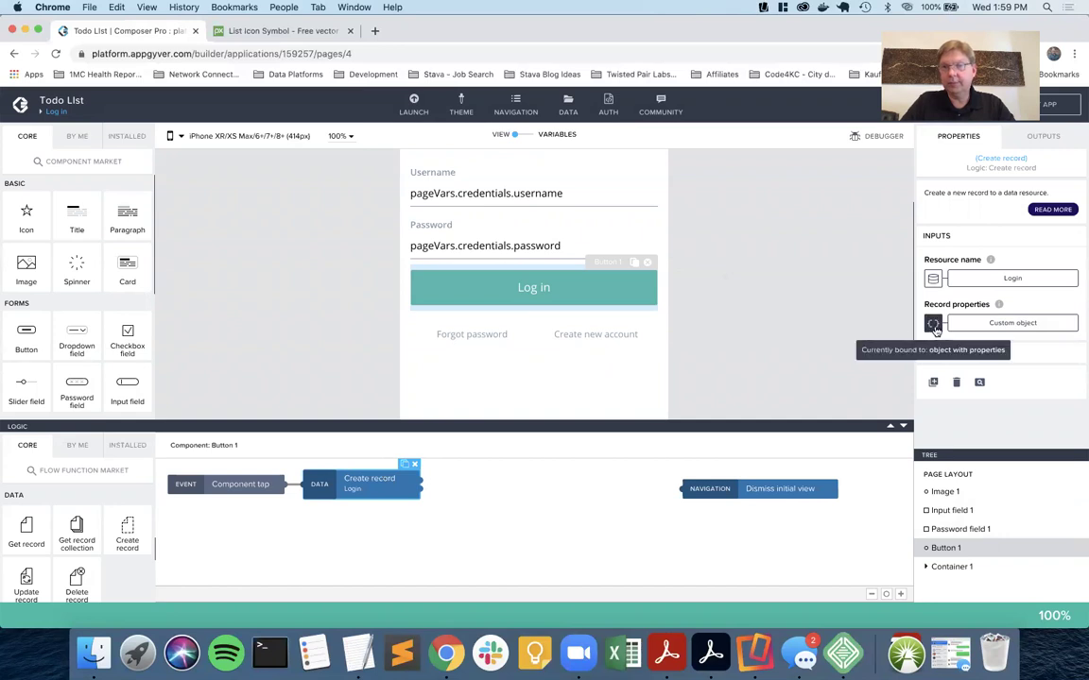
{"action": "left_click", "coordinate": [933, 324]}
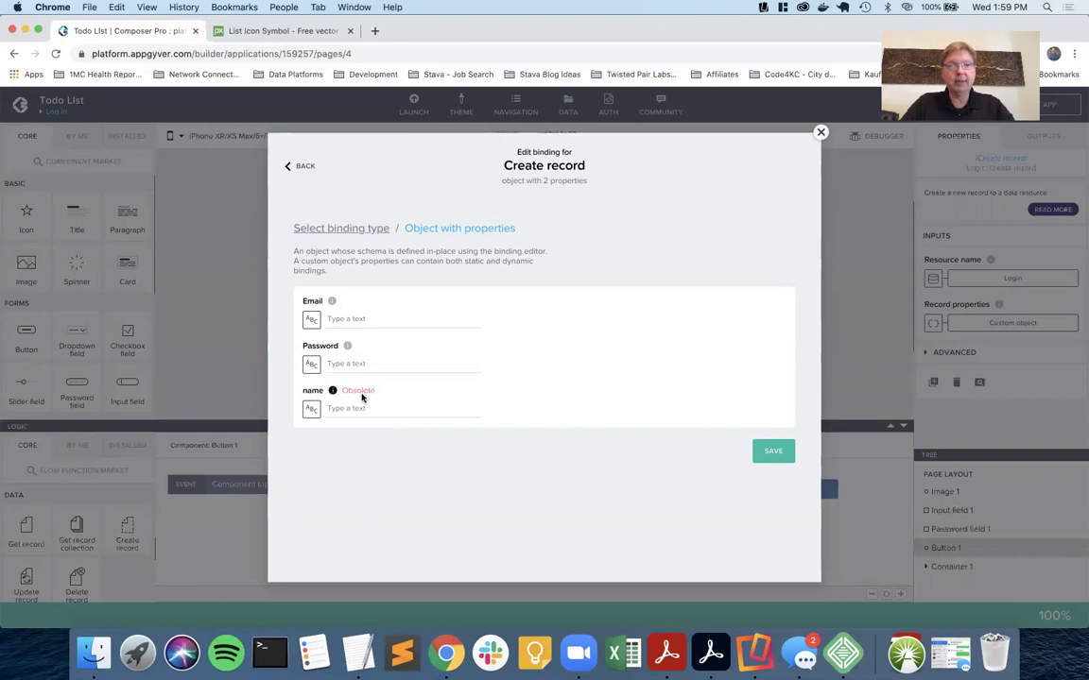
{"action": "left_click", "coordinate": [310, 409]}
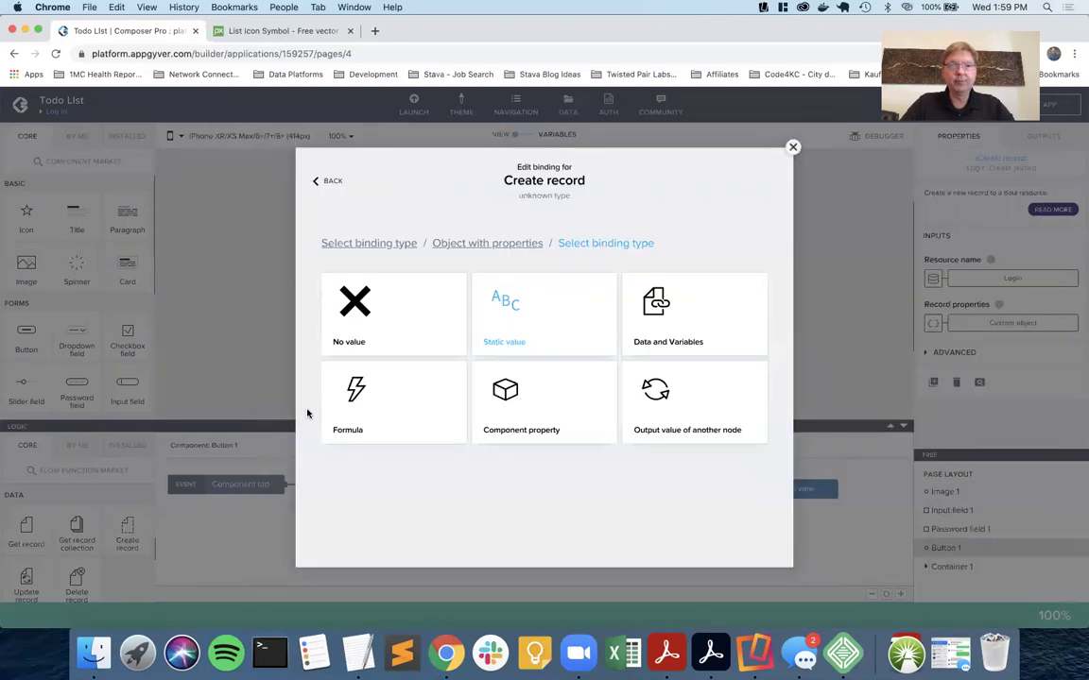
{"action": "left_click", "coordinate": [386, 309]}
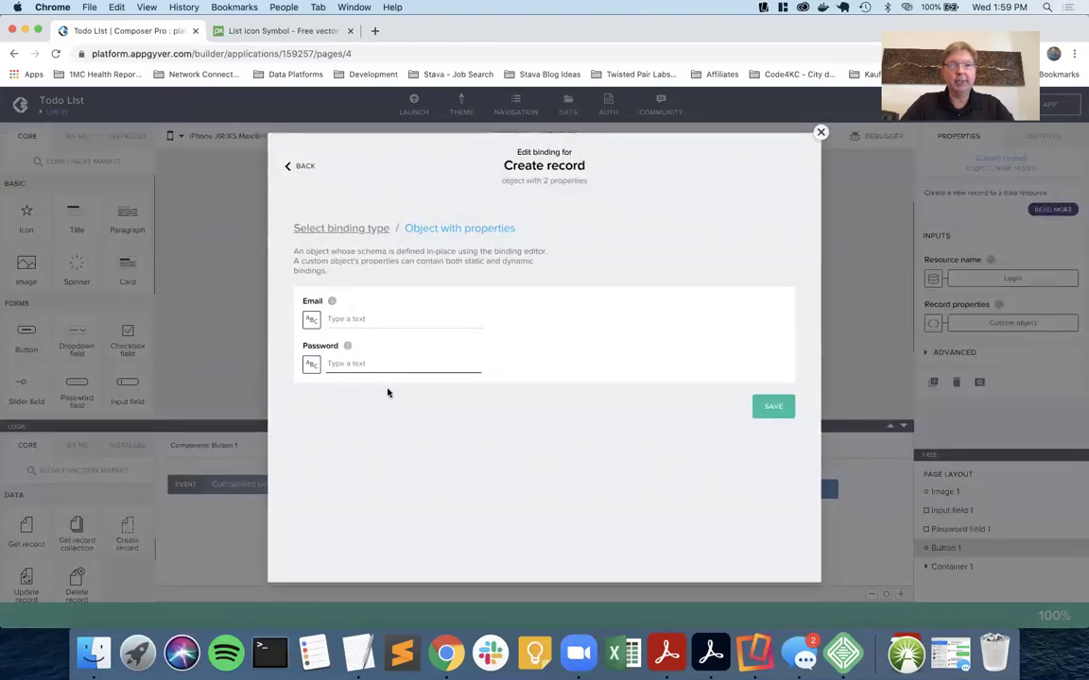
{"action": "left_click", "coordinate": [773, 407]}
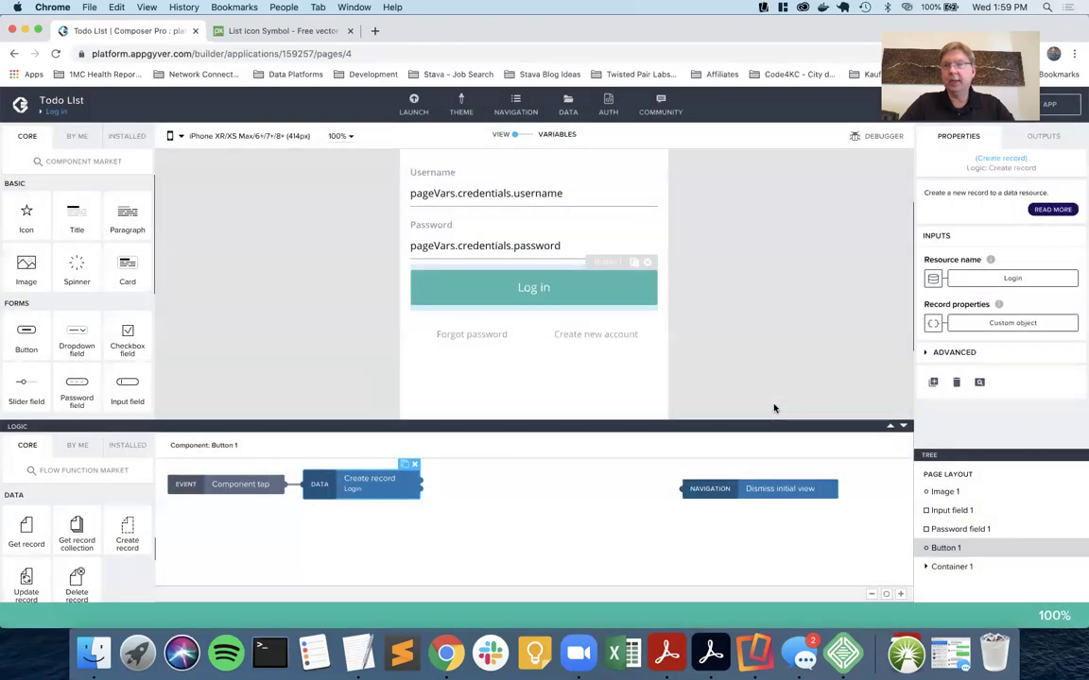
Try binding record properties to the credentials page variable, cancel the binding, and save.
{"action": "left_click", "coordinate": [931, 324]}
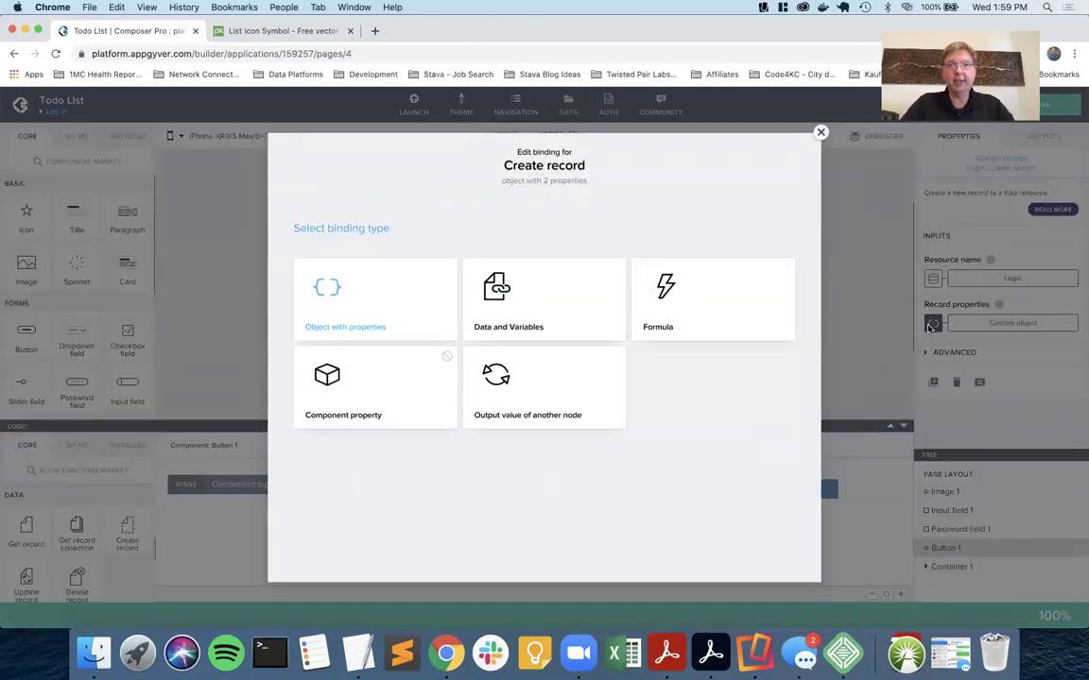
{"action": "left_click", "coordinate": [595, 277]}
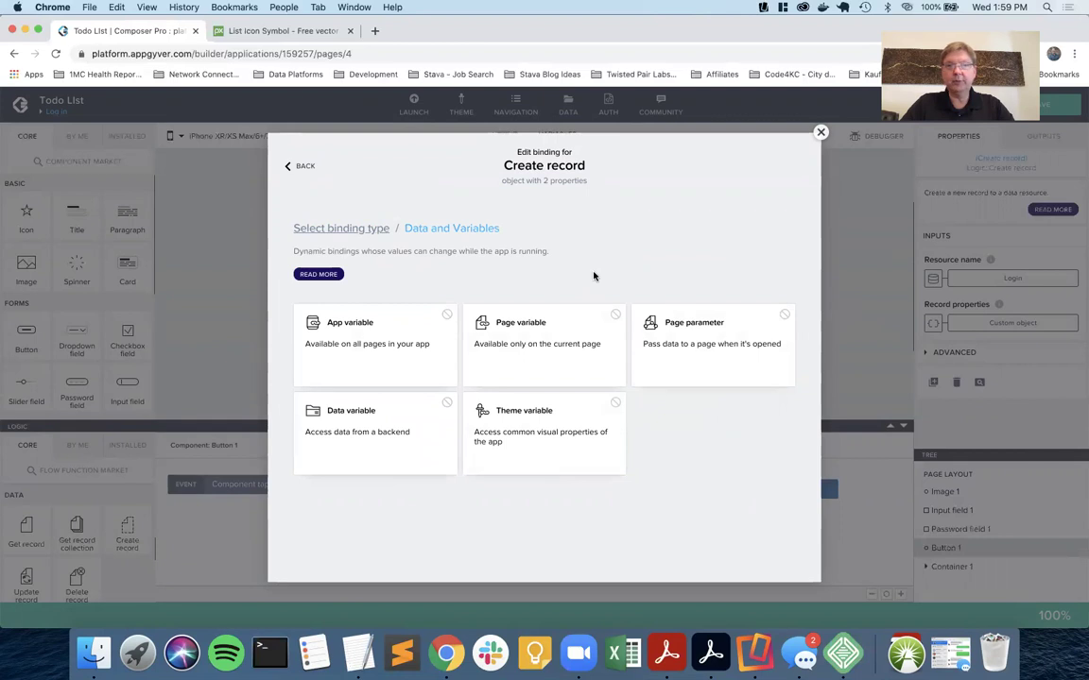
{"action": "left_click", "coordinate": [515, 345]}
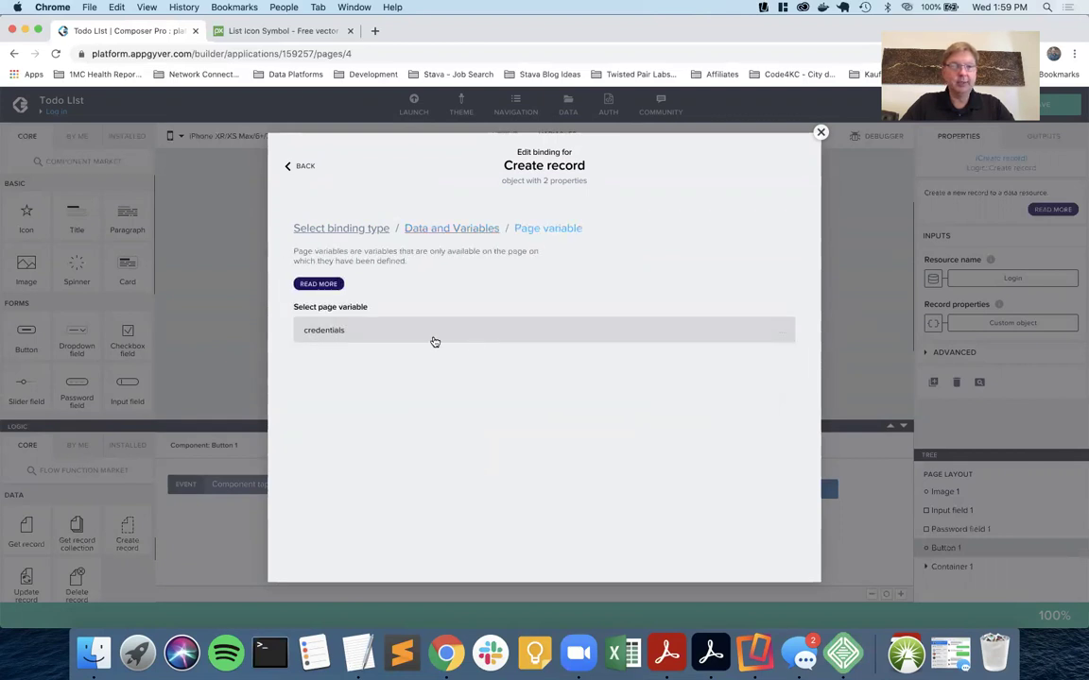
{"action": "left_click", "coordinate": [434, 341]}
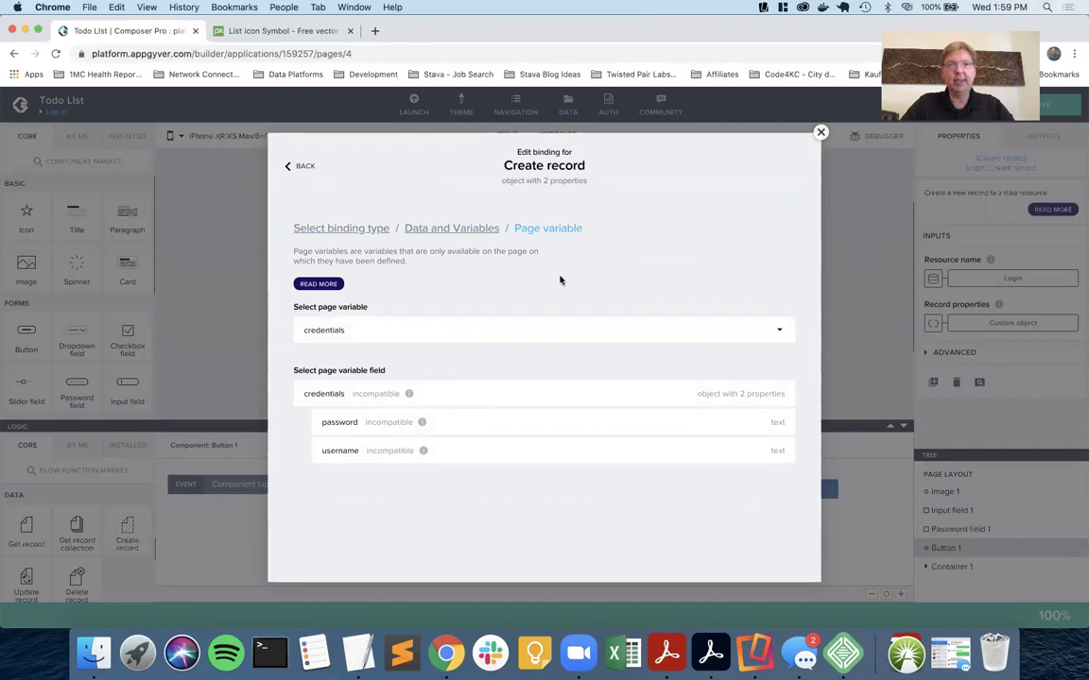
{"action": "left_click", "coordinate": [820, 133]}
{"action": "left_click", "coordinate": [1046, 107]}
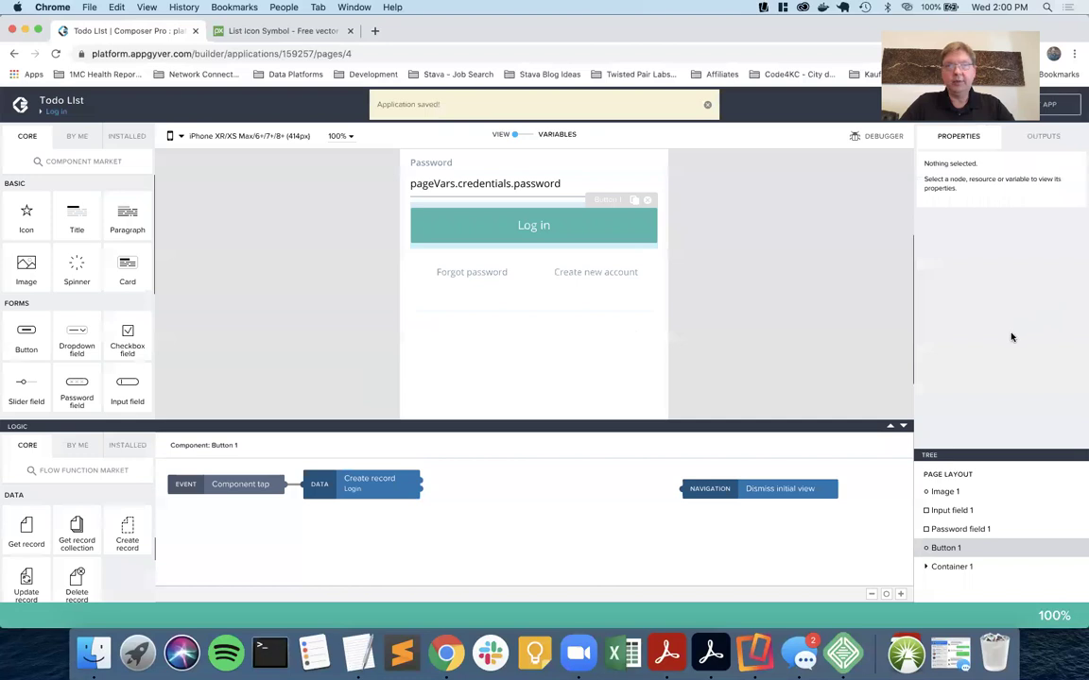
{"action": "left_click", "coordinate": [614, 228]}
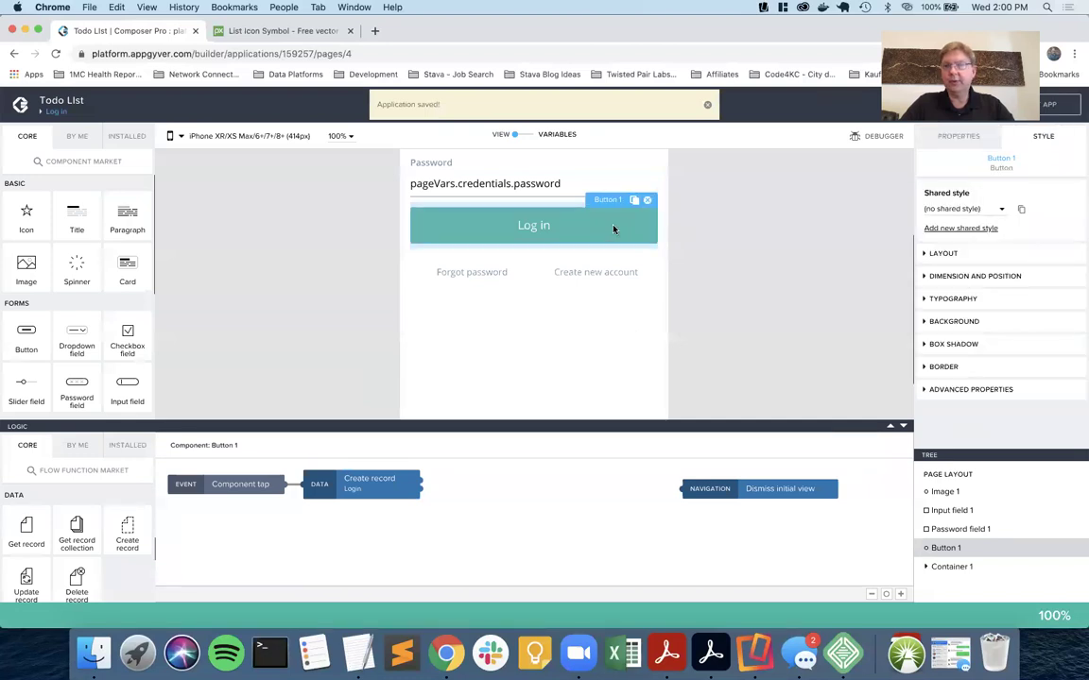
Explore Create record's record properties binding types, including data variables.
{"action": "left_click", "coordinate": [385, 480]}
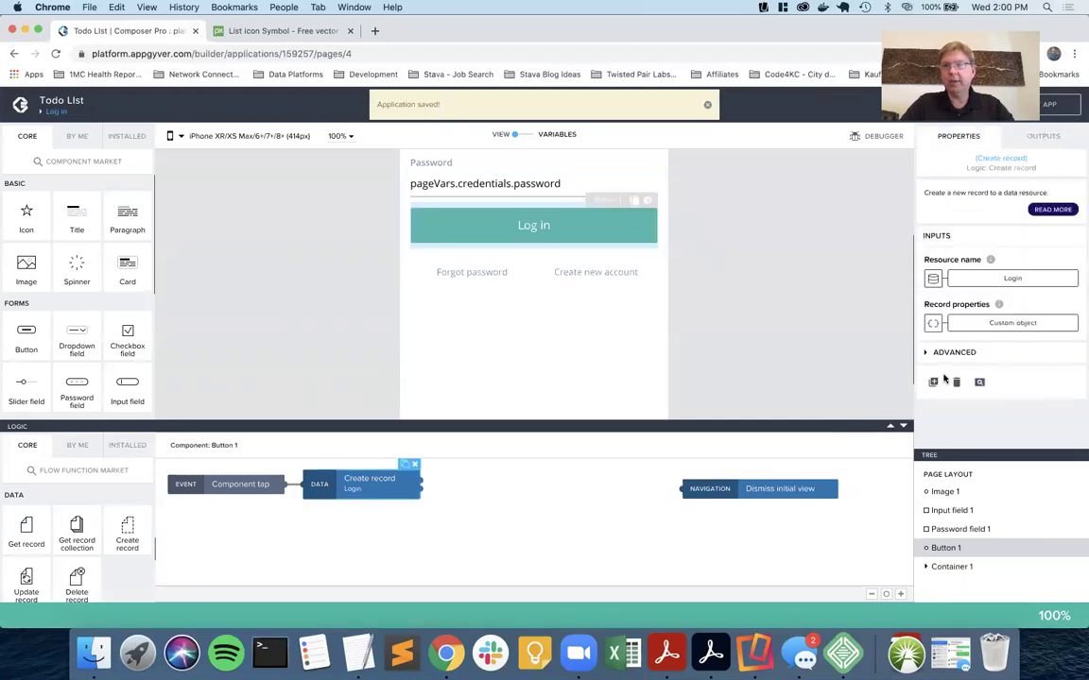
{"action": "left_click", "coordinate": [979, 325]}
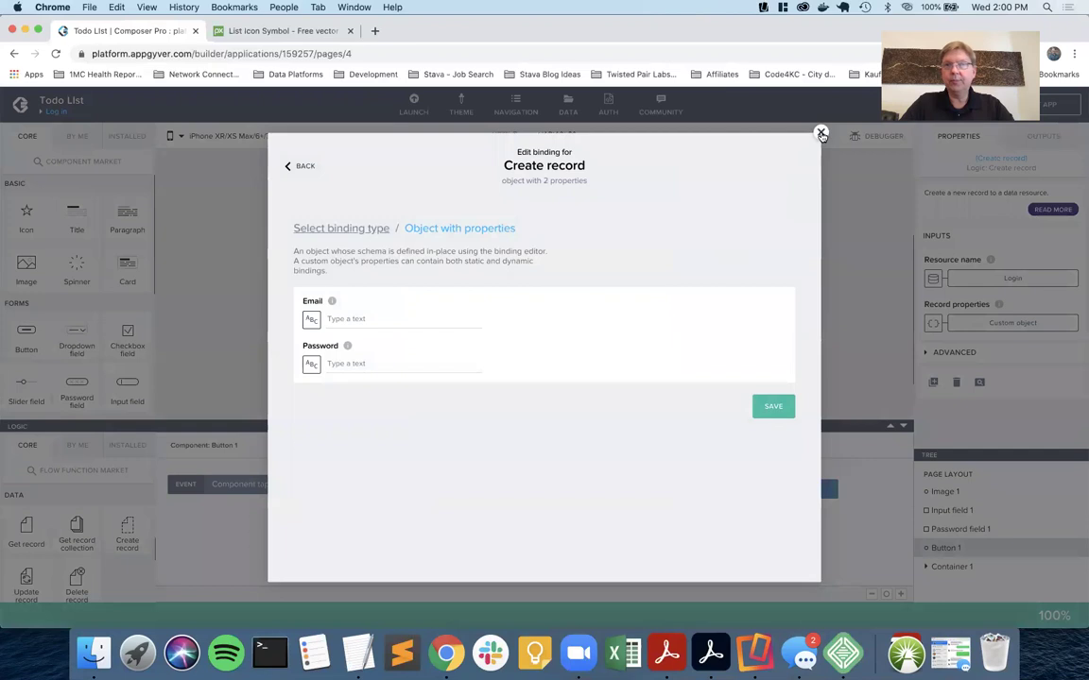
{"action": "left_click", "coordinate": [821, 132]}
{"action": "left_click", "coordinate": [931, 324]}
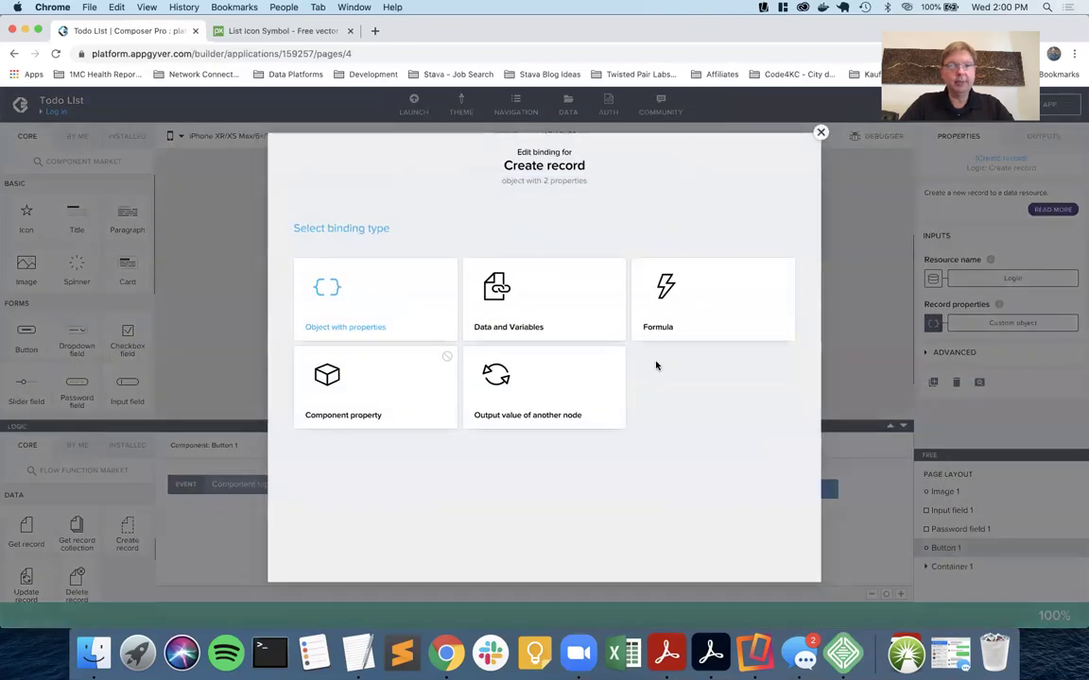
{"action": "left_click", "coordinate": [535, 306]}
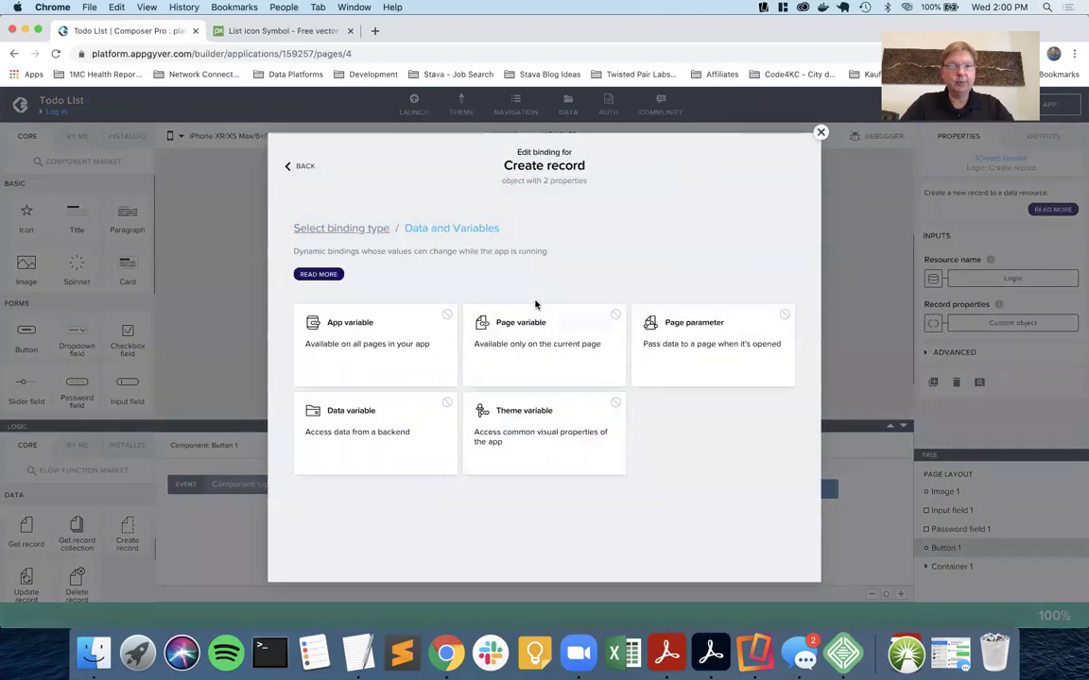
{"action": "left_click", "coordinate": [389, 418]}
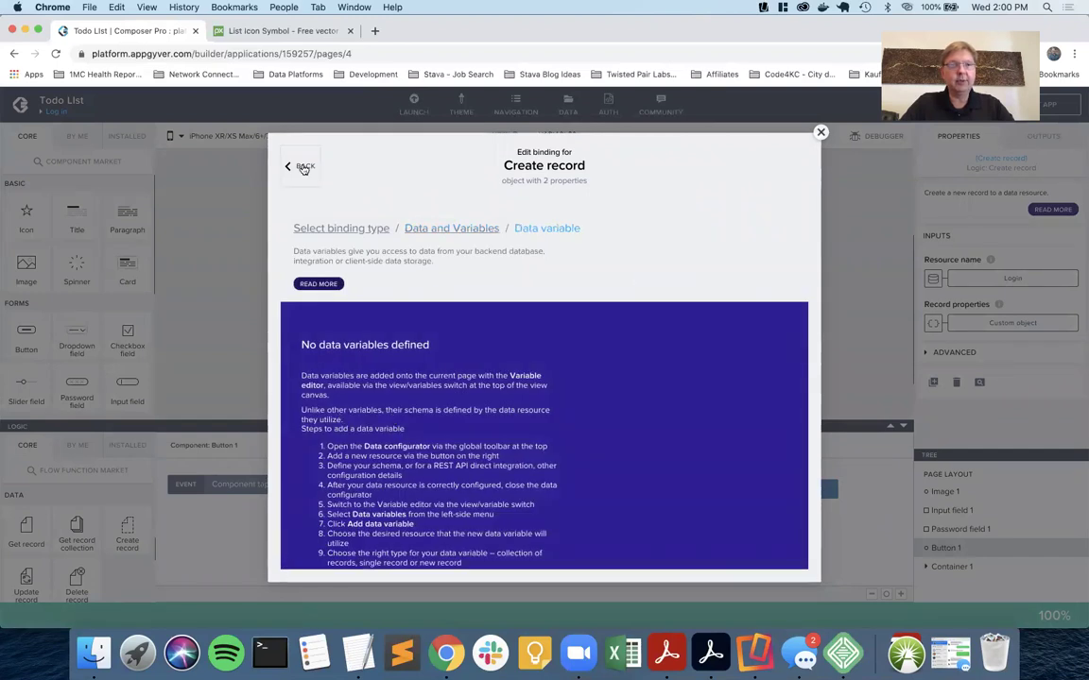
{"action": "left_click", "coordinate": [304, 167]}
Review the page variables available for binding, then show the app variables listing authToken.
{"action": "left_click", "coordinate": [520, 347]}
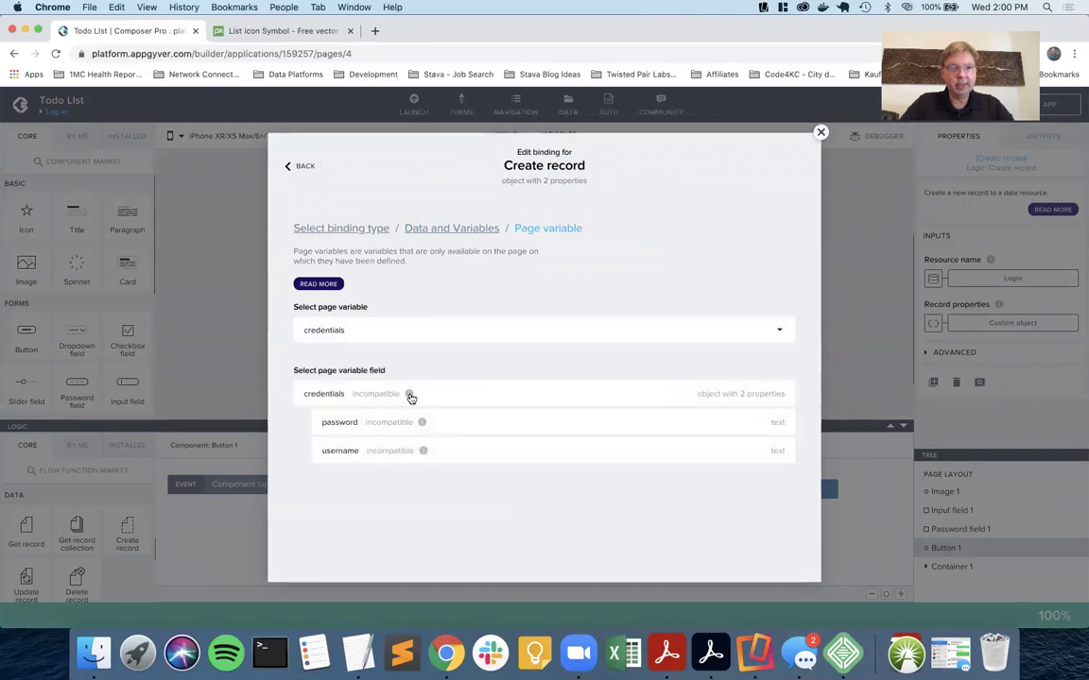
{"action": "mouse_move", "coordinate": [408, 395]}
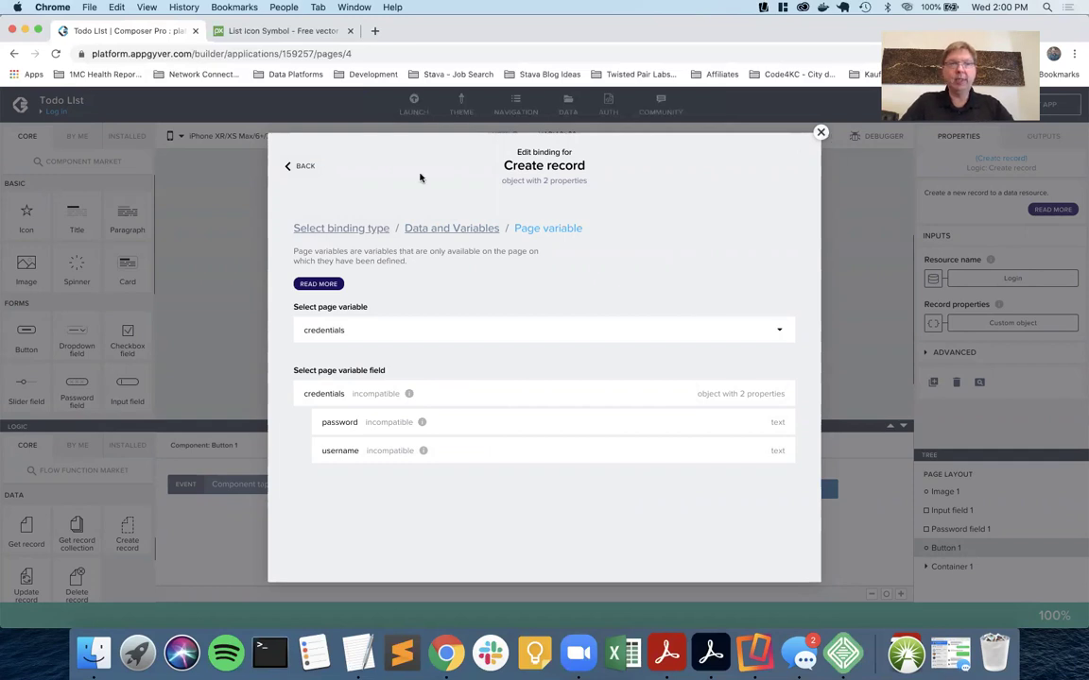
{"action": "left_click", "coordinate": [444, 229]}
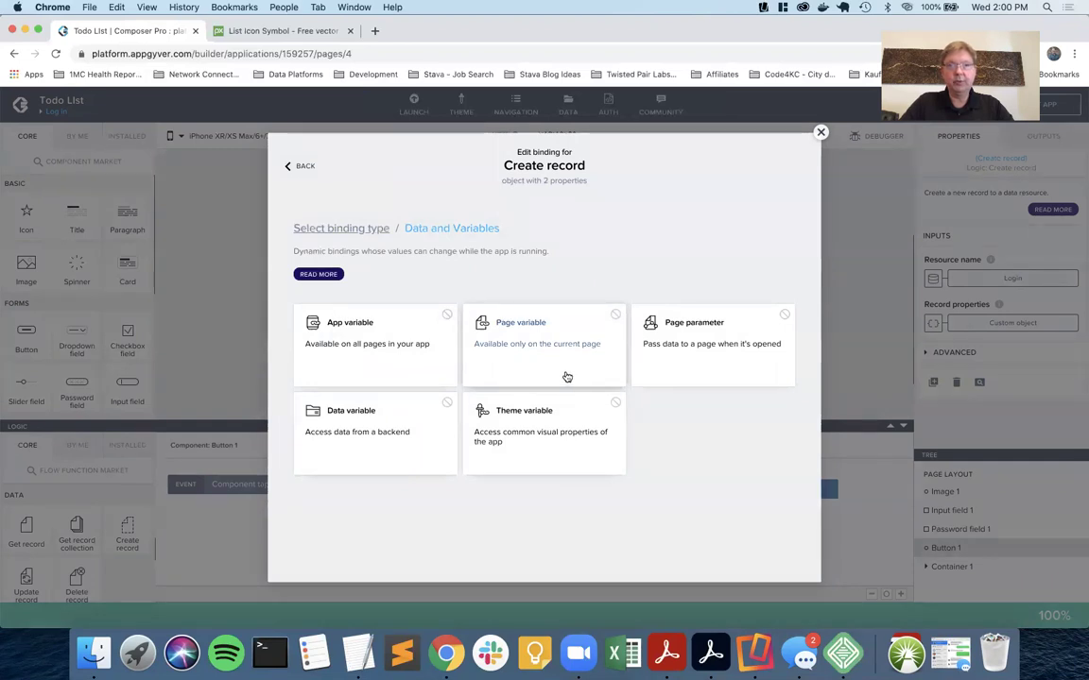
{"action": "left_click", "coordinate": [332, 228]}
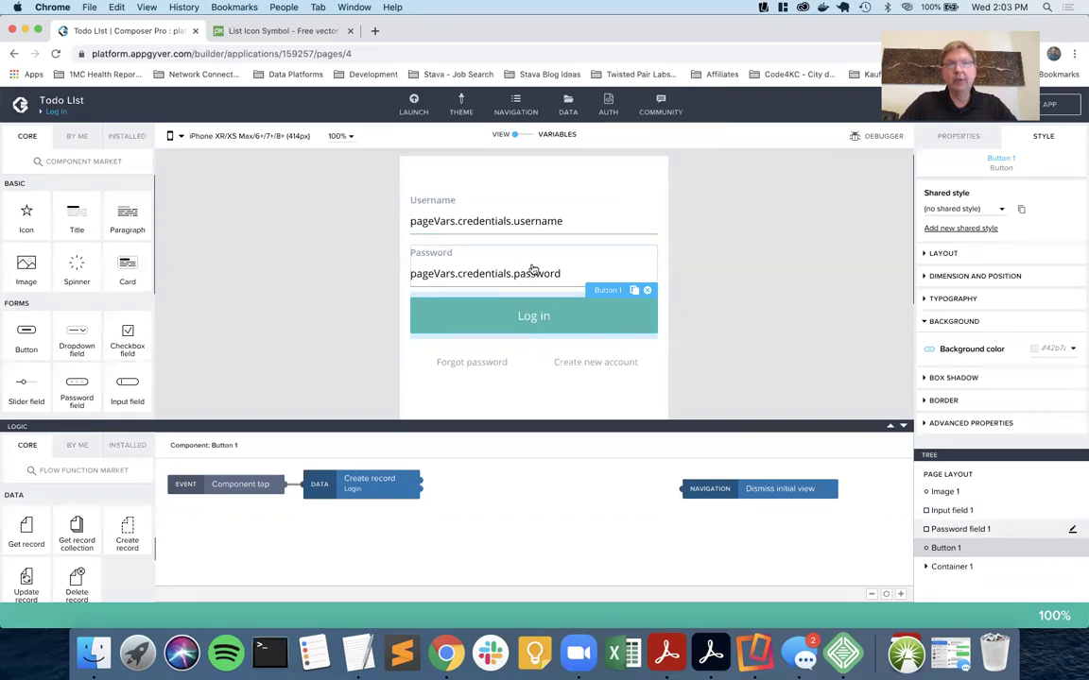
{"action": "left_click", "coordinate": [523, 135]}
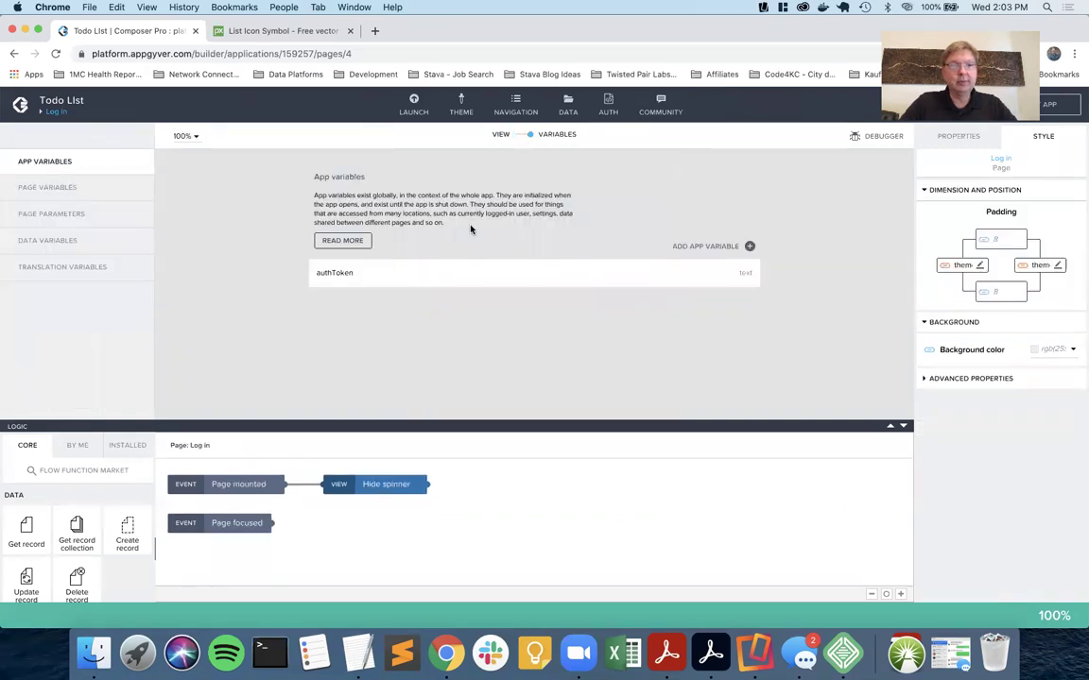
Rename the credentials variable's username property to 'email' and return to the layout view.
{"action": "left_click", "coordinate": [98, 195]}
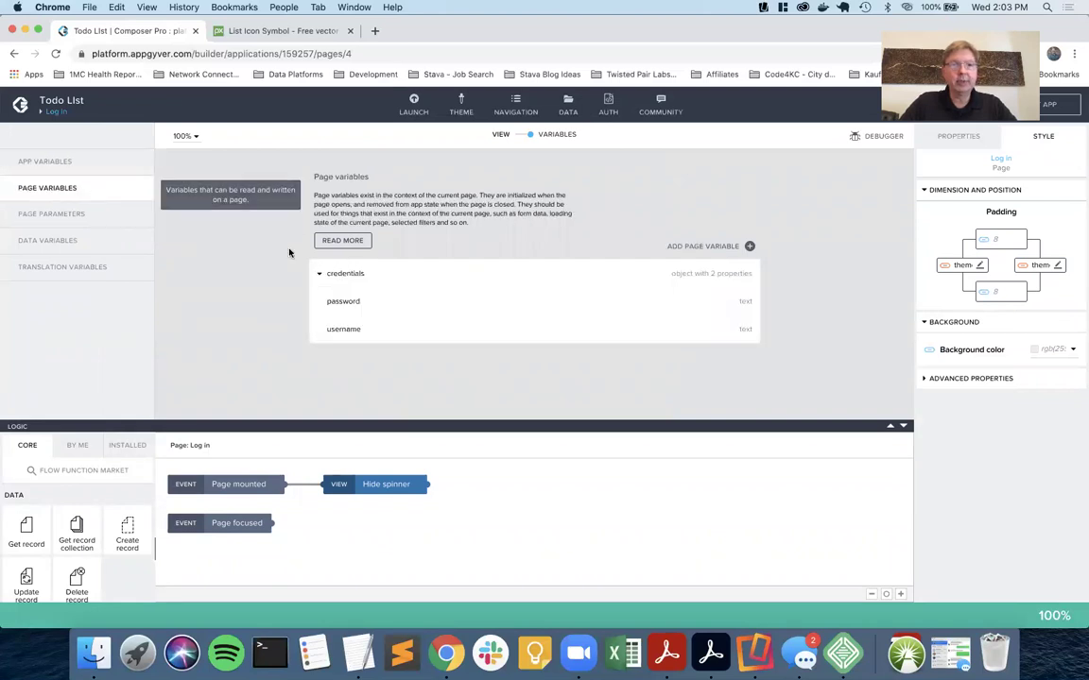
{"action": "left_click", "coordinate": [328, 328]}
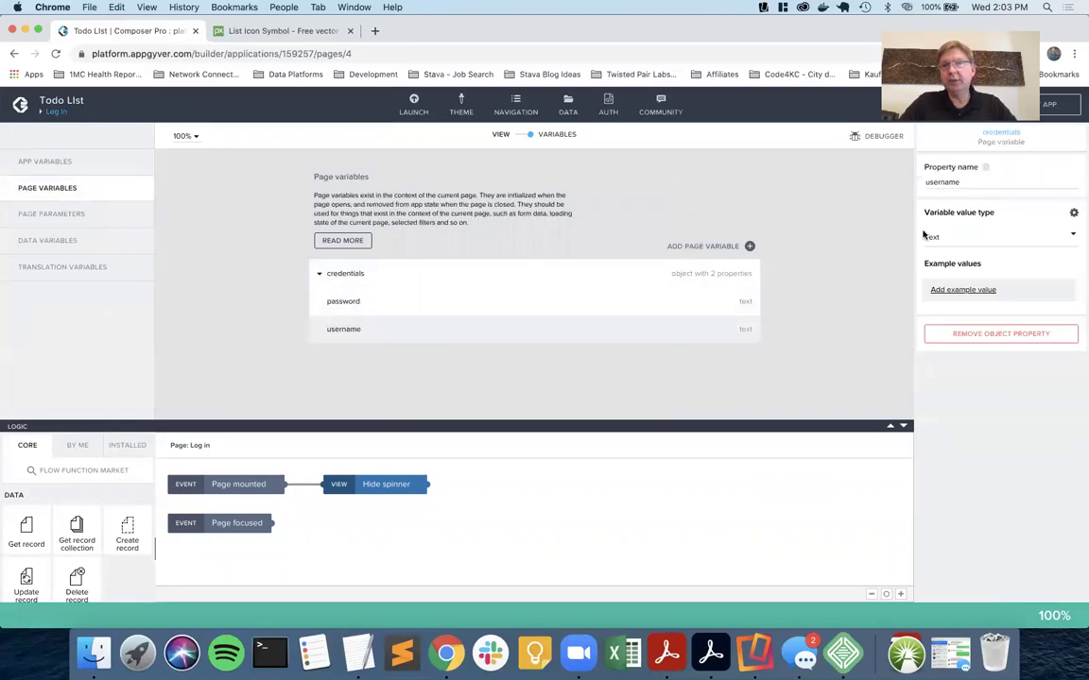
{"action": "double_click", "coordinate": [975, 181]}
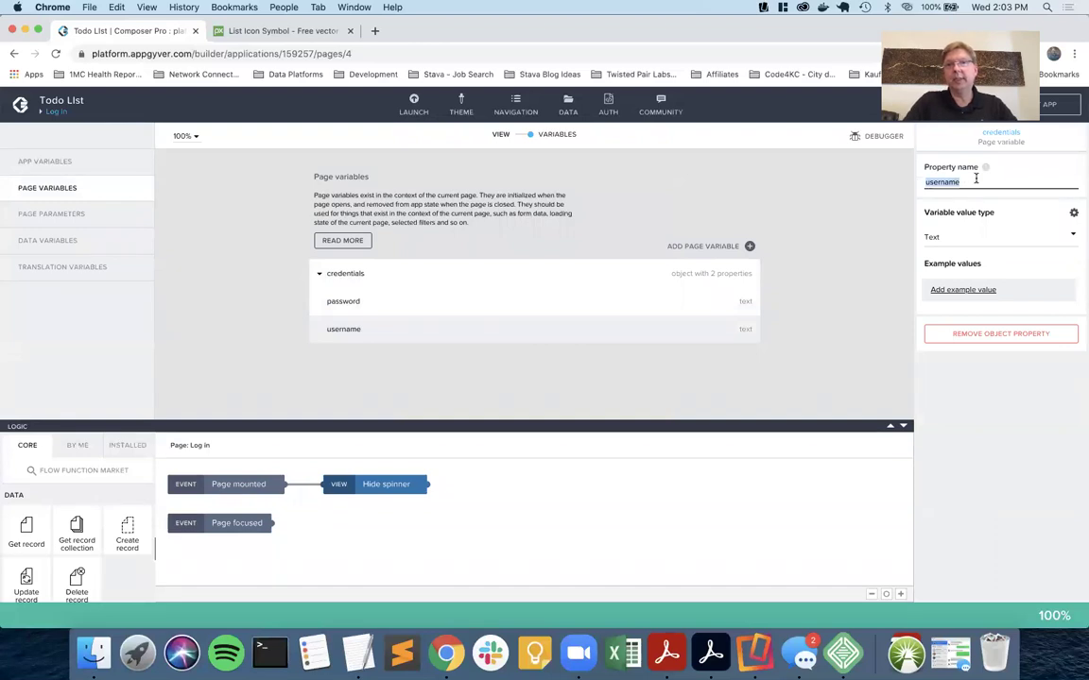
{"action": "type", "text": "email"}
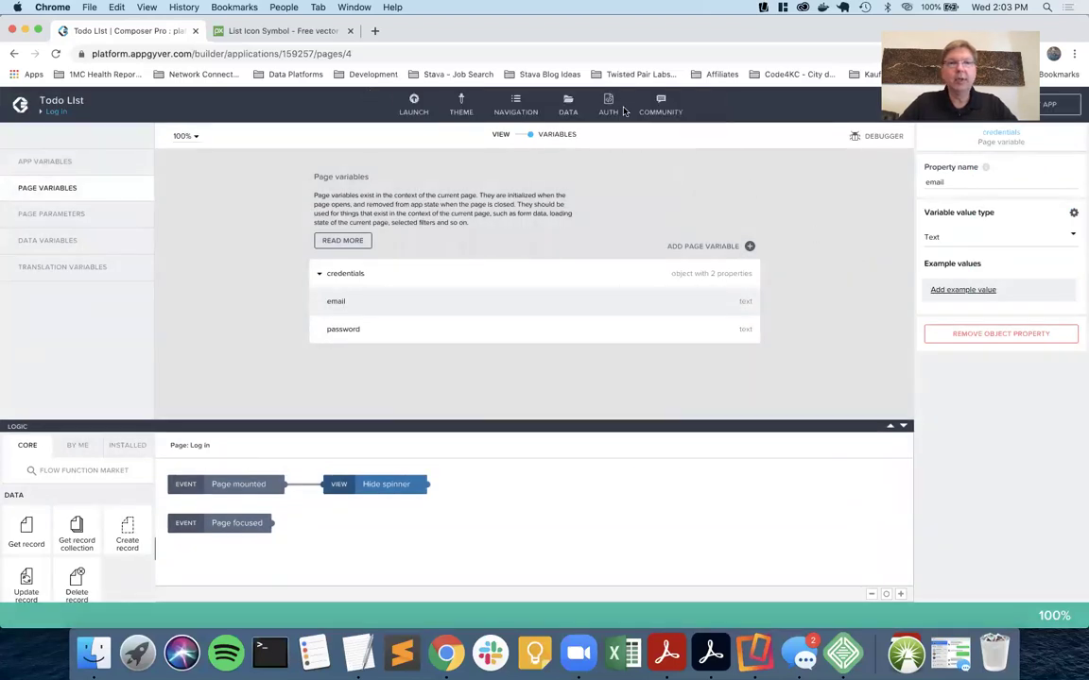
{"action": "left_click", "coordinate": [519, 136]}
Bind Create record's record properties to the whole credentials page variable and save the app.
{"action": "left_click", "coordinate": [463, 310]}
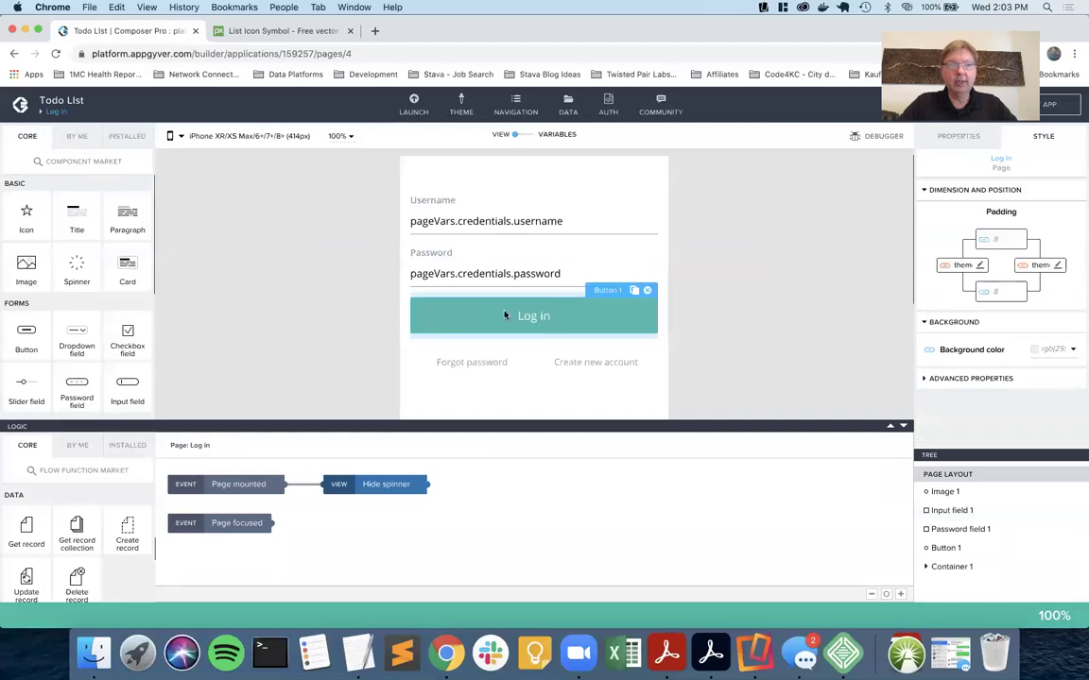
{"action": "left_click", "coordinate": [386, 492]}
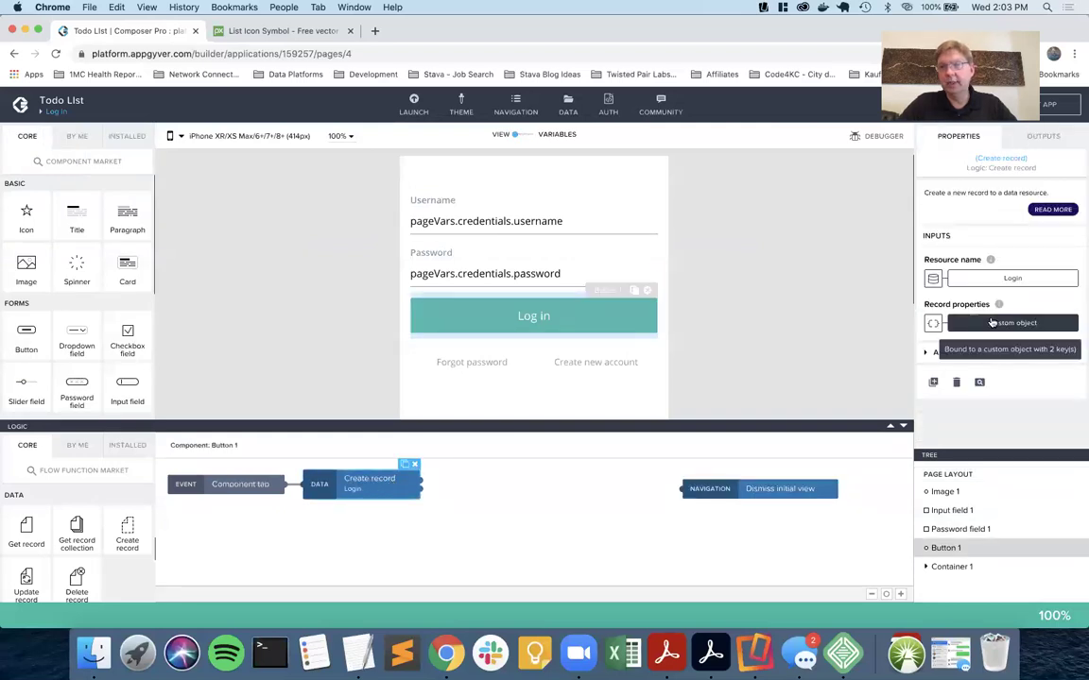
{"action": "left_click", "coordinate": [932, 323]}
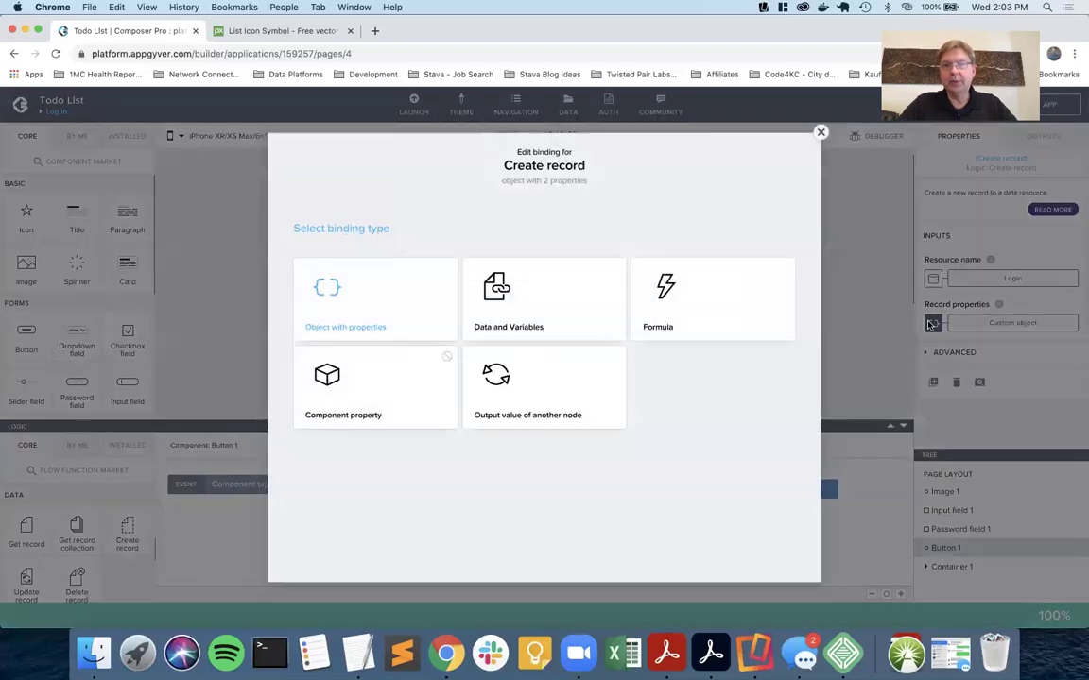
{"action": "left_click", "coordinate": [553, 316]}
{"action": "left_click", "coordinate": [553, 318]}
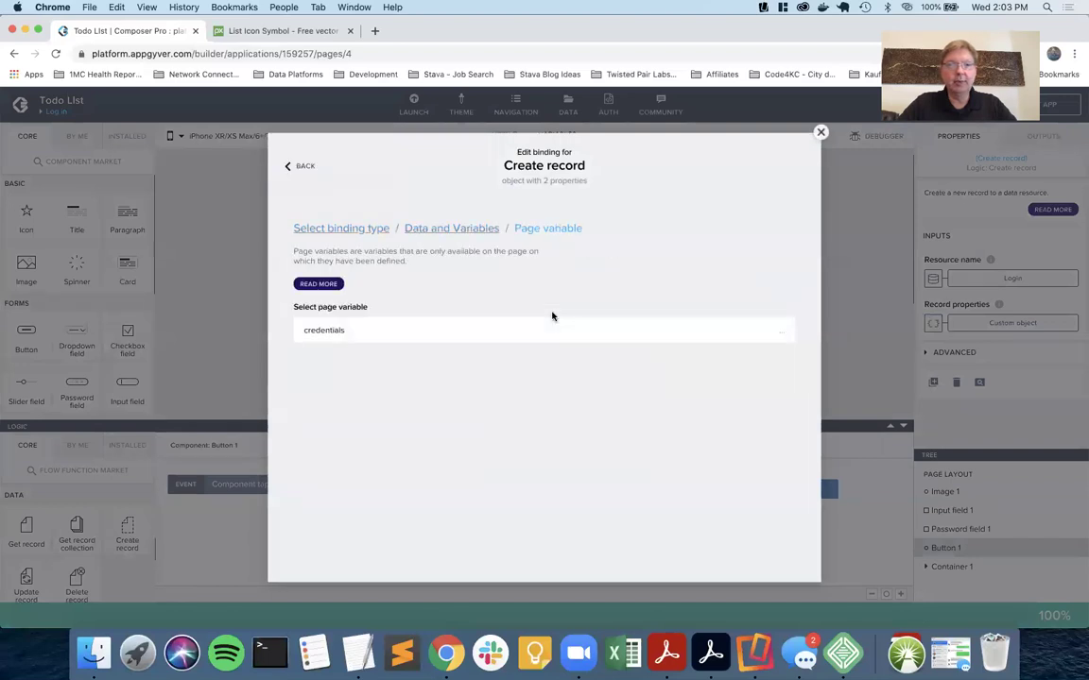
{"action": "left_click", "coordinate": [451, 323]}
{"action": "left_click", "coordinate": [485, 393]}
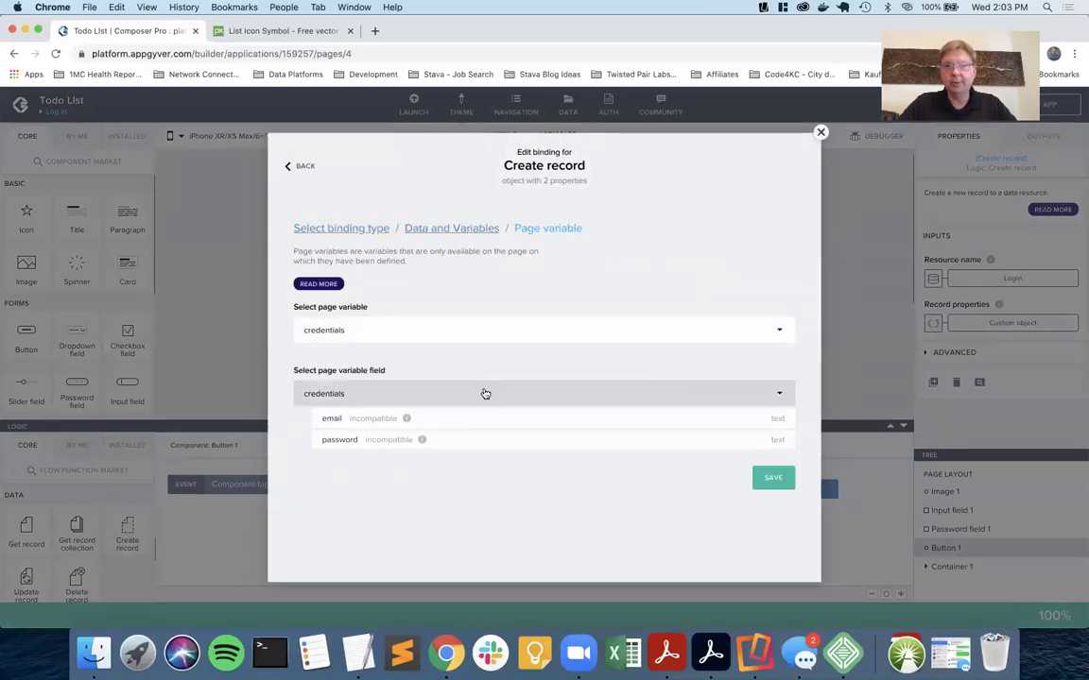
{"action": "left_click", "coordinate": [773, 444]}
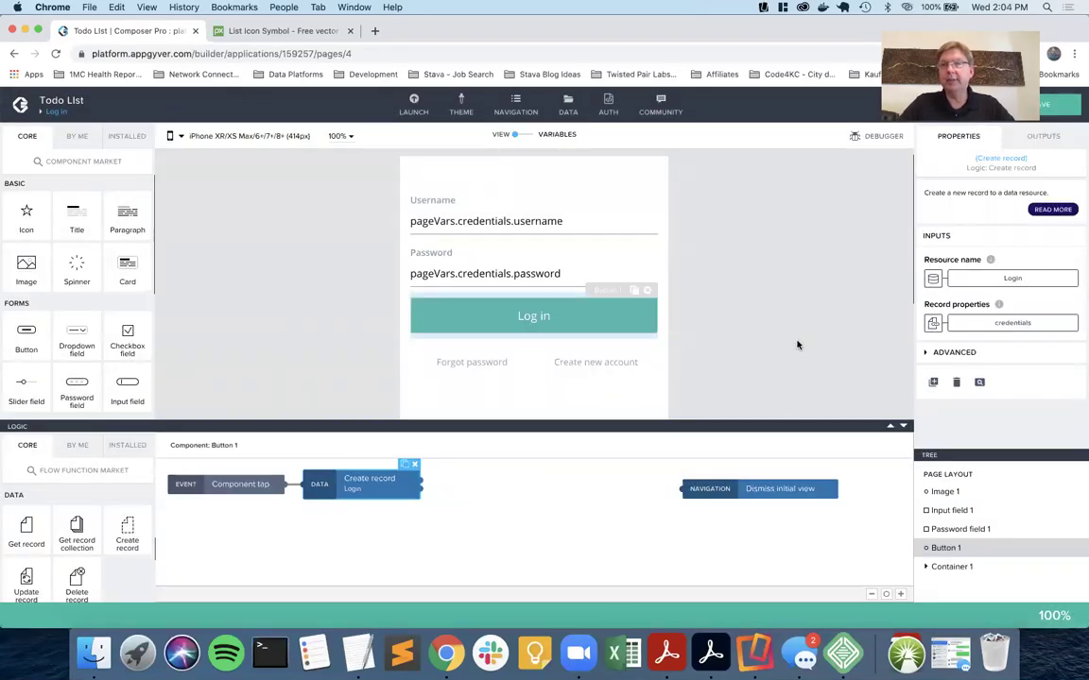
{"action": "left_click", "coordinate": [1063, 105]}
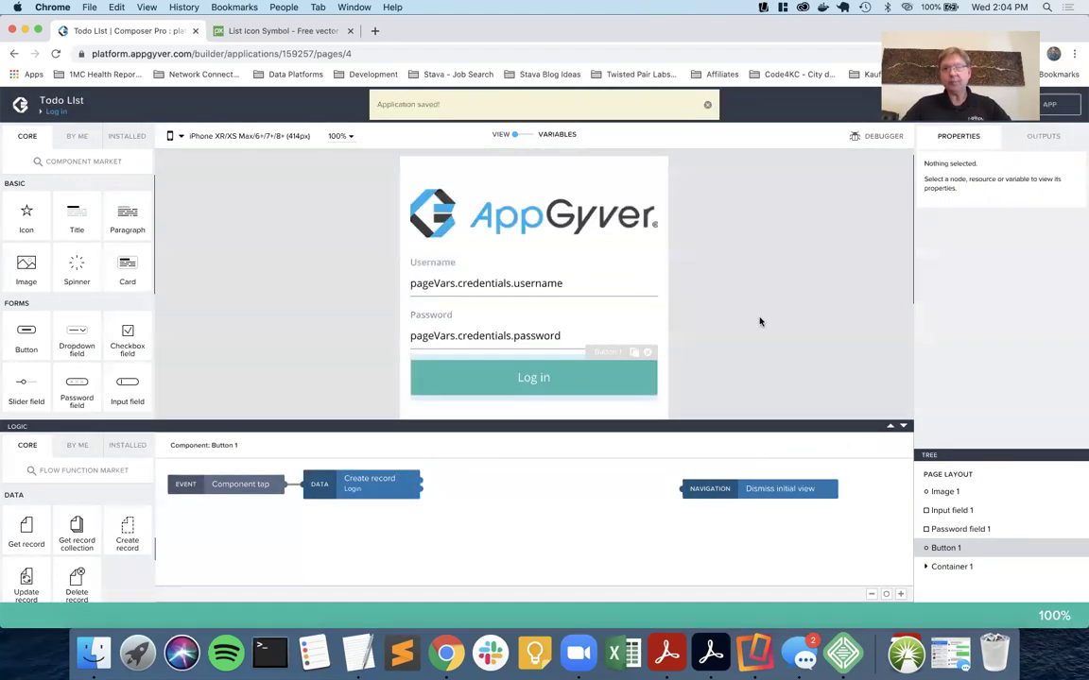
Review the credentials page variable's fields alongside the Username input.
{"action": "left_click", "coordinate": [558, 377]}
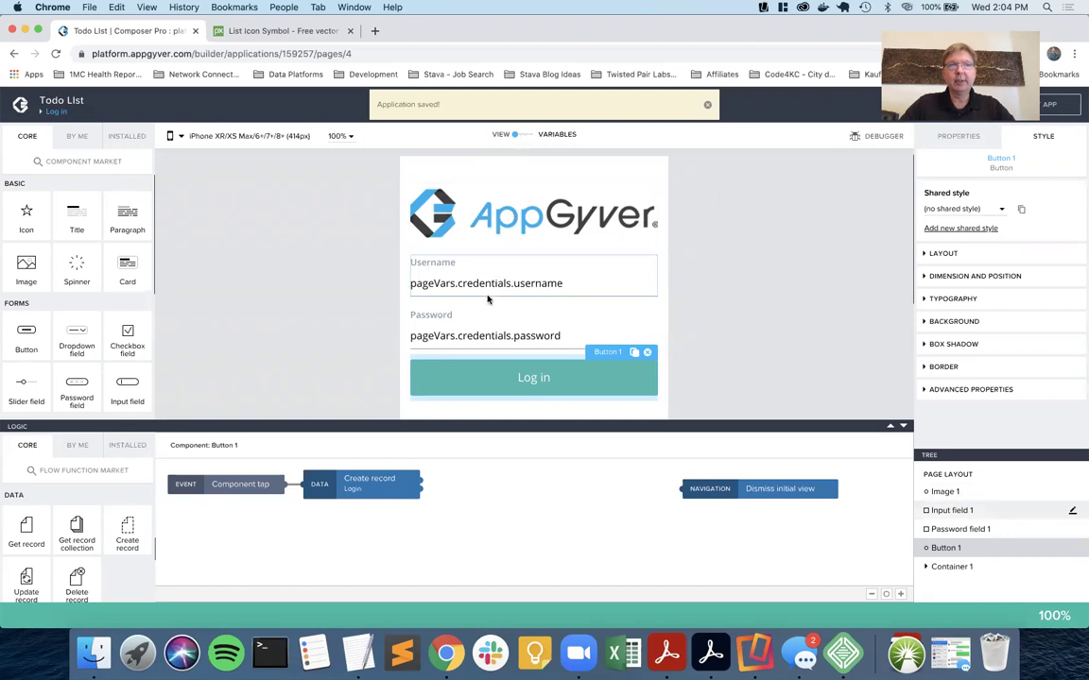
{"action": "left_click", "coordinate": [542, 292]}
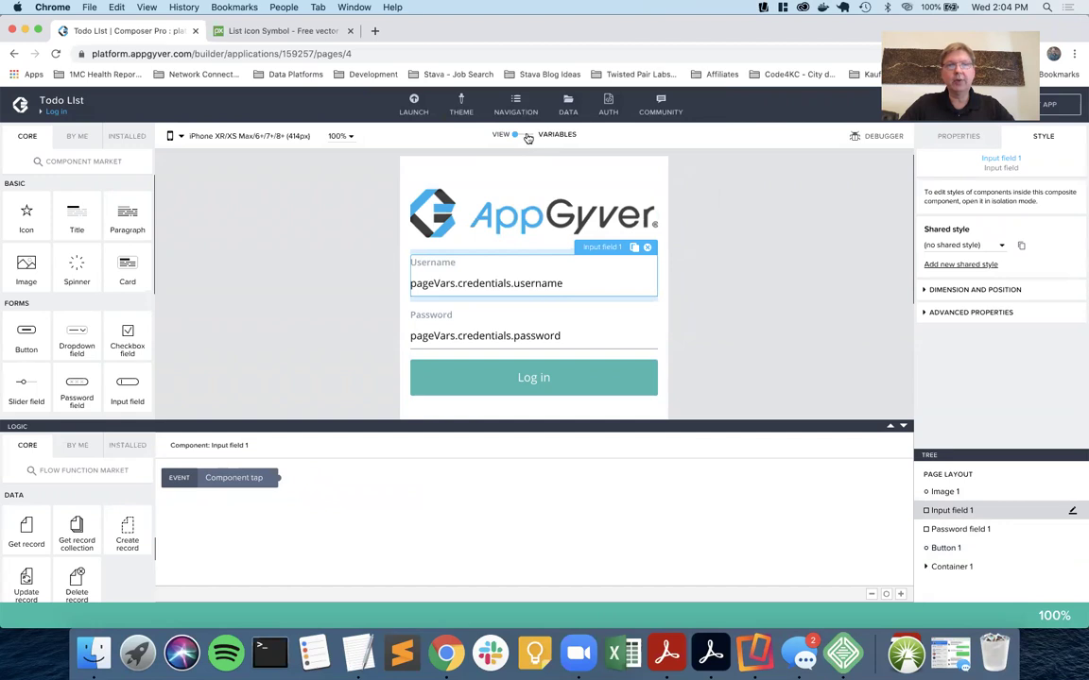
{"action": "left_click", "coordinate": [525, 135]}
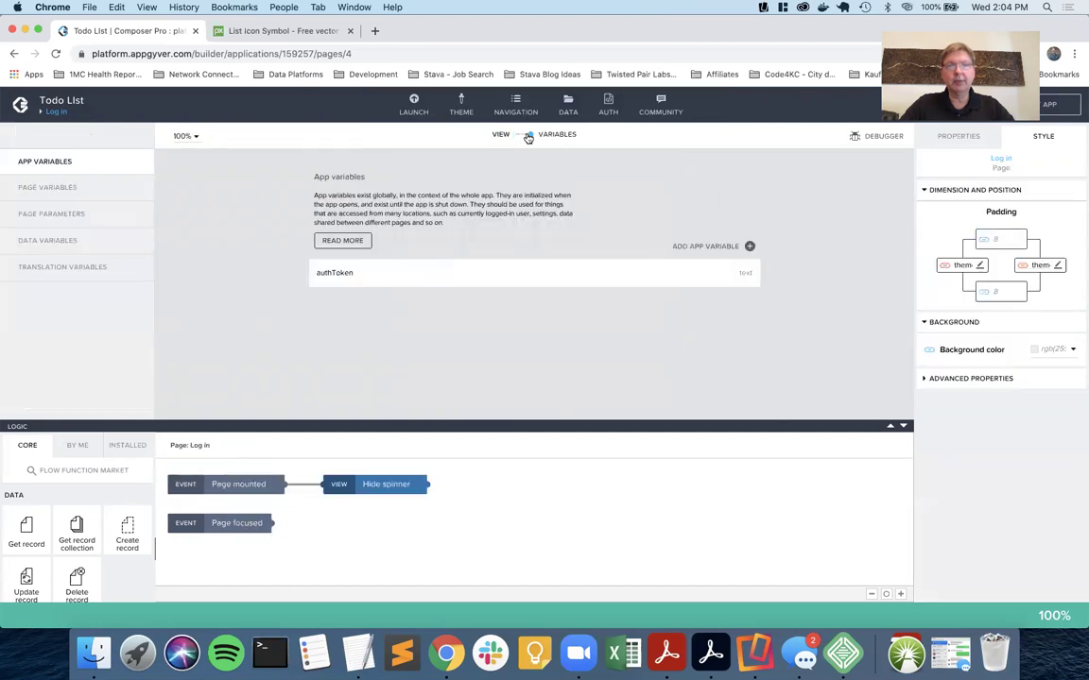
{"action": "left_click", "coordinate": [83, 188]}
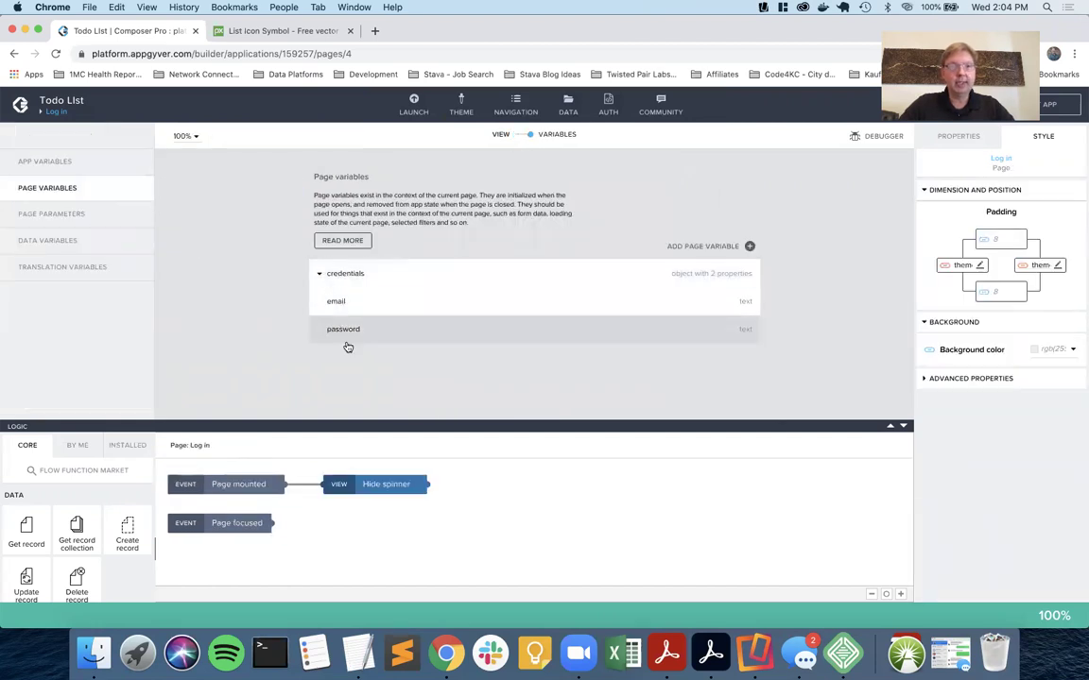
{"action": "left_click", "coordinate": [519, 137]}
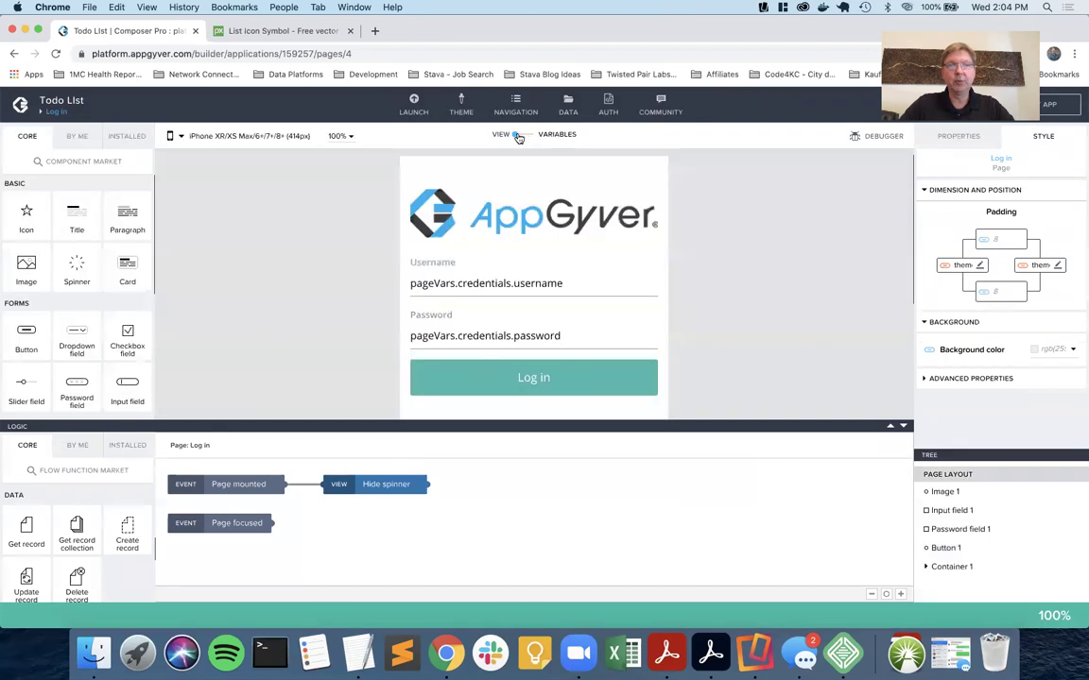
Confirm the Create record step uses resource Login with credentials as its record.
{"action": "left_click", "coordinate": [548, 381]}
{"action": "left_click", "coordinate": [363, 479]}
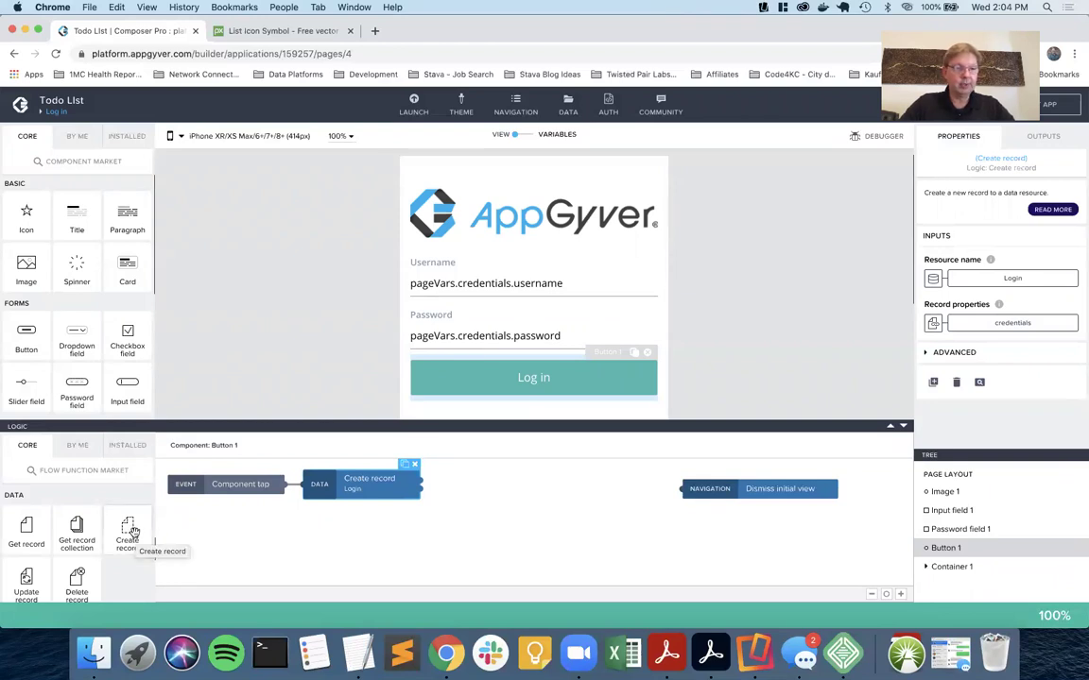
{"action": "scroll", "coordinate": [134, 534], "scroll_direction": "down", "scroll_amount": 5}
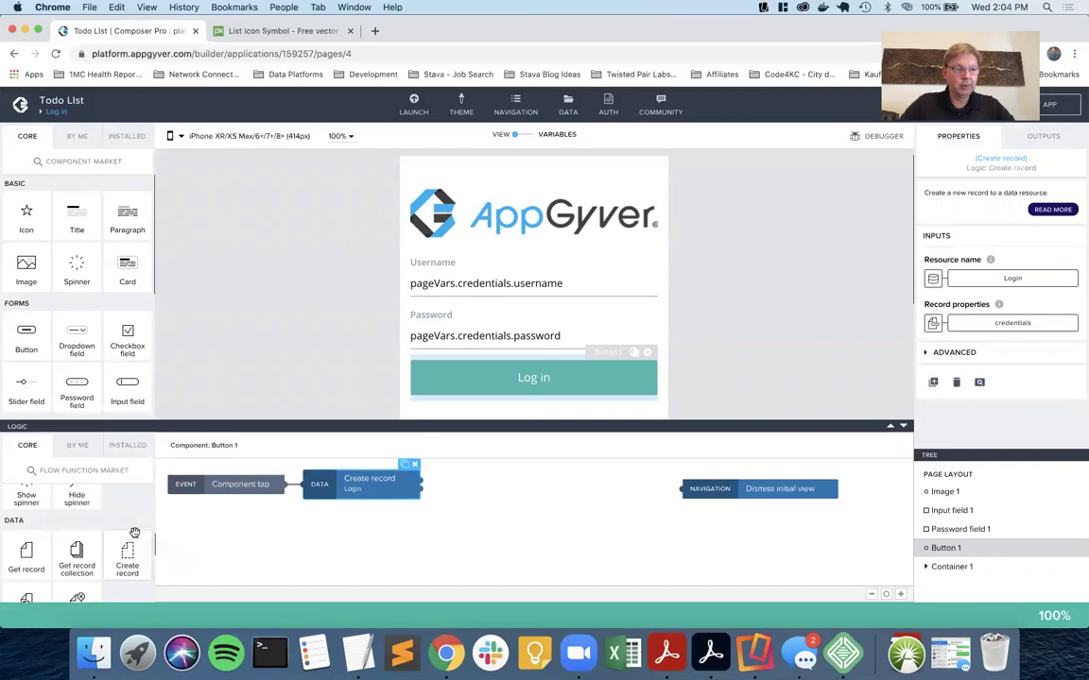
{"action": "scroll", "coordinate": [134, 534], "scroll_direction": "up", "scroll_amount": 3}
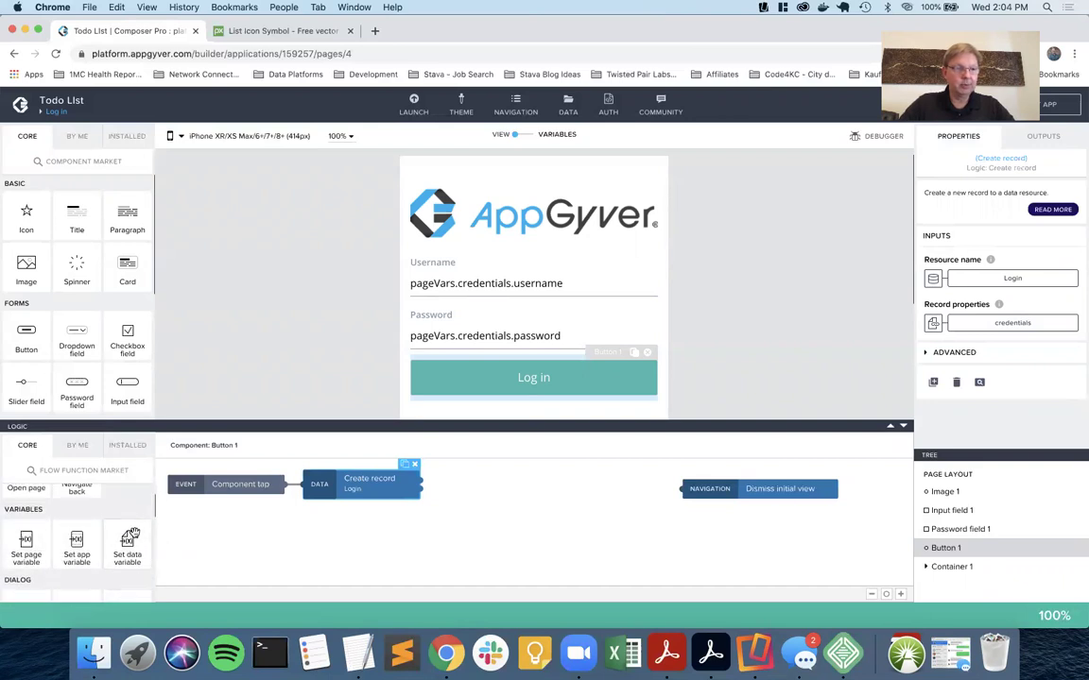
Add a Set app variable step after Create record, assigning its response authToken, and save.
{"action": "left_click_drag", "start_coordinate": [76, 544], "coordinate": [561, 486]}
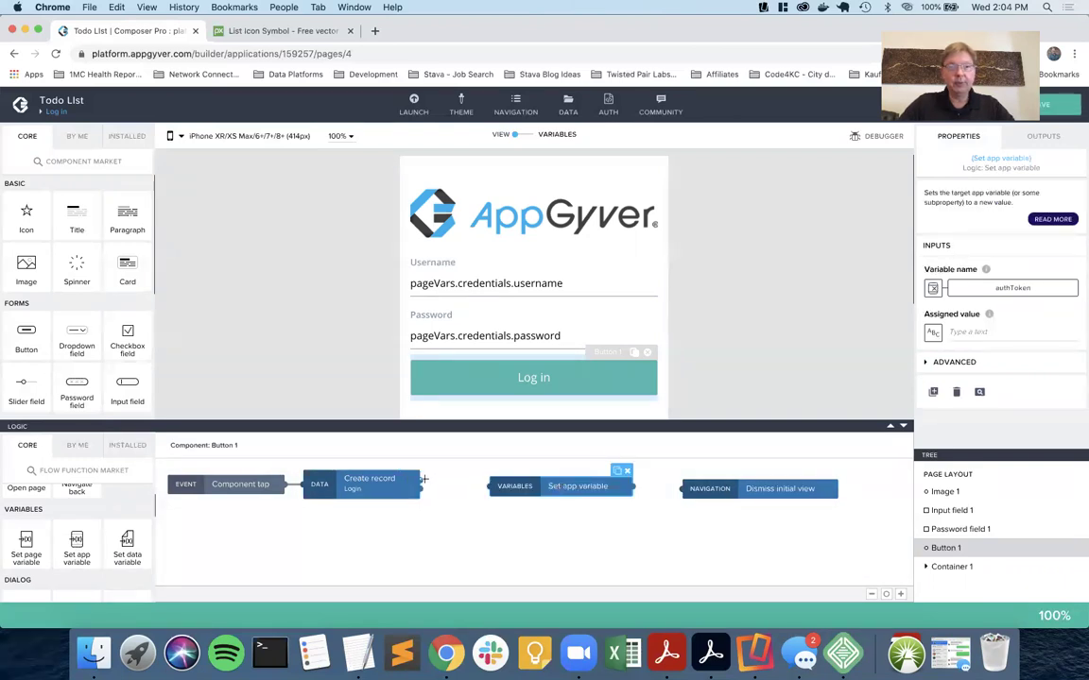
{"action": "mouse_move", "coordinate": [420, 480]}
{"action": "left_mouse_down"}
{"action": "mouse_move", "coordinate": [514, 489]}
{"action": "mouse_move", "coordinate": [489, 487]}
{"action": "left_mouse_up"}
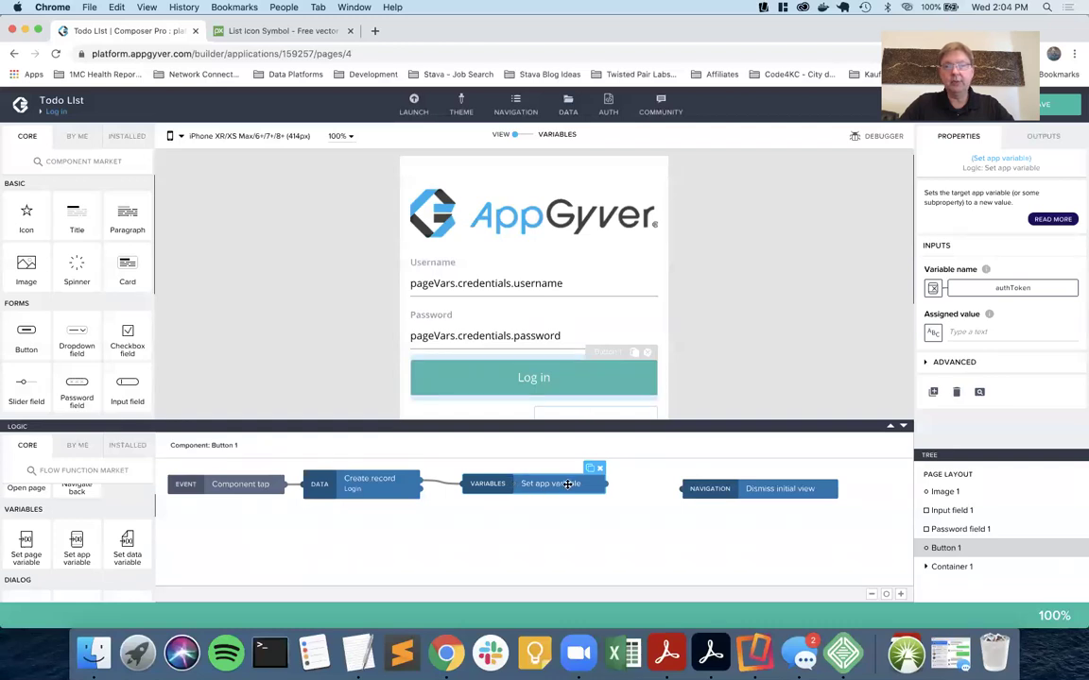
{"action": "left_click", "coordinate": [934, 332]}
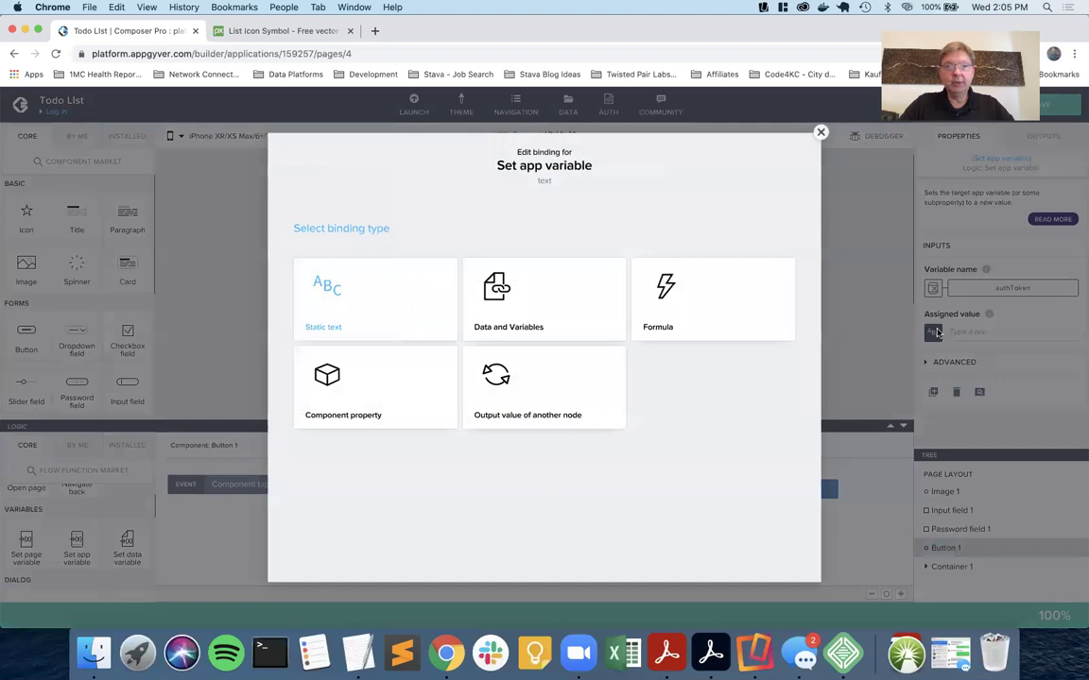
{"action": "left_click", "coordinate": [515, 385]}
{"action": "left_click", "coordinate": [385, 347]}
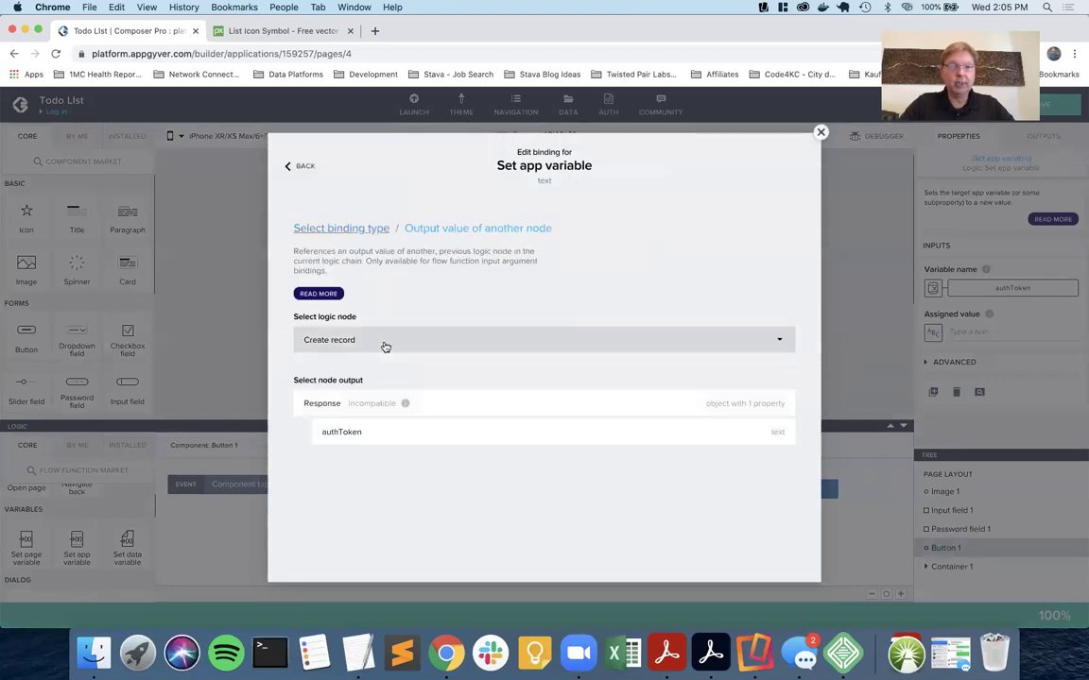
{"action": "left_click", "coordinate": [364, 431]}
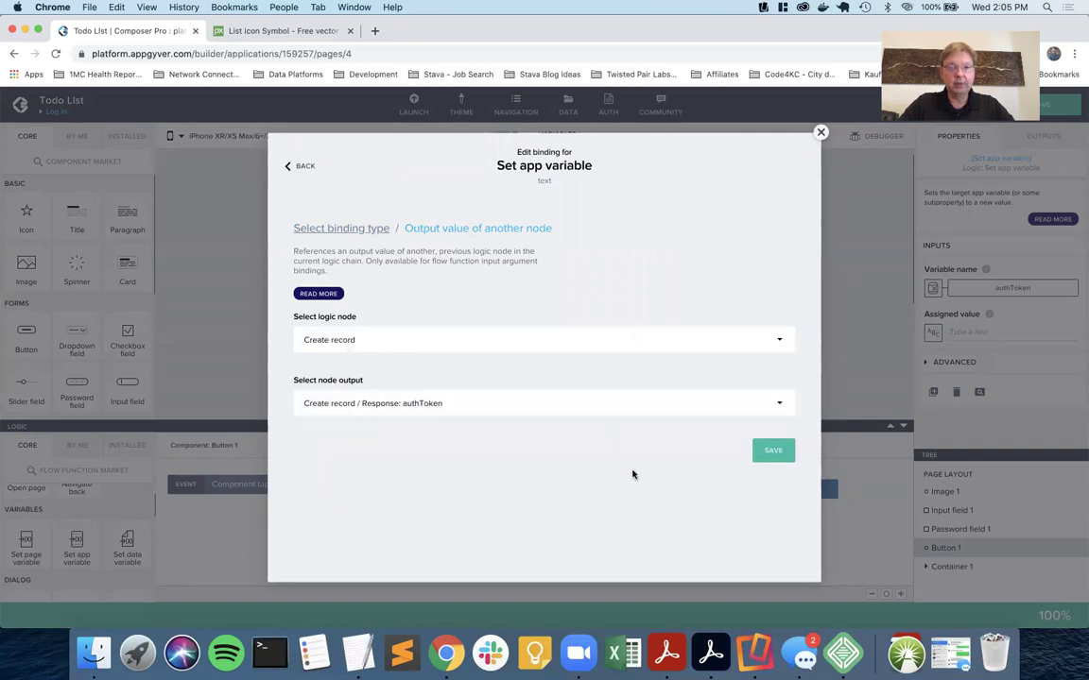
{"action": "left_click", "coordinate": [773, 451]}
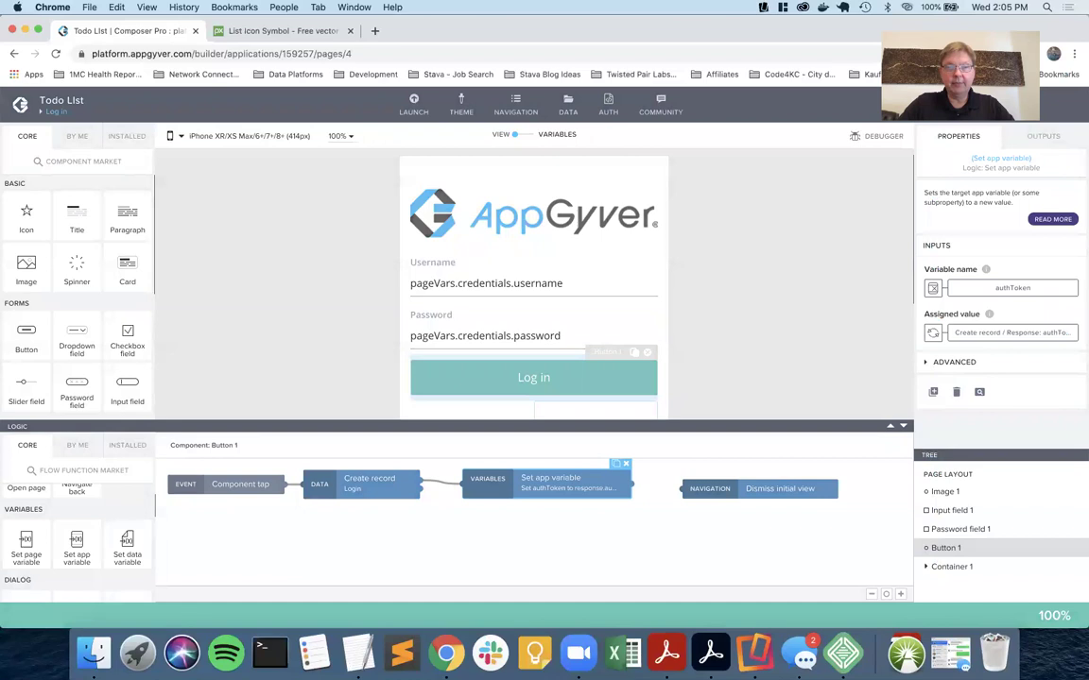
{"action": "key", "text": "super+s"}
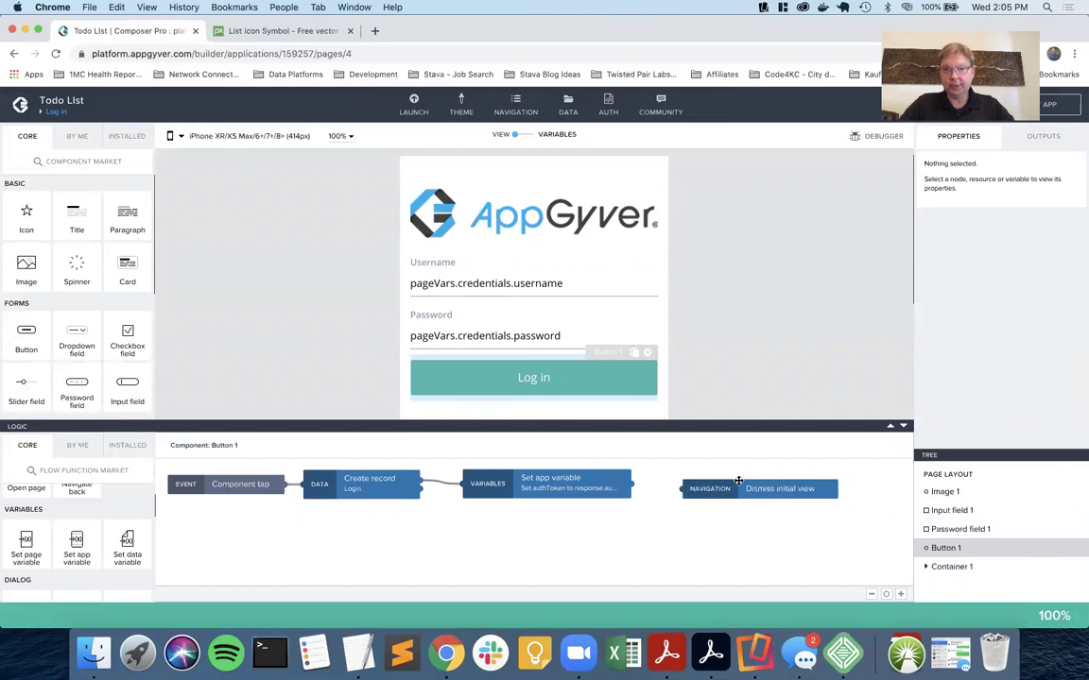
Connect Set app variable onward to Dismiss initial view and save the app.
{"action": "left_click", "coordinate": [383, 482]}
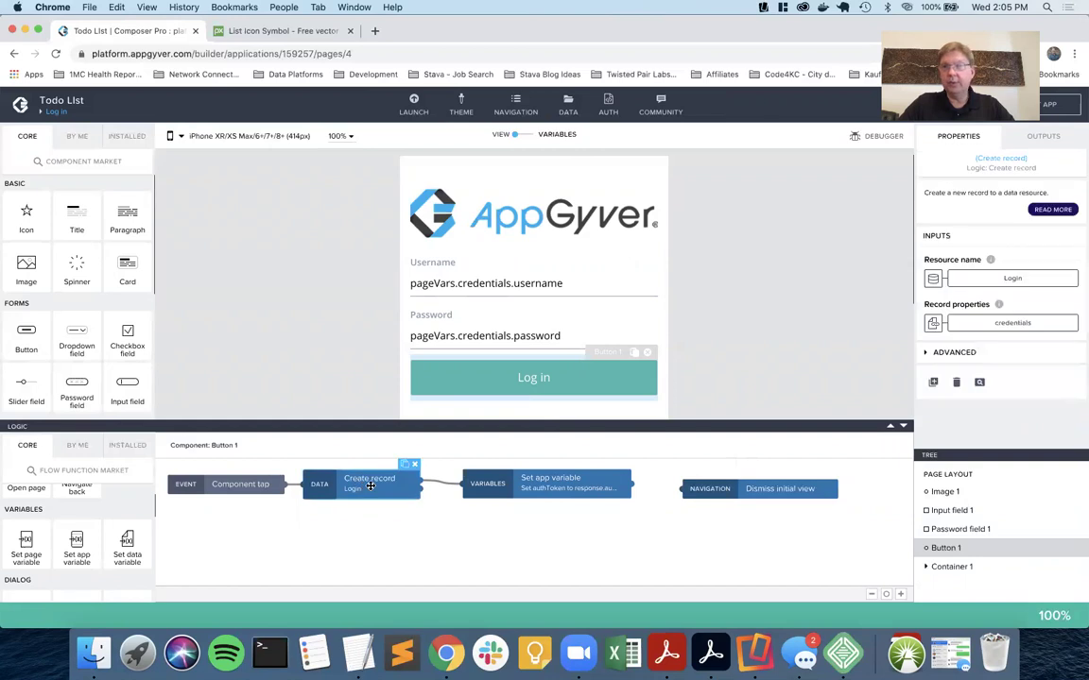
{"action": "left_click", "coordinate": [1044, 136]}
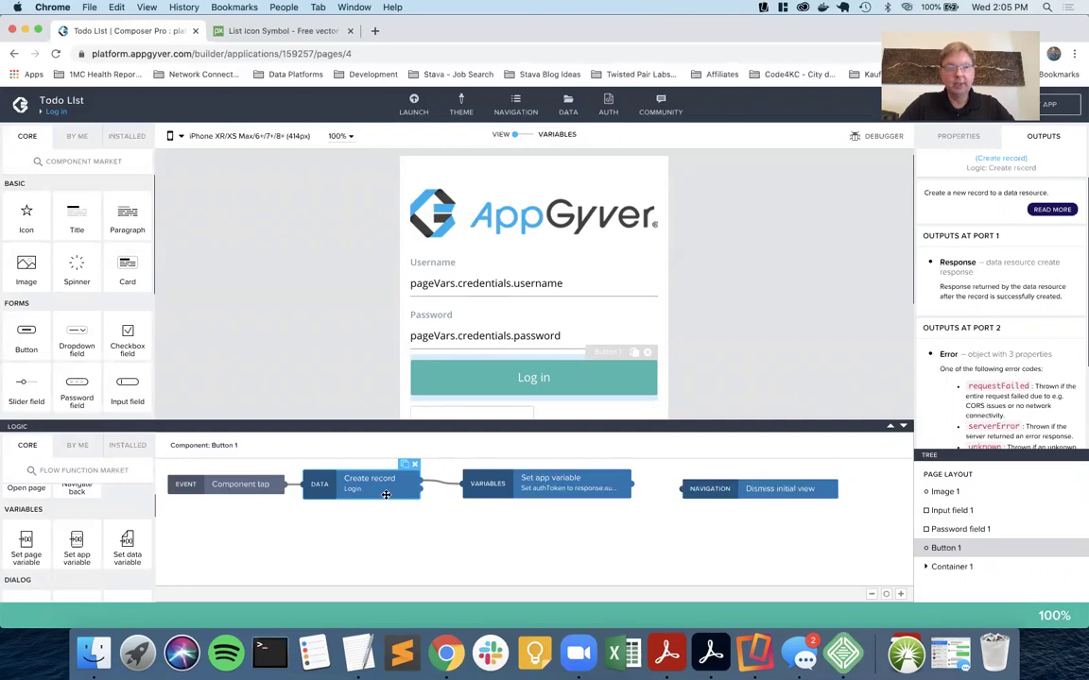
{"action": "left_click", "coordinate": [534, 483]}
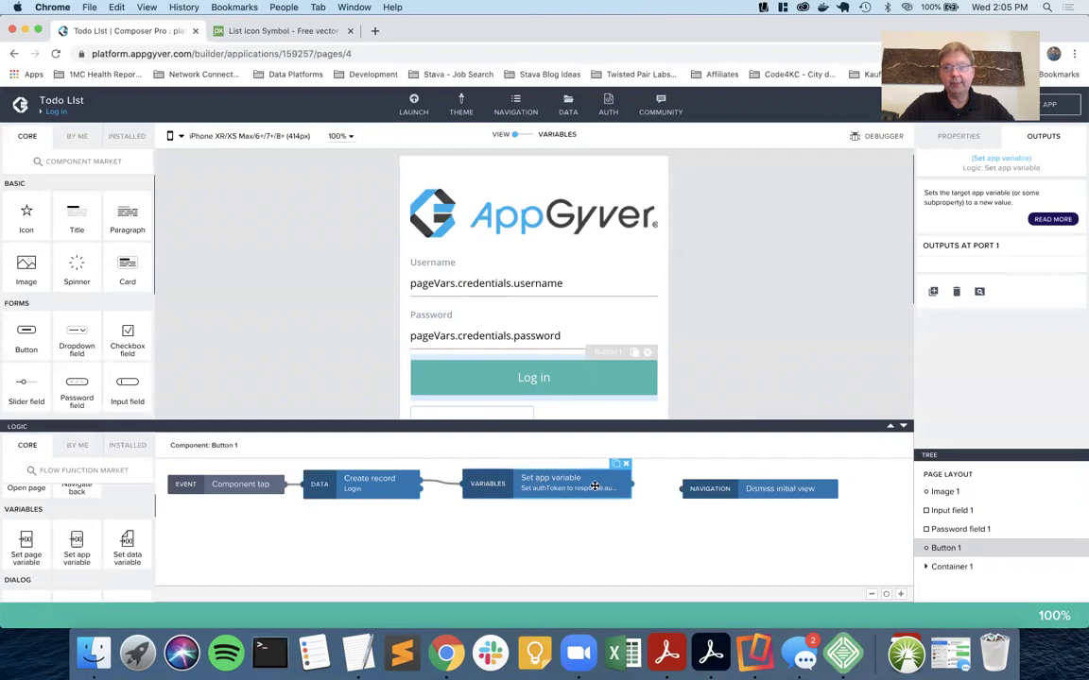
{"action": "left_click_drag", "start_coordinate": [642, 487], "coordinate": [695, 490]}
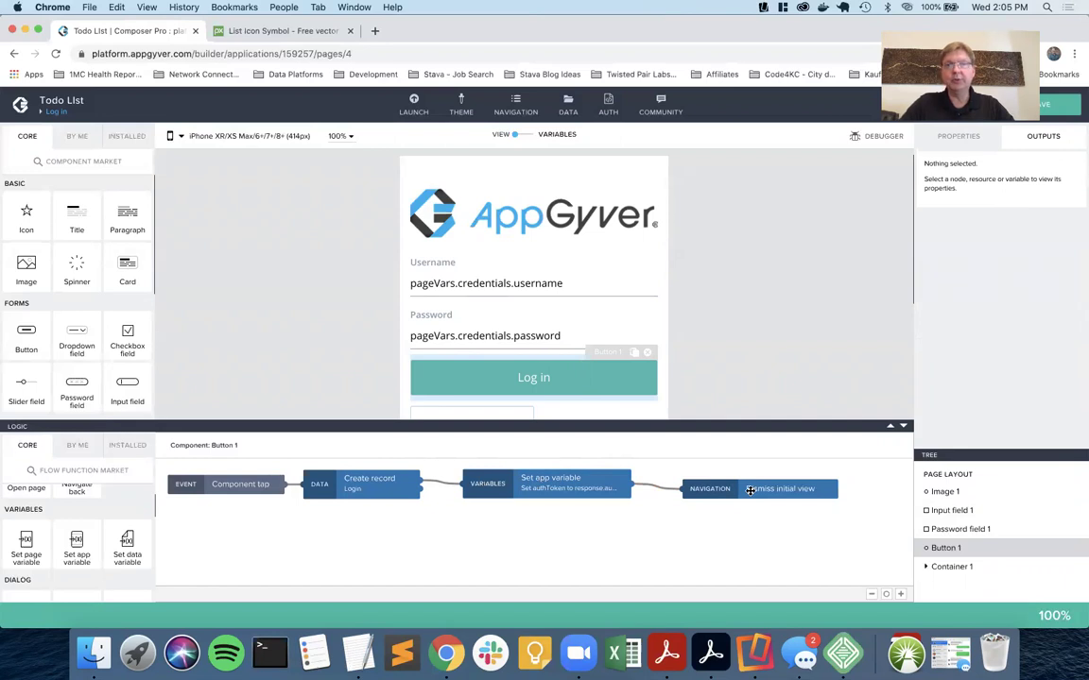
{"action": "left_click", "coordinate": [1051, 104]}
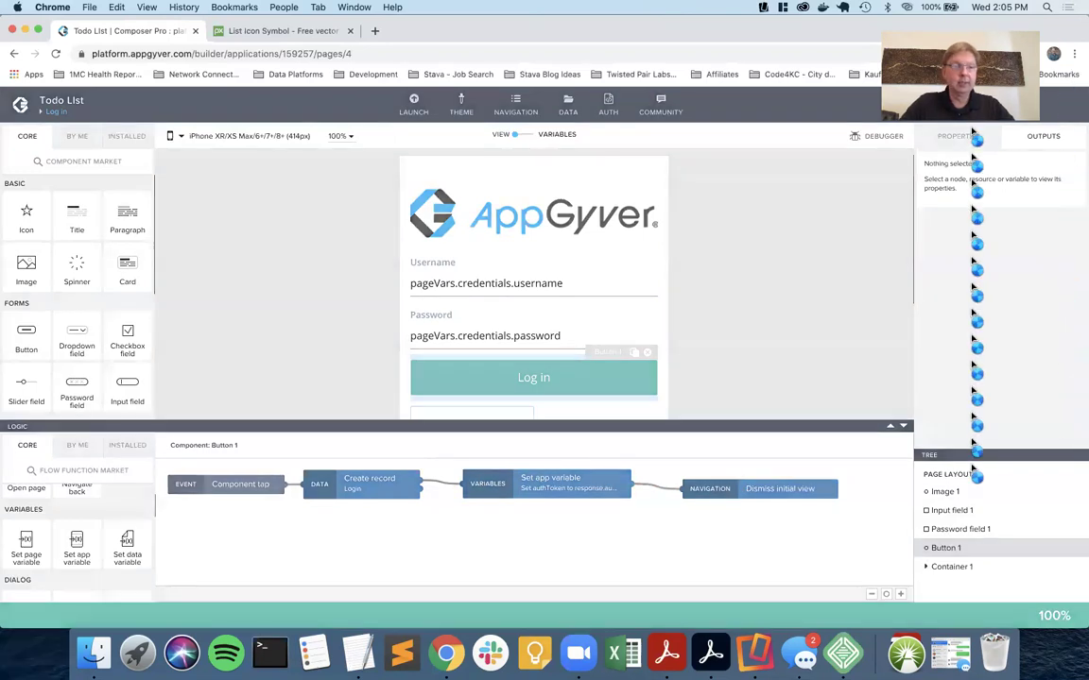
{"action": "scroll", "coordinate": [57, 535], "scroll_direction": "up", "scroll_amount": 1}
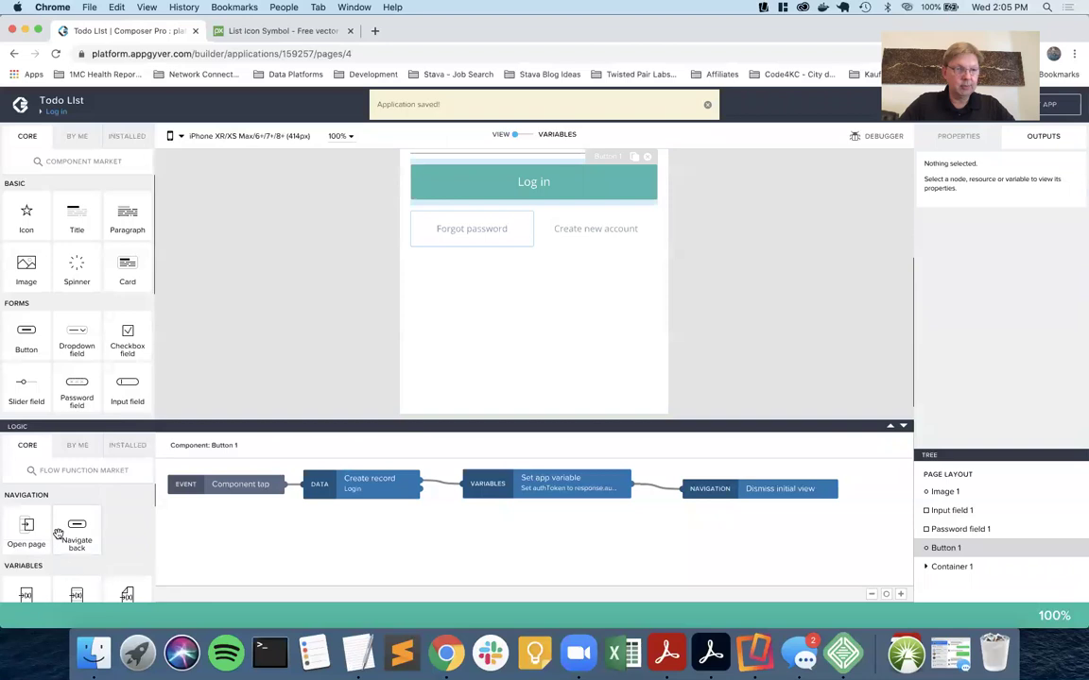
{"action": "scroll", "coordinate": [58, 535], "scroll_direction": "down", "scroll_amount": 3}
{"action": "scroll", "coordinate": [58, 534], "scroll_direction": "up", "scroll_amount": 1}
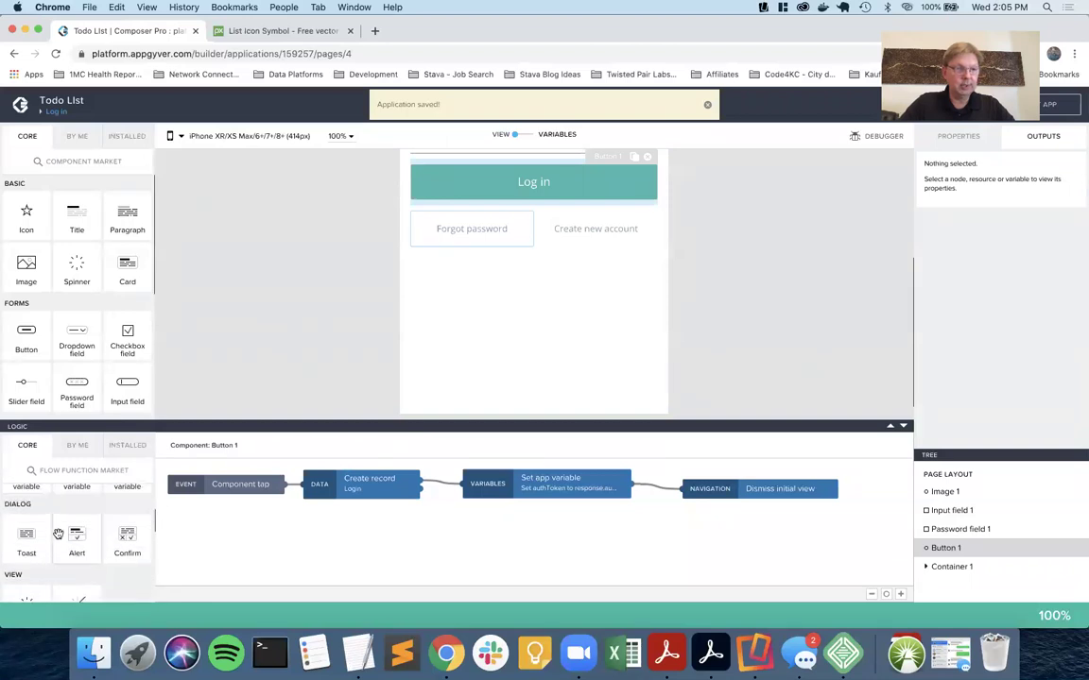
Add a Toast on Create record's error output with message 'Login failed', then save.
{"action": "left_click_drag", "start_coordinate": [26, 536], "coordinate": [512, 542]}
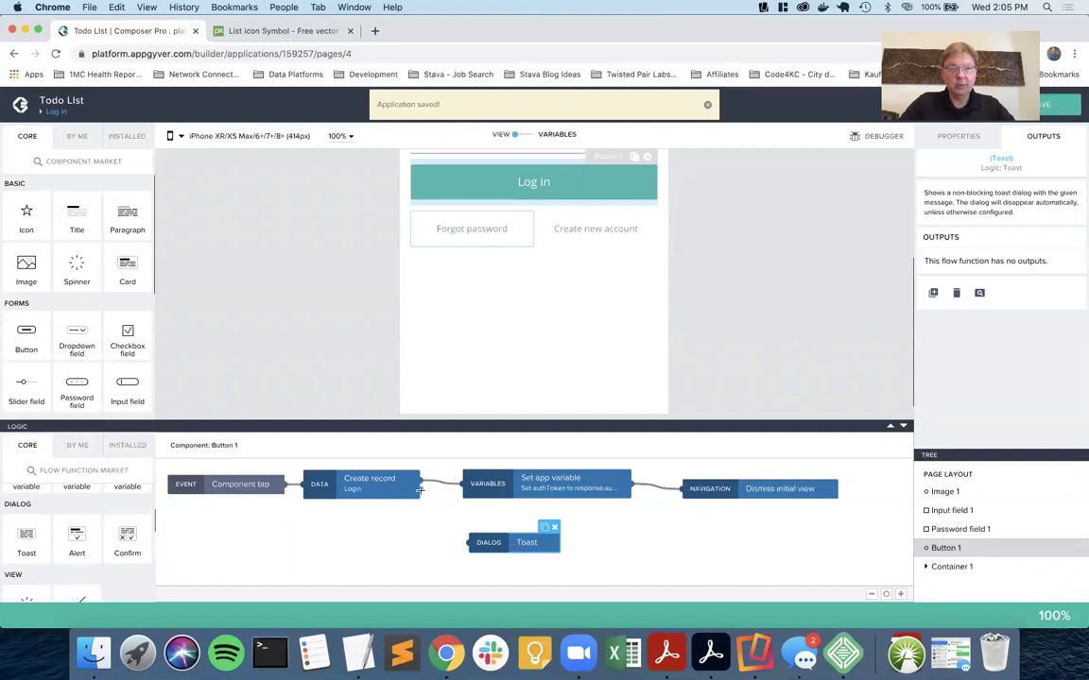
{"action": "left_click_drag", "start_coordinate": [419, 489], "coordinate": [469, 542]}
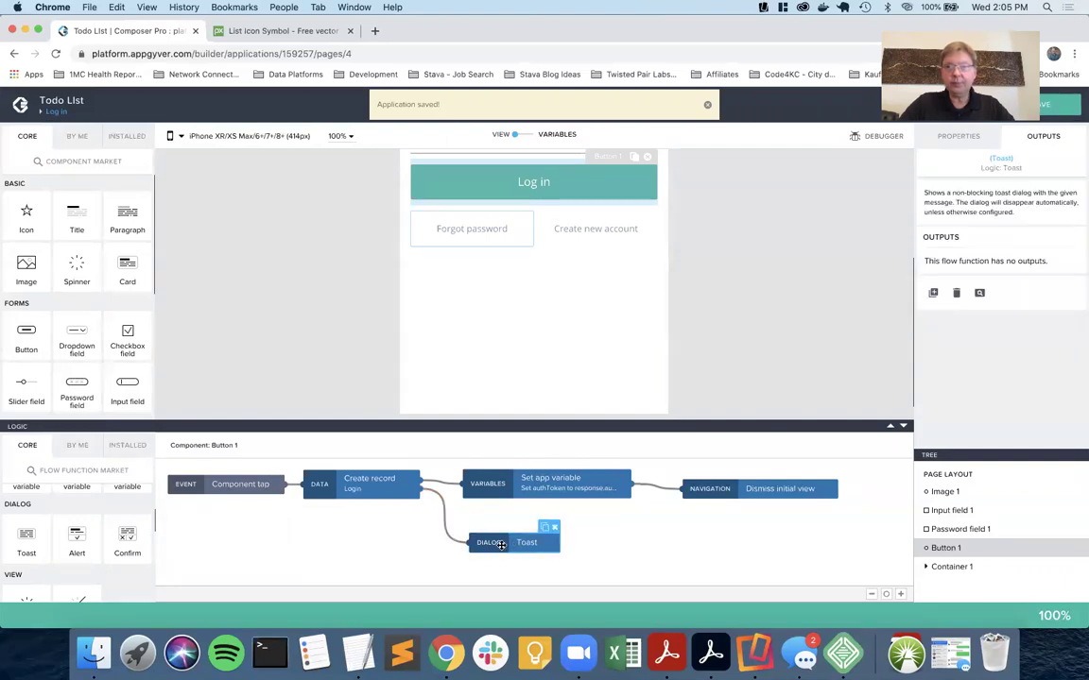
{"action": "left_click", "coordinate": [961, 140]}
{"action": "left_click", "coordinate": [955, 280]}
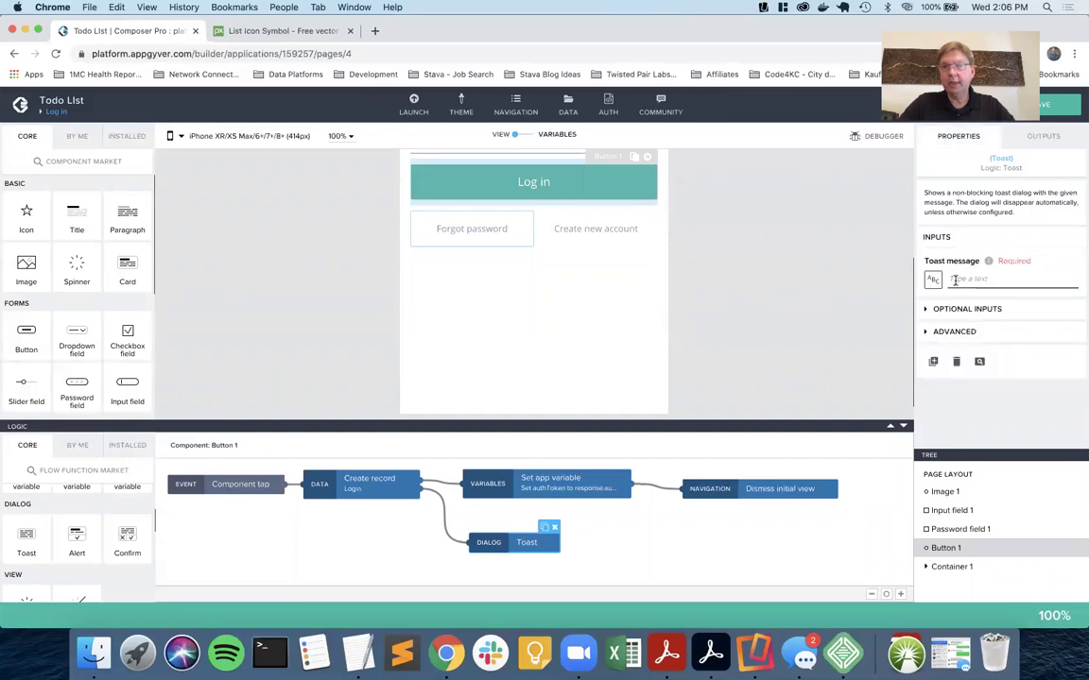
{"action": "type", "text": "Login failed"}
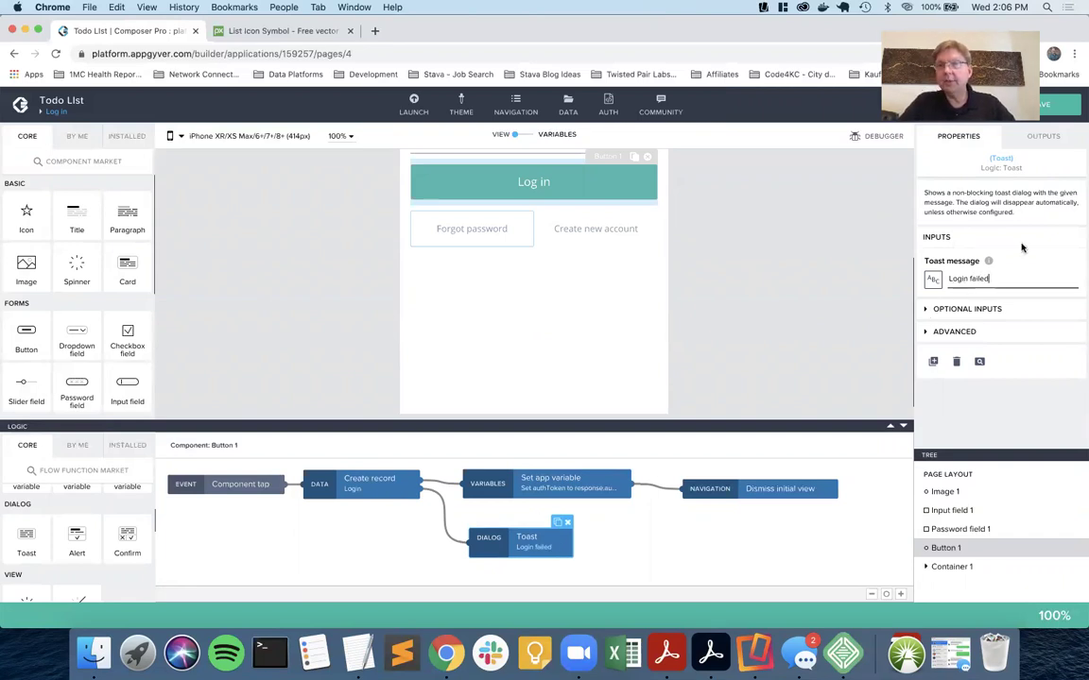
{"action": "left_click", "coordinate": [1072, 112]}
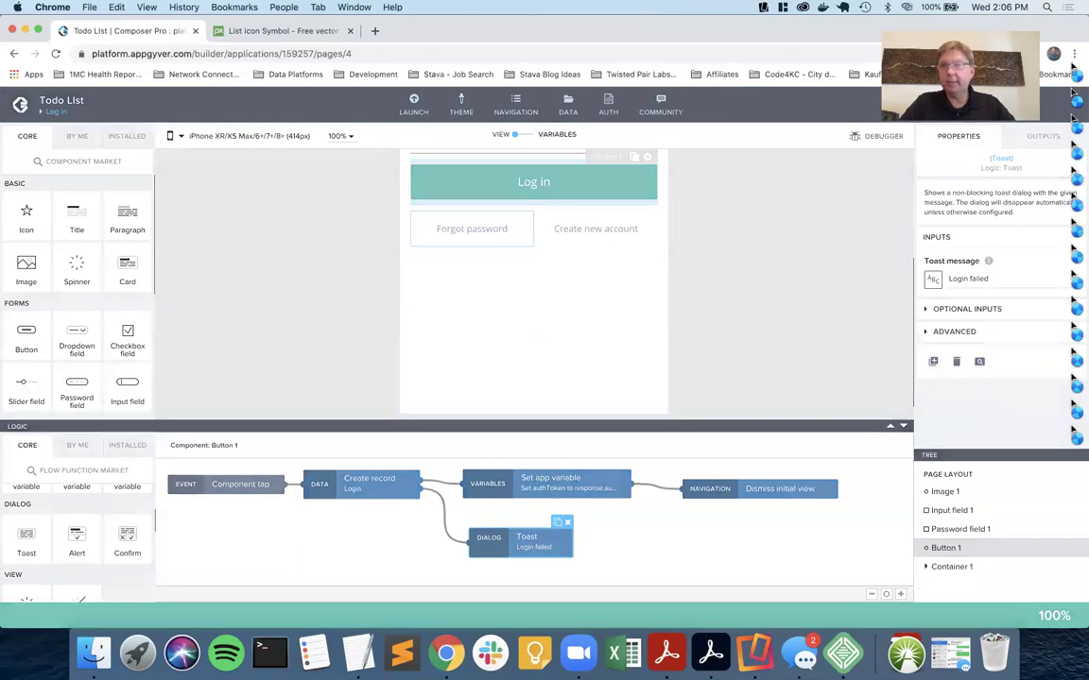
Verify the Toast step's 'Login failed' message and reselect the Log in button.
{"action": "scroll", "coordinate": [722, 287], "scroll_direction": "up", "scroll_amount": 3}
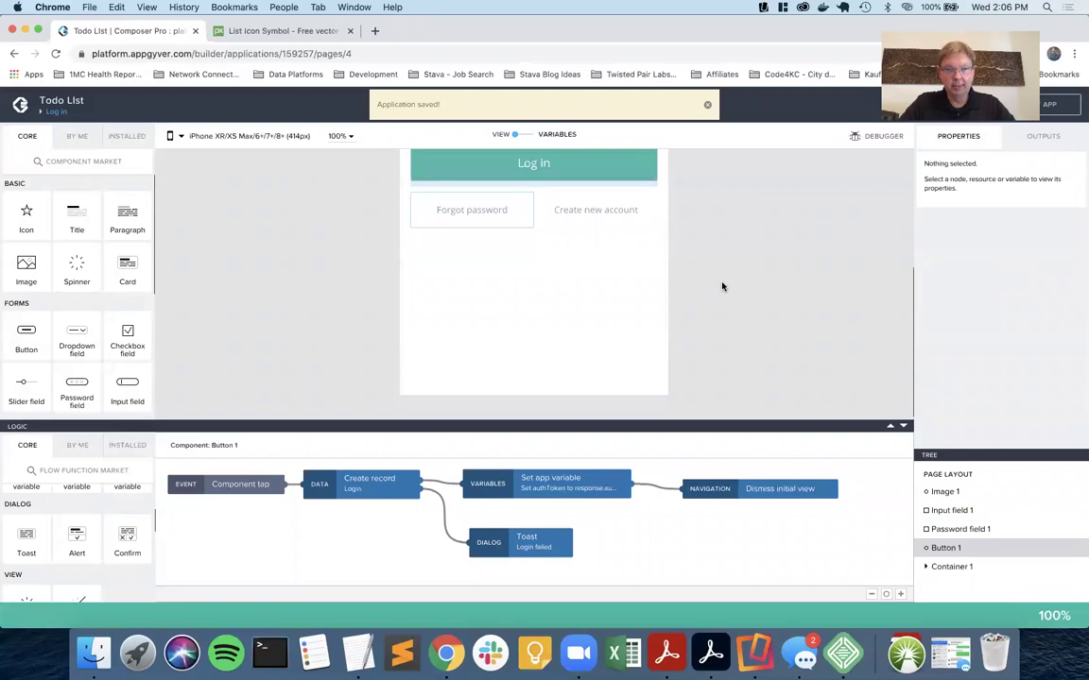
{"action": "scroll", "coordinate": [722, 287], "scroll_direction": "up", "scroll_amount": 2}
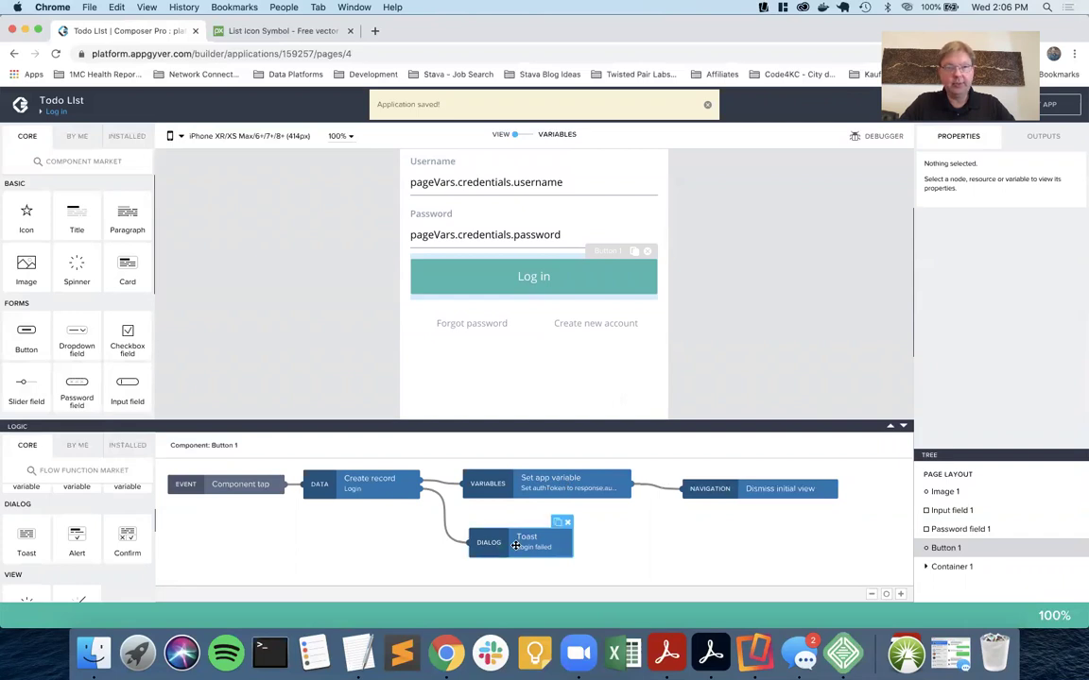
{"action": "left_click", "coordinate": [515, 546]}
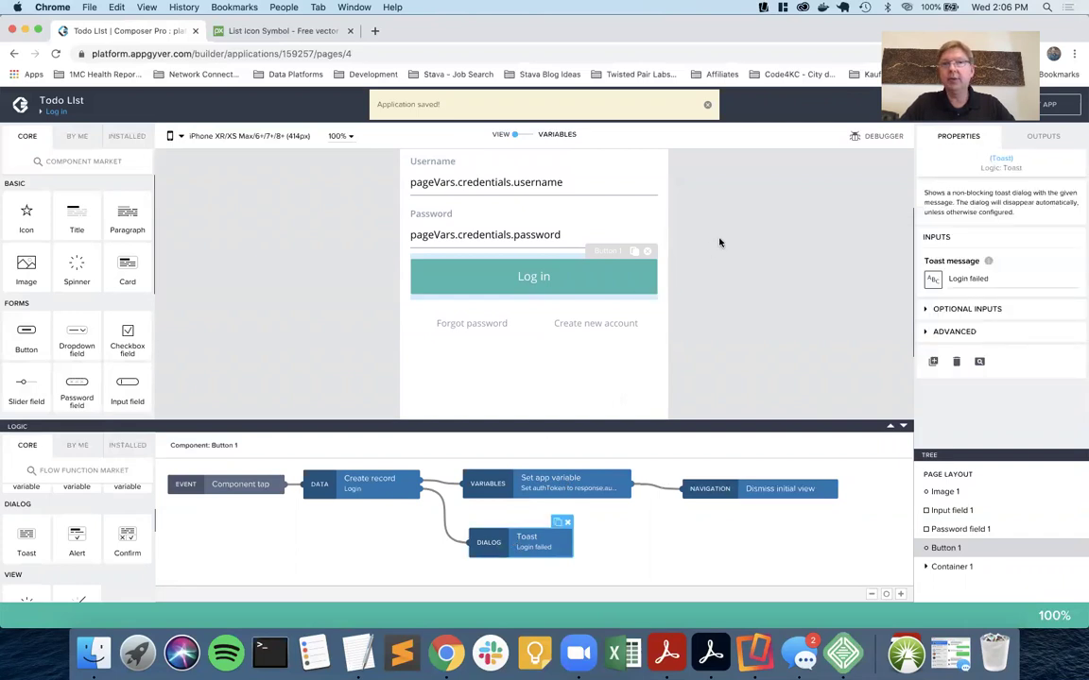
{"action": "left_click", "coordinate": [573, 280]}
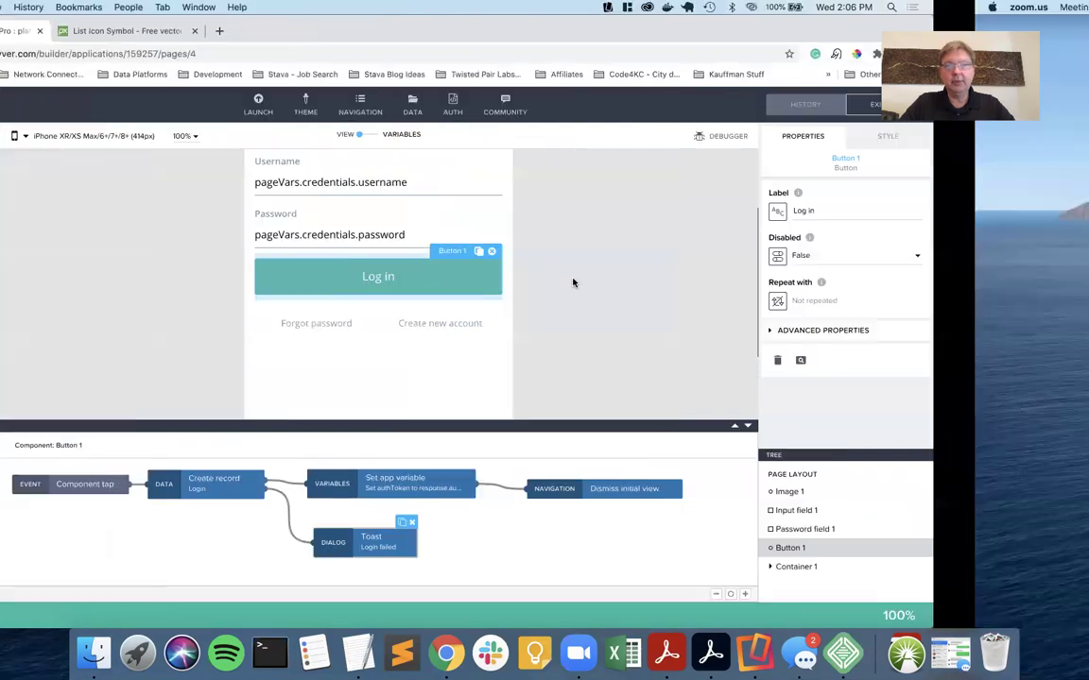
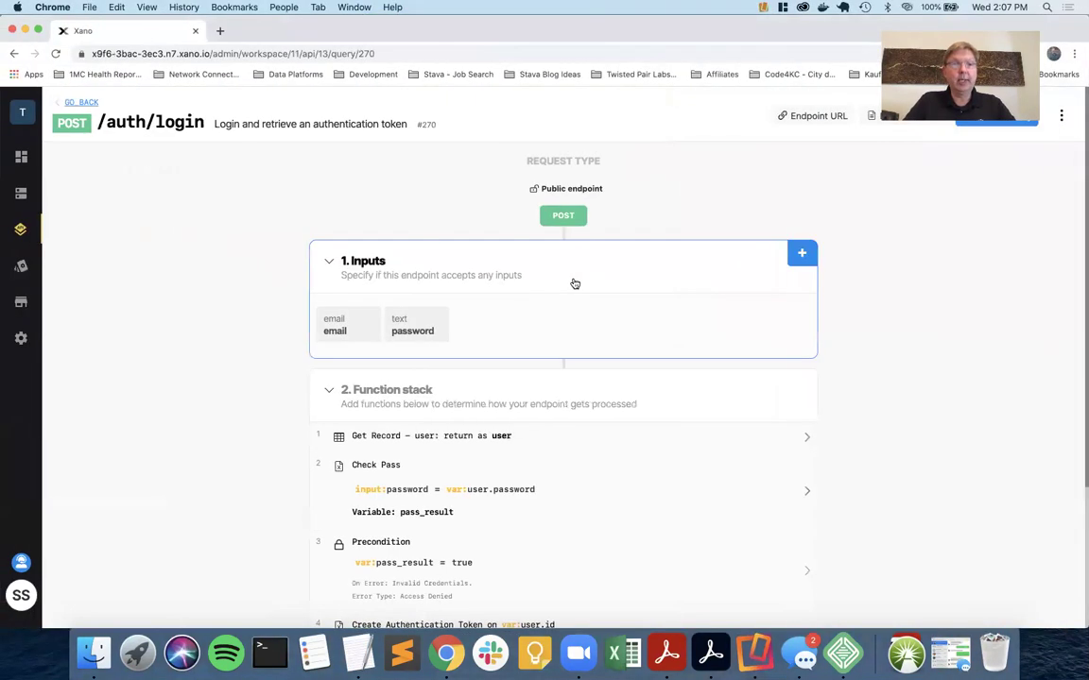
Review the test accounts in the user table and start a test run of public /auth/login.
{"action": "left_click", "coordinate": [25, 200]}
{"action": "left_click", "coordinate": [257, 201]}
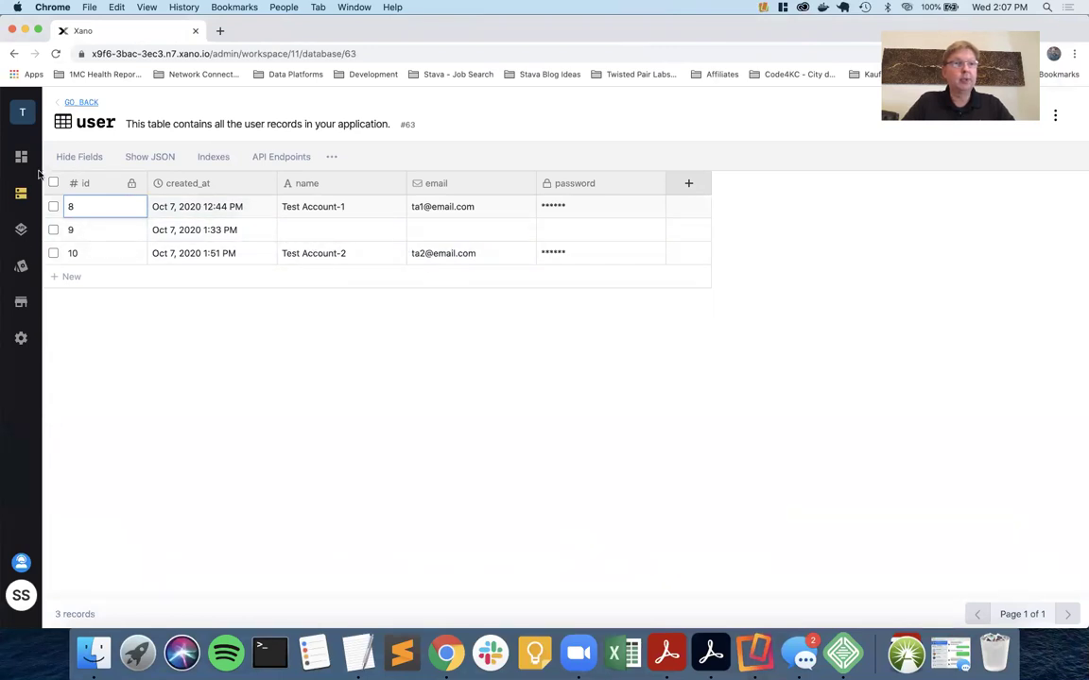
{"action": "left_click", "coordinate": [20, 229]}
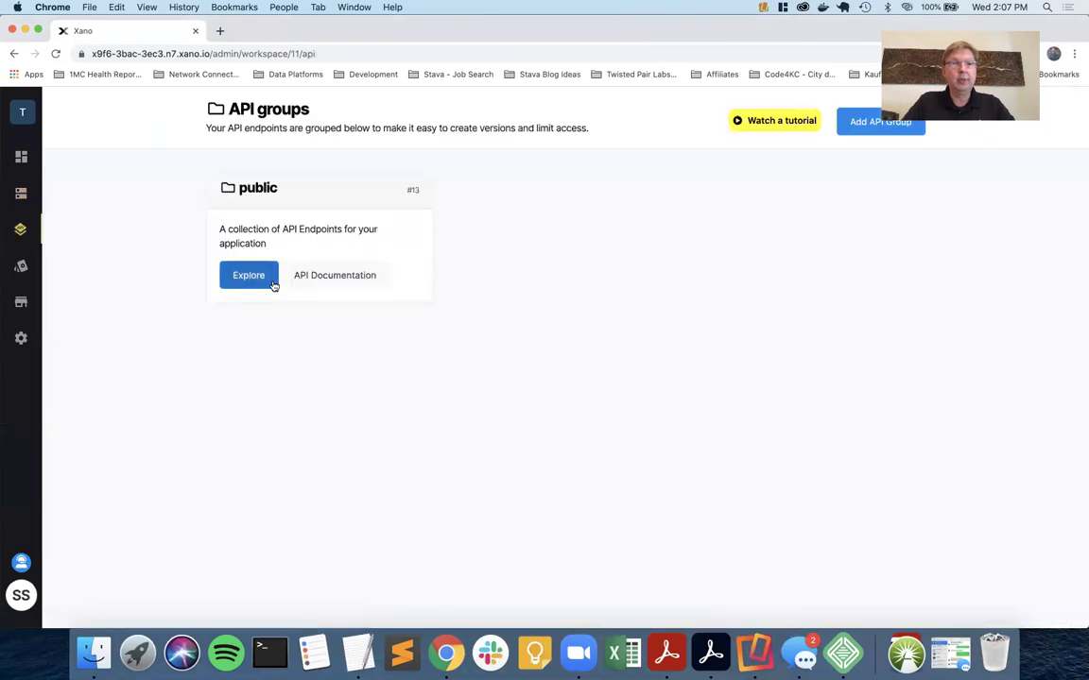
{"action": "left_click", "coordinate": [251, 274]}
{"action": "left_click", "coordinate": [298, 242]}
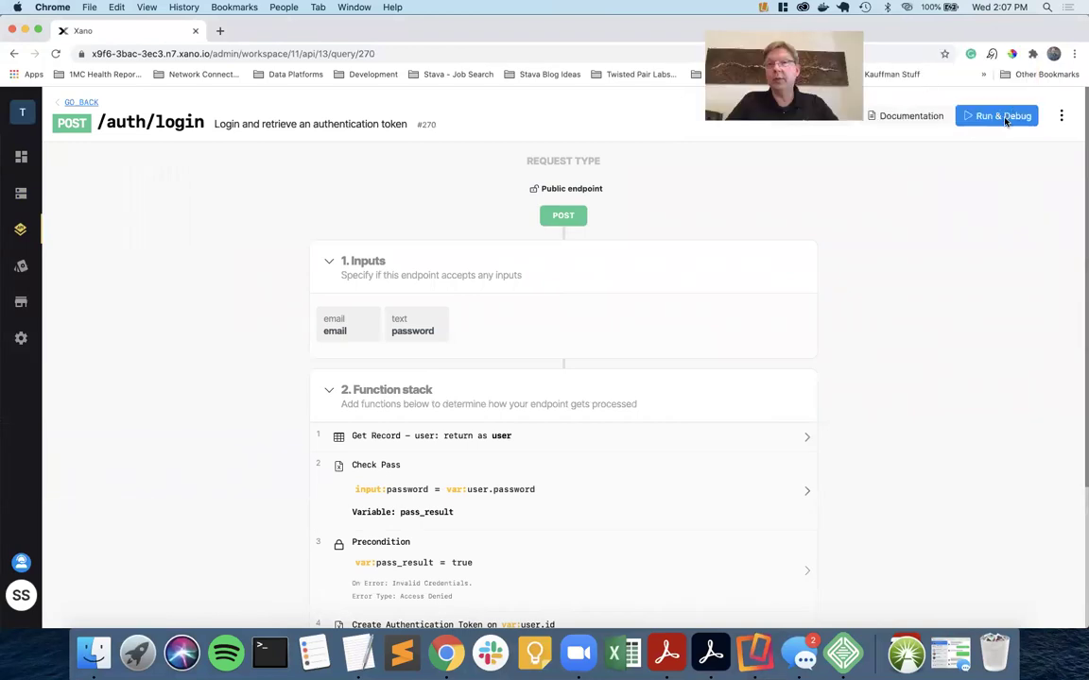
{"action": "left_click", "coordinate": [1002, 116]}
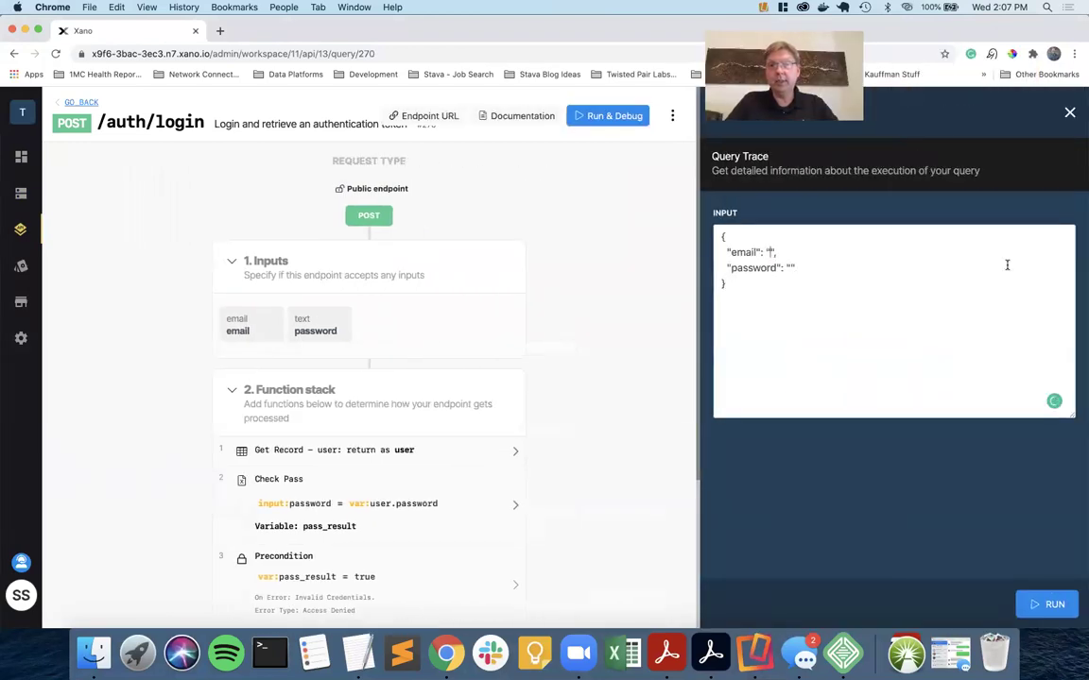
Run /auth/login with the second test account's email and password.
{"action": "type", "text": "ta2@email.com"}
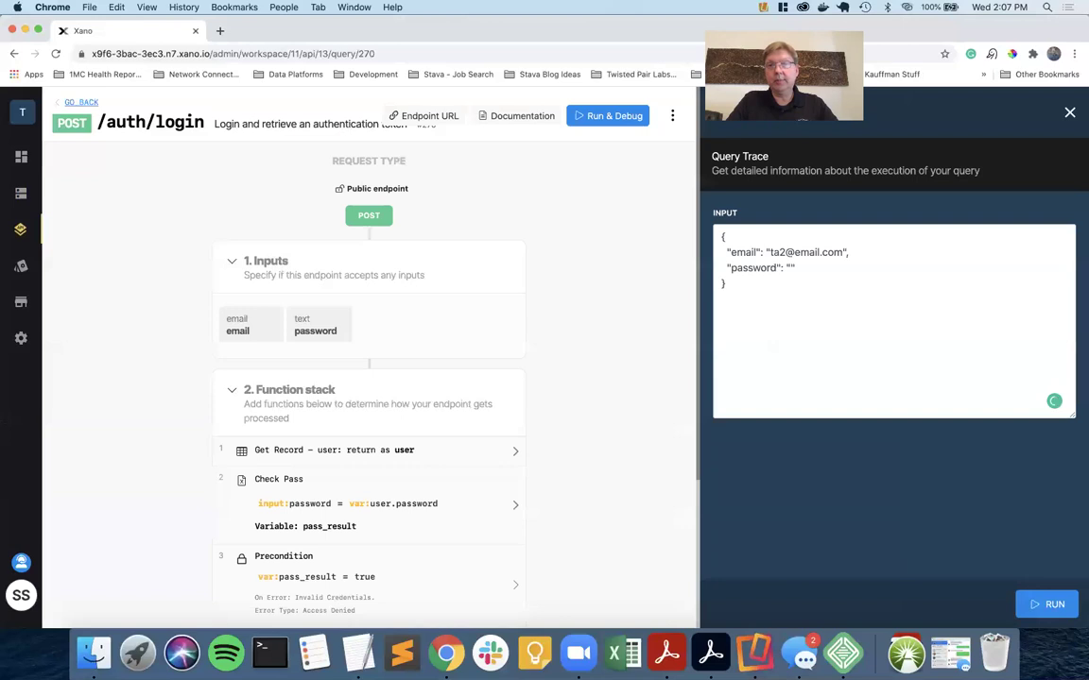
{"action": "left_click", "coordinate": [817, 271]}
{"action": "key", "text": "Left"}
{"action": "type", "text": "password1"}
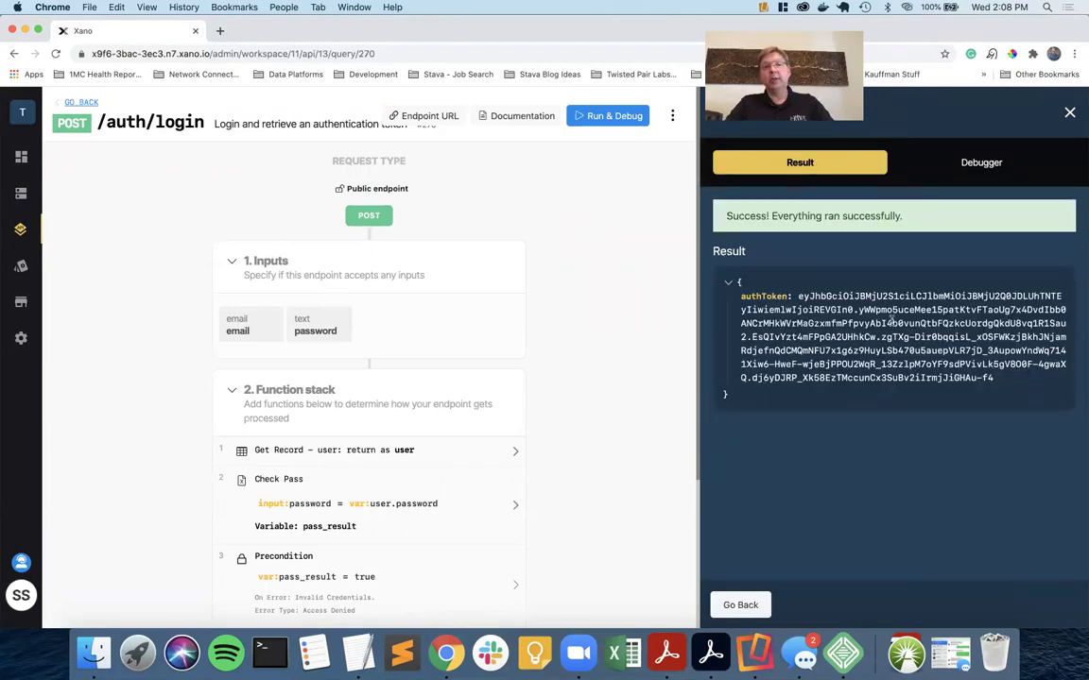
{"action": "key", "text": "ctrl+Right"}
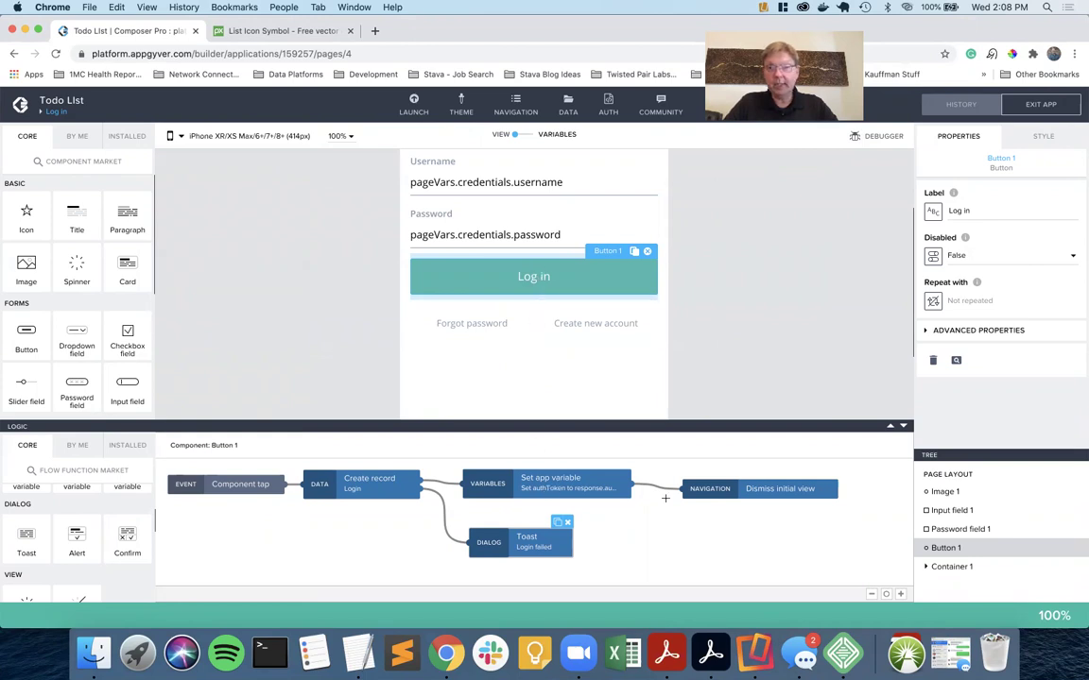
Make room in the Log in flow and insert an Alert node after Create record.
{"action": "left_click_drag", "start_coordinate": [774, 488], "coordinate": [831, 491]}
{"action": "left_click_drag", "start_coordinate": [564, 491], "coordinate": [591, 495]}
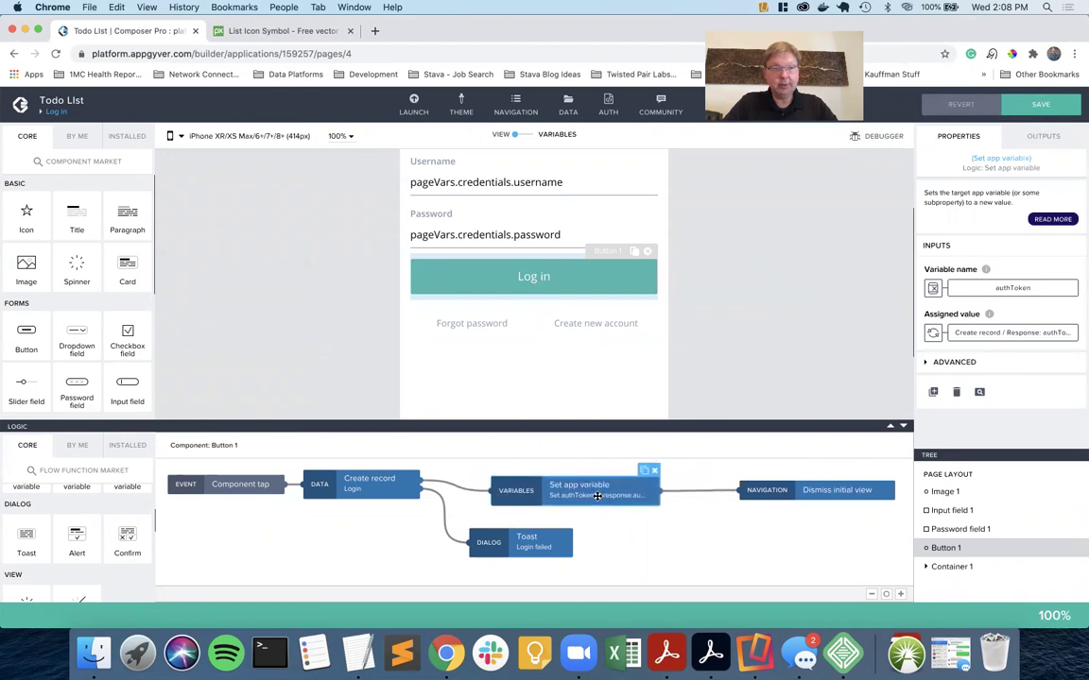
{"action": "left_click", "coordinate": [408, 478]}
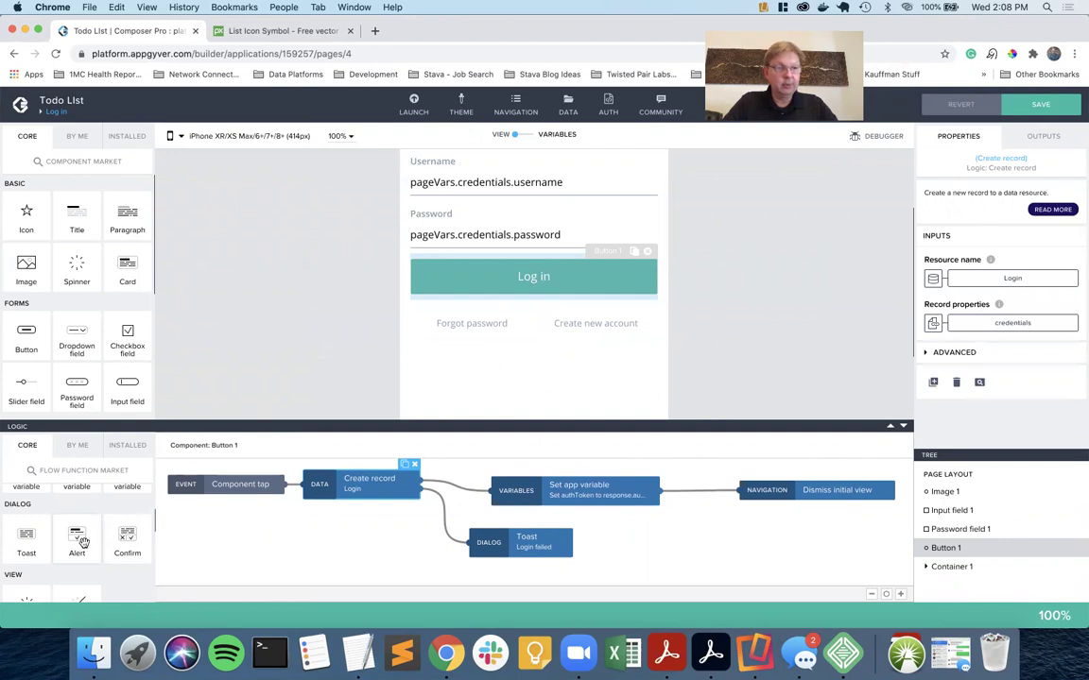
{"action": "left_click_drag", "start_coordinate": [91, 536], "coordinate": [368, 535]}
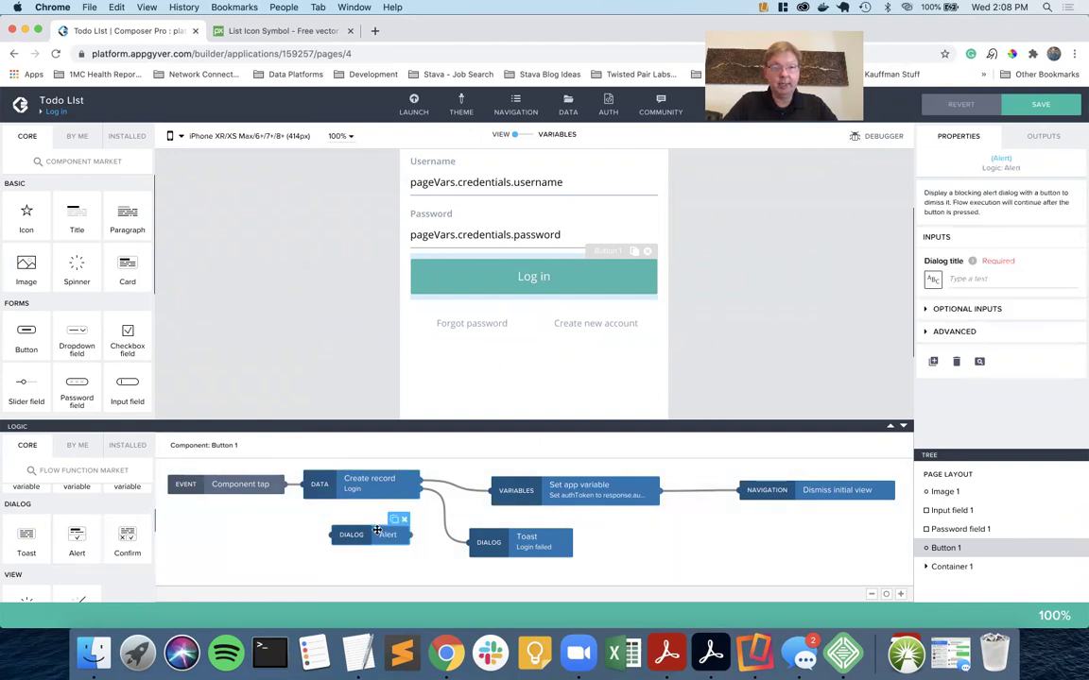
{"action": "left_click", "coordinate": [451, 484]}
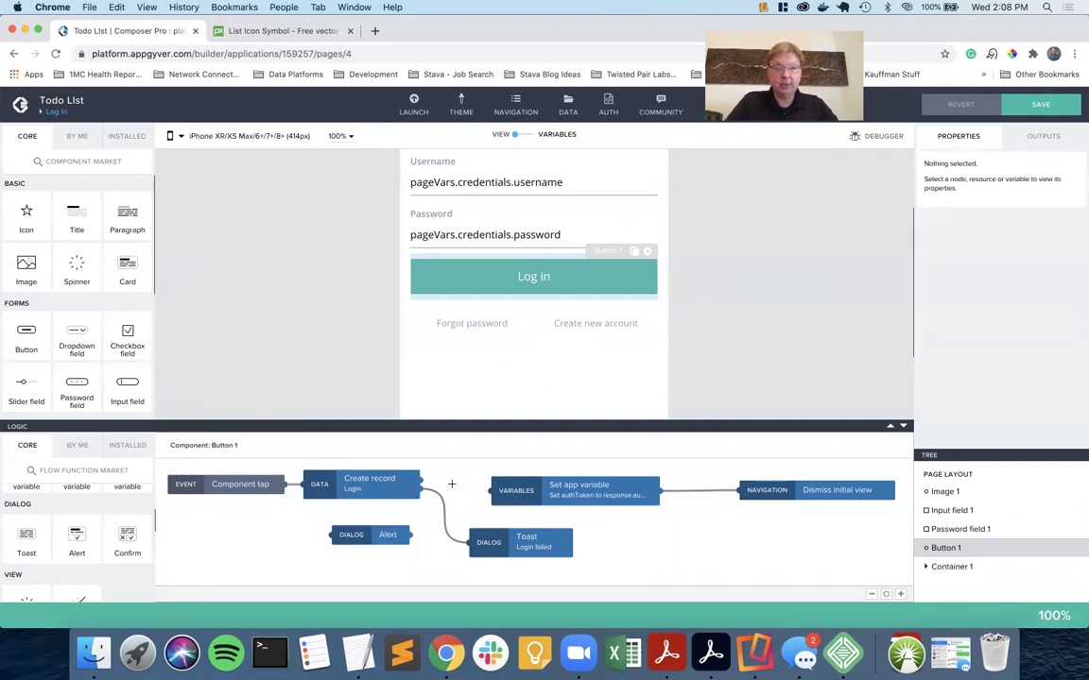
{"action": "left_click_drag", "start_coordinate": [421, 479], "coordinate": [517, 491]}
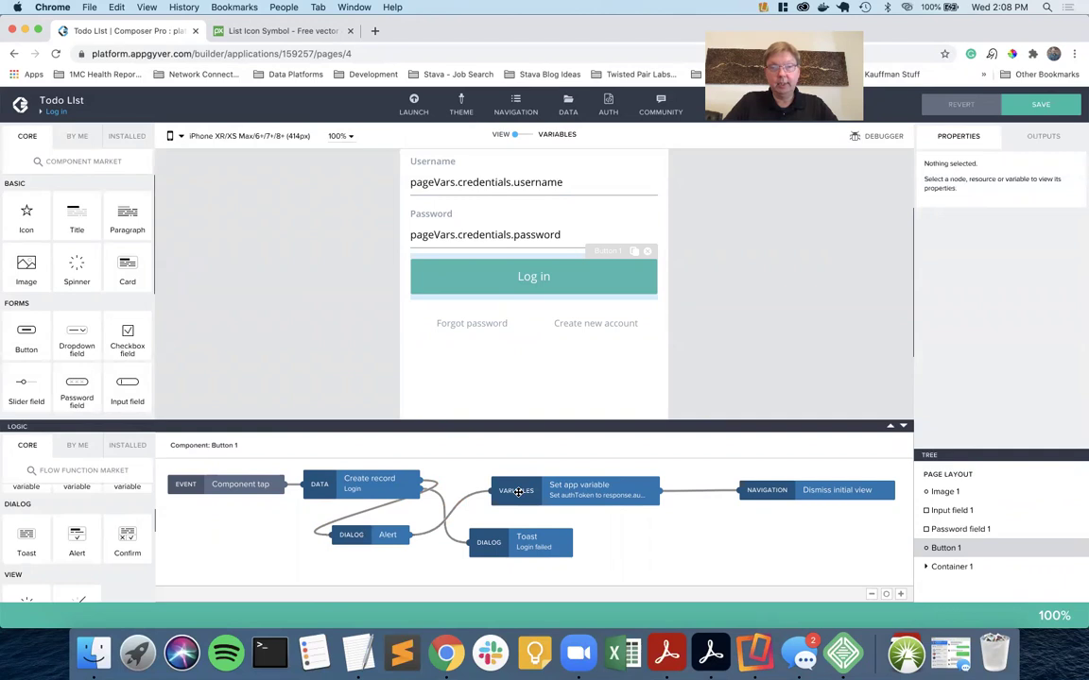
Title the Alert 'Login Credentials', bind its message to the credentials page variable, and save.
{"action": "left_click", "coordinate": [382, 535]}
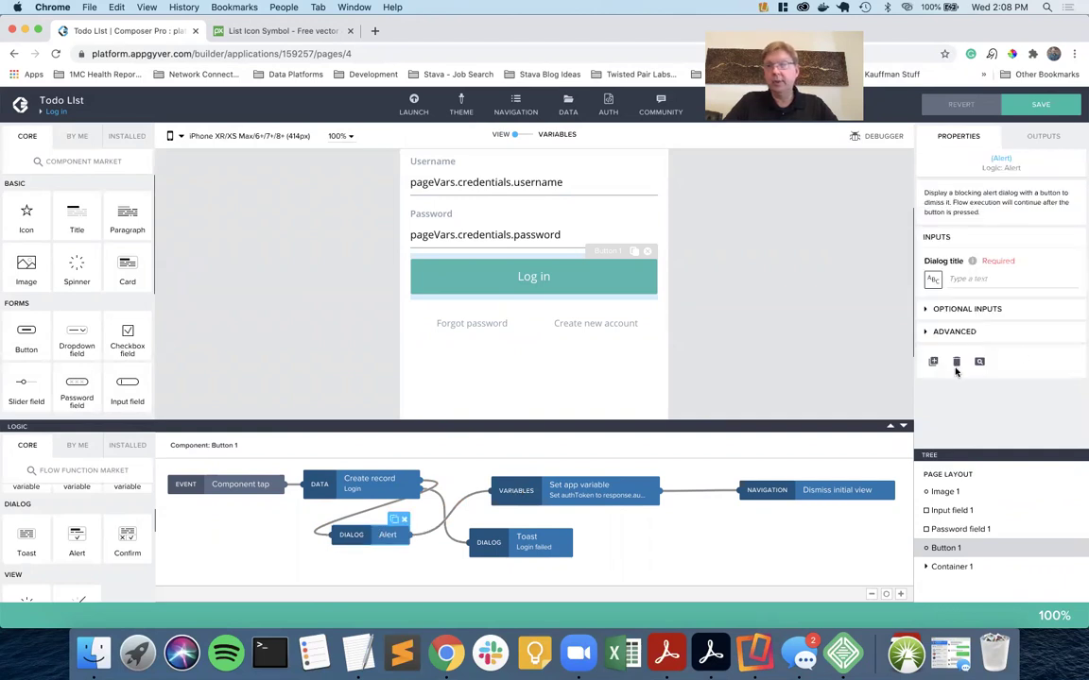
{"action": "left_click", "coordinate": [955, 280]}
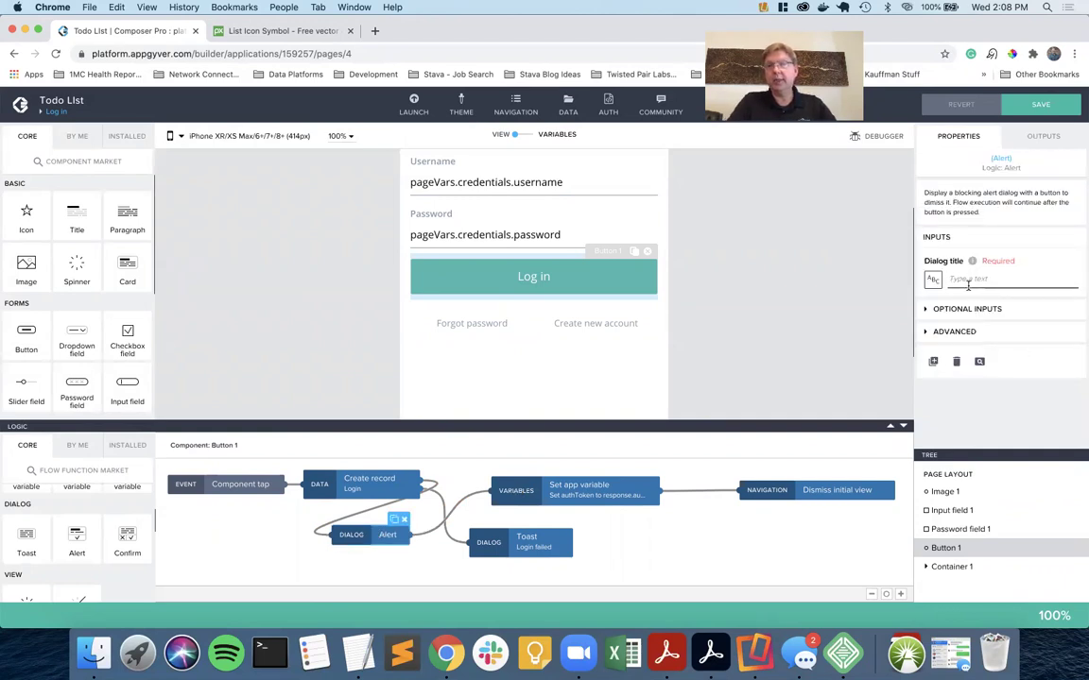
{"action": "type", "text": "Login C"}
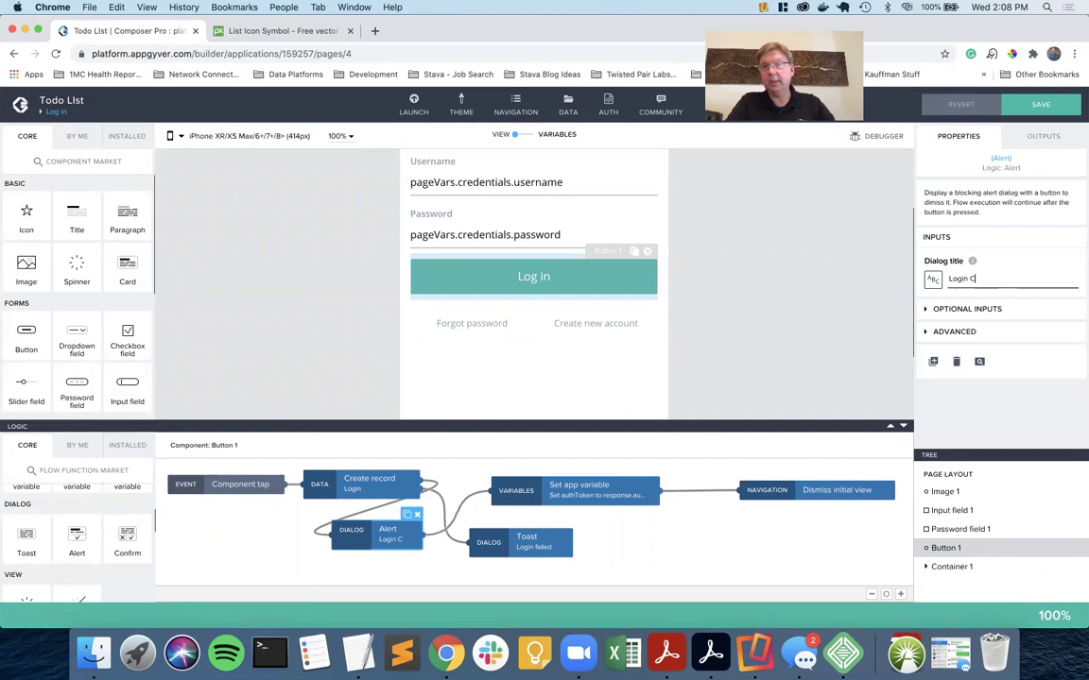
{"action": "type", "text": "redentials"}
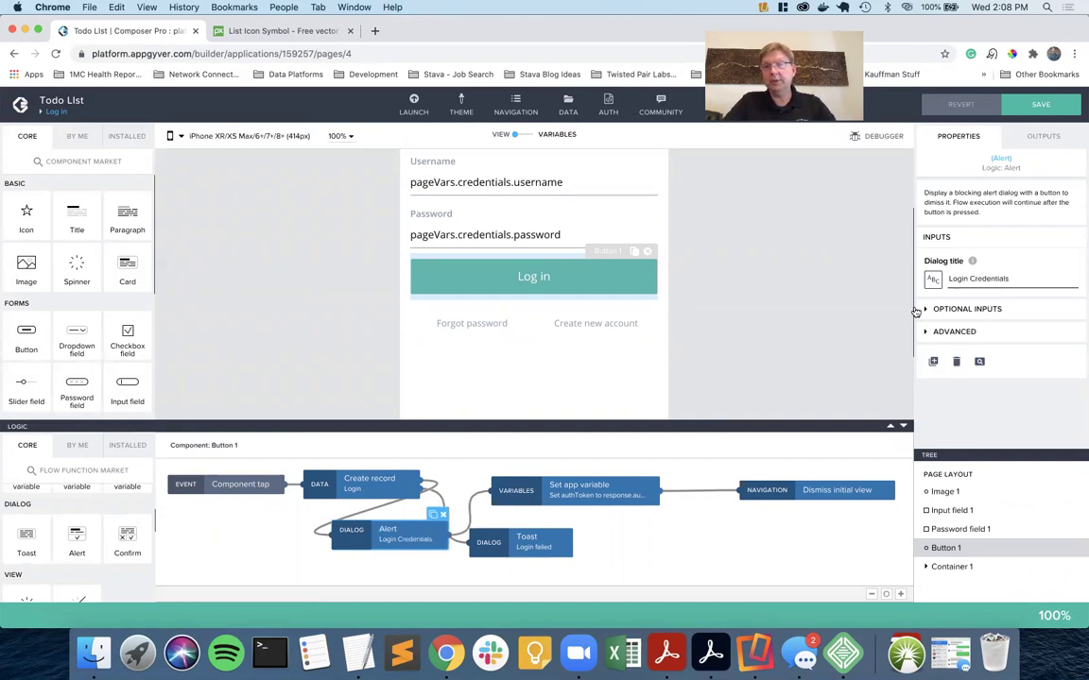
{"action": "left_click", "coordinate": [951, 313]}
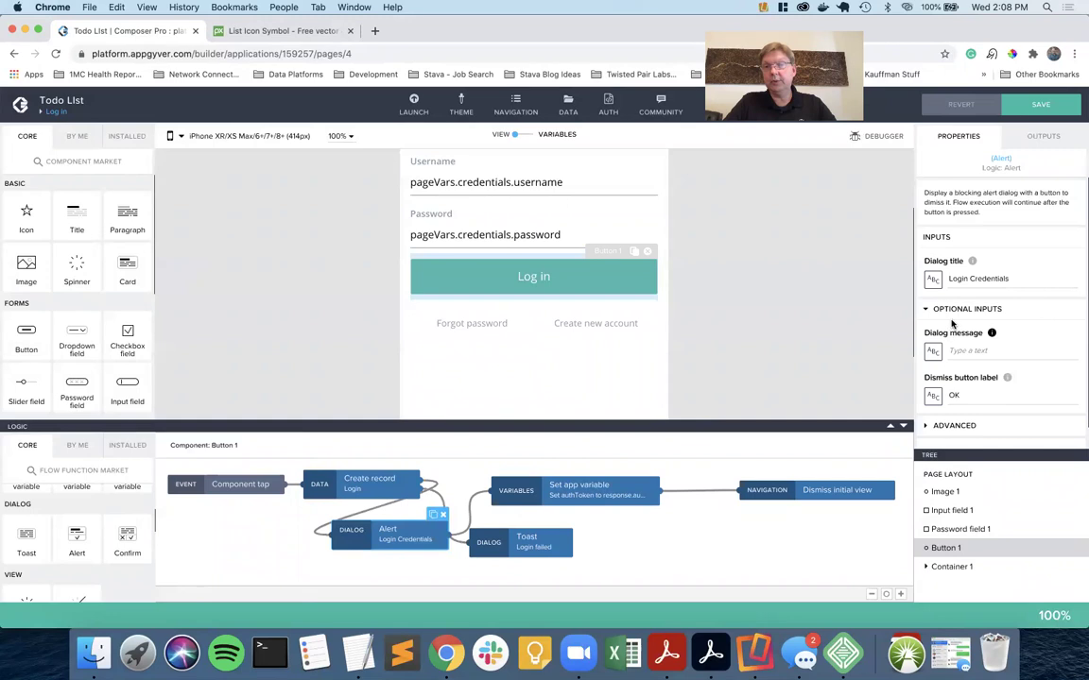
{"action": "left_click", "coordinate": [932, 350]}
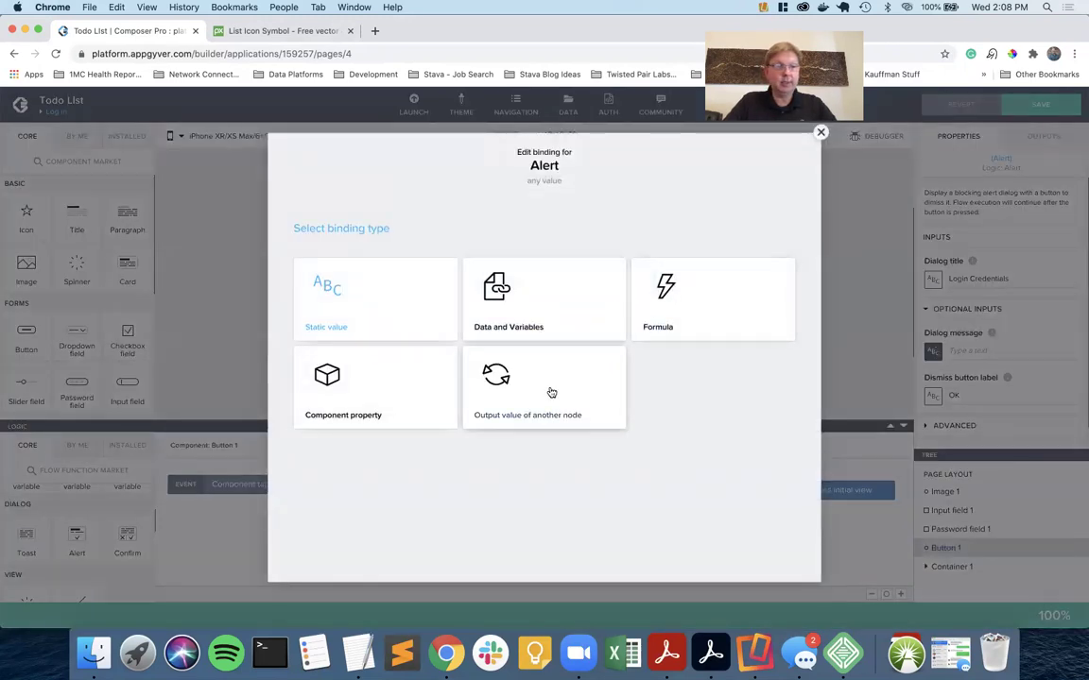
{"action": "left_click", "coordinate": [523, 315]}
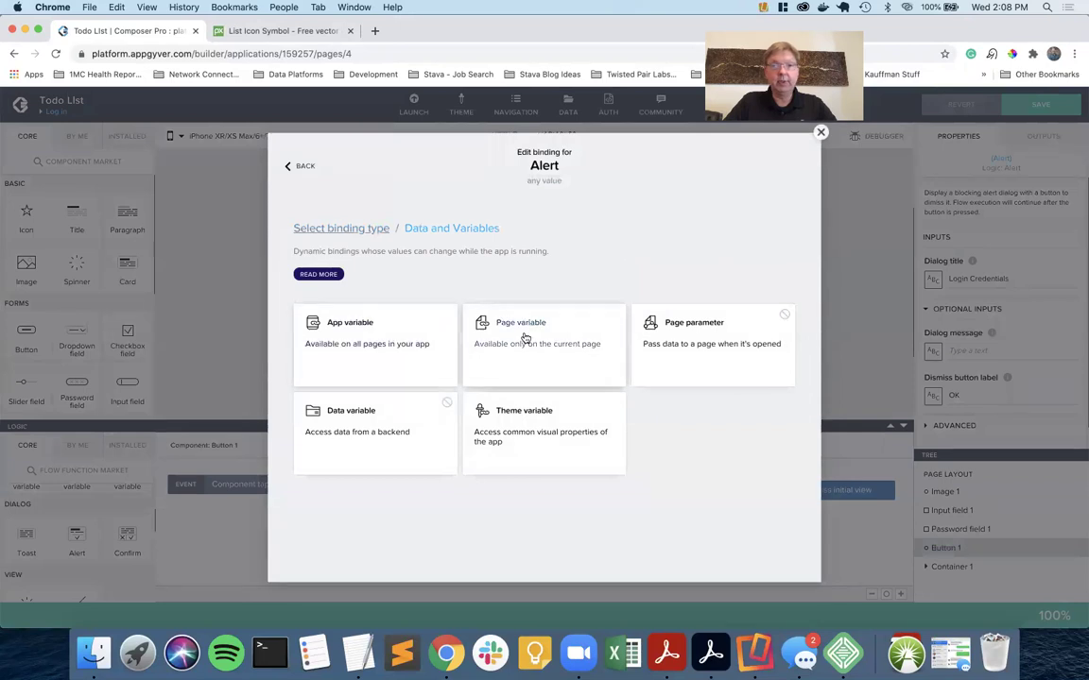
{"action": "left_click", "coordinate": [525, 338]}
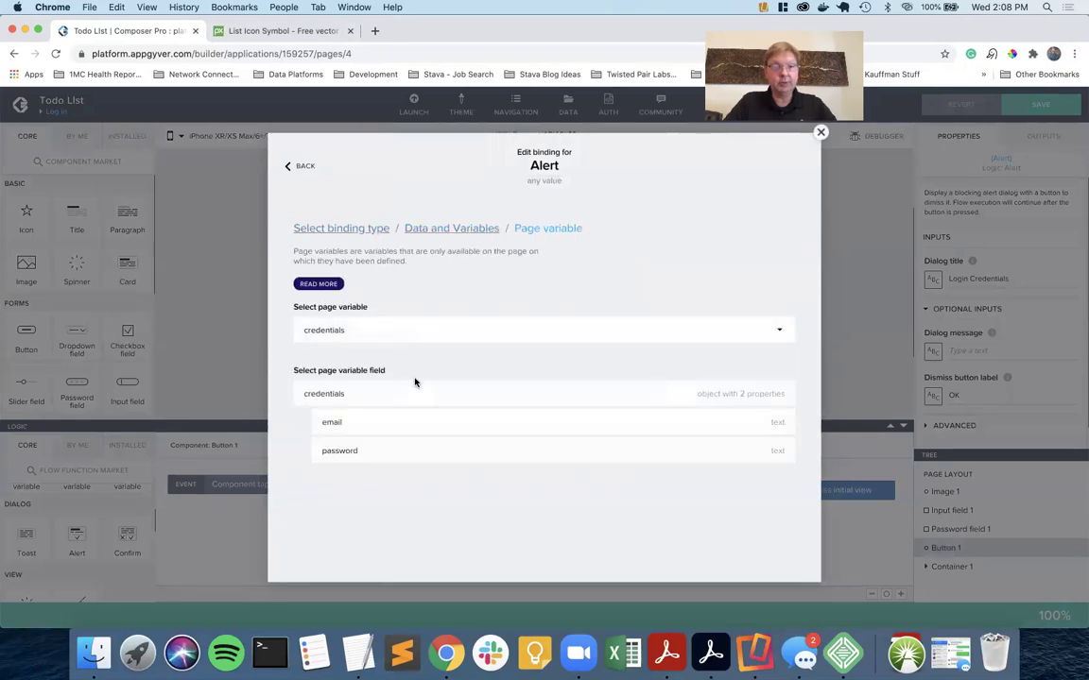
{"action": "left_click", "coordinate": [415, 389]}
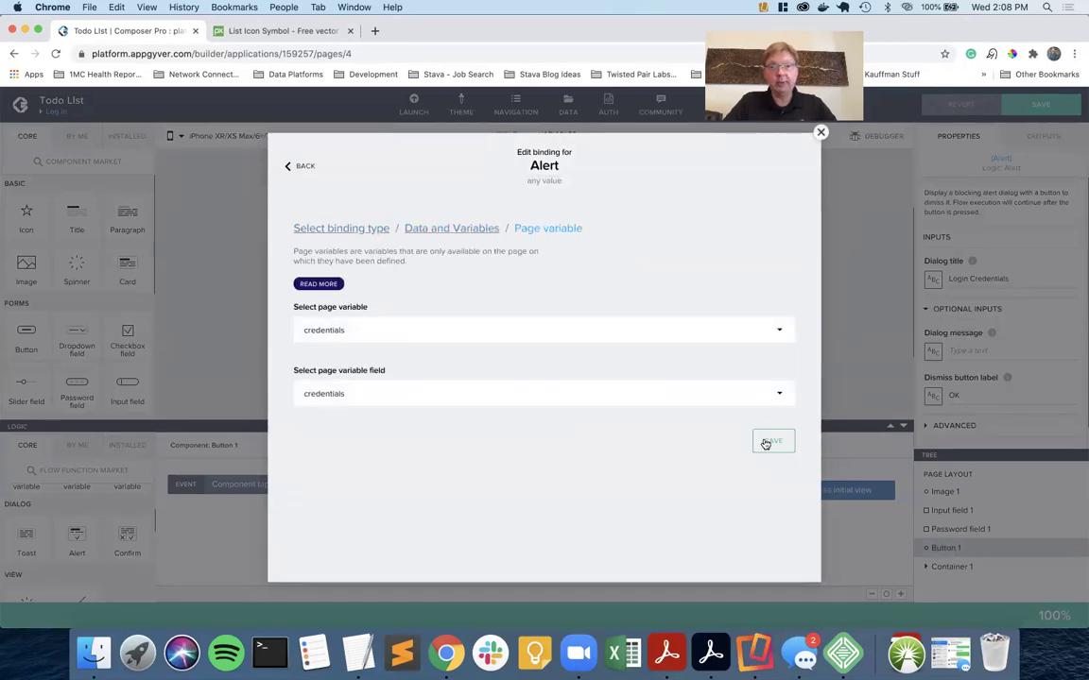
{"action": "left_click", "coordinate": [767, 443]}
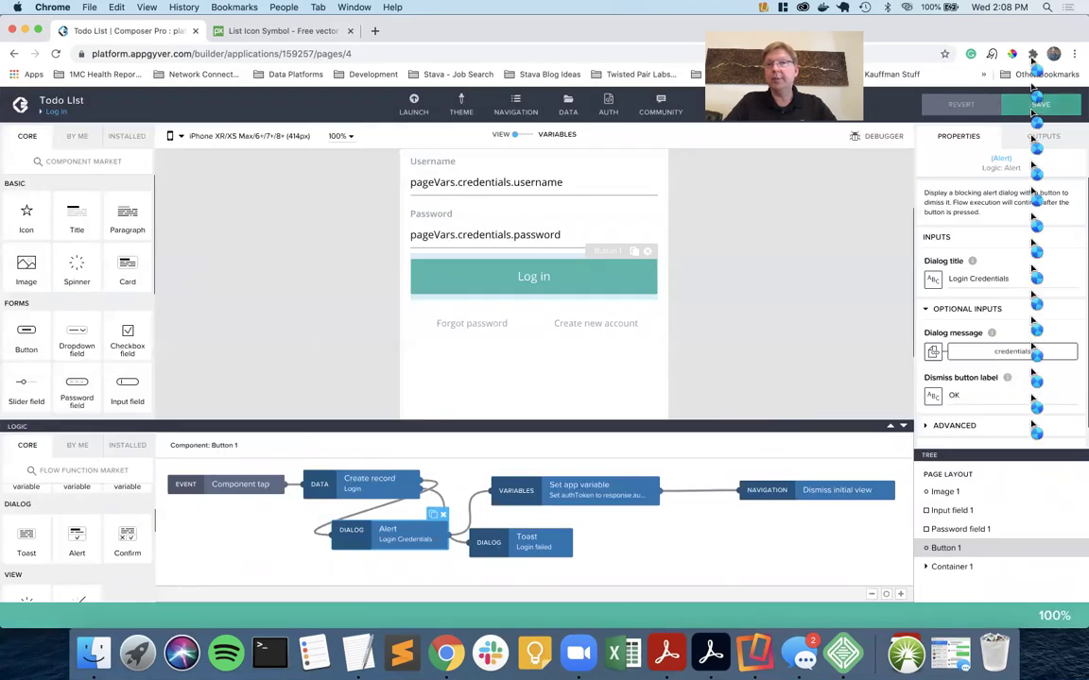
{"action": "left_click", "coordinate": [1037, 104]}
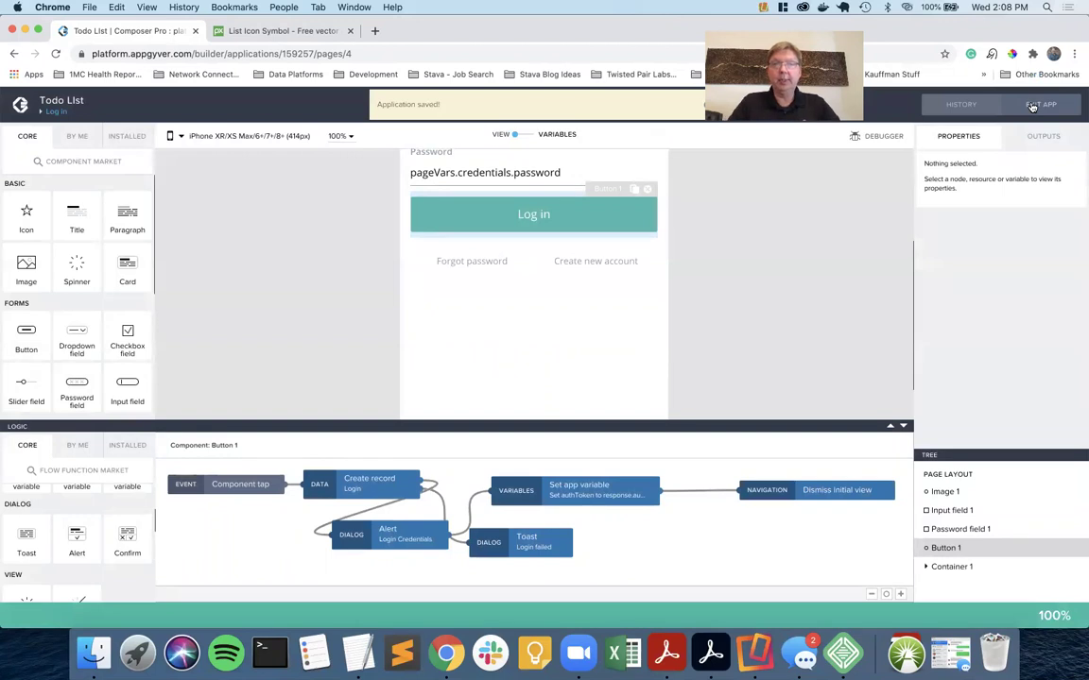
{"action": "key", "text": "ctrl+Right"}
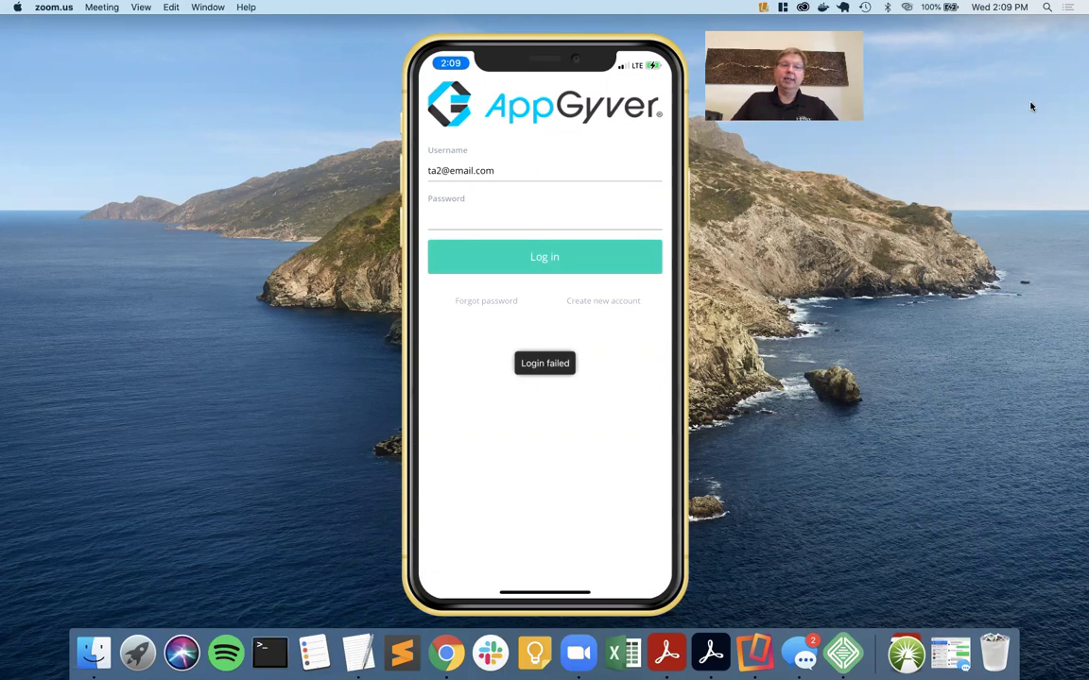
{"action": "key", "text": "ctrl+Left"}
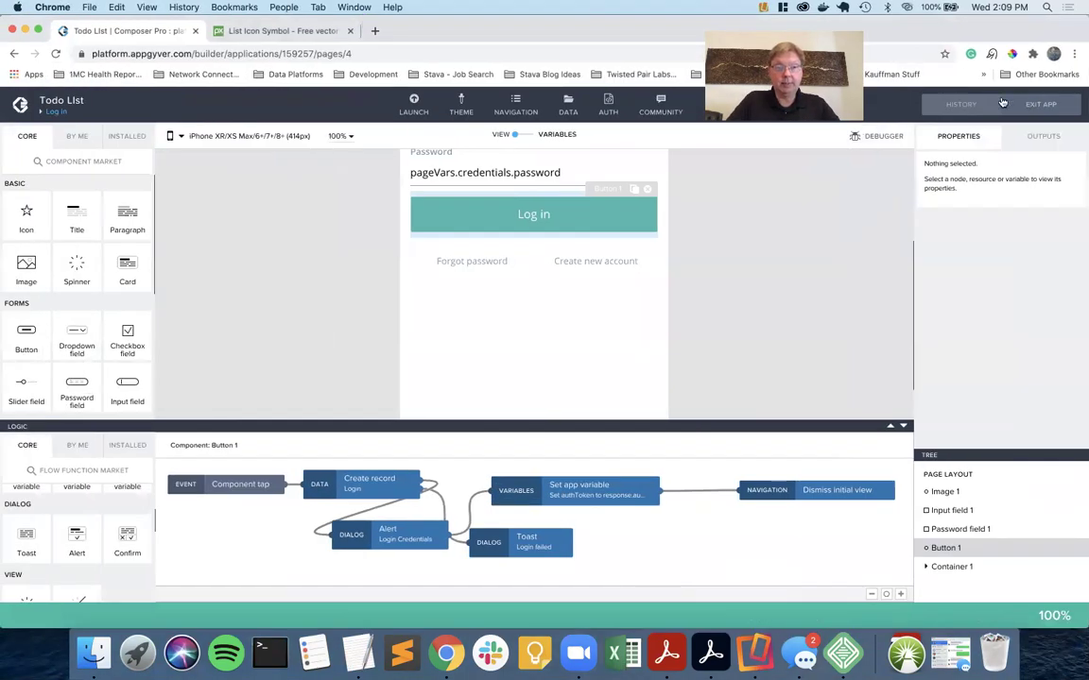
Link Create record to Set app variable and Alert, put Toast after Alert, and save.
{"action": "left_click", "coordinate": [381, 507]}
{"action": "key", "text": "Delete"}
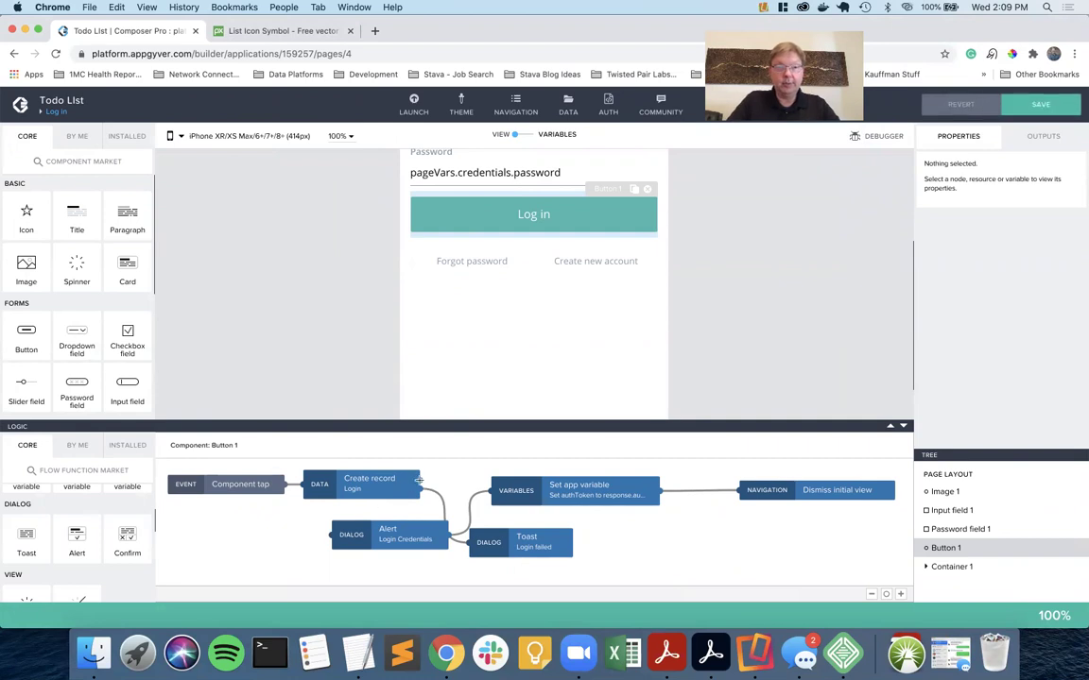
{"action": "left_click_drag", "start_coordinate": [419, 480], "coordinate": [490, 490]}
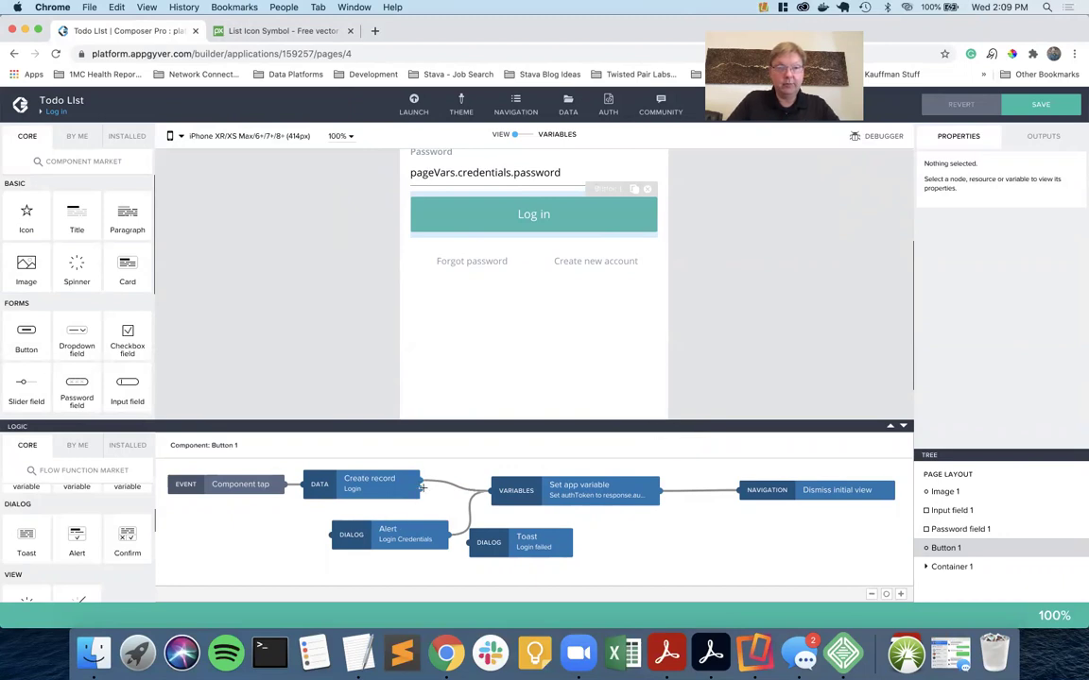
{"action": "left_click_drag", "start_coordinate": [421, 487], "coordinate": [333, 535]}
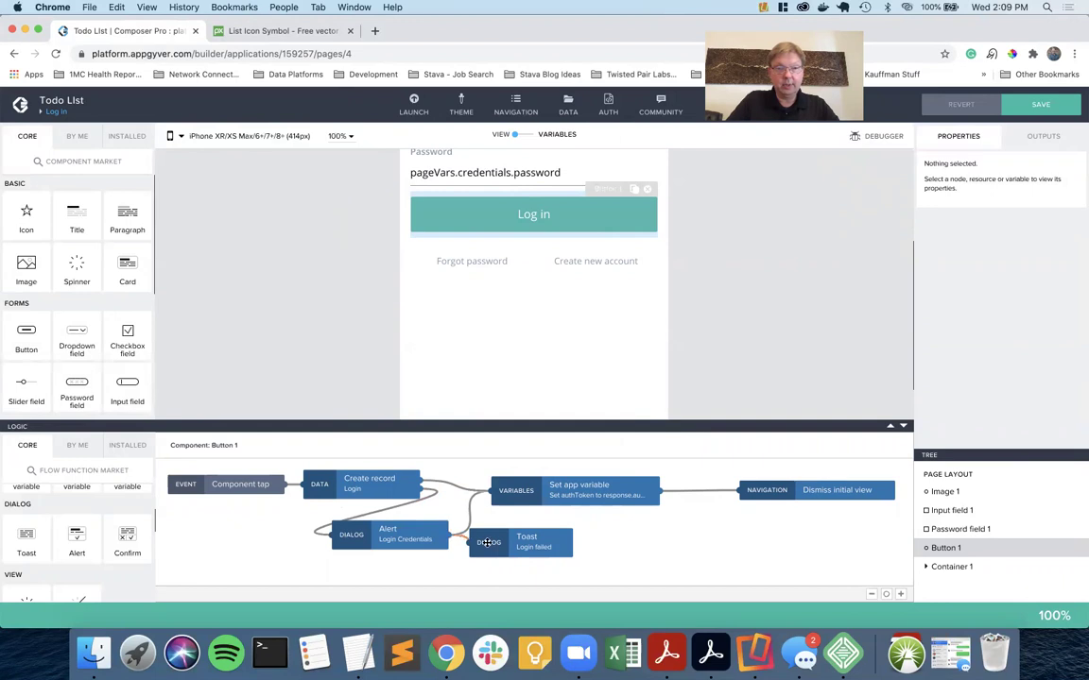
{"action": "left_click_drag", "start_coordinate": [510, 543], "coordinate": [578, 539]}
{"action": "left_click_drag", "start_coordinate": [441, 534], "coordinate": [417, 543]}
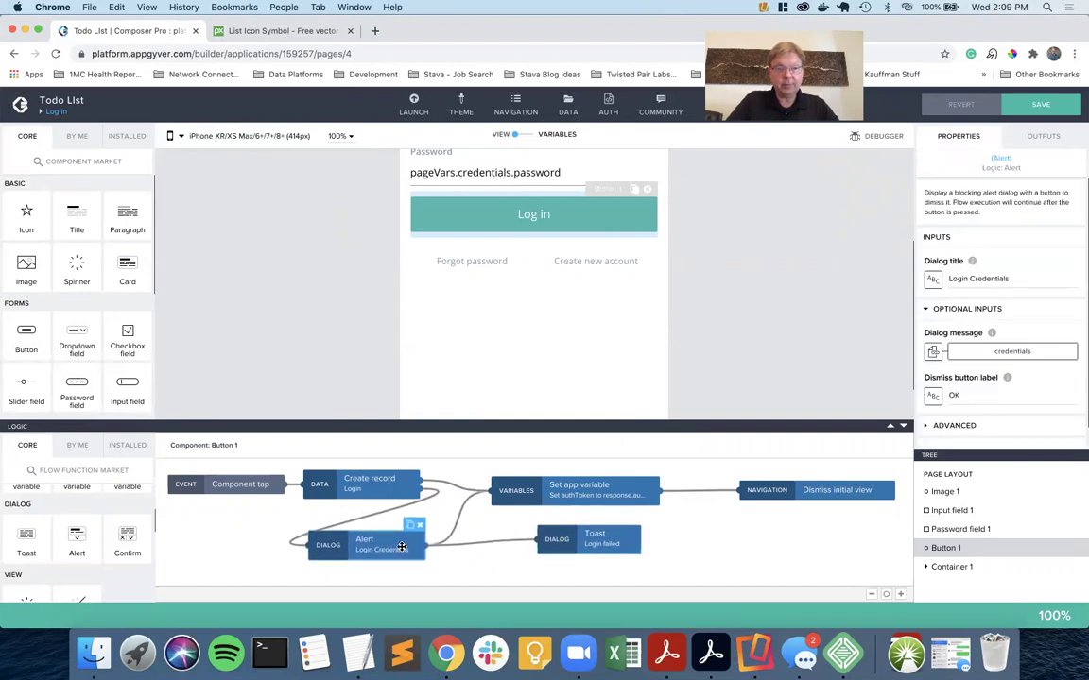
{"action": "left_click", "coordinate": [461, 512]}
{"action": "key", "text": "Delete"}
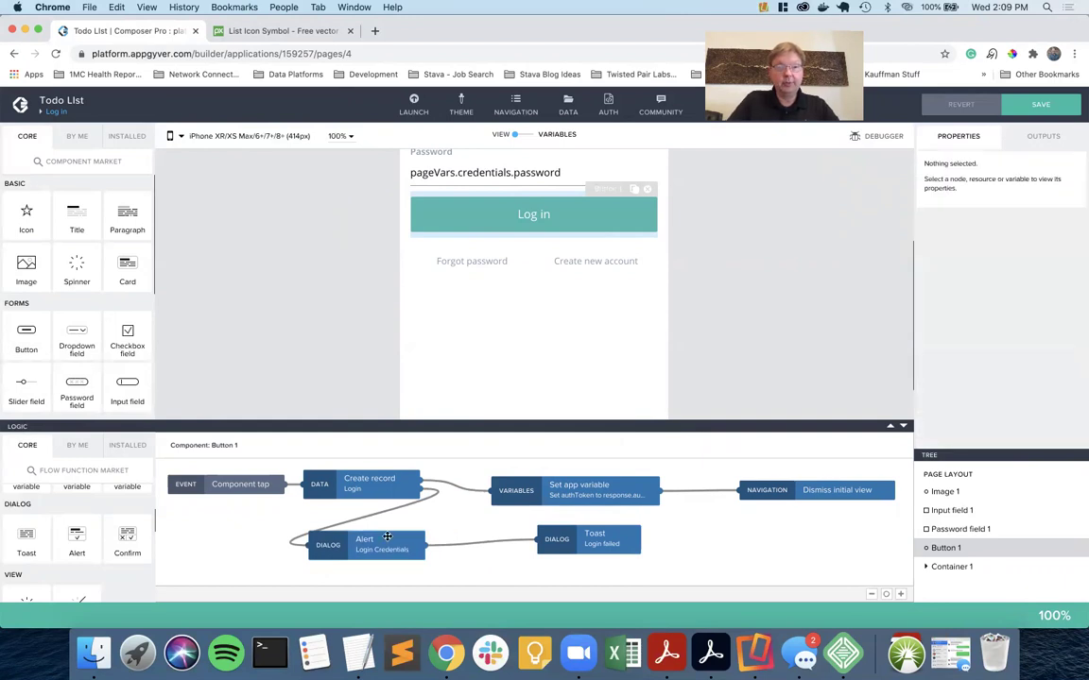
{"action": "left_click", "coordinate": [1040, 104]}
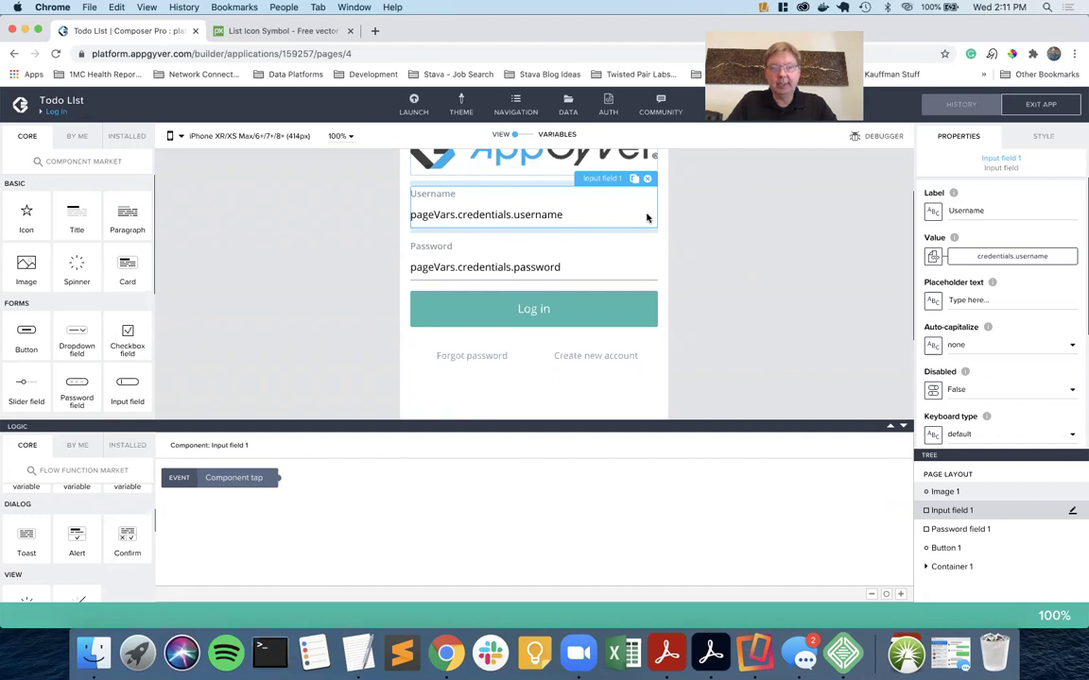
{"action": "left_click", "coordinate": [480, 129]}
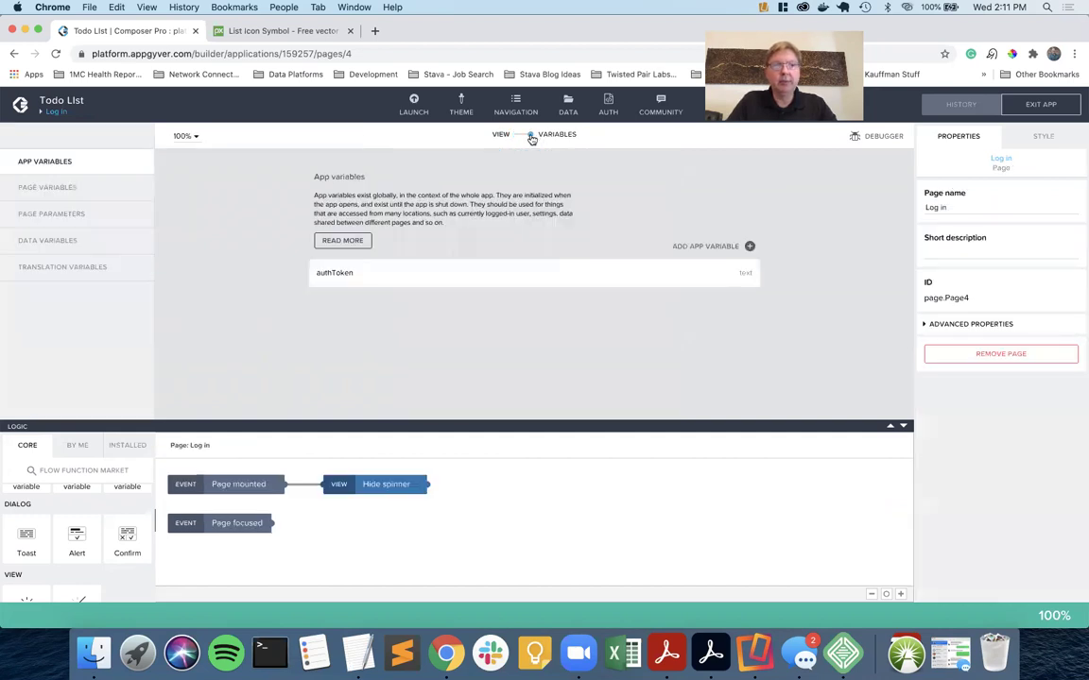
{"action": "left_click", "coordinate": [65, 187]}
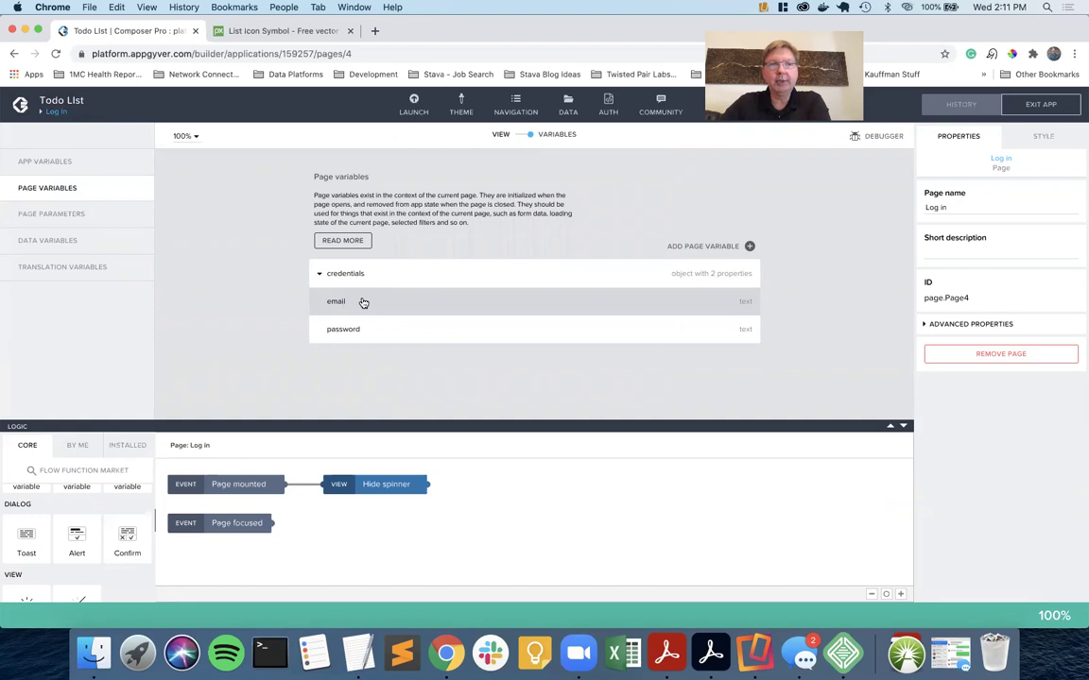
{"action": "left_click", "coordinate": [518, 136]}
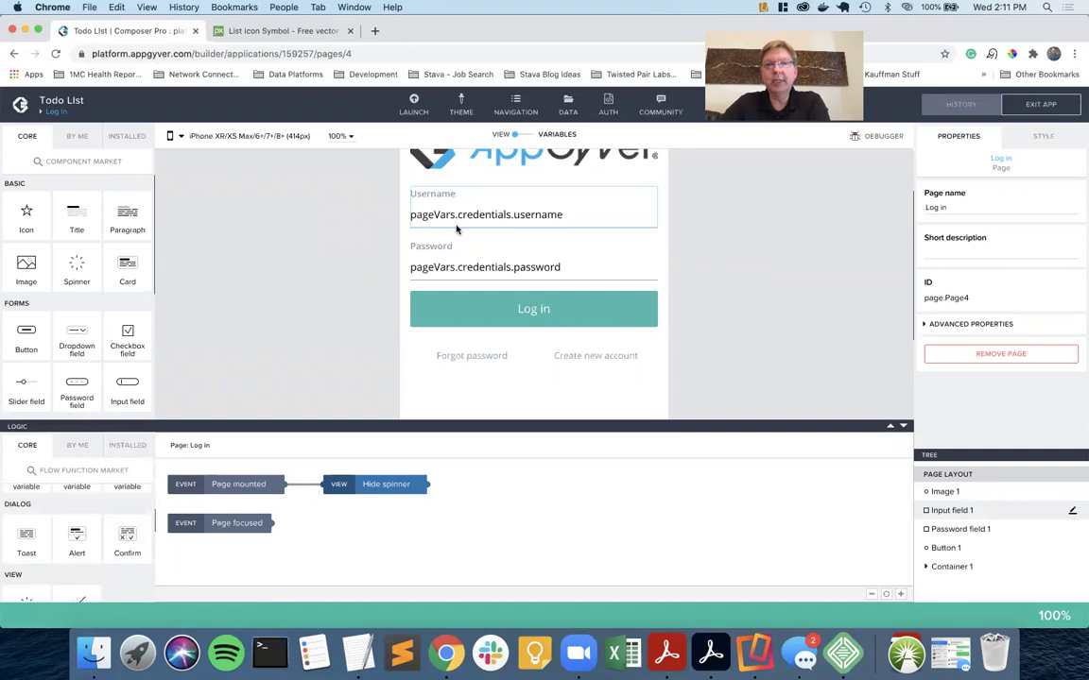
Bind the Username input's Value to the credentials page variable's email field.
{"action": "key", "text": "ctrl+Right"}
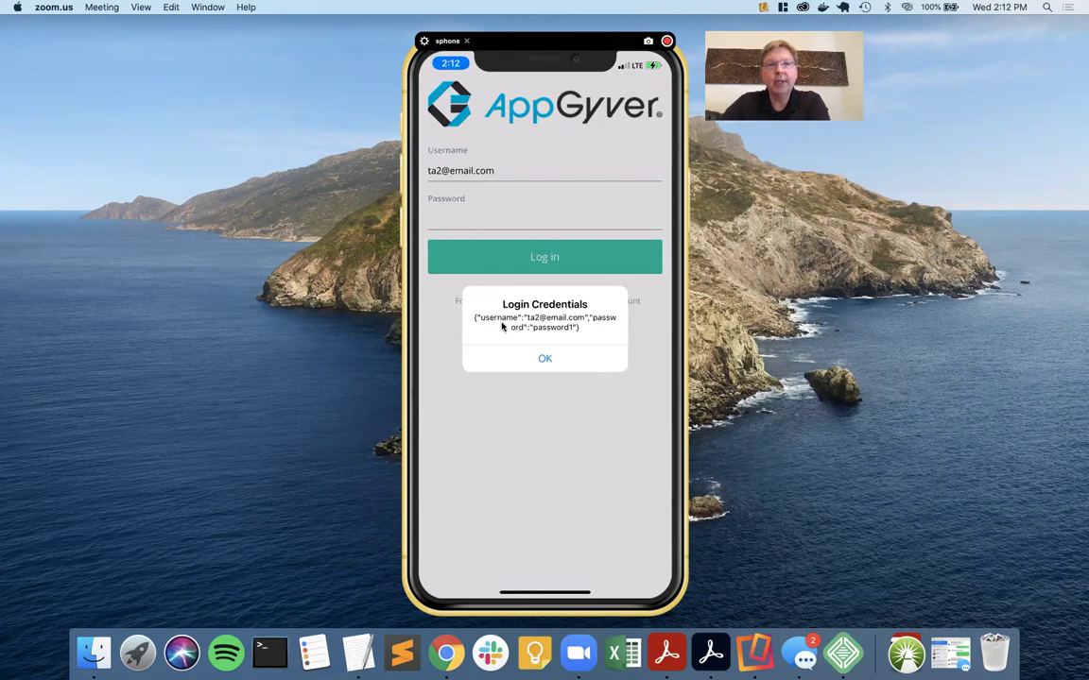
{"action": "key", "text": "super+Tab"}
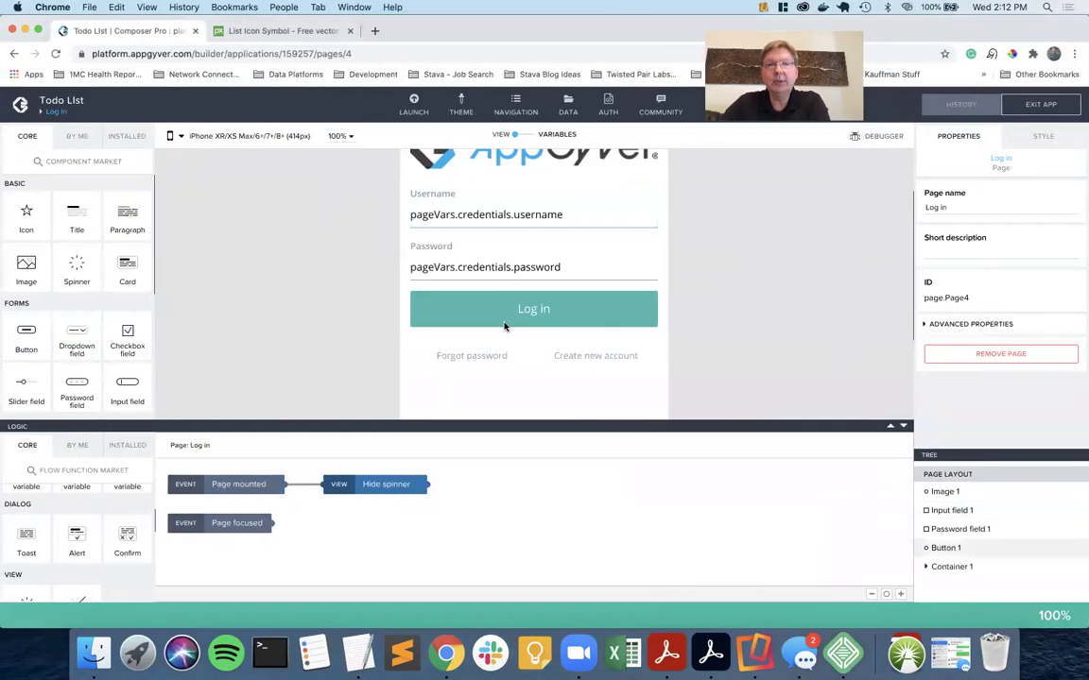
{"action": "left_click", "coordinate": [532, 216]}
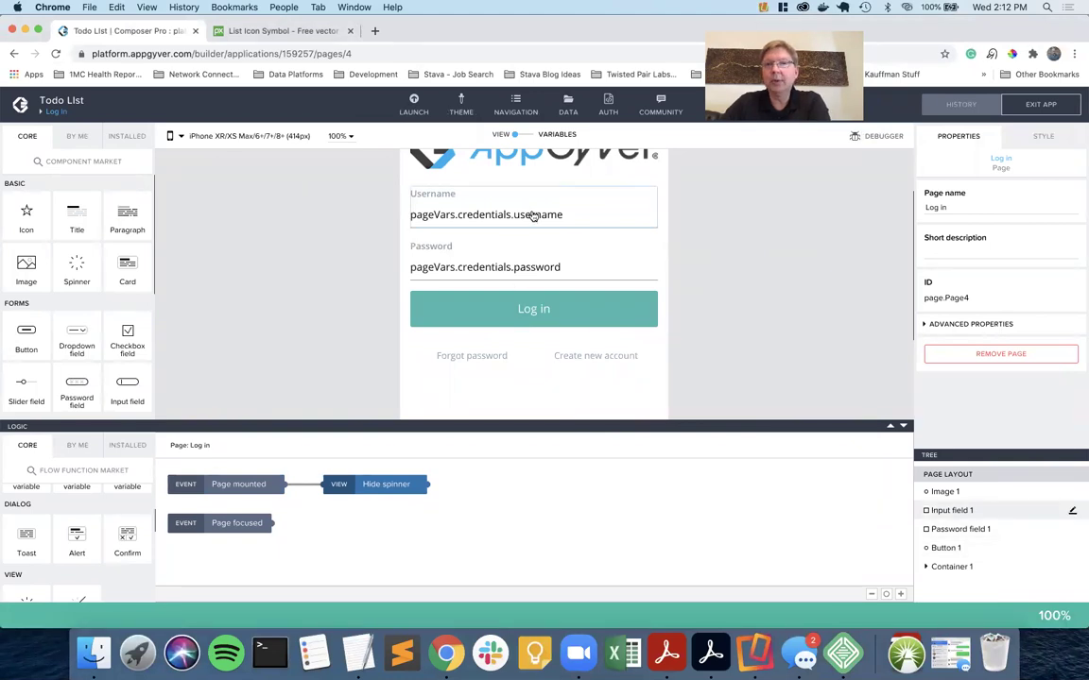
{"action": "left_click", "coordinate": [532, 216]}
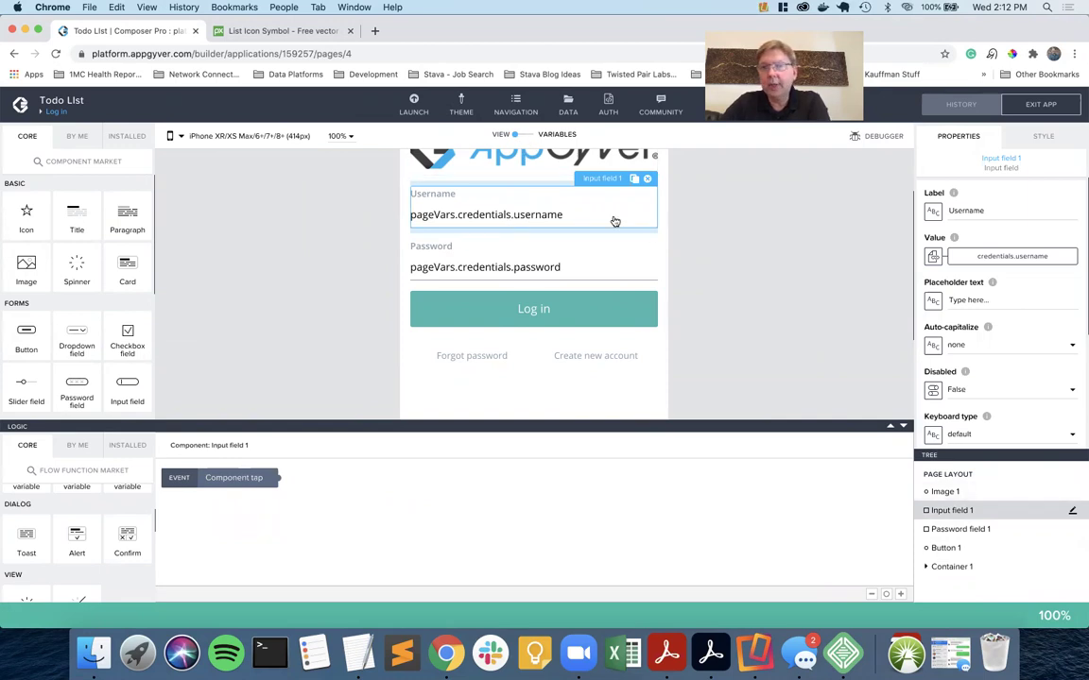
{"action": "left_click", "coordinate": [994, 257]}
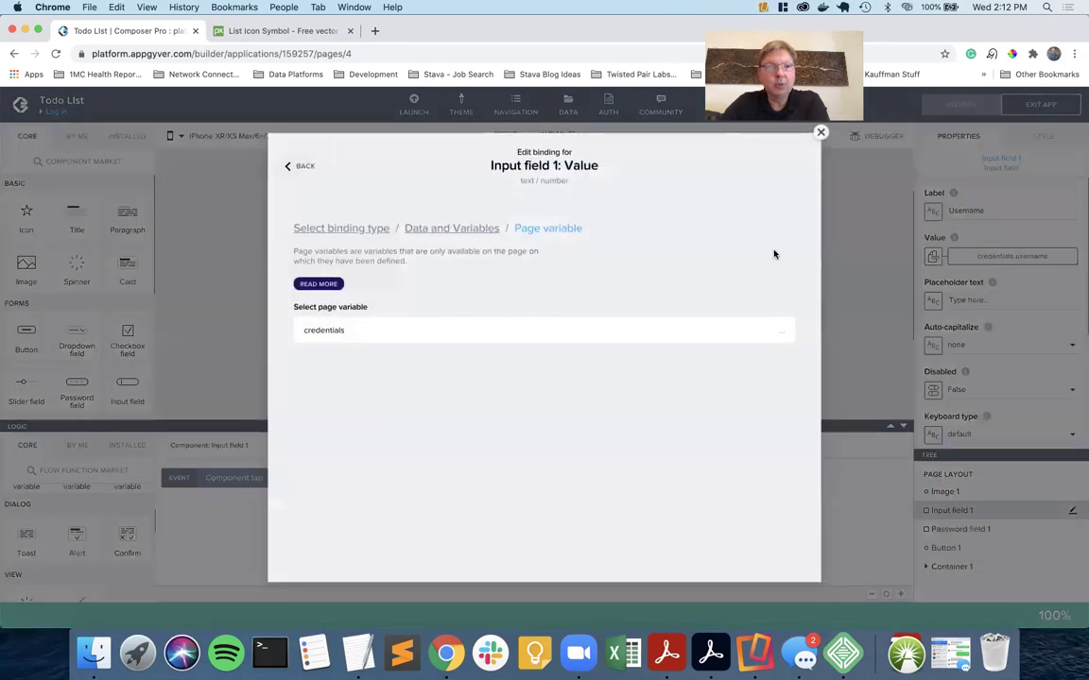
{"action": "left_click", "coordinate": [439, 331]}
{"action": "left_click", "coordinate": [333, 421]}
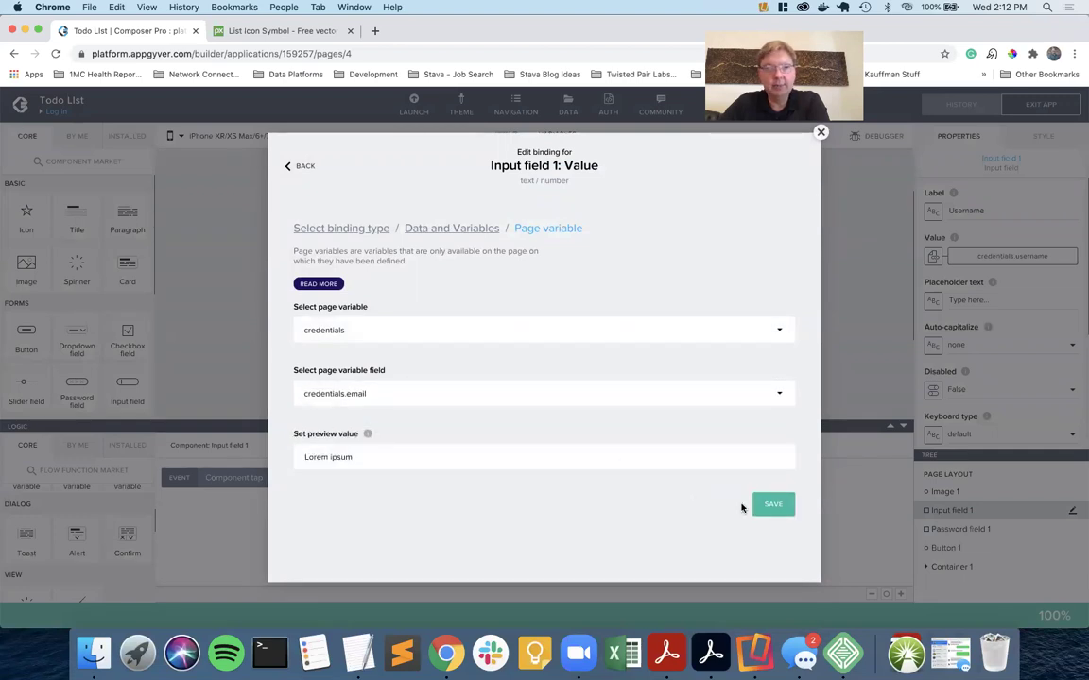
{"action": "left_click", "coordinate": [767, 503]}
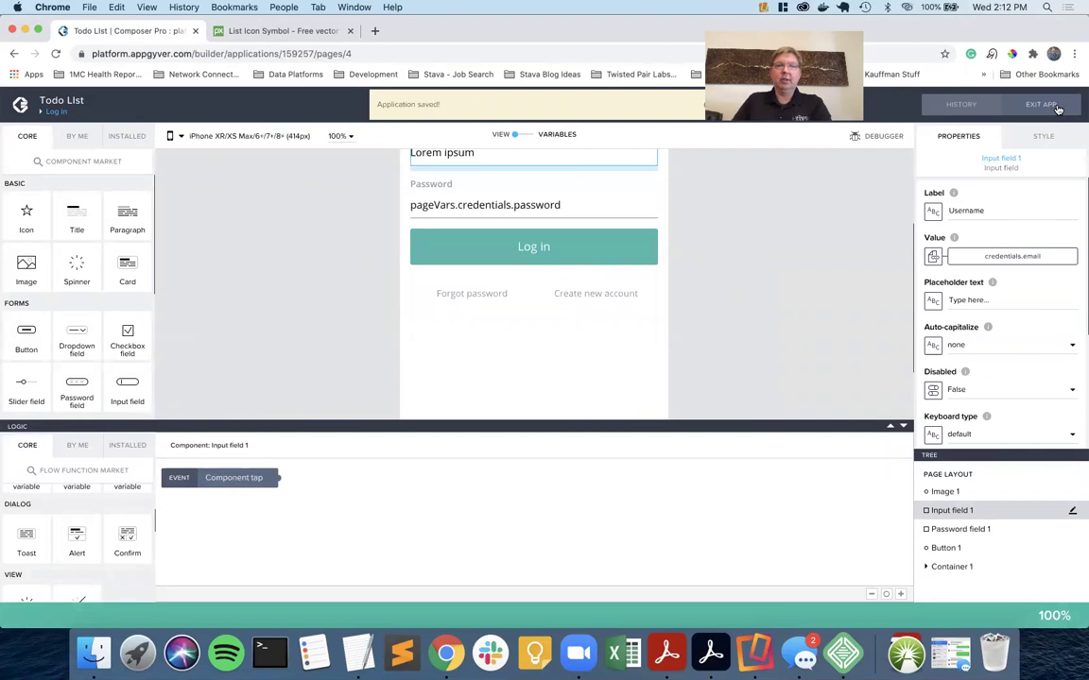
{"action": "key", "text": "ctrl+Right"}
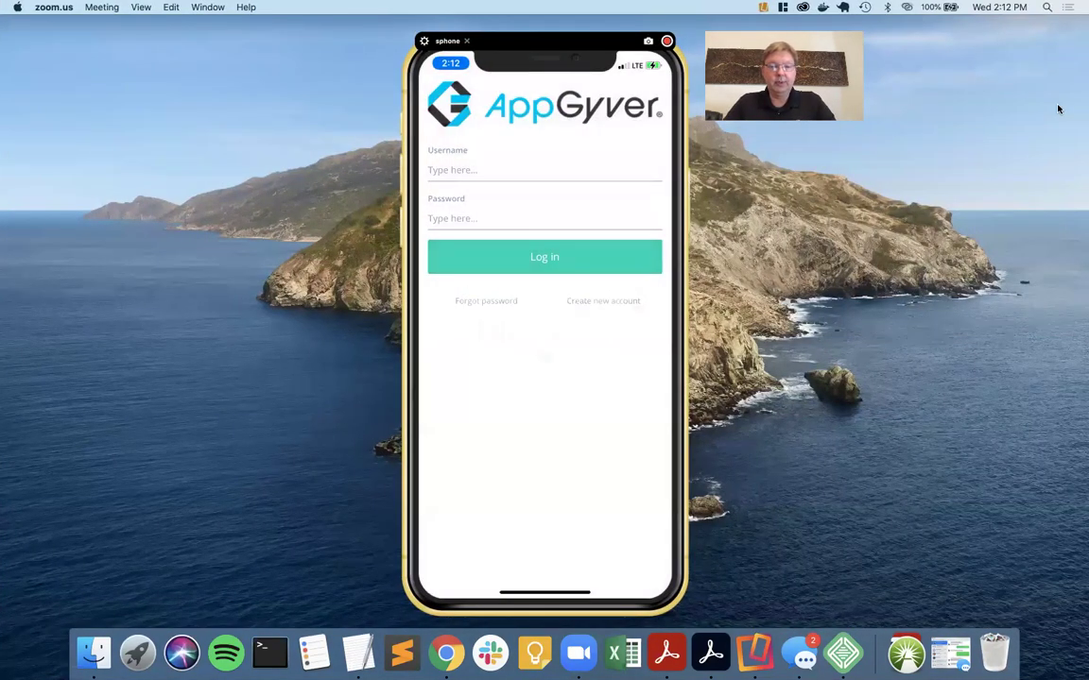
Check the phone preview's empty login fields, then show the app's pages overview.
{"action": "key", "text": "ctrl+Left"}
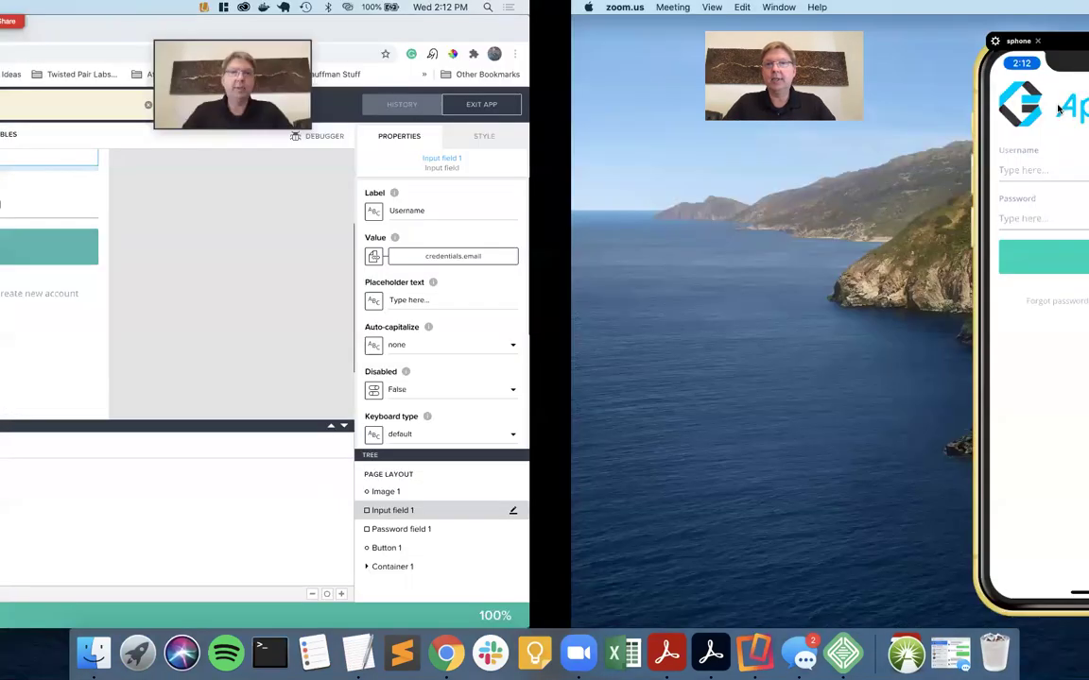
{"action": "key", "text": "ctrl+Right"}
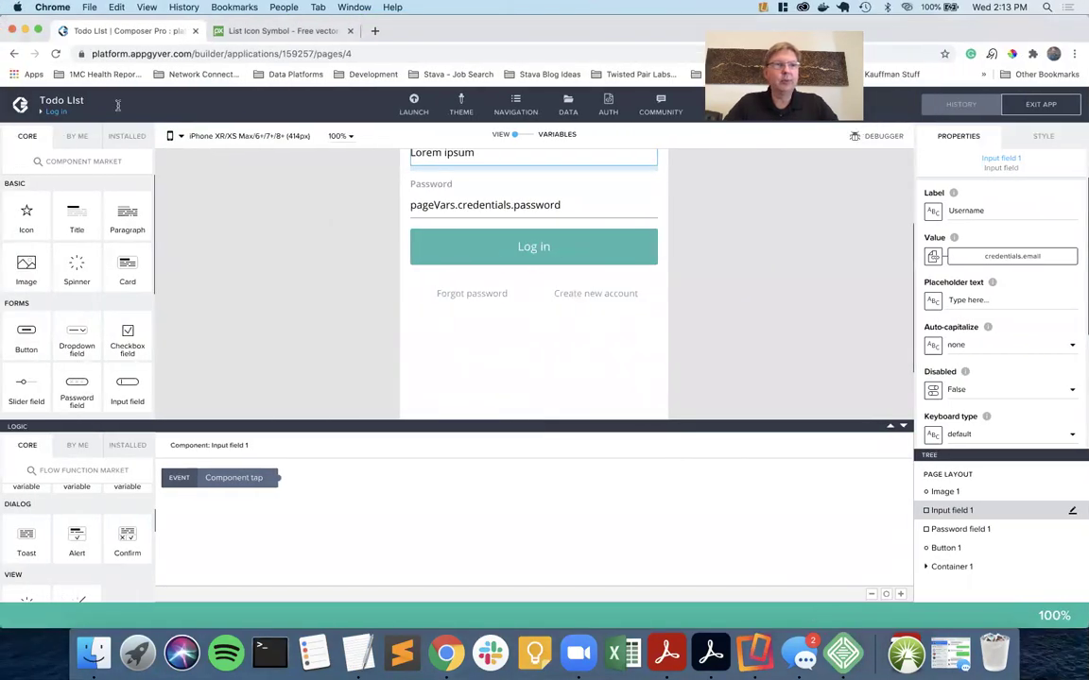
{"action": "left_click", "coordinate": [57, 111]}
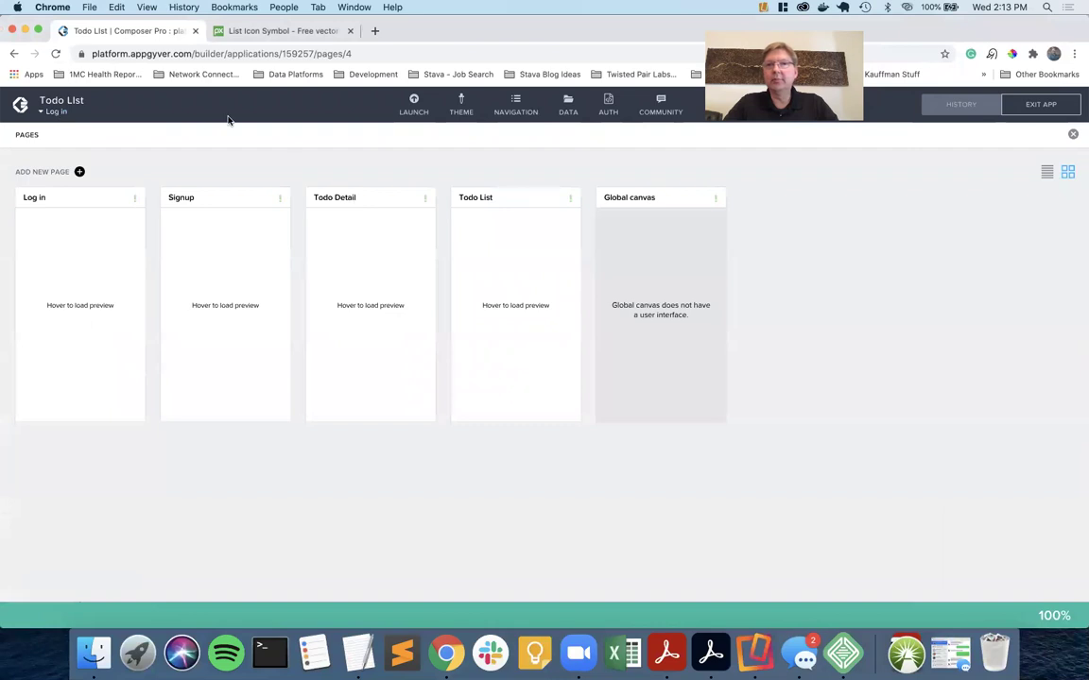